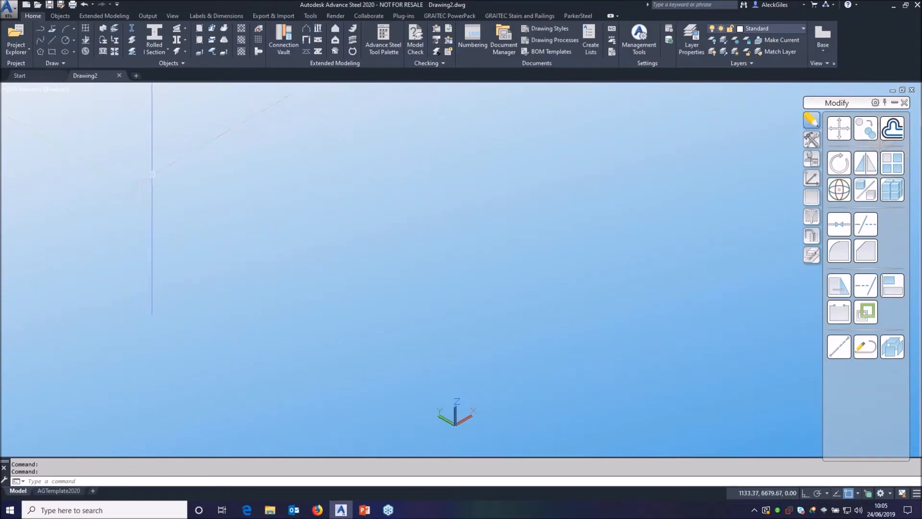
Draw connected lines from 0,0 with ortho on: 2300 along X, followed by 1500 vertically upward.
click(53, 40)
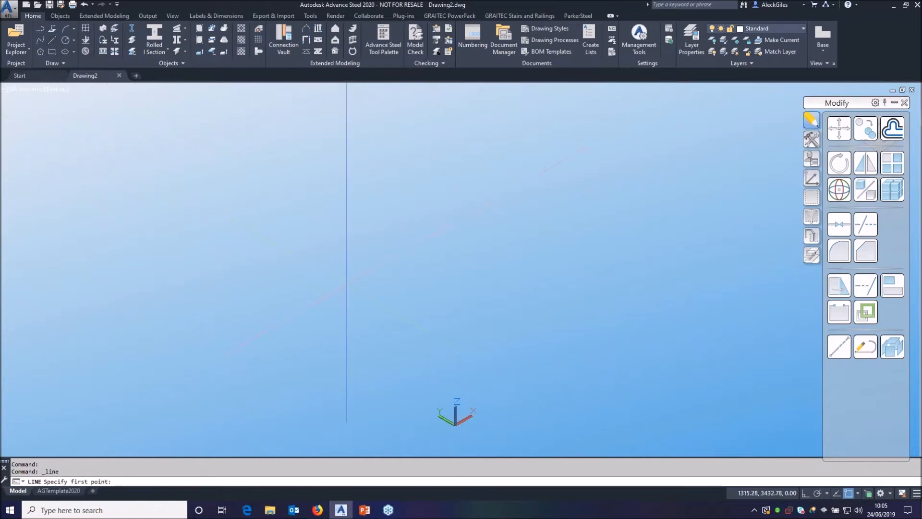
text(0,0)
key(Return)
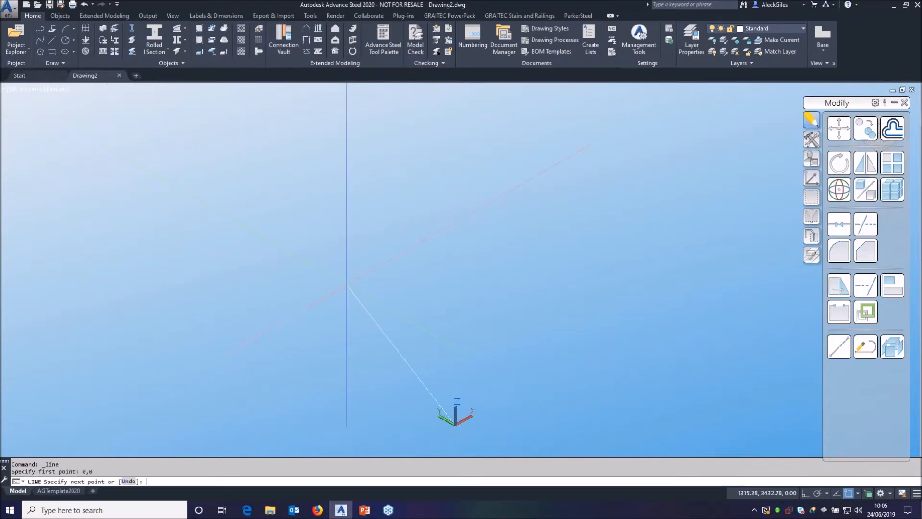
key(F8)
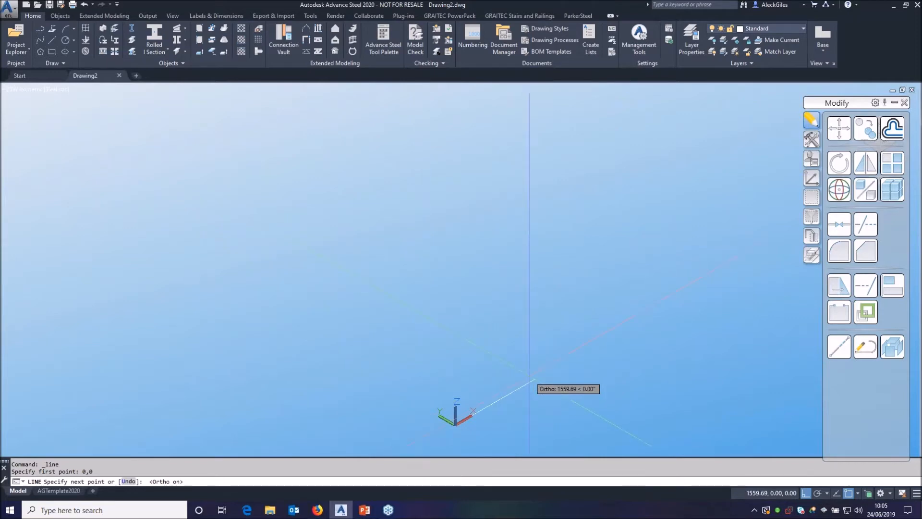
text(2300)
key(Return)
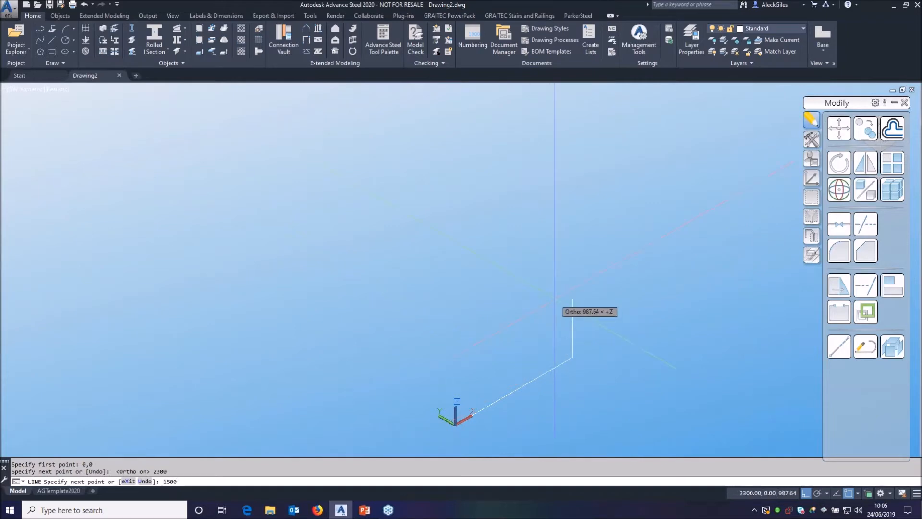
text(1500)
key(Return)
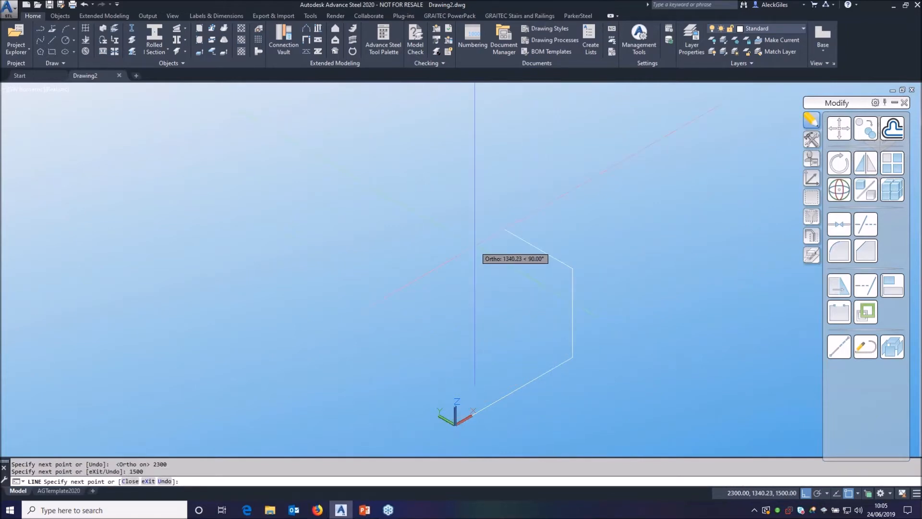
Continue the line chain with 3400 along Y, 2300 back along X, 1500 upward and 2400 back along Y, ending the chain there.
text(3400)
key(Return)
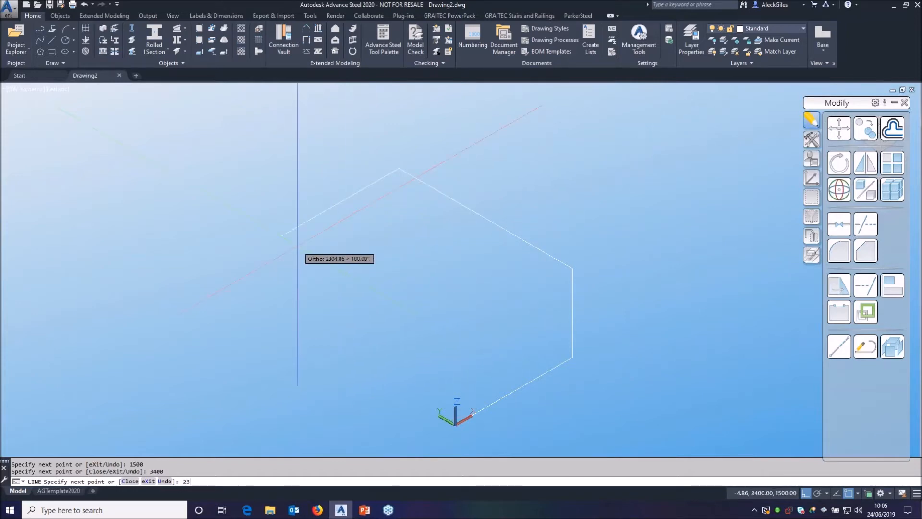
text(2300)
key(Return)
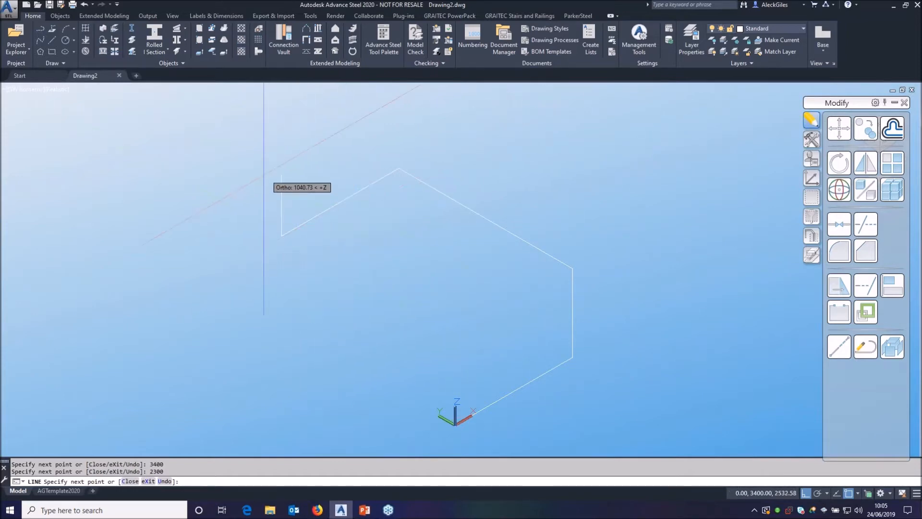
text(1500)
key(Return)
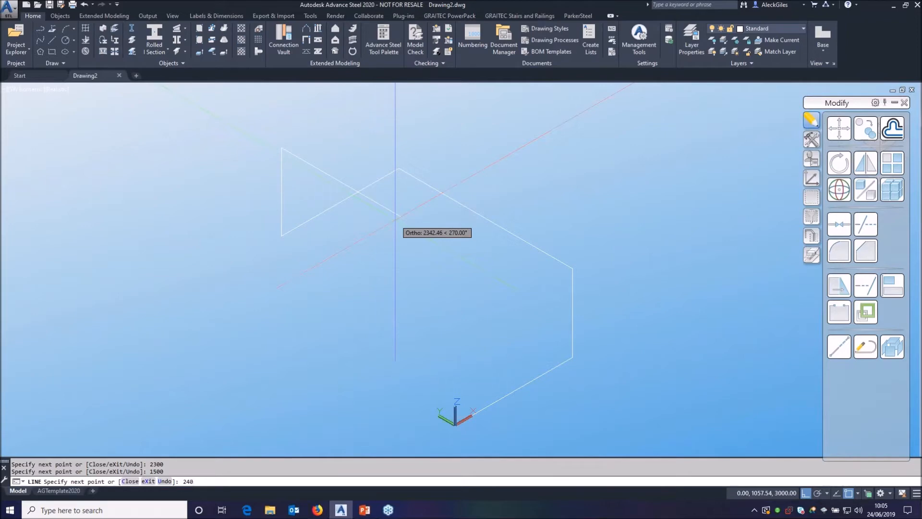
key(Return)
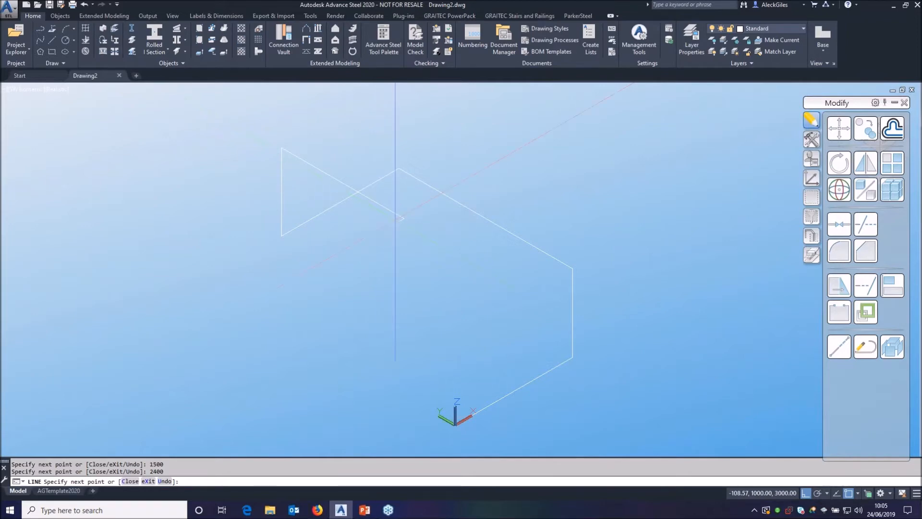
key(Return)
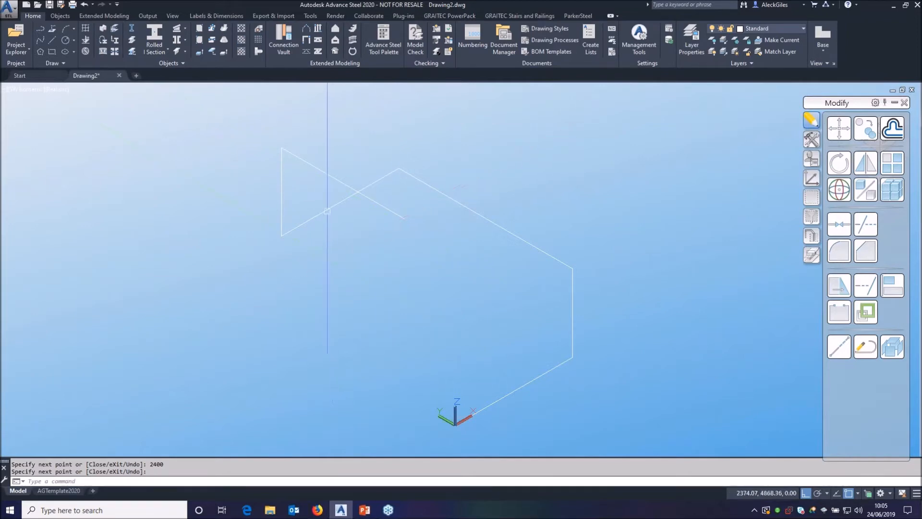
Create a rectangular concrete slab about 6415 by 7410 on the ground plane, surrounding the line layout.
click(185, 51)
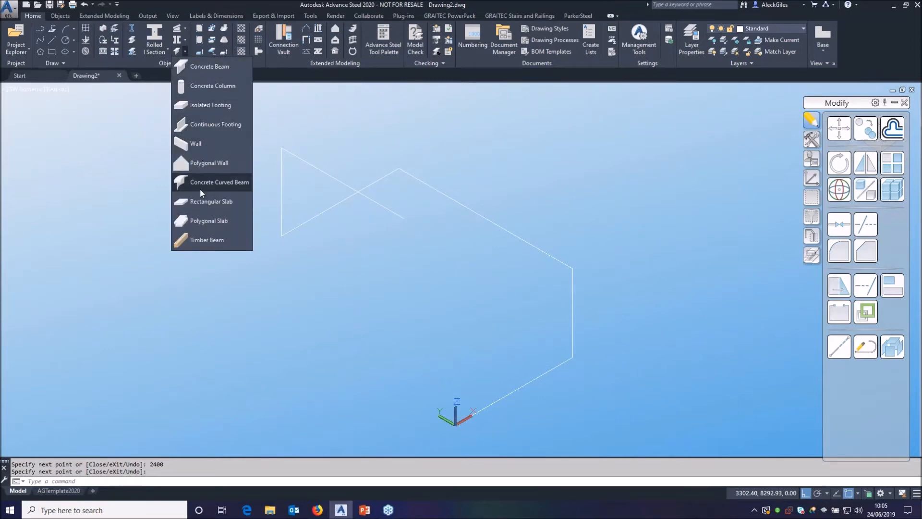
click(198, 201)
scroll(386, 345, down, 5)
middle_drag(387, 345, 409, 299)
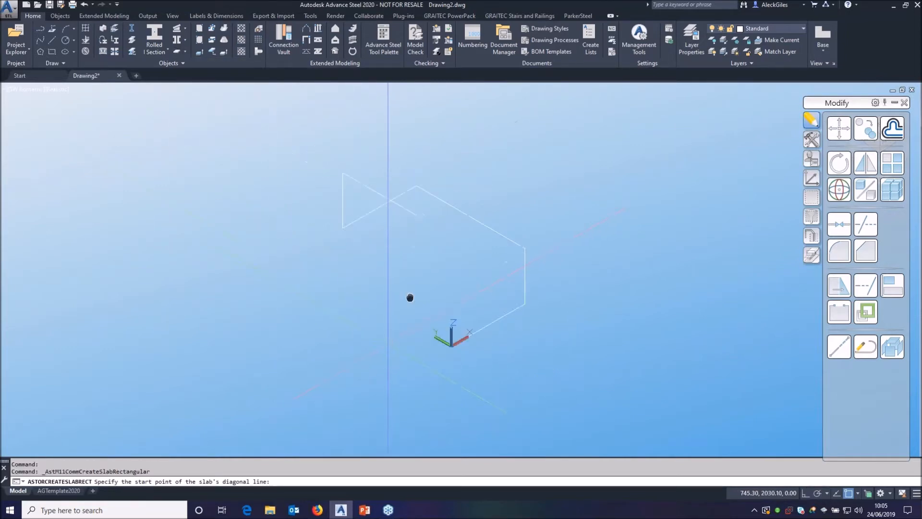
click(461, 388)
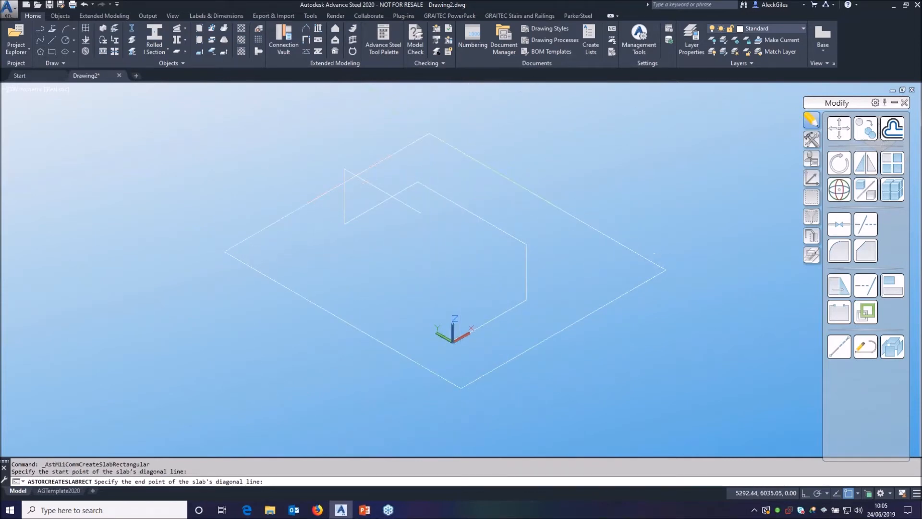
click(429, 133)
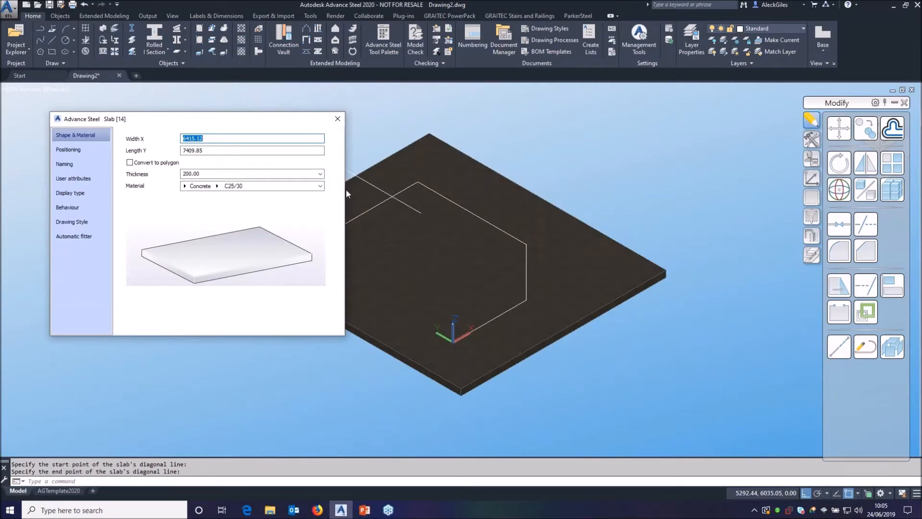
click(338, 119)
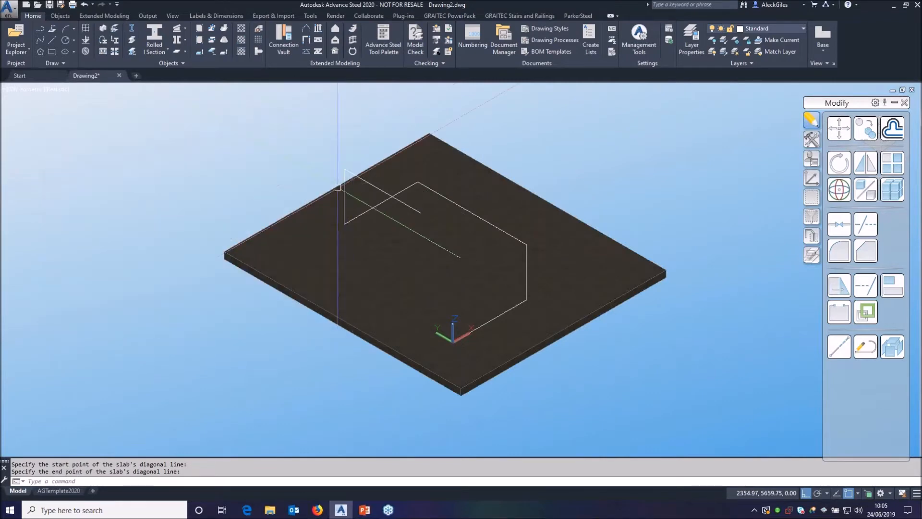
Create a concrete beam from the line chain's start point at the origin to the upper endpoint of the first vertical line.
scroll(463, 330, up, 3)
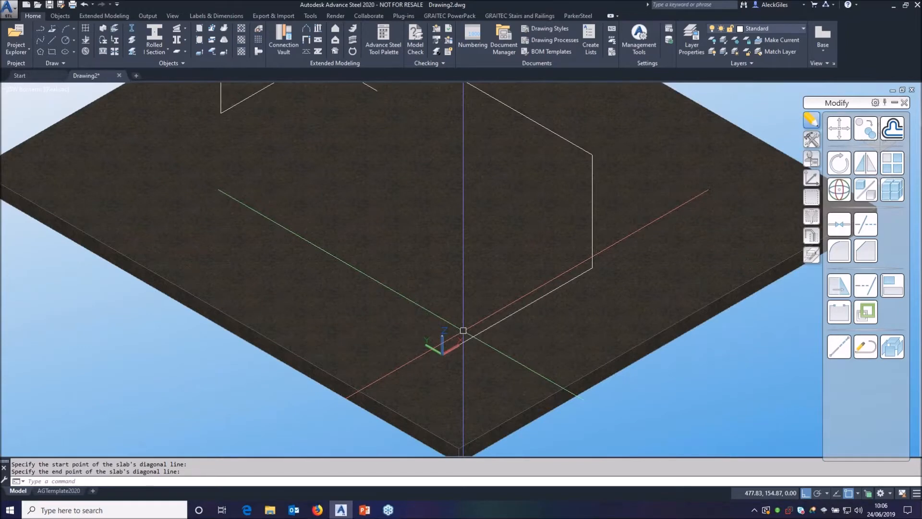
click(185, 51)
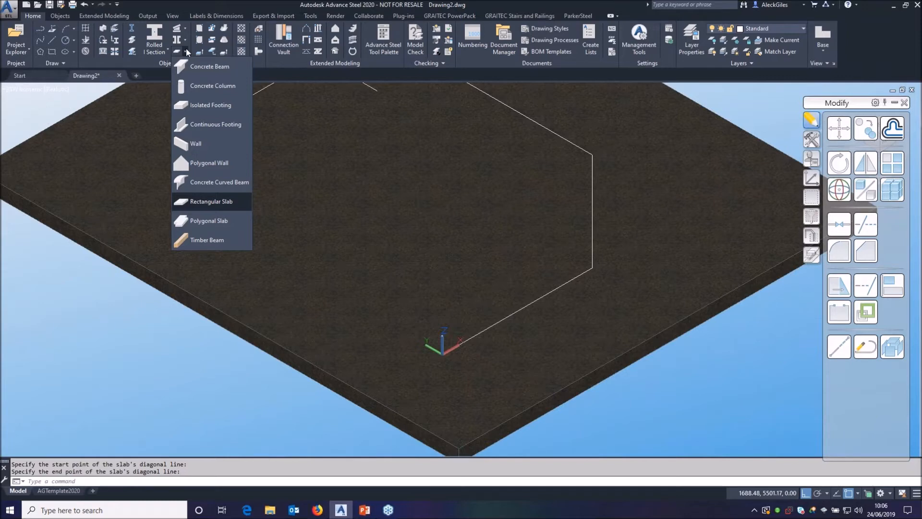
click(208, 69)
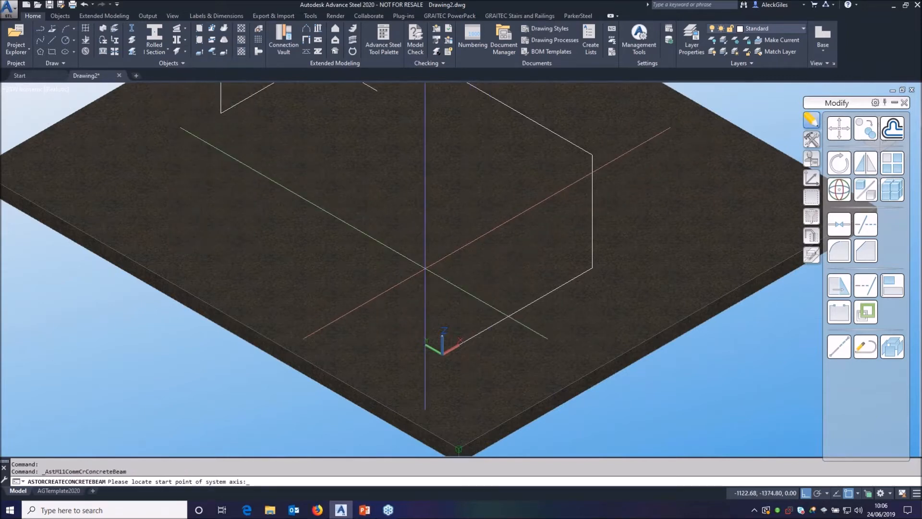
shift+right_click(426, 223)
click(450, 289)
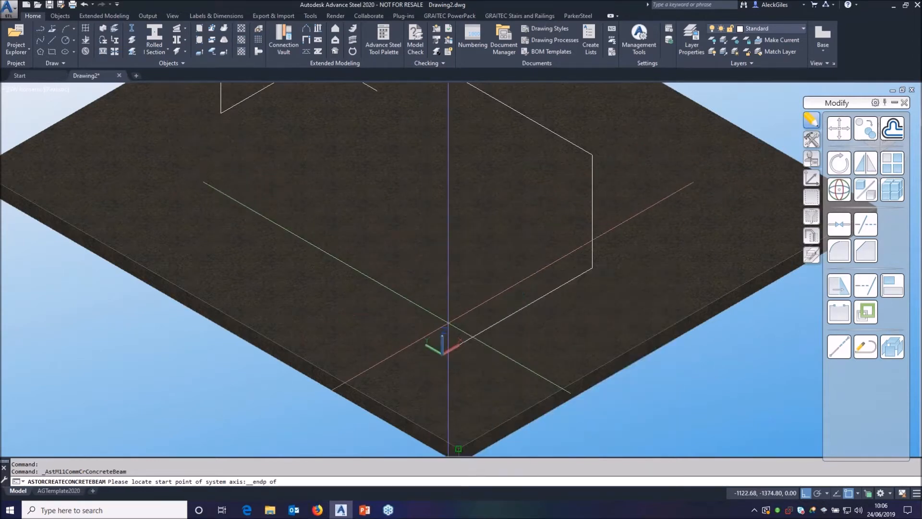
click(449, 346)
shift+right_click(467, 302)
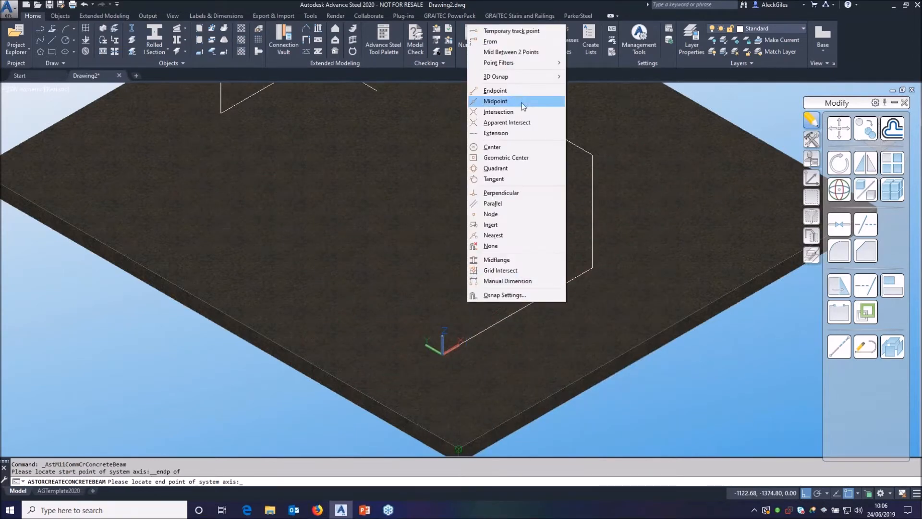
click(495, 90)
click(592, 154)
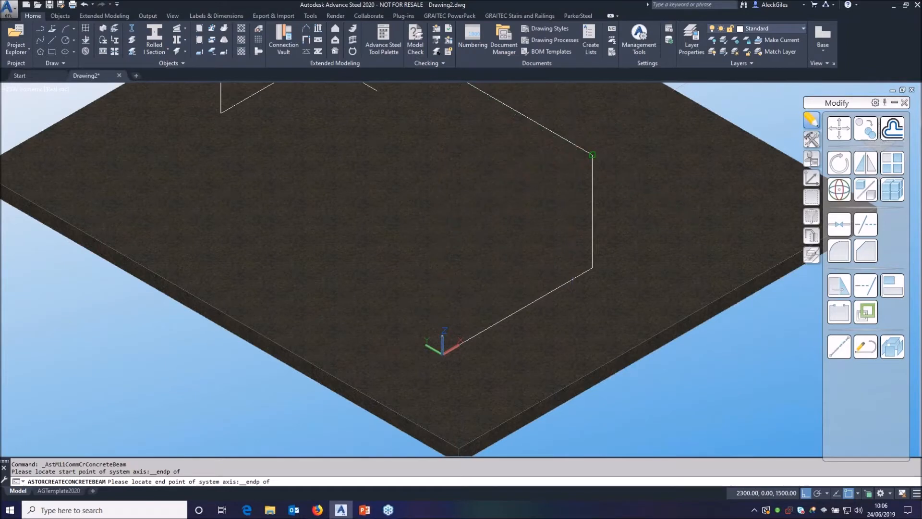
Set the sloping concrete beam's section to R120x30 and its offset reference to the section's top-right corner.
click(186, 144)
text(120x30)
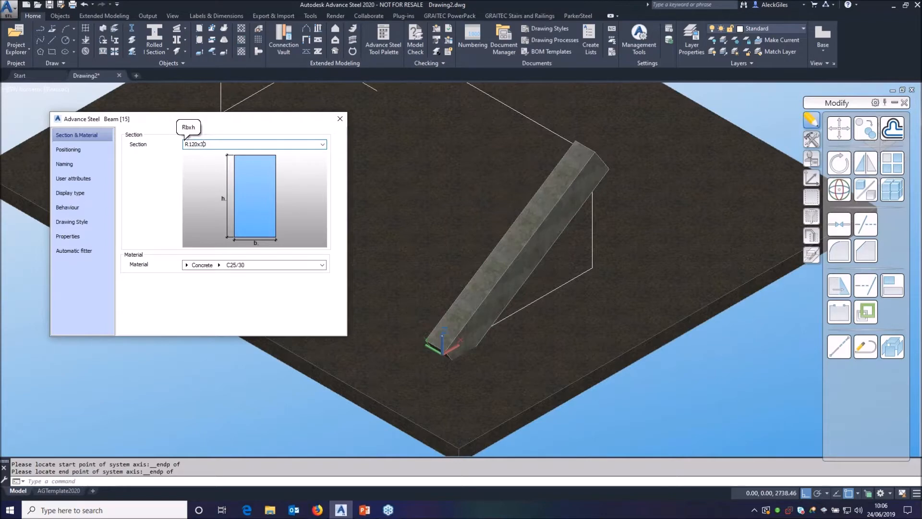
key(Return)
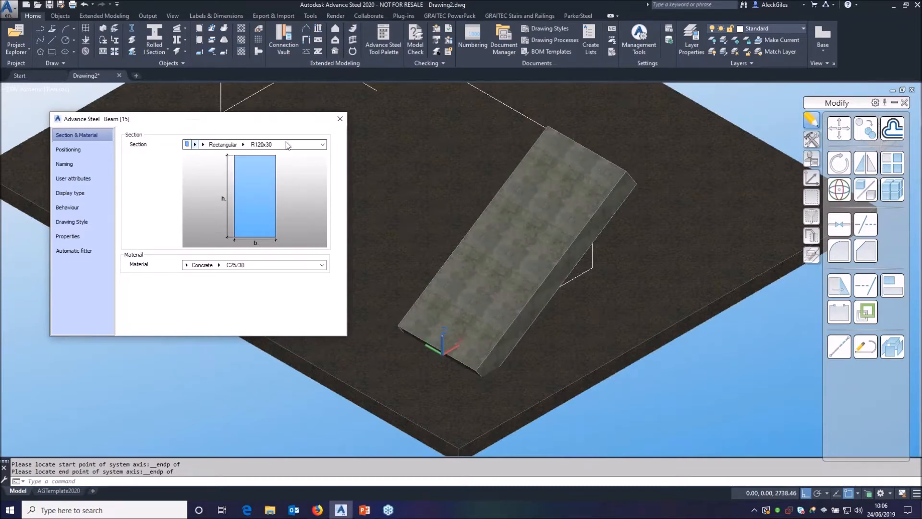
click(72, 149)
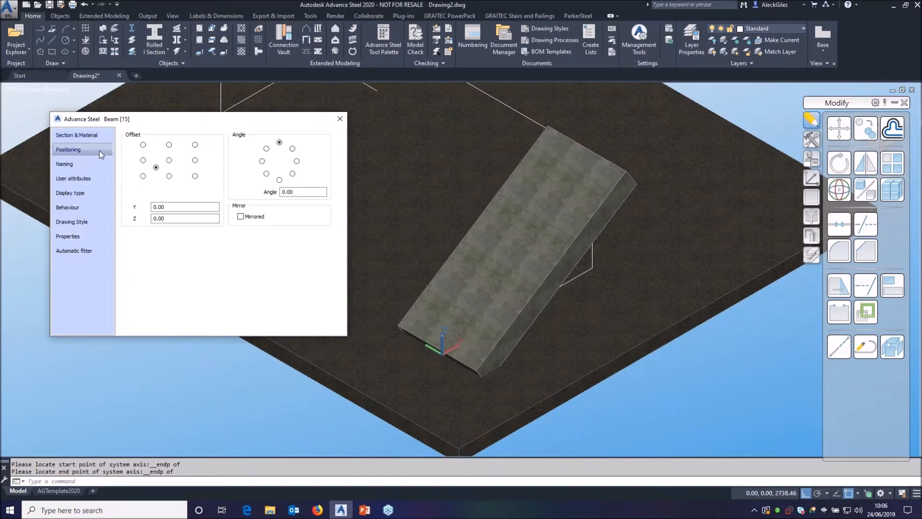
click(195, 145)
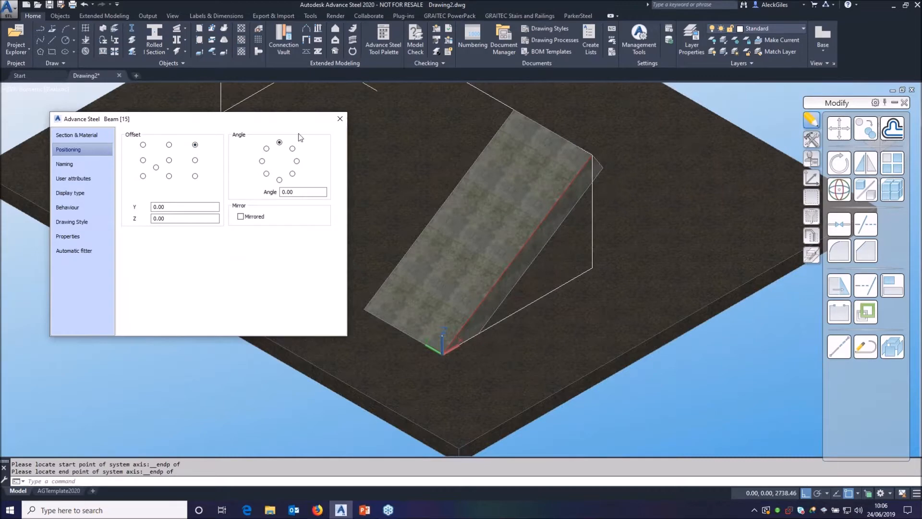
click(340, 124)
Create a second R120x30 concrete beam from the far end of the 3400 line to the upper endpoint of the second vertical line.
middle_drag(385, 154, 328, 259)
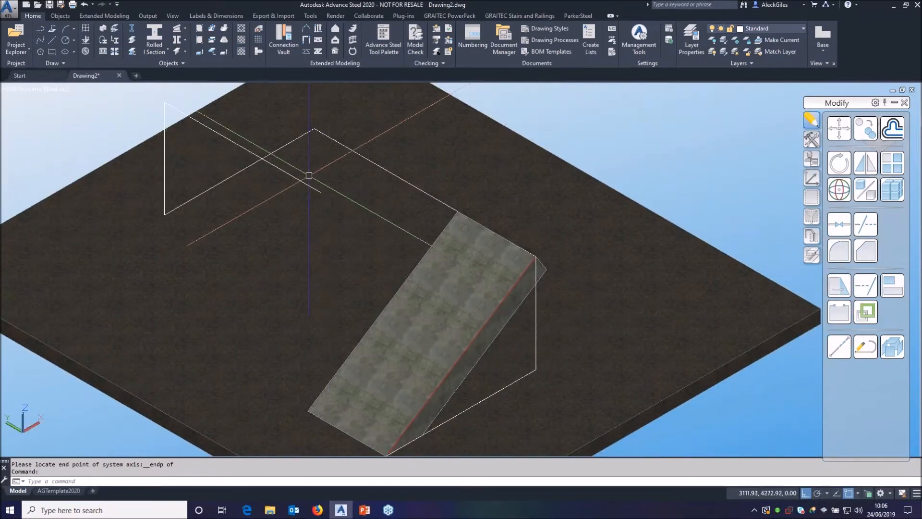
click(178, 51)
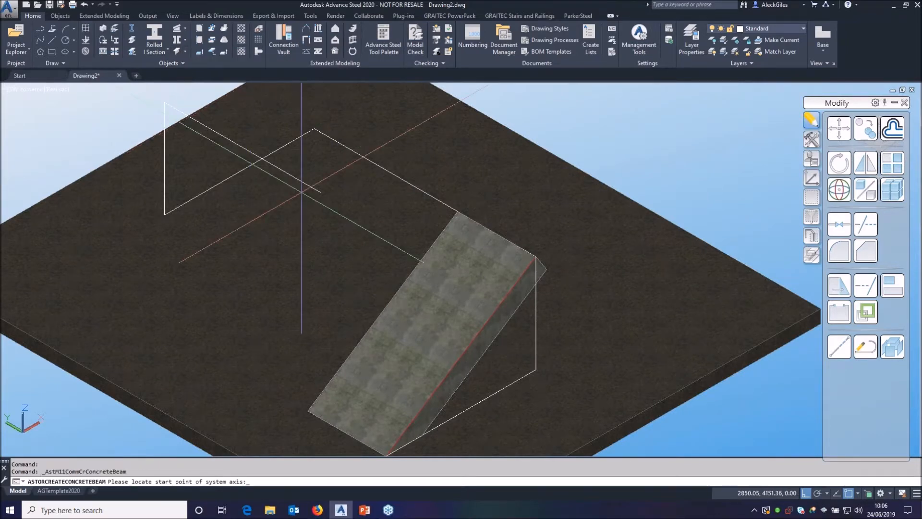
shift+right_click(292, 270)
click(331, 289)
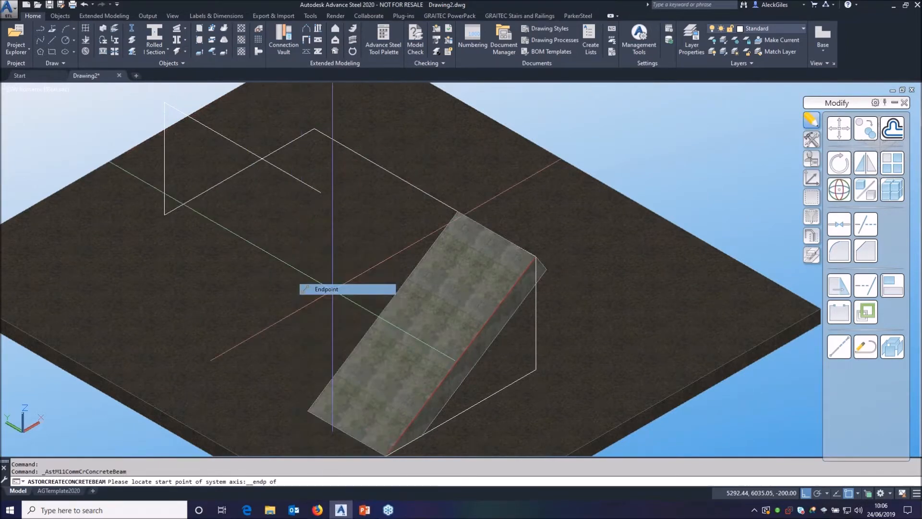
click(314, 129)
shift+right_click(291, 302)
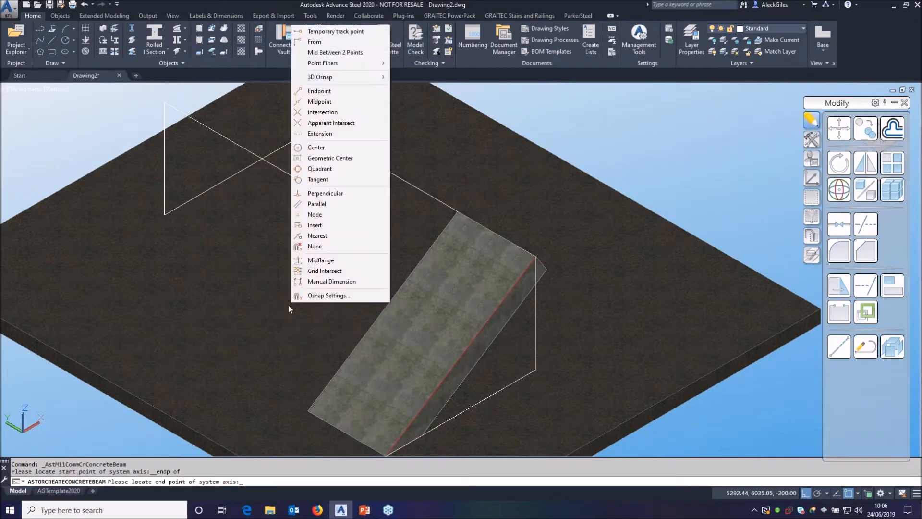
click(321, 91)
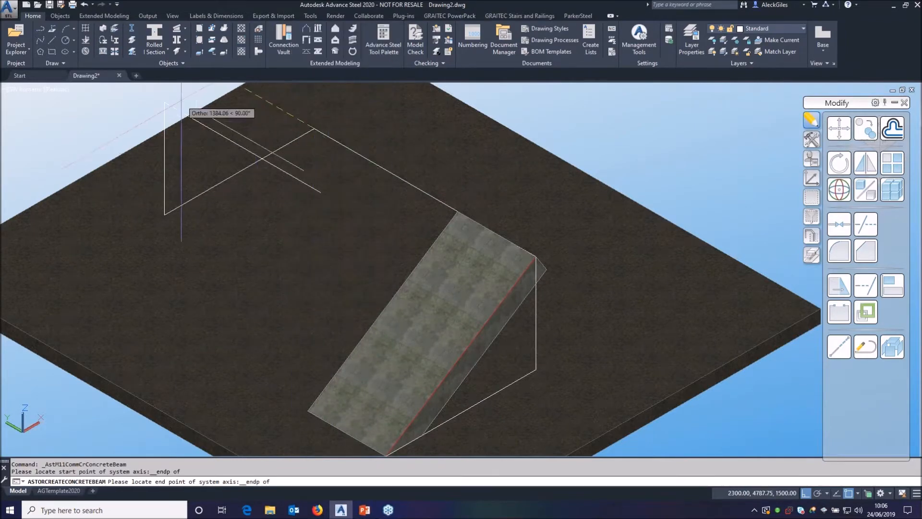
click(164, 101)
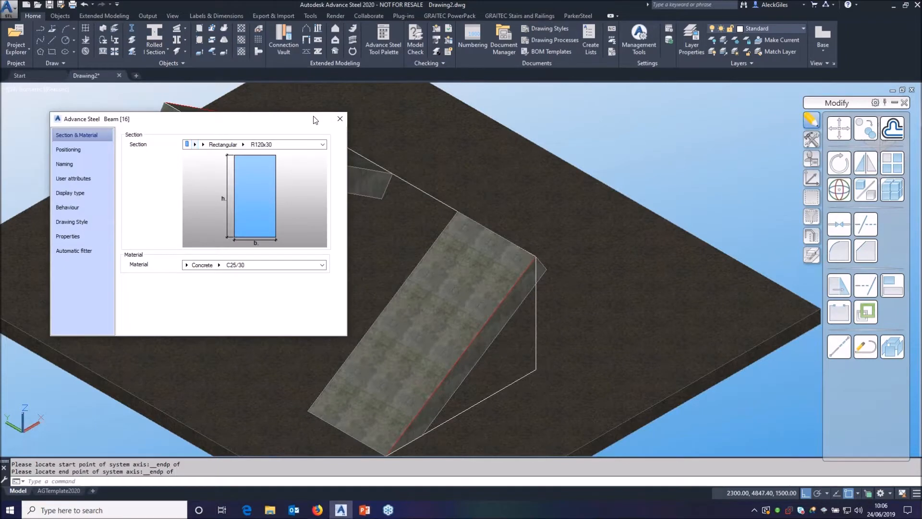
click(339, 119)
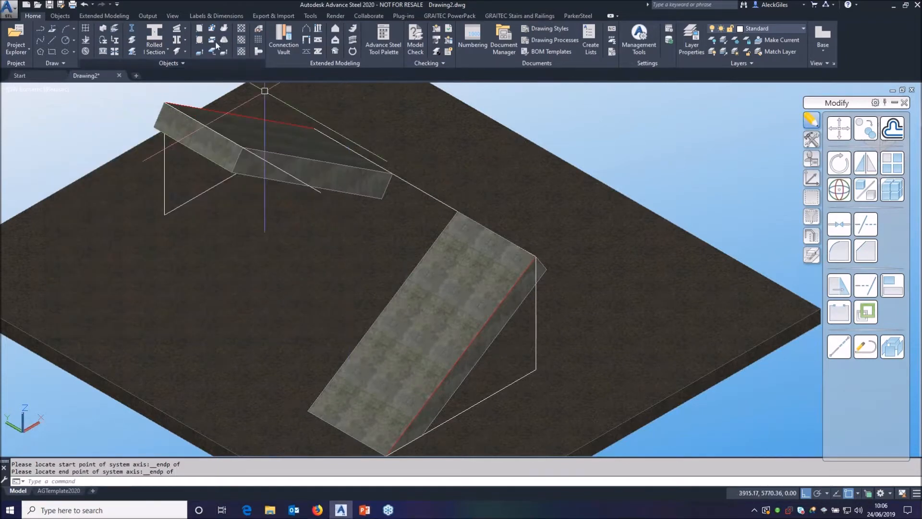
click(186, 52)
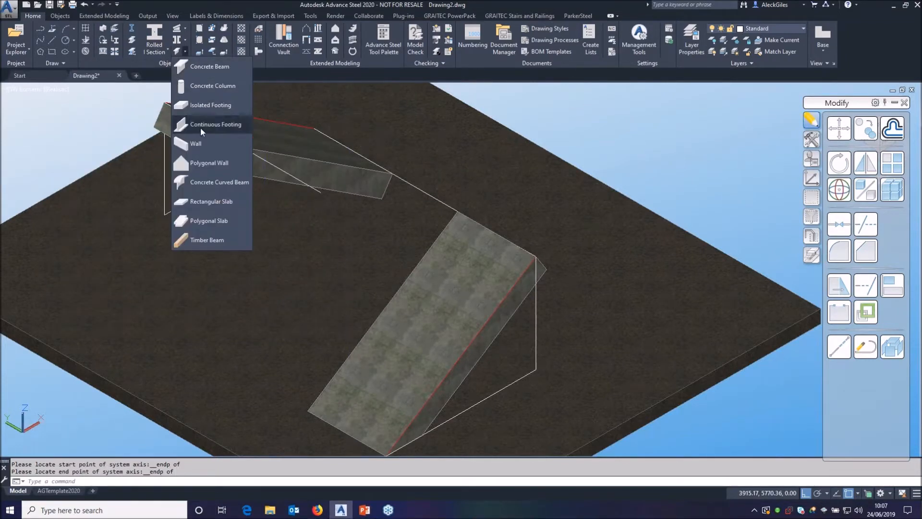
click(212, 201)
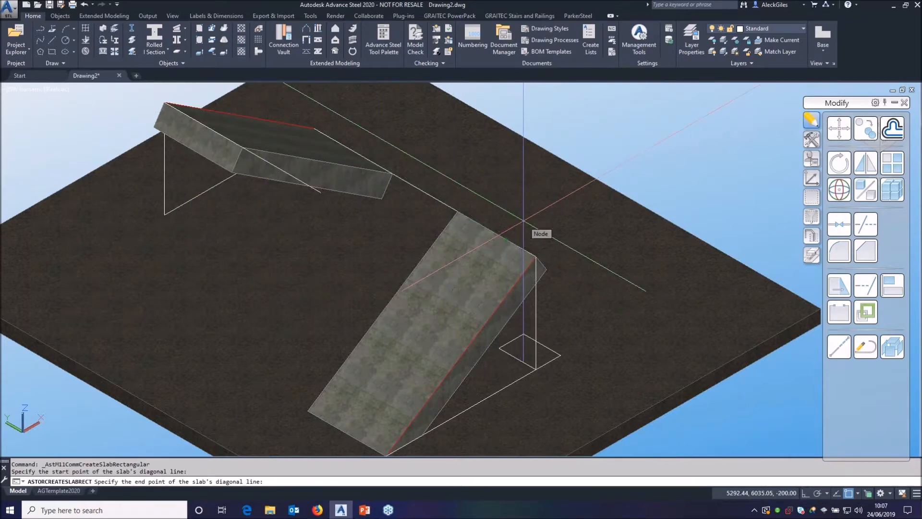
key(Escape)
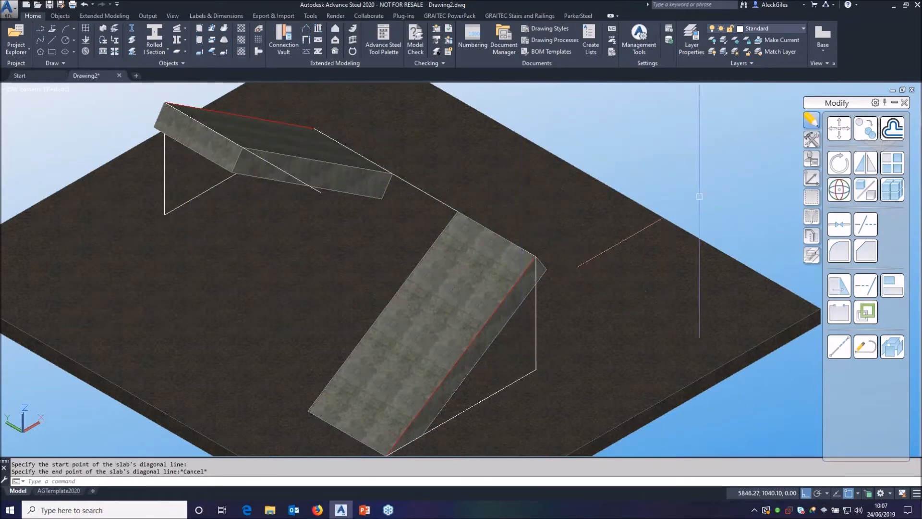
Move the UCS origin to the upper endpoint of the first vertical line and create a 1500 by 3400 rectangular concrete landing slab from there.
click(811, 178)
click(840, 189)
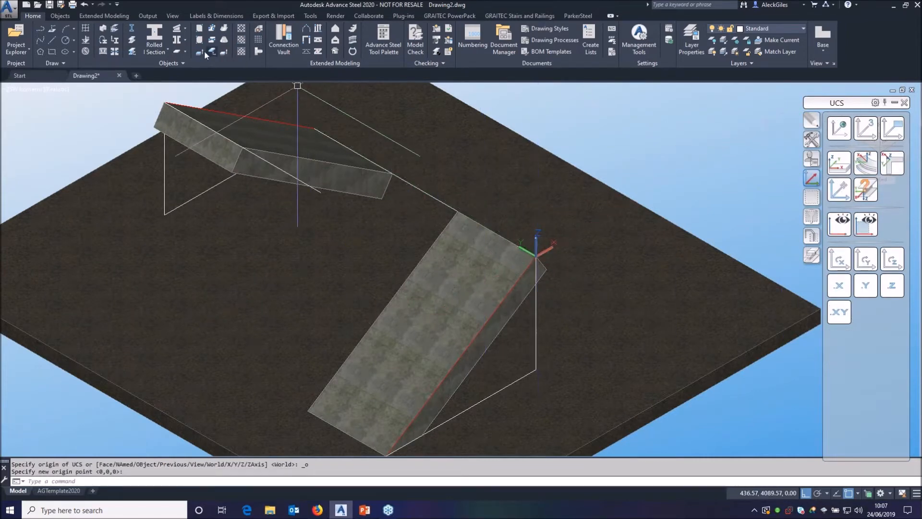
click(174, 51)
click(550, 153)
text(@1500,3)
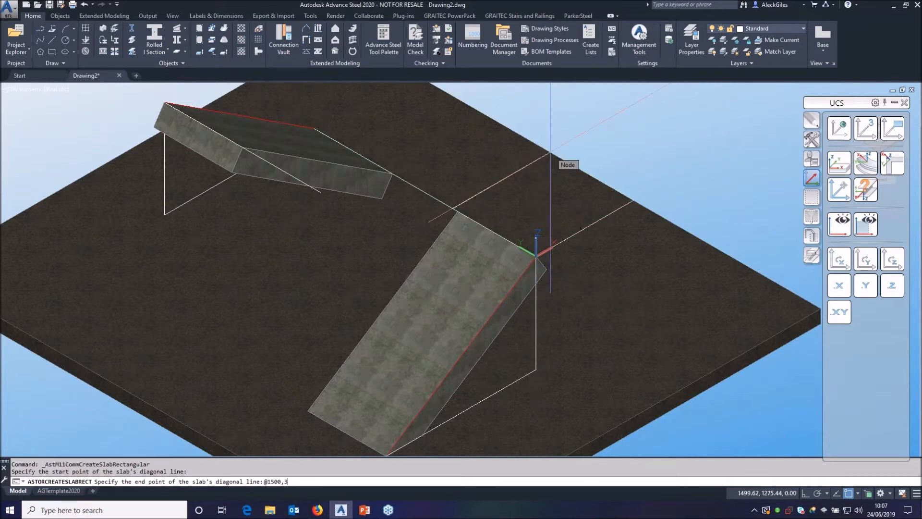
text(400)
key(Return)
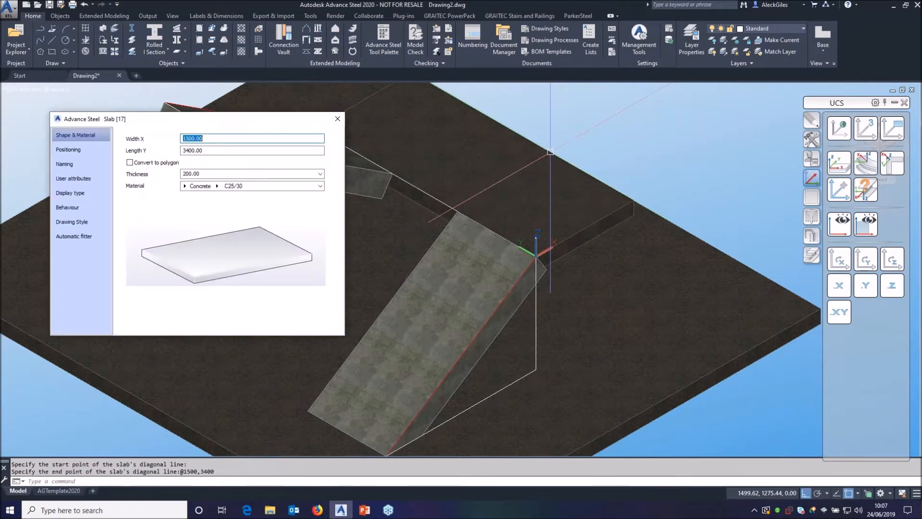
click(336, 121)
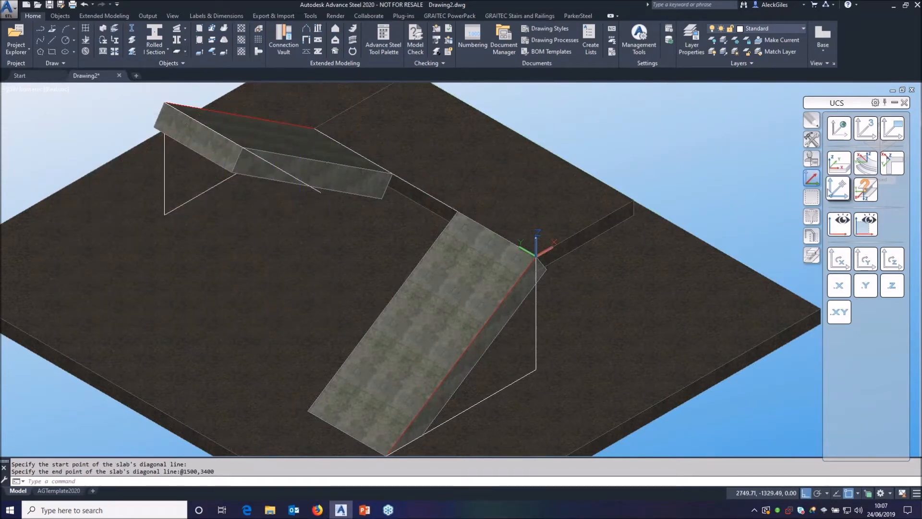
Move the UCS origin to the second vertical line's upper endpoint and create a rectangular concrete slab from there with the offset -1500,-2400.
click(839, 192)
click(176, 52)
click(232, 177)
text(@-1500)
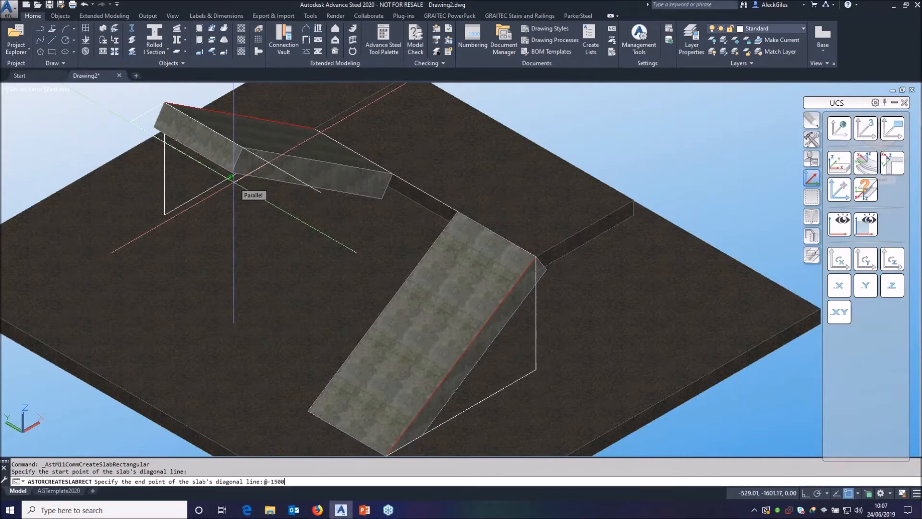
text(,-2400)
key(Return)
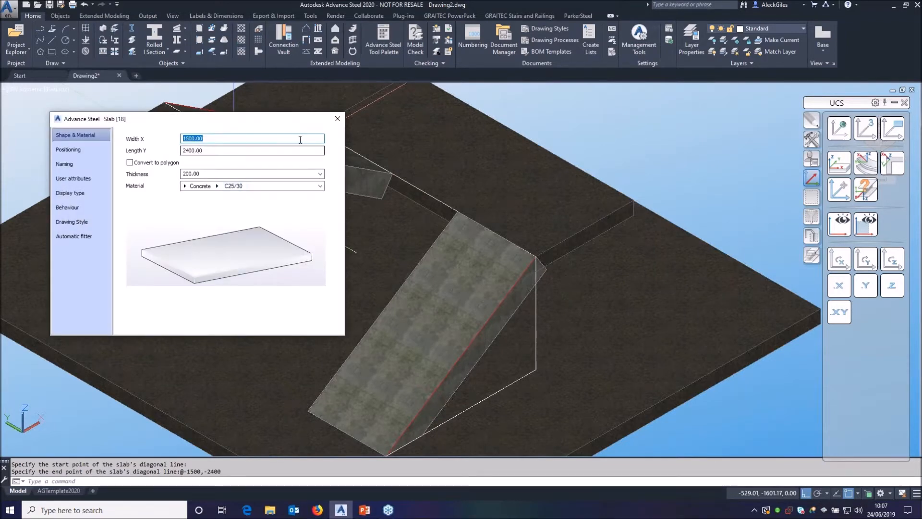
click(342, 124)
Reset the UCS to World and shorten the foot of the lower sloping beam at the horizontal ground plane.
shift+middle_drag(339, 144, 335, 175)
middle_drag(361, 273, 394, 184)
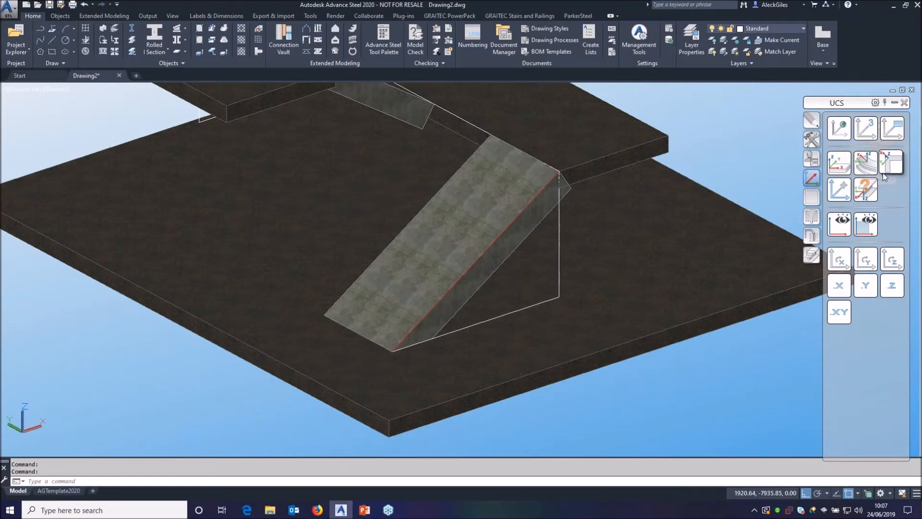
click(840, 129)
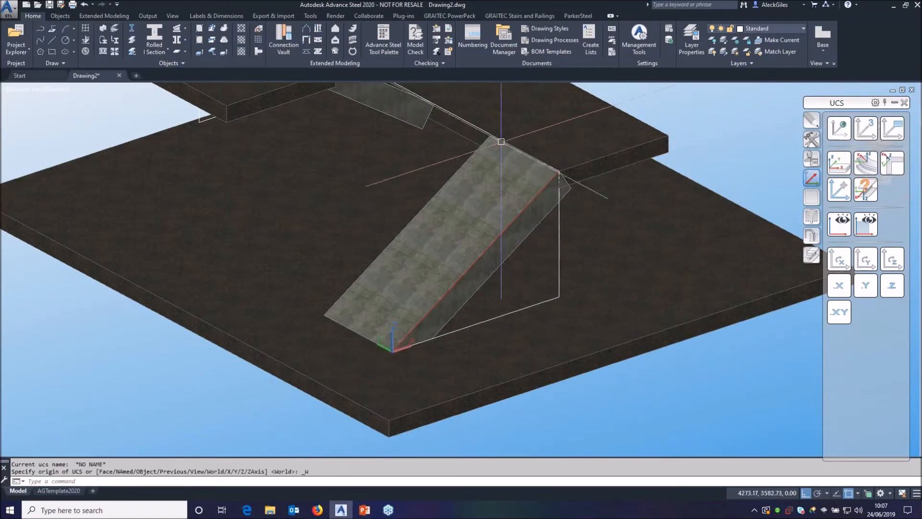
click(811, 255)
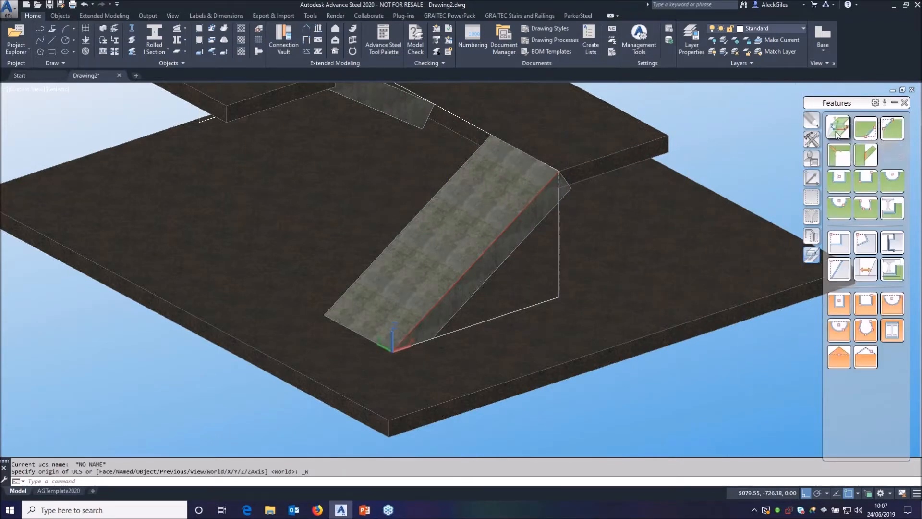
click(839, 129)
click(410, 324)
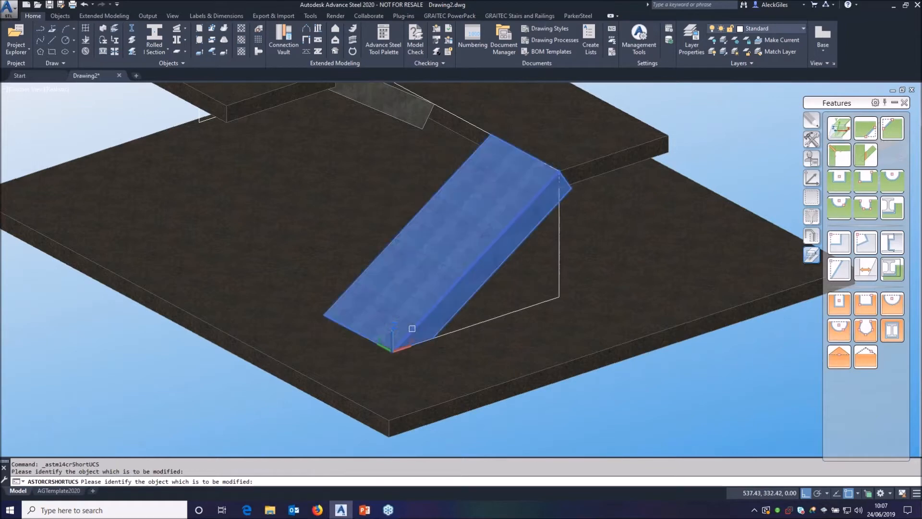
key(Return)
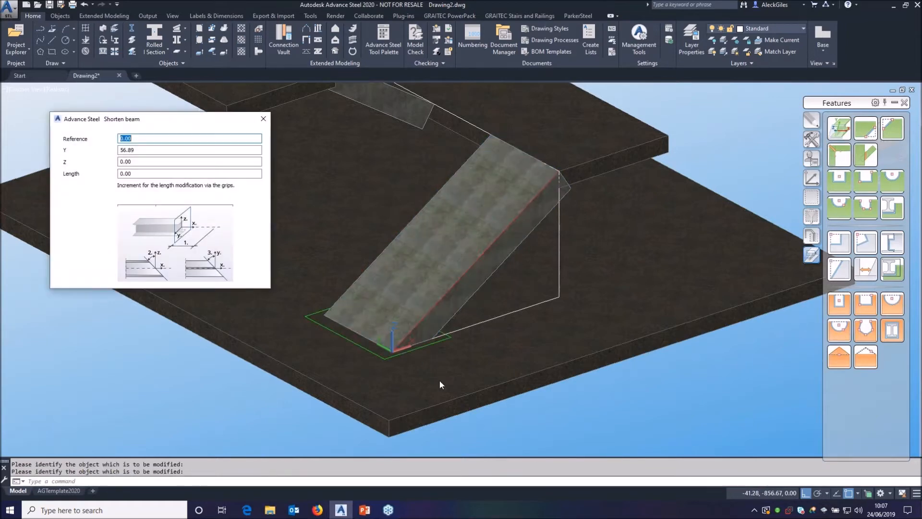
click(263, 119)
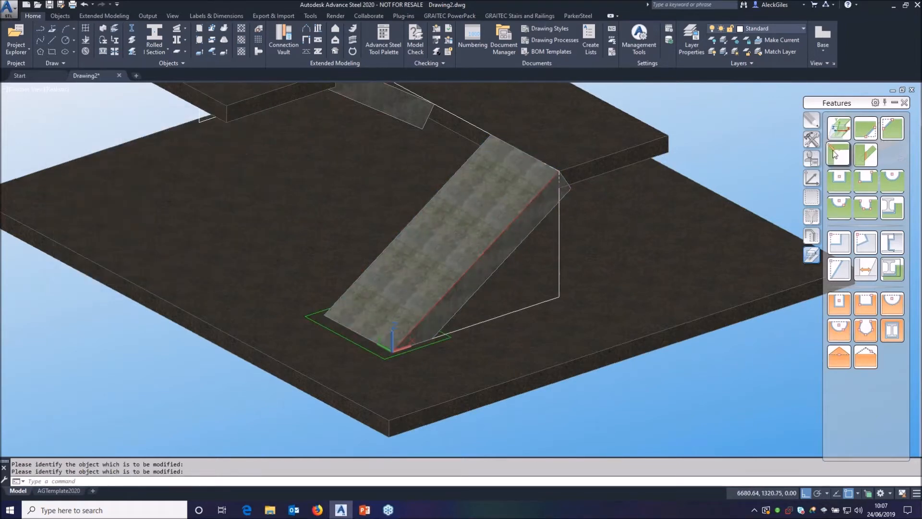
Place the UCS at the lower flight's upper corner, rotate it to a vertical plane, and shorten the beam's upper end there.
click(812, 181)
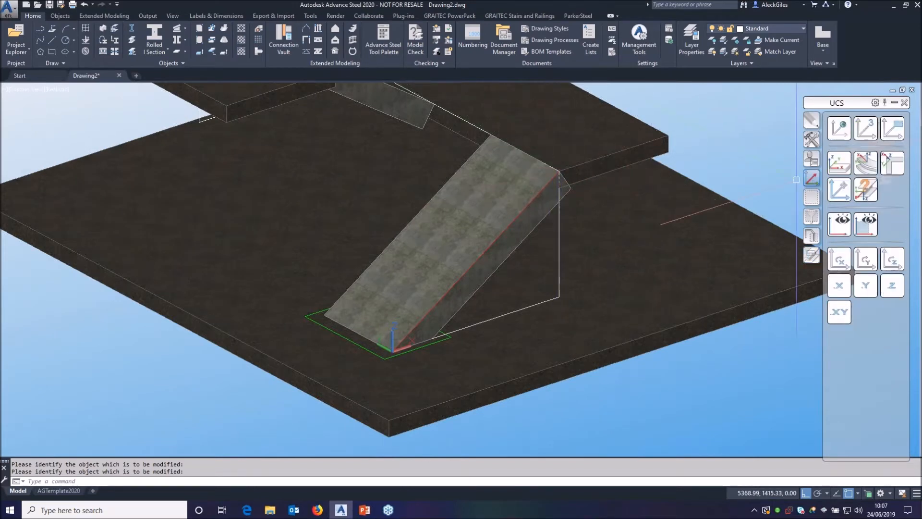
click(844, 193)
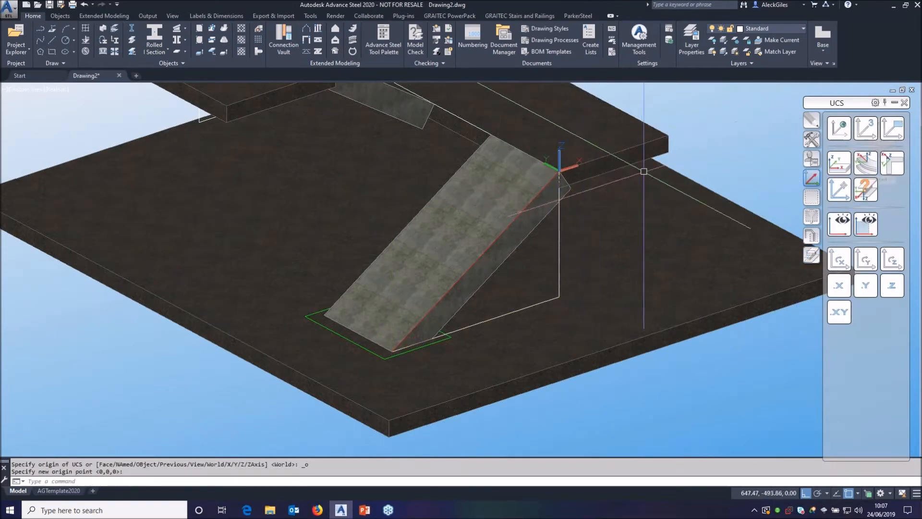
click(891, 260)
click(891, 259)
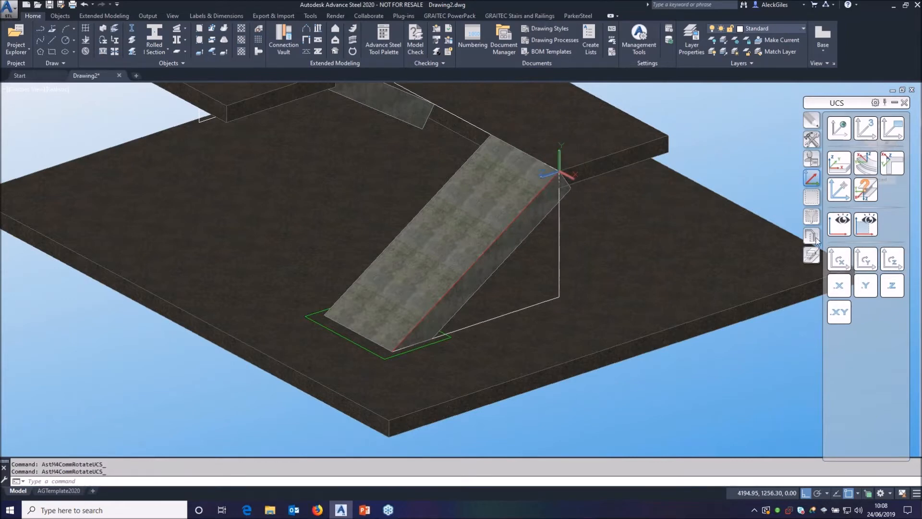
click(812, 254)
click(839, 128)
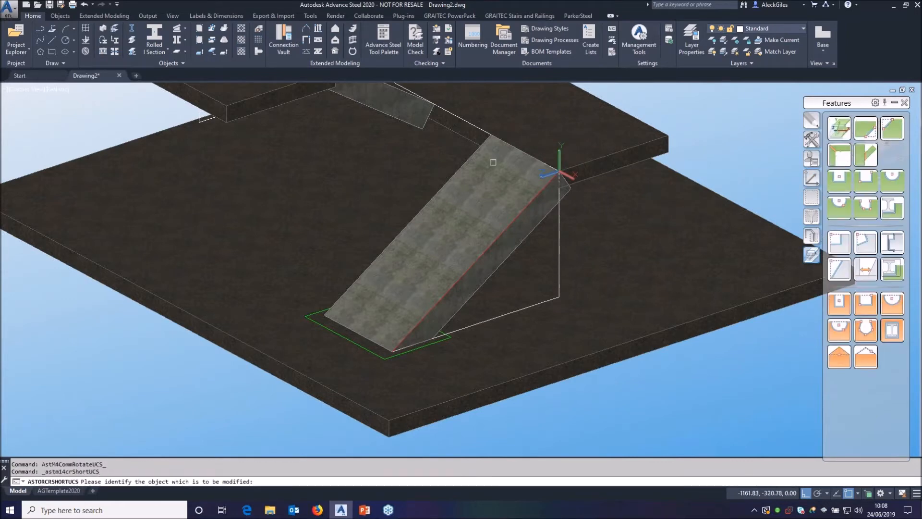
click(538, 192)
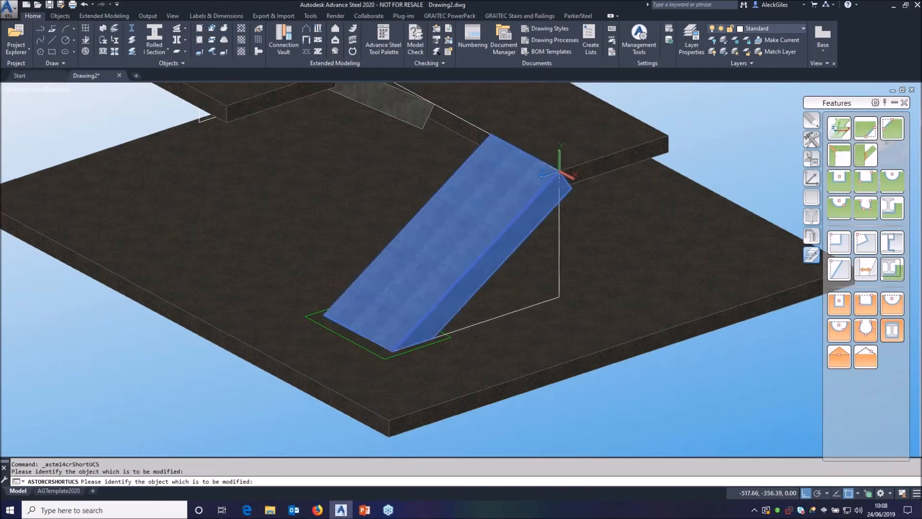
key(Return)
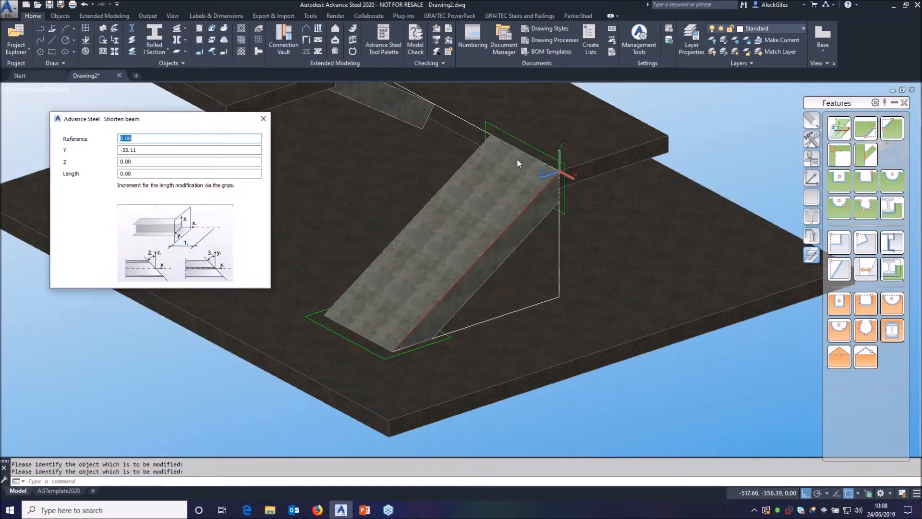
click(263, 118)
Shorten the lower end of the upper sloping beam at the same vertical UCS plane along the landing edge.
scroll(432, 144, up, 3)
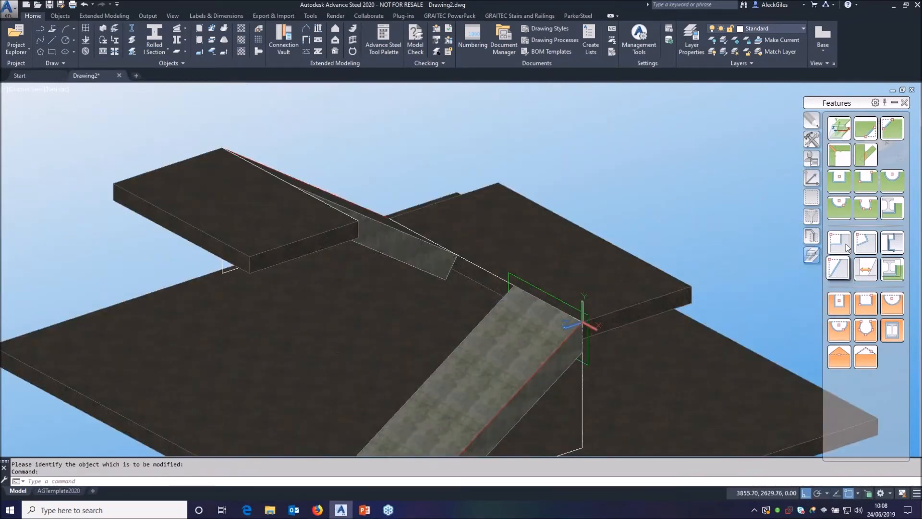
click(840, 143)
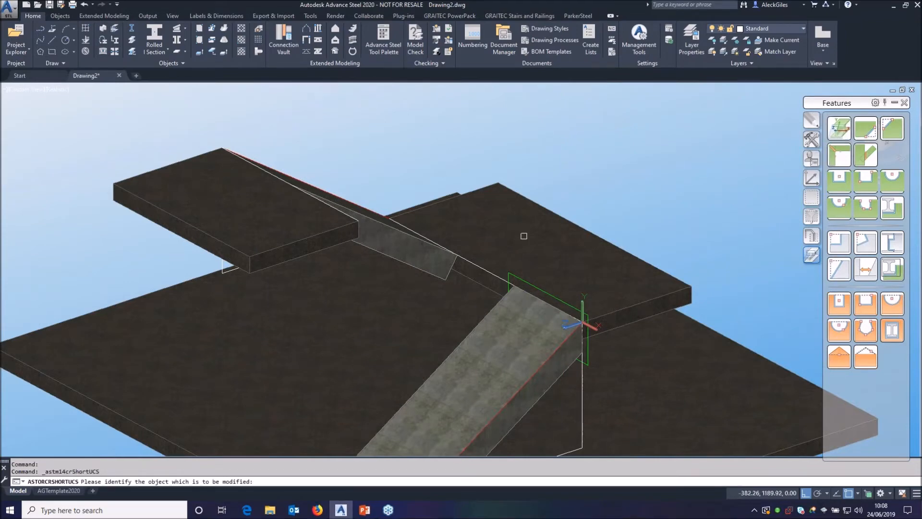
click(410, 235)
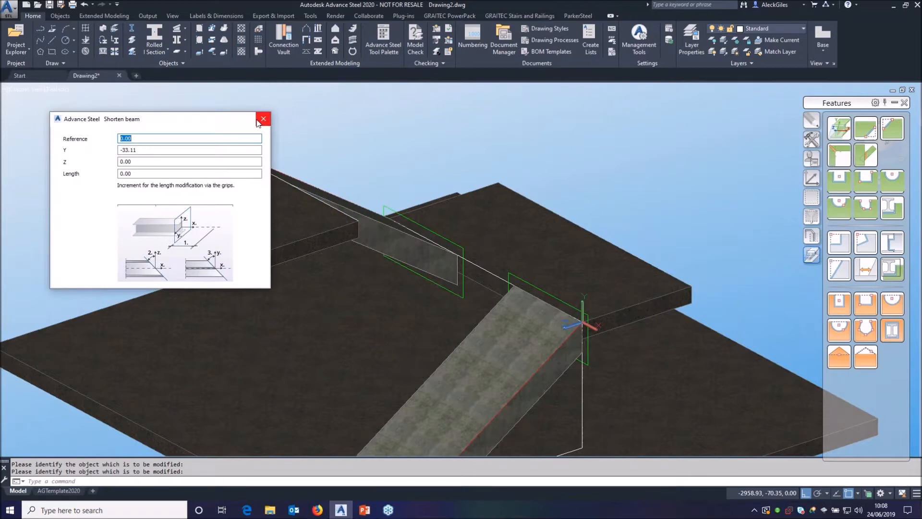
click(263, 119)
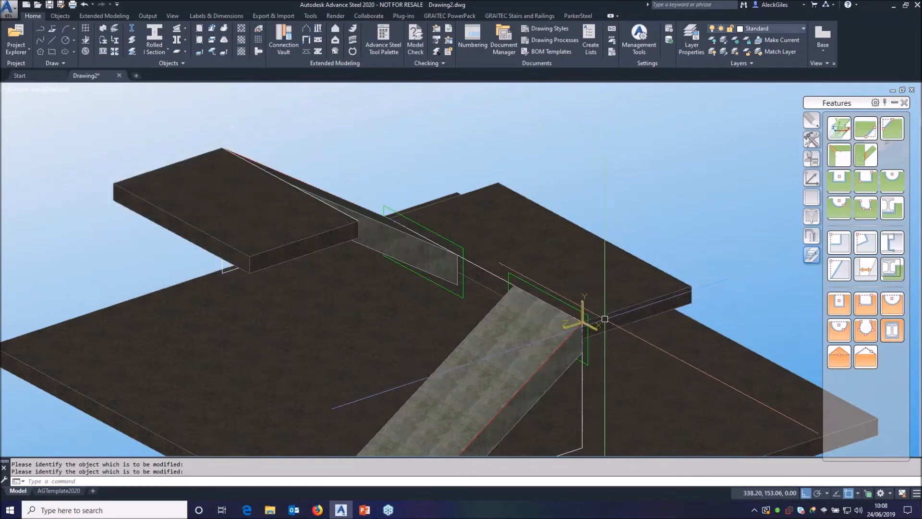
Move the UCS origin to the top corner of the upper flight and shorten the beam's upper end at that vertical plane.
shift+middle_drag(483, 275, 397, 256)
click(839, 129)
click(812, 179)
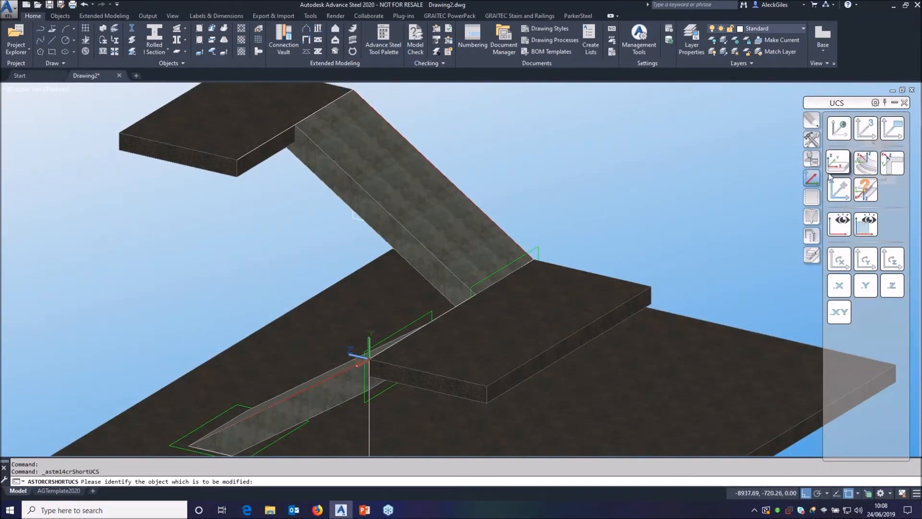
click(840, 189)
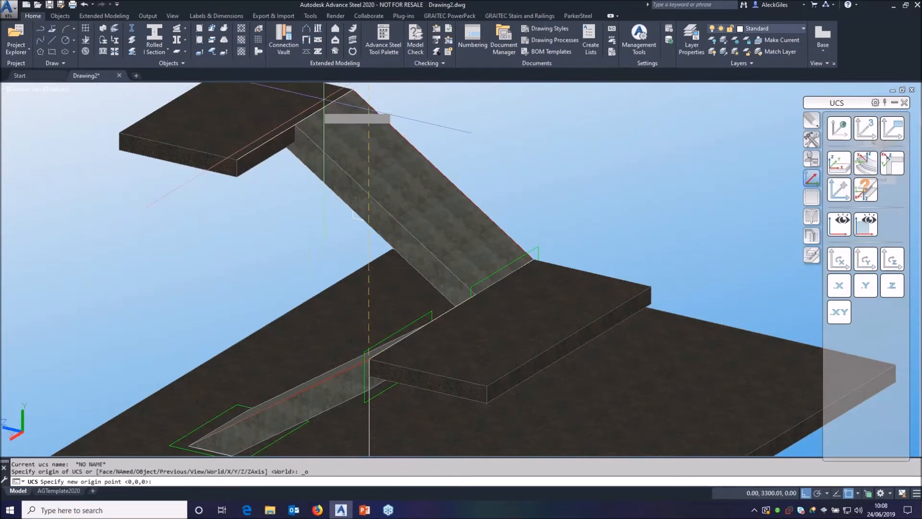
click(353, 89)
middle_drag(372, 132, 365, 210)
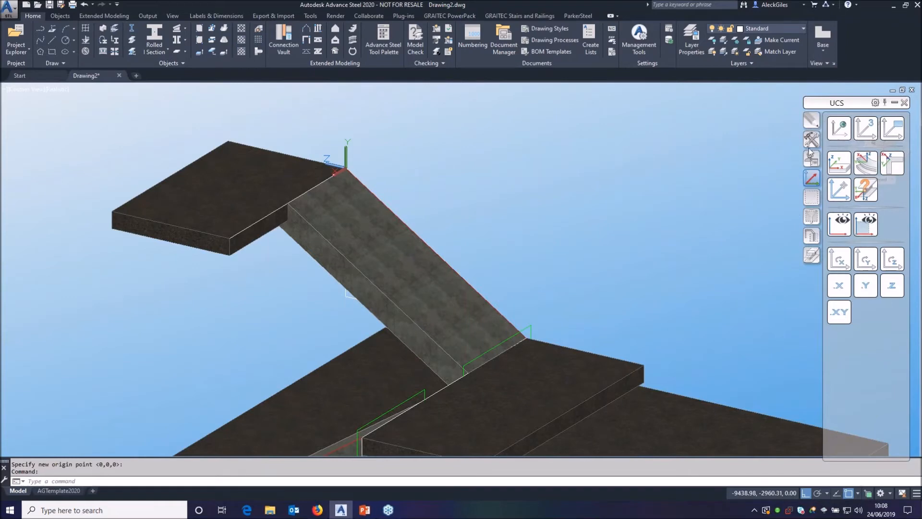
click(812, 254)
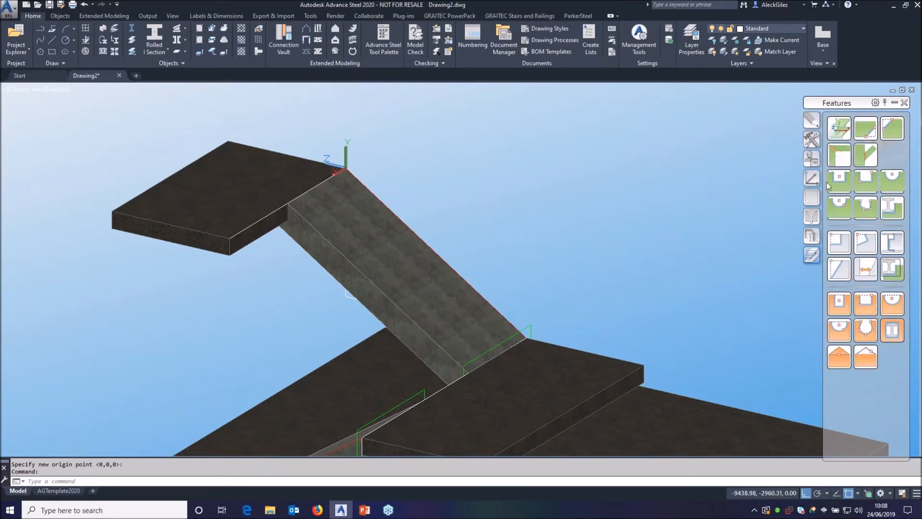
click(839, 129)
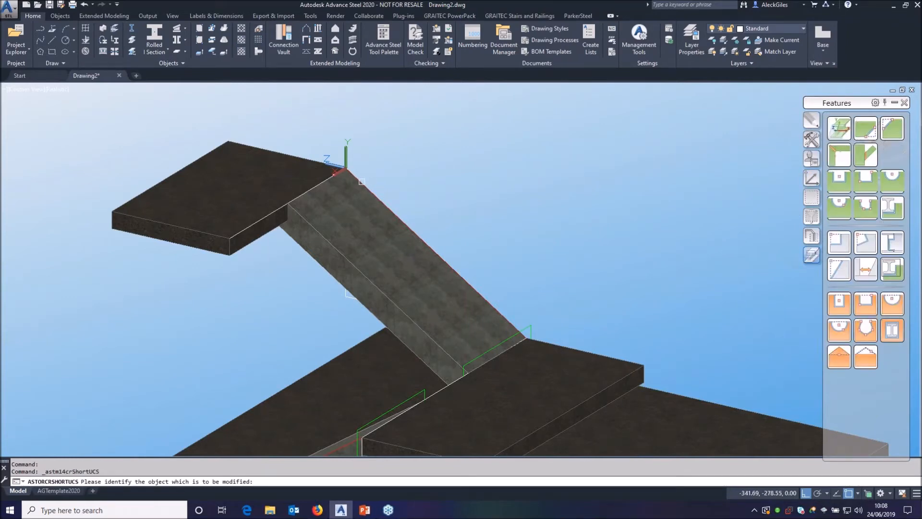
click(351, 174)
click(263, 120)
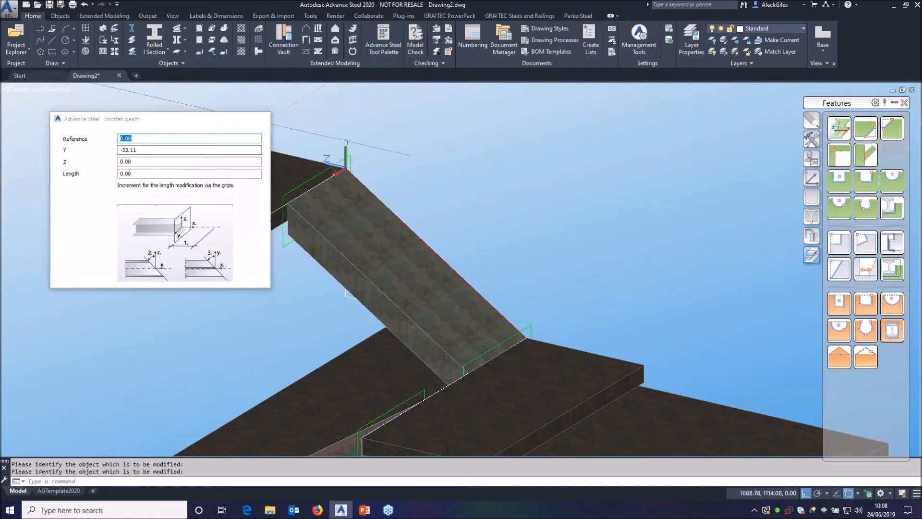
Reset the UCS to World at the lower flight's foot and rotate it about X so its XY plane stands vertical.
shift+middle_drag(370, 276, 483, 273)
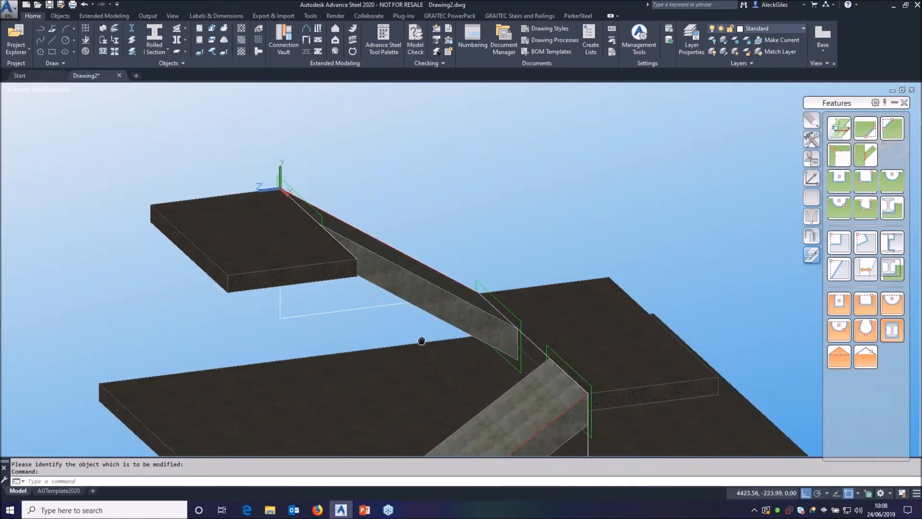
middle_drag(422, 341, 396, 244)
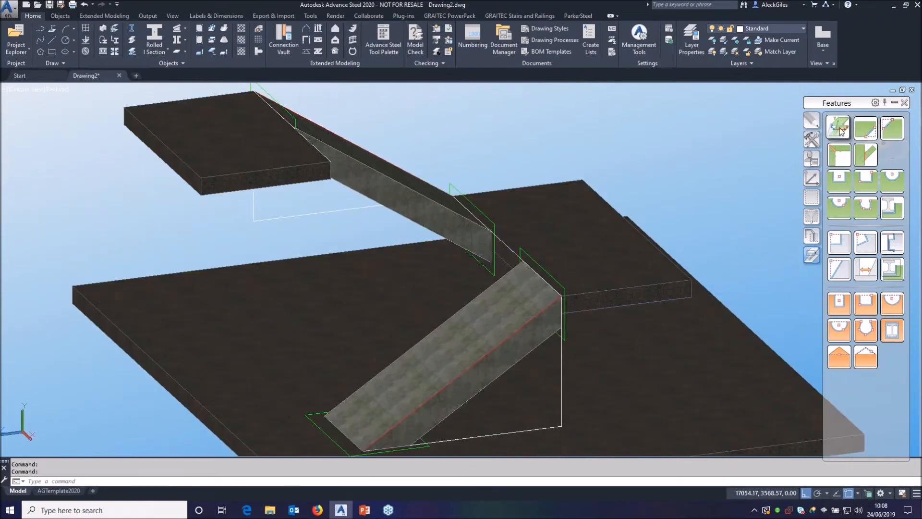
click(811, 179)
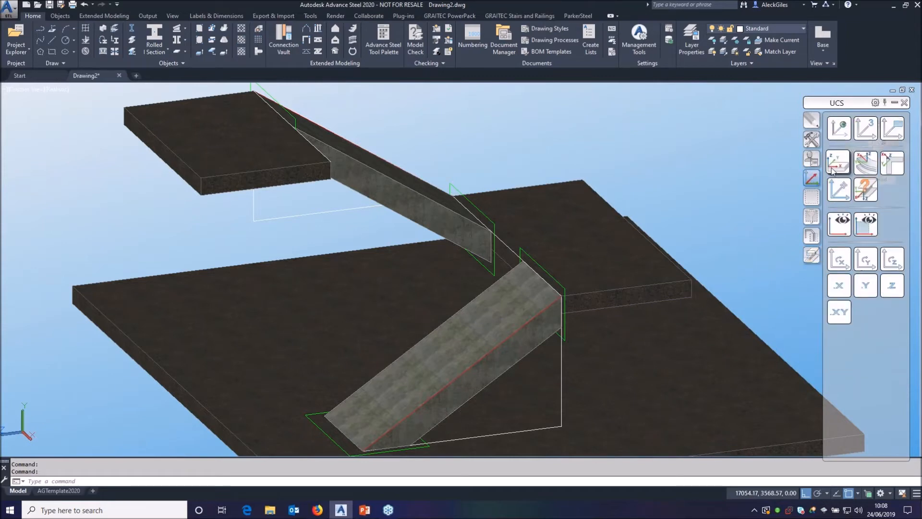
click(836, 187)
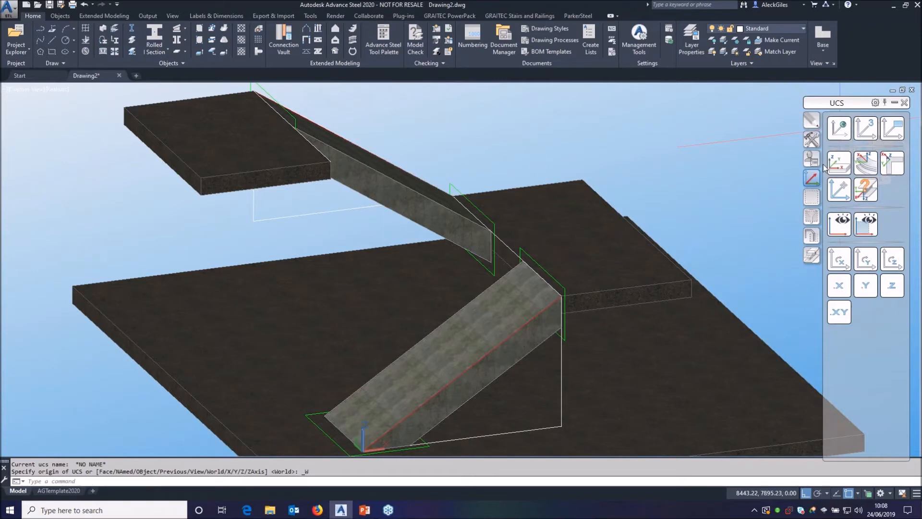
click(839, 259)
shift+middle_drag(541, 306, 470, 294)
scroll(480, 215, up, 2)
key(Escape)
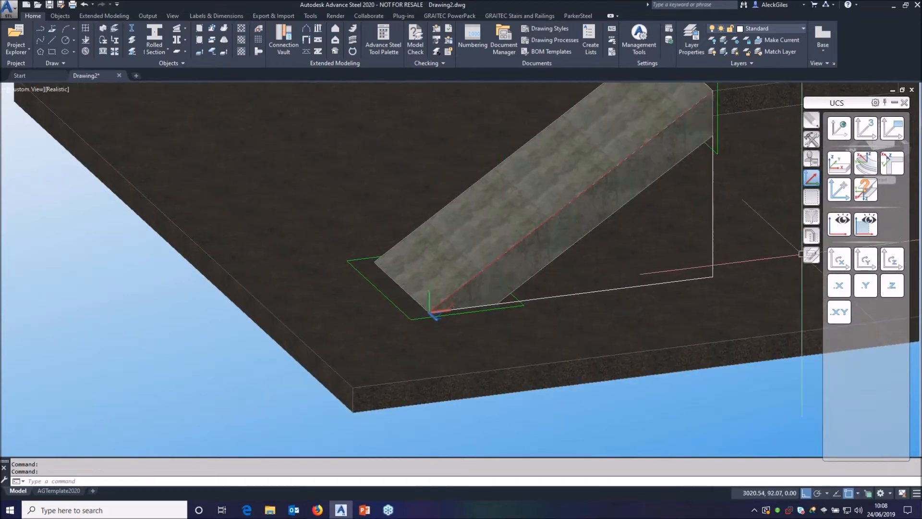
Cut a 230 by 150 rectangular contour notch at the lower flight's foot, offset from its lower-left corner.
click(811, 254)
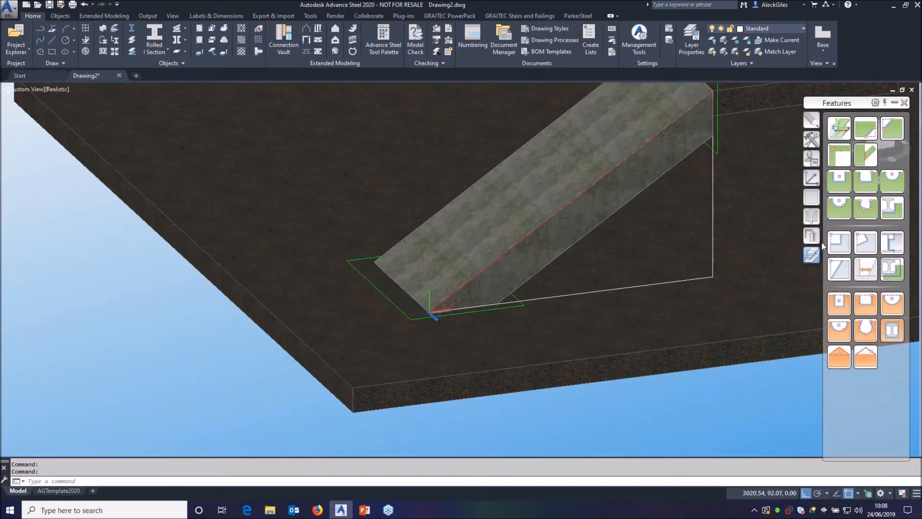
click(842, 176)
click(473, 282)
click(485, 286)
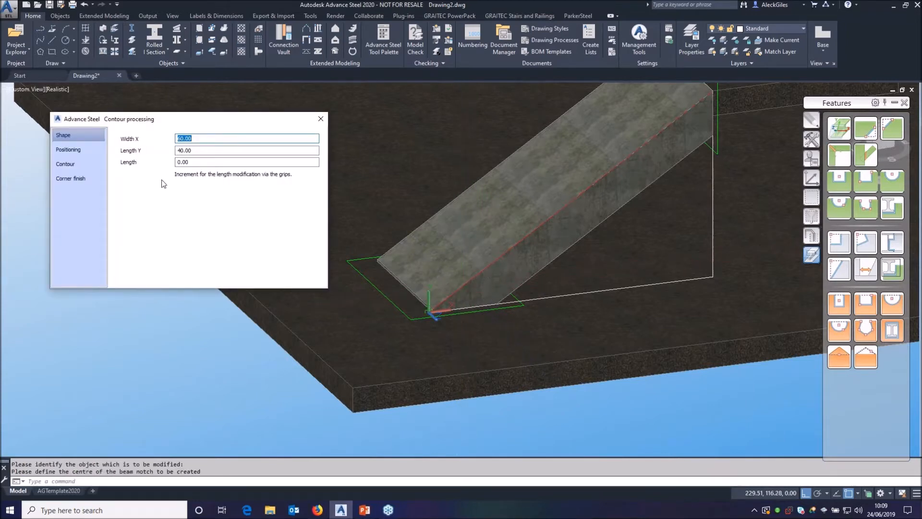
text(230)
key(Tab)
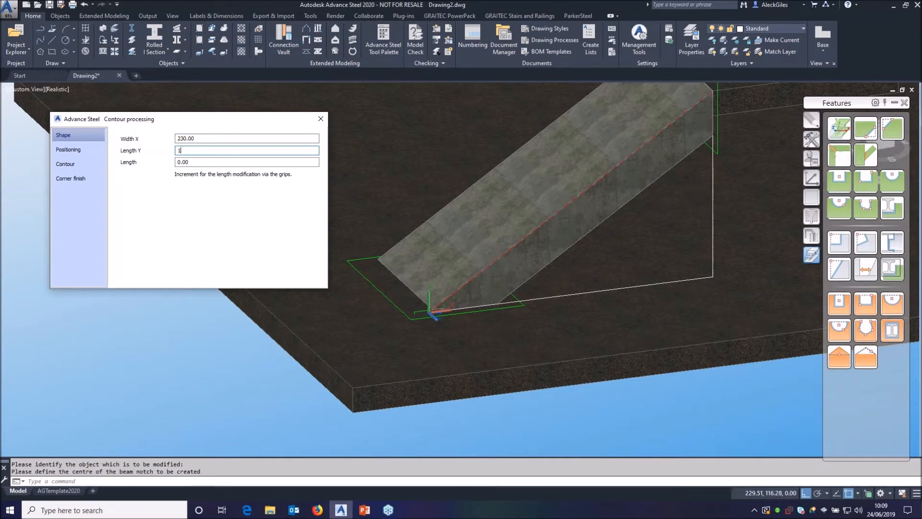
key(Return)
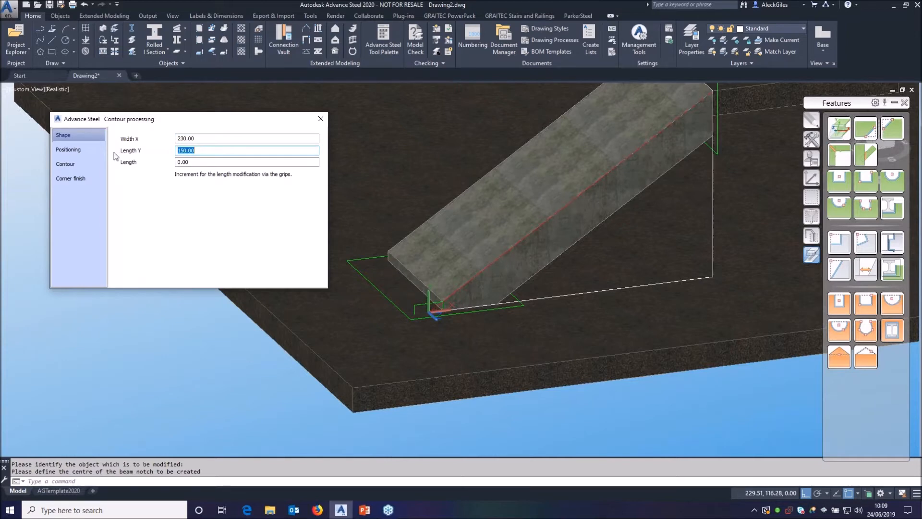
click(80, 149)
click(135, 176)
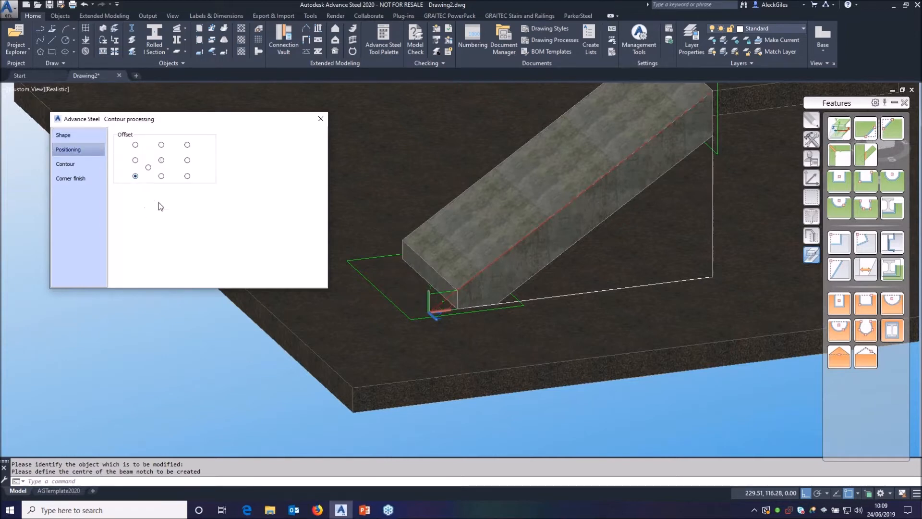
click(320, 120)
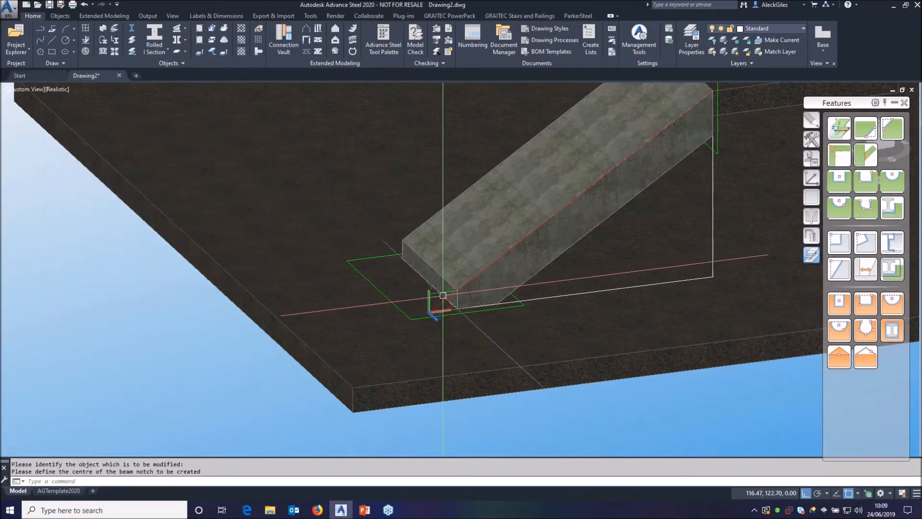
Copy the notch 9 times up the lower flight with the Transform elements tool, spaced 230 in X and 150 in Y.
click(811, 139)
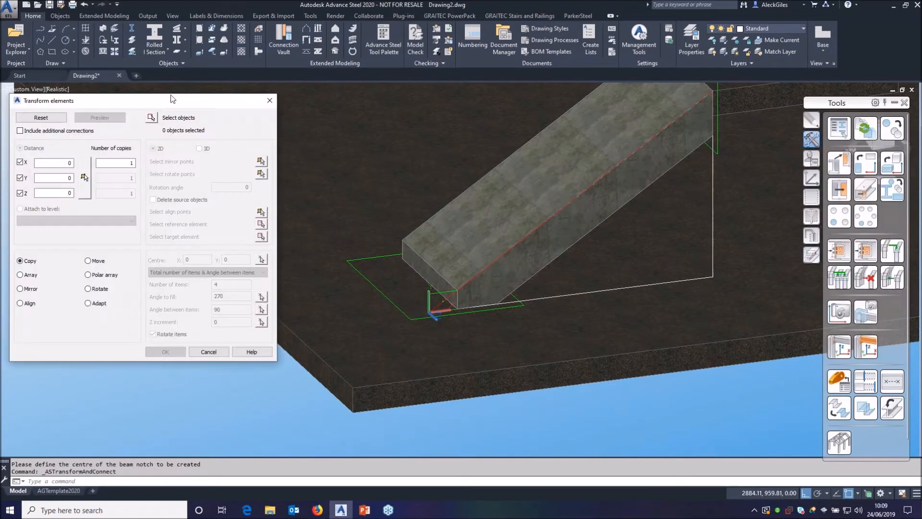
click(149, 117)
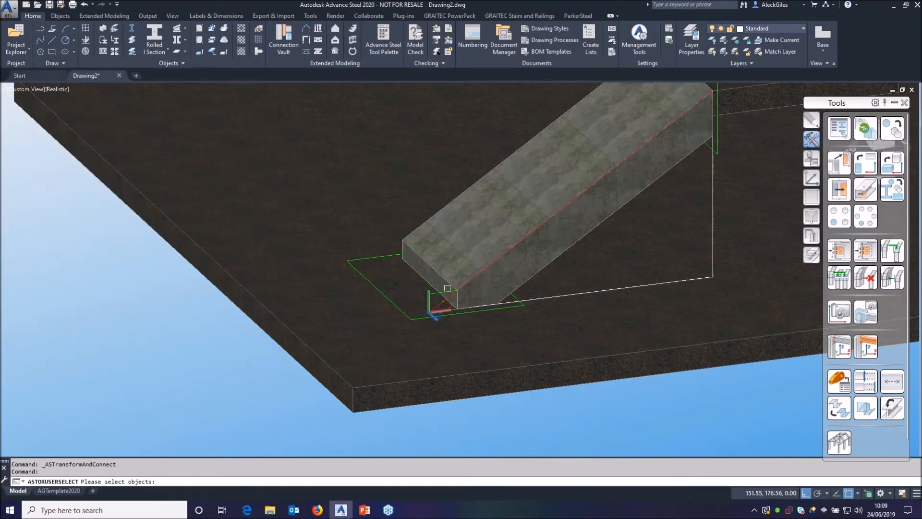
click(346, 223)
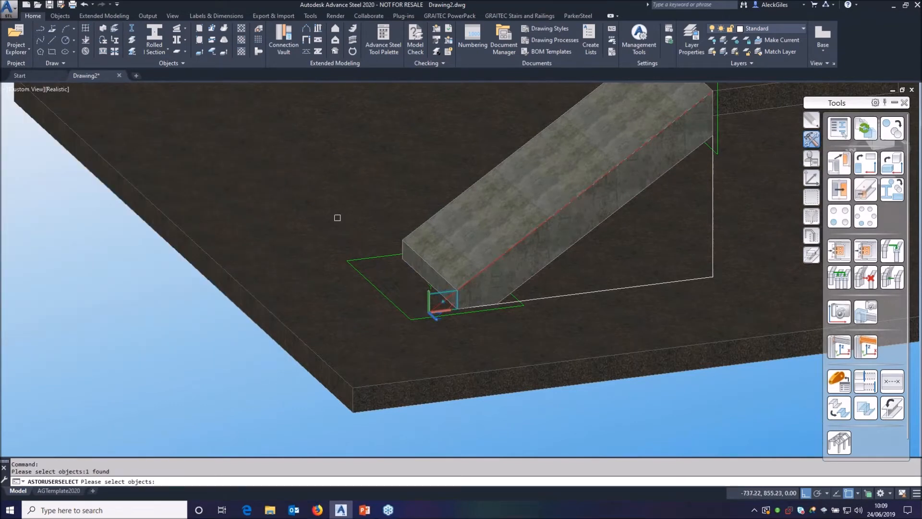
key(Return)
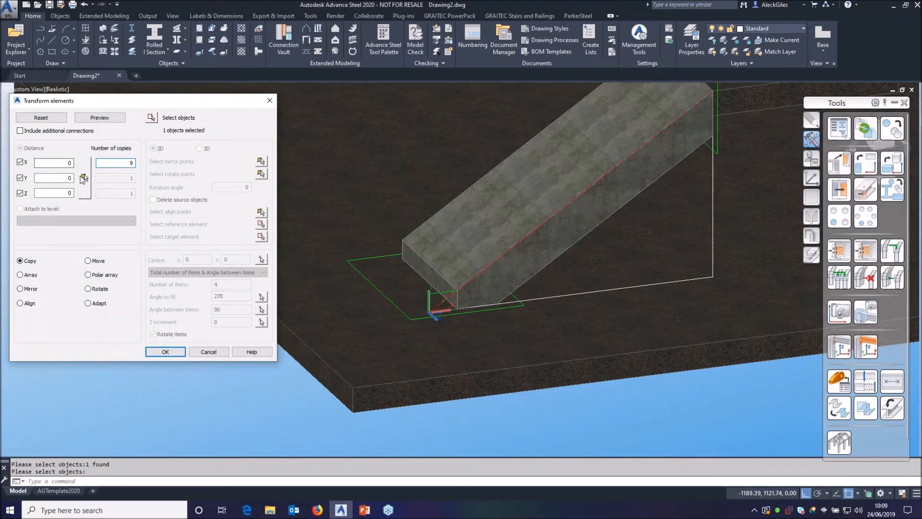
click(84, 178)
click(435, 306)
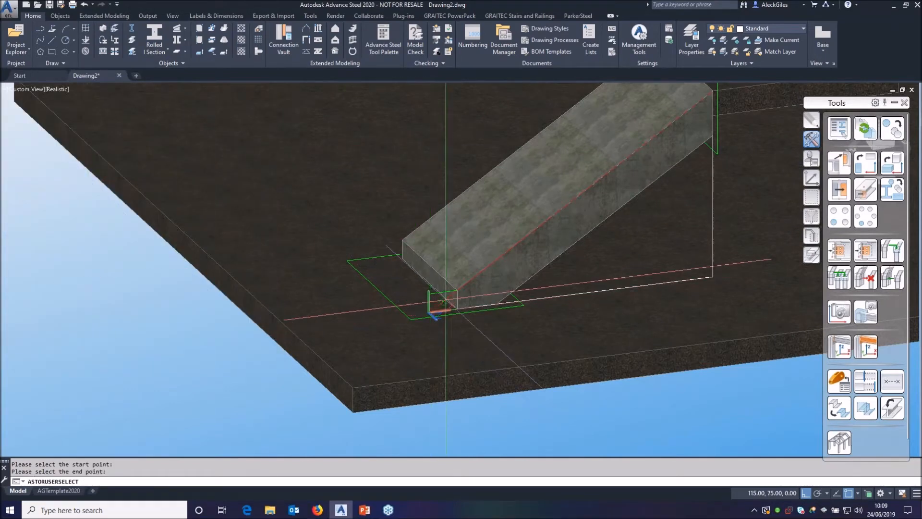
click(450, 295)
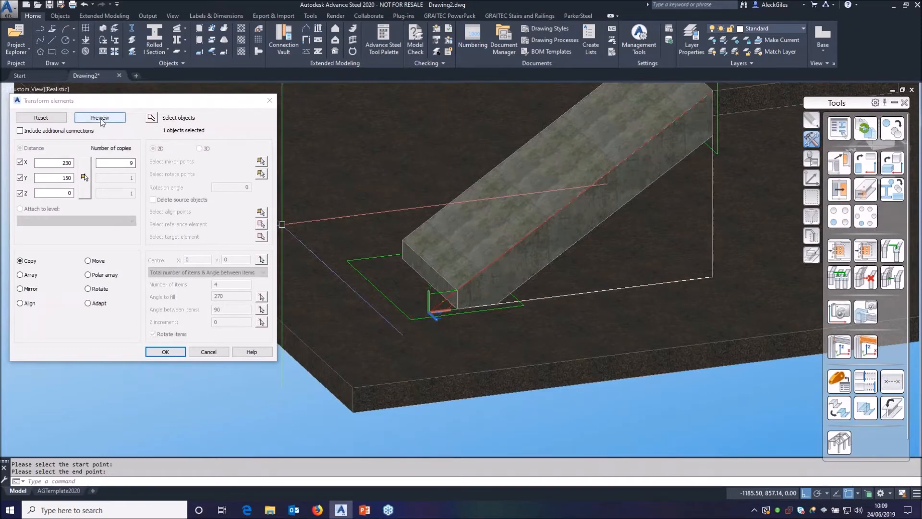
click(101, 119)
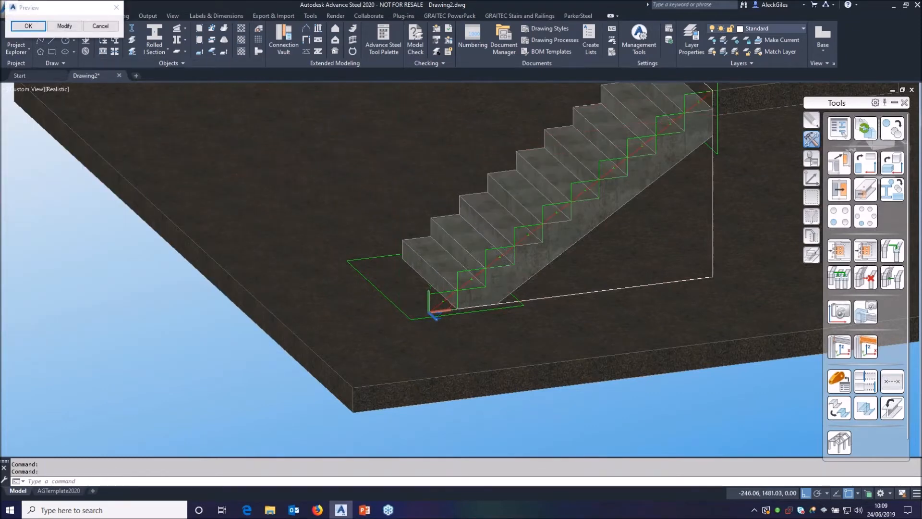
middle_drag(399, 133, 368, 188)
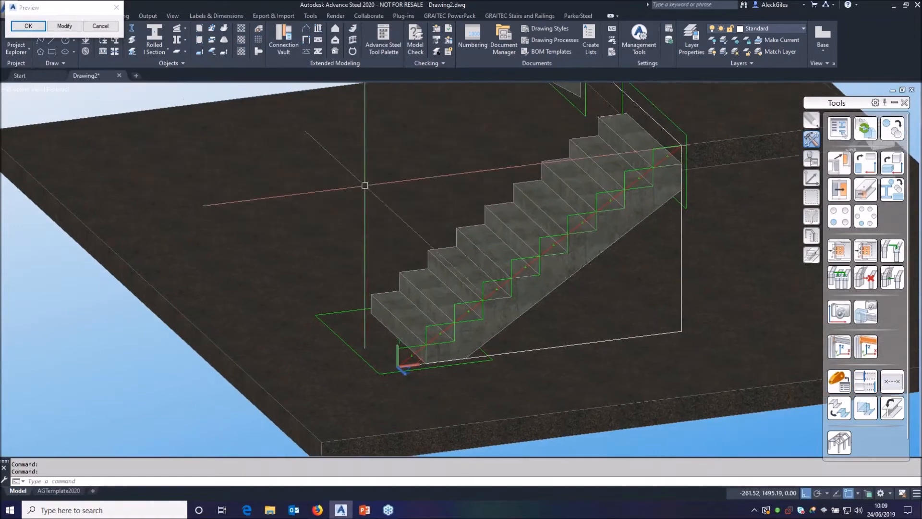
click(37, 30)
Move the UCS origin to the upper flight's bottom corner at the landing and rotate it about Y so X follows the flight.
scroll(451, 209, down, 5)
shift+middle_drag(486, 207, 389, 173)
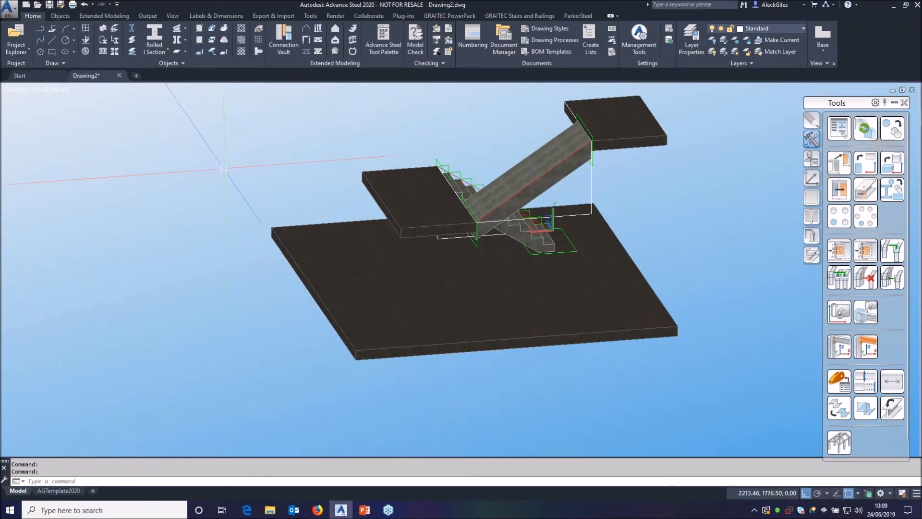
click(811, 180)
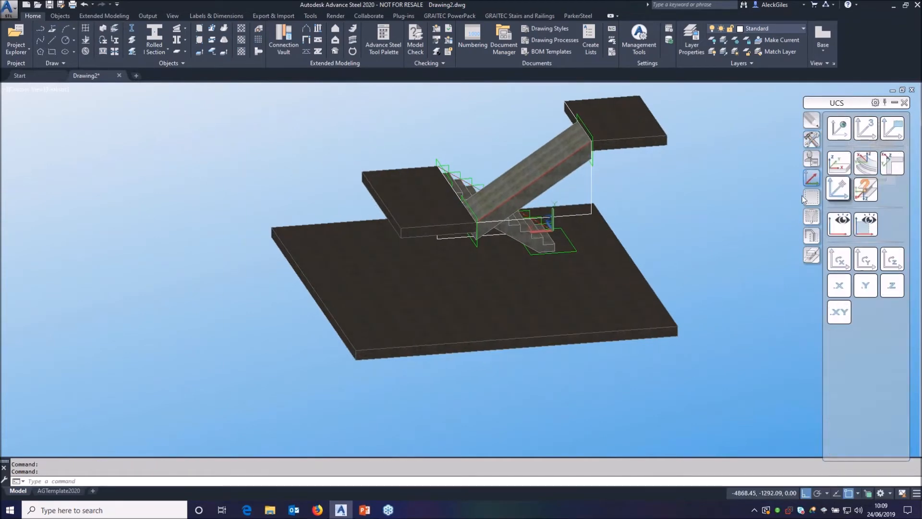
click(839, 190)
click(473, 220)
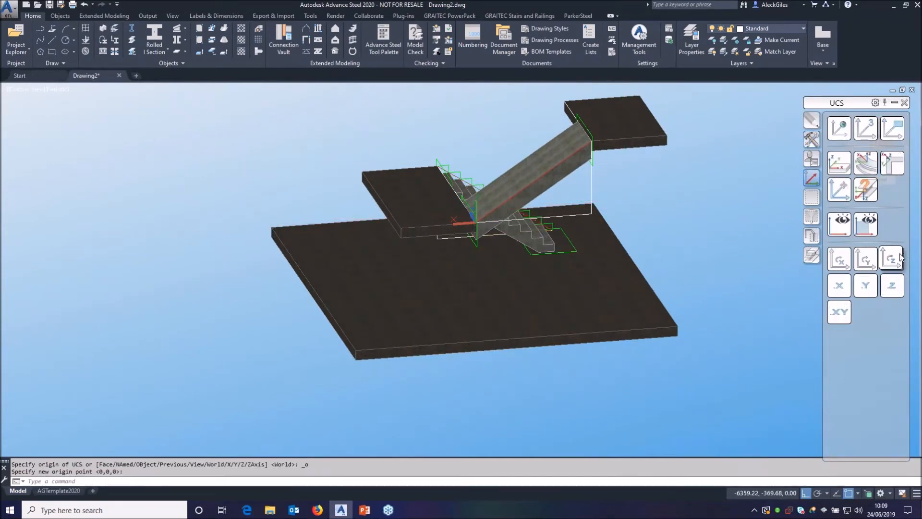
click(865, 260)
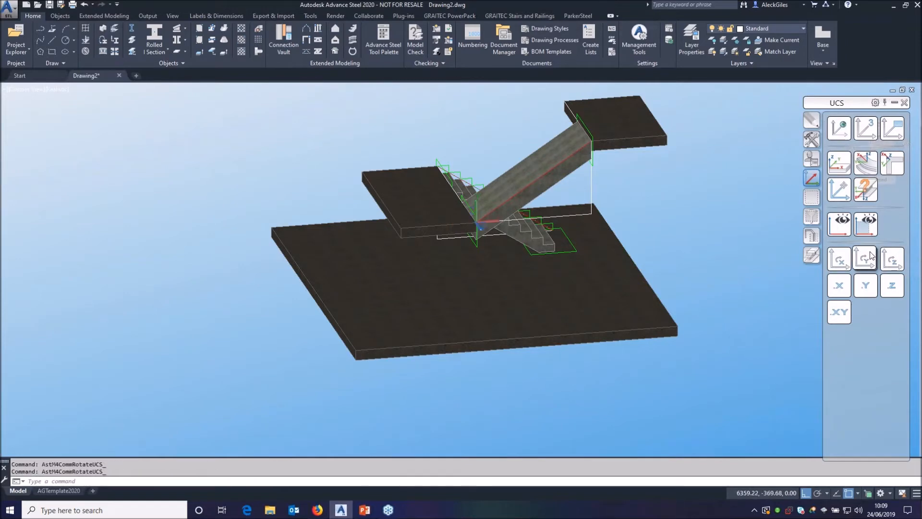
Cut a 230 by 150 rectangular contour notch at the upper flight's foot, offset from its lower-left corner.
click(811, 255)
click(839, 181)
scroll(469, 224, up, 5)
click(552, 200)
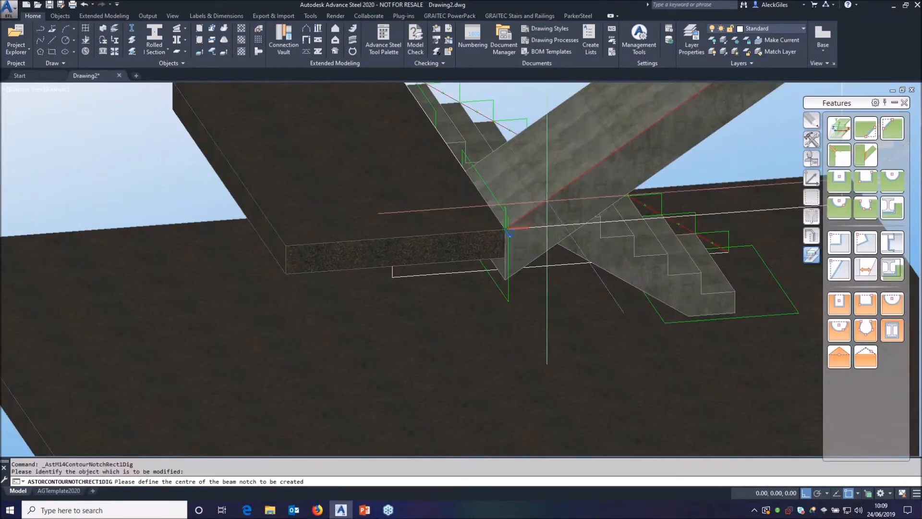
click(508, 232)
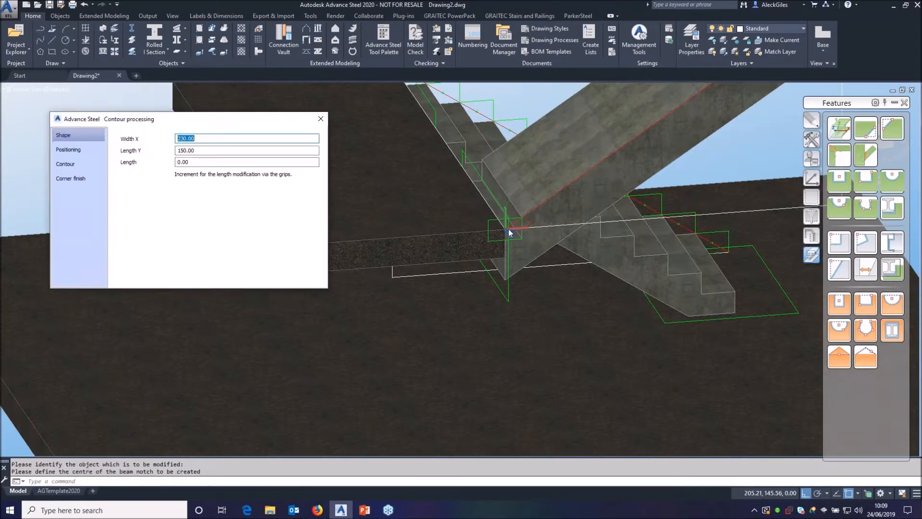
click(88, 151)
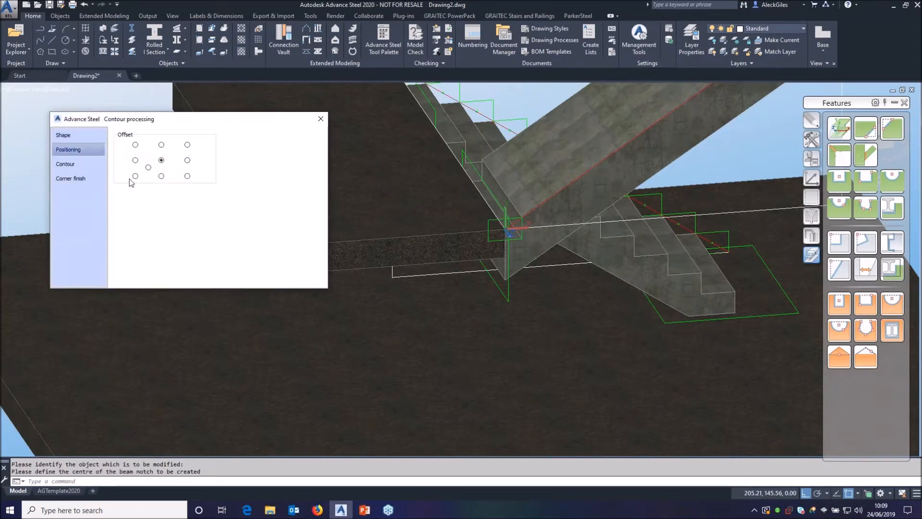
click(321, 118)
Copy the upper flight's notch 9 times along the beam, spaced 230 in X and 150 in Y.
click(812, 140)
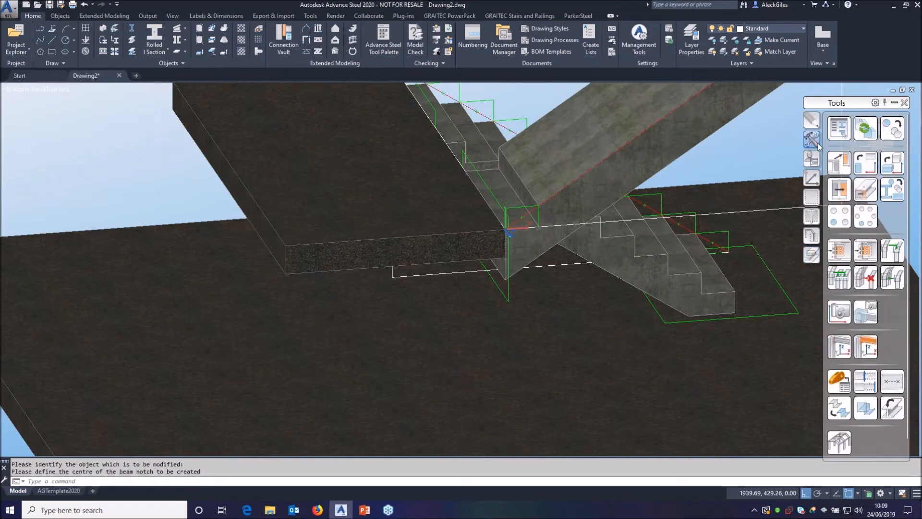
click(892, 128)
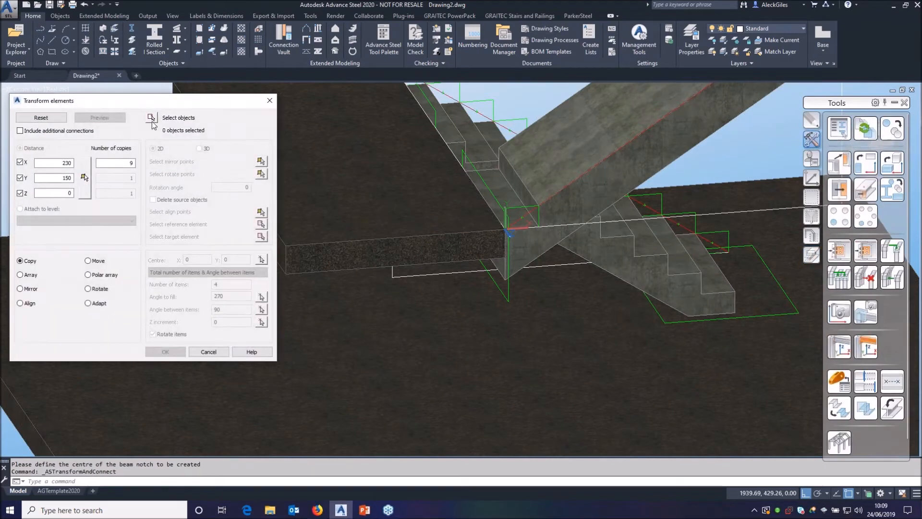
click(151, 117)
click(519, 204)
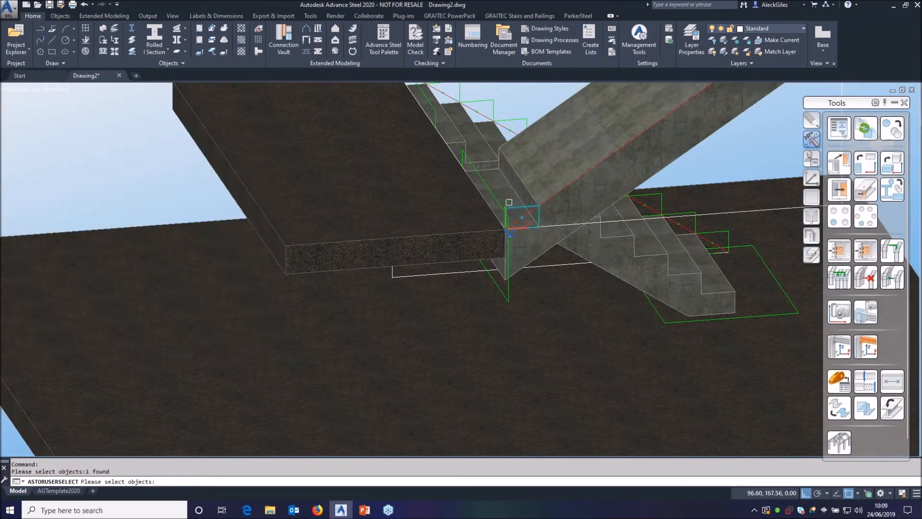
key(Return)
click(64, 163)
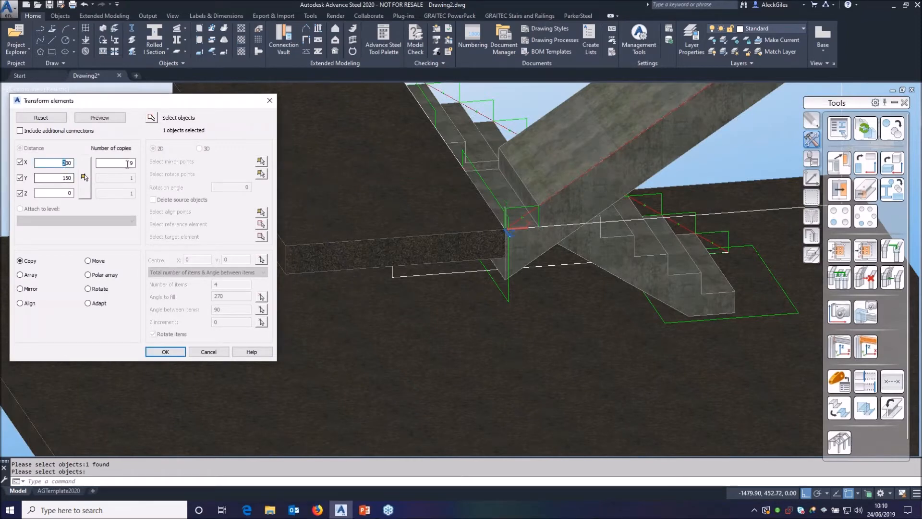
click(99, 118)
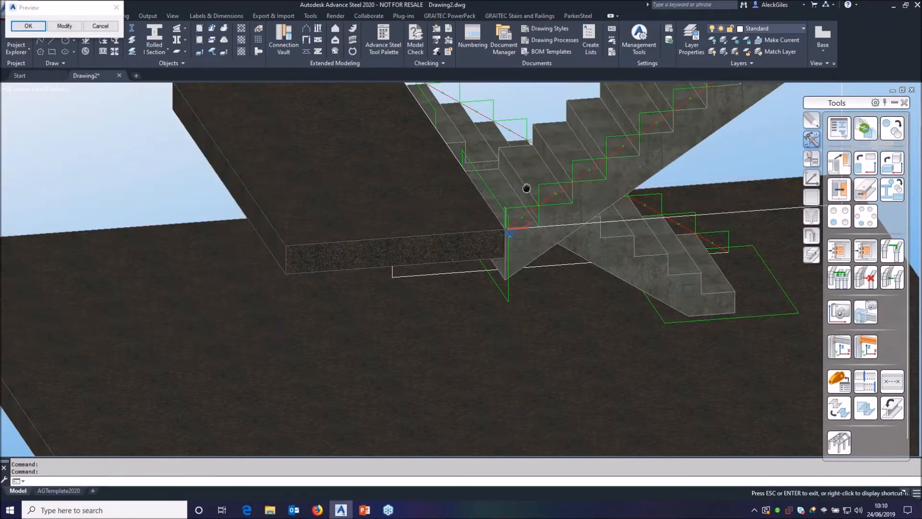
scroll(430, 309, up, 4)
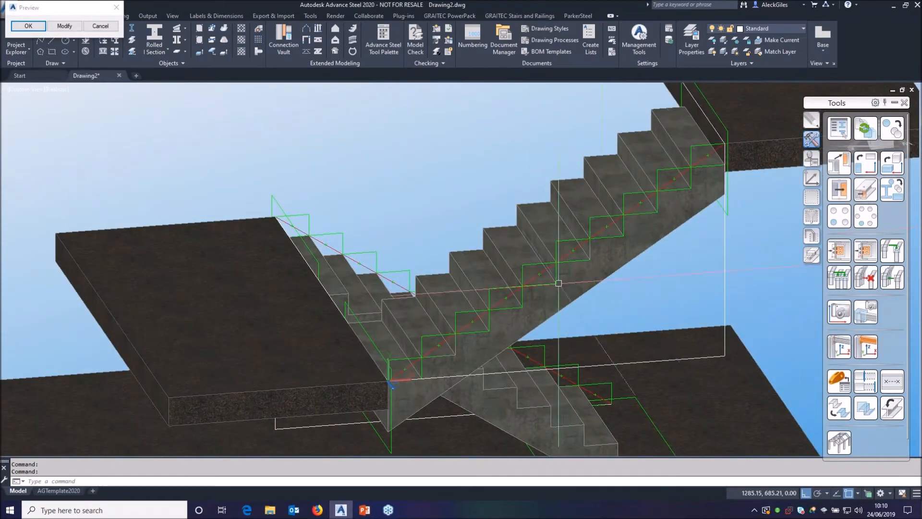
click(28, 25)
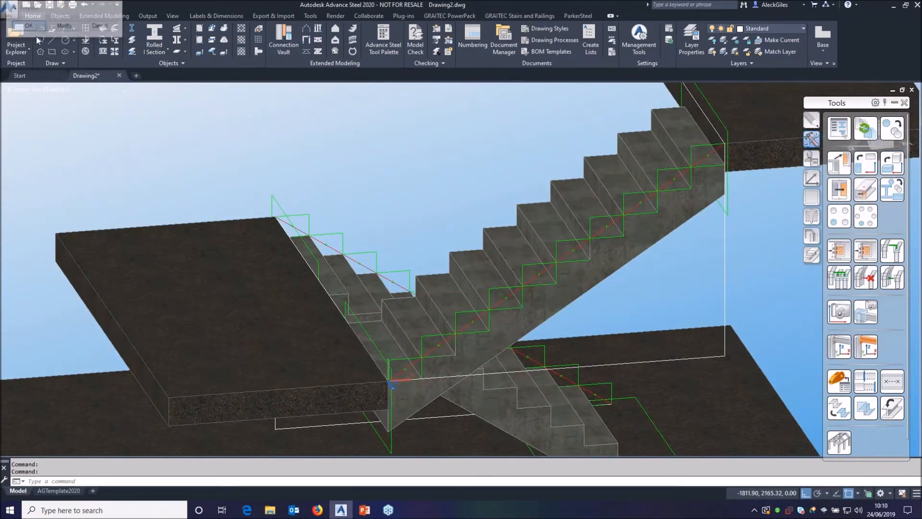
Switch the representation mode of both stair flights so their green notch and cut outlines are hidden.
shift+middle_drag(330, 216, 280, 201)
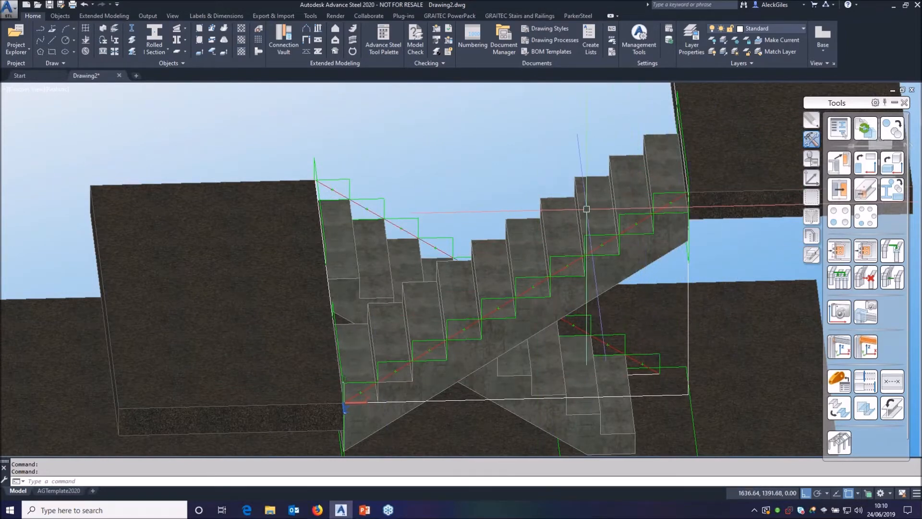
shift+middle_drag(510, 209, 583, 249)
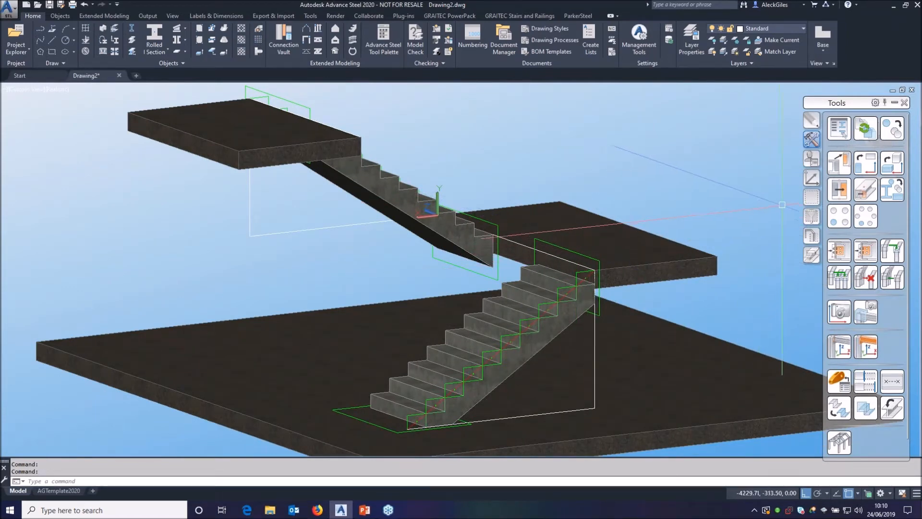
click(815, 240)
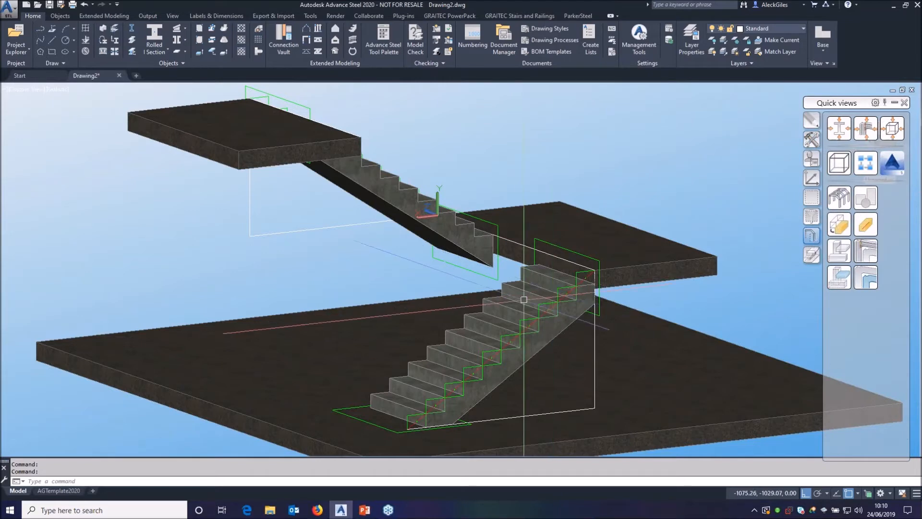
click(450, 234)
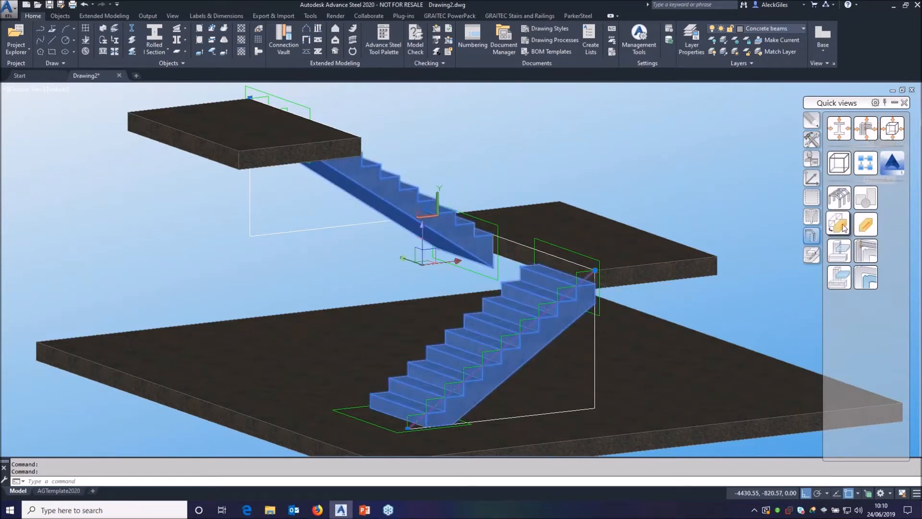
click(865, 224)
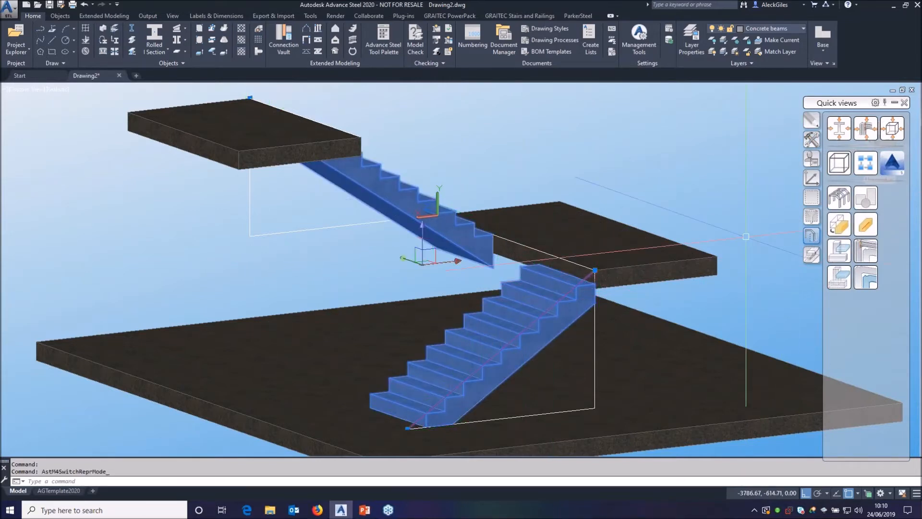
key(Escape)
key(Escape)
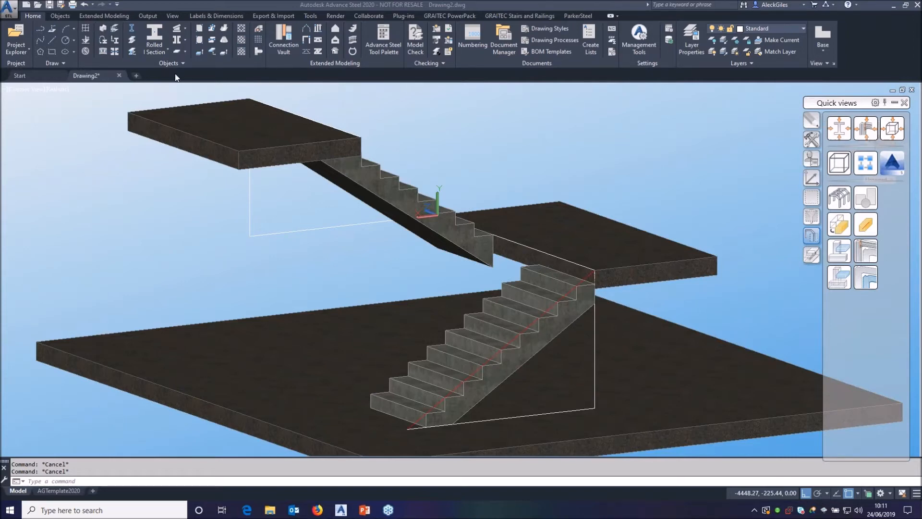
Try to place a flat section along the stair-end edge of the intermediate landing, and undo the placement.
click(157, 49)
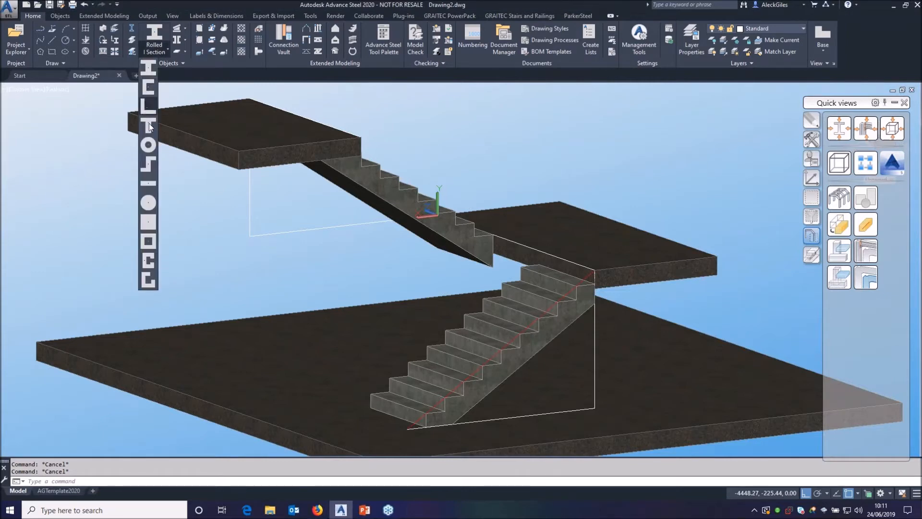
click(146, 179)
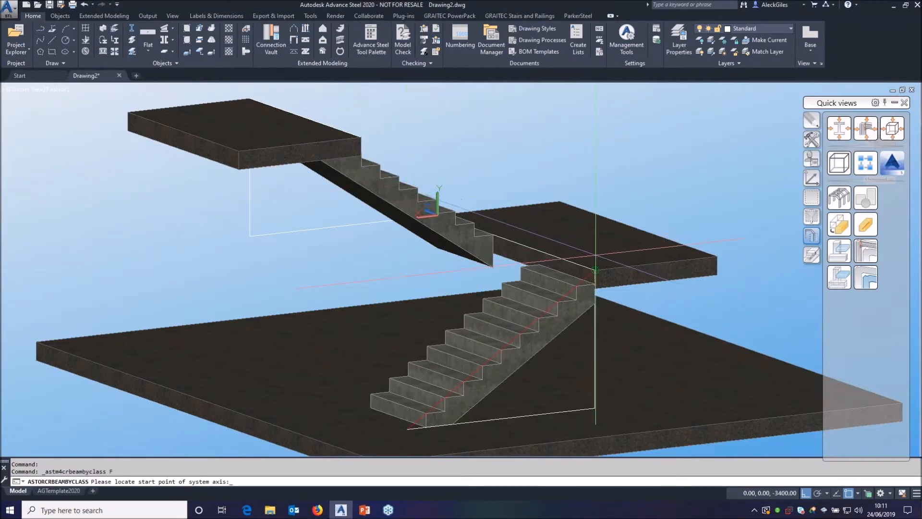
click(594, 272)
click(717, 257)
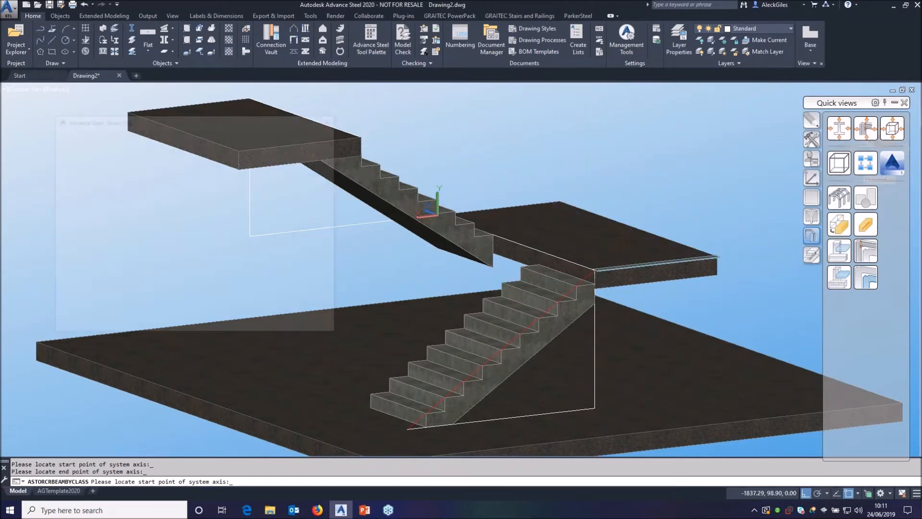
key(Escape)
click(333, 118)
click(85, 5)
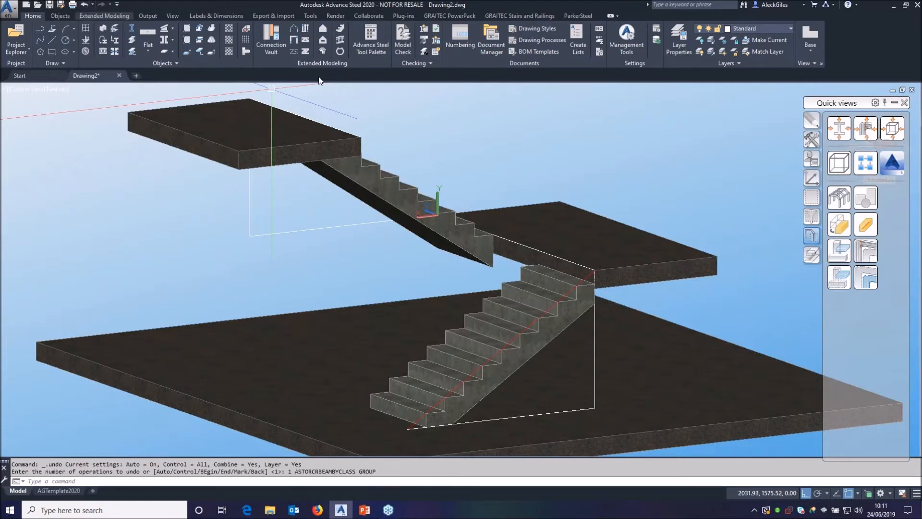
Reset the UCS to World and place flat sections along the three outer edges of the intermediate landing's top face.
click(808, 180)
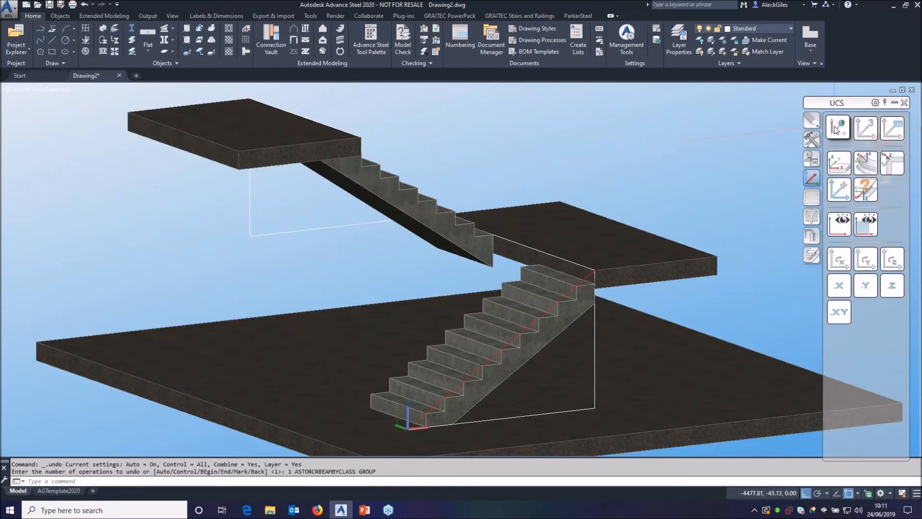
click(838, 128)
click(148, 33)
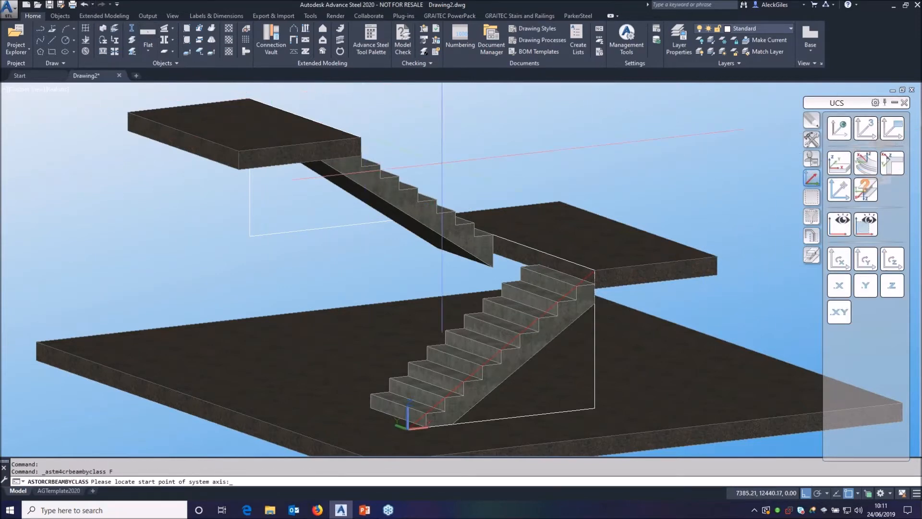
click(595, 271)
click(692, 262)
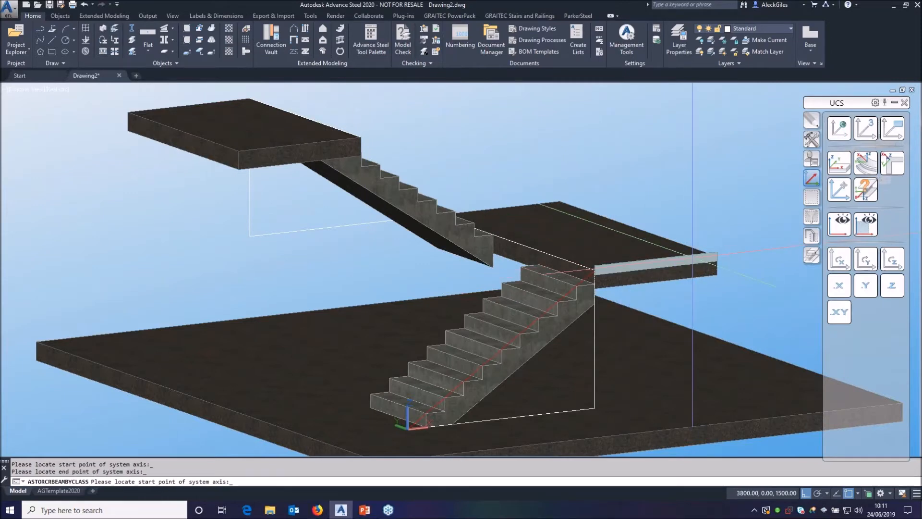
click(692, 260)
click(540, 207)
click(560, 200)
shift+middle_drag(470, 210, 606, 144)
click(538, 177)
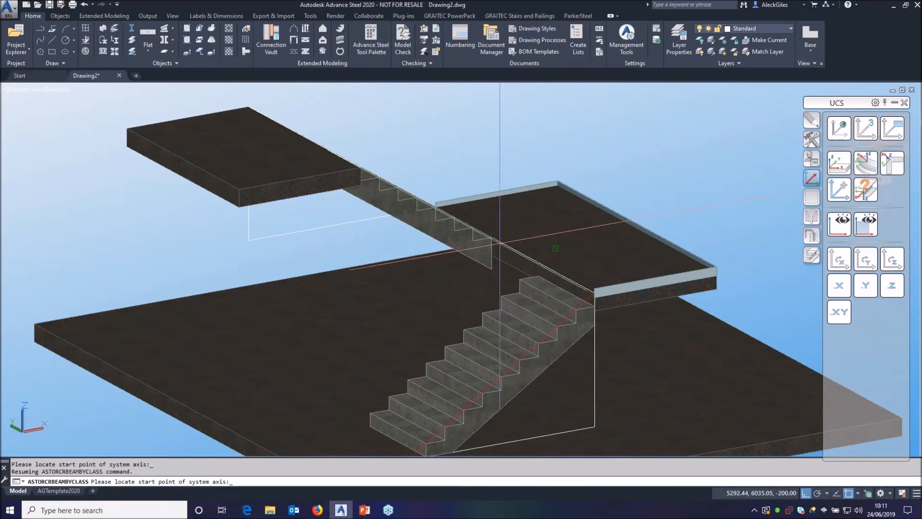
Place a flat along the intermediate landing's stair-side edge from the upper flight's corner to level with the lower flight, using endpoint snaps and an XZ filter.
scroll(499, 243, up, 4)
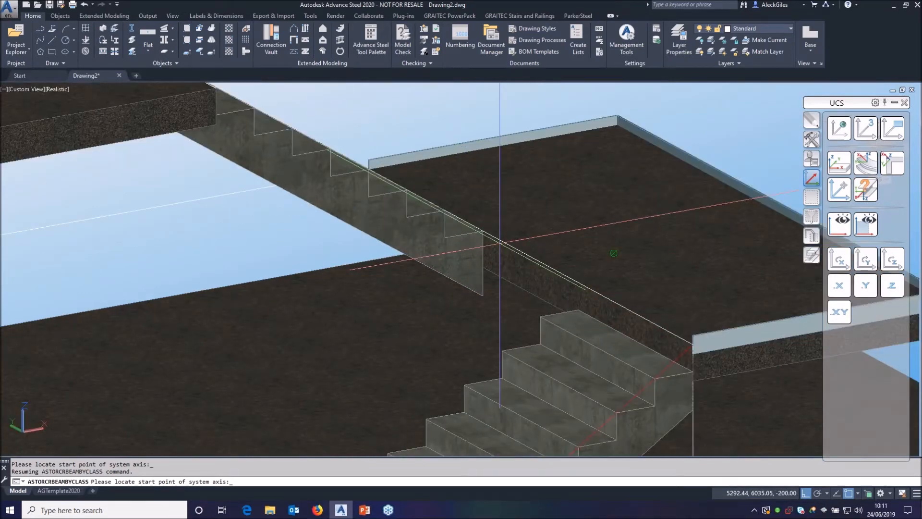
shift+right_click(654, 129)
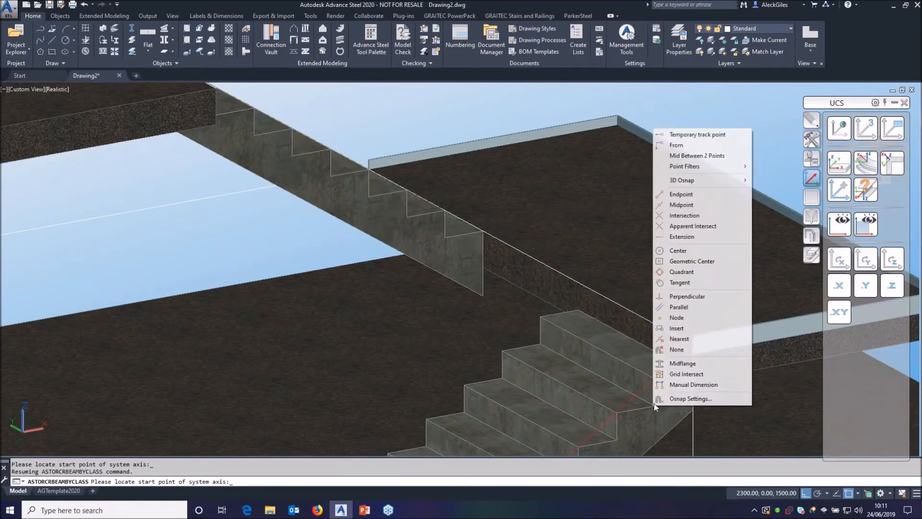
click(681, 194)
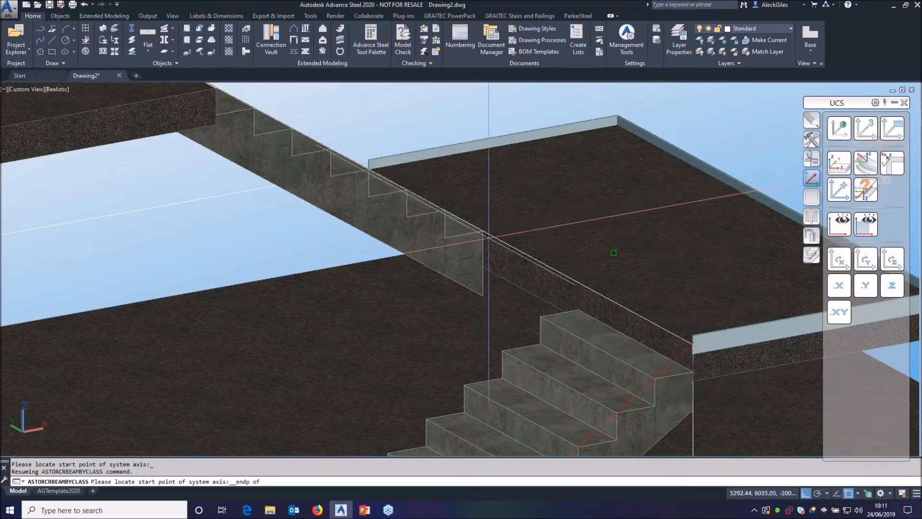
click(483, 233)
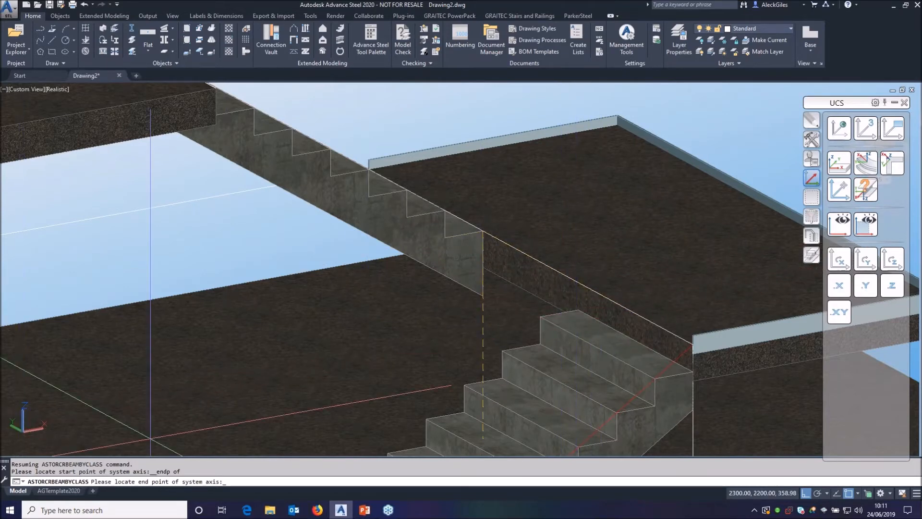
click(864, 287)
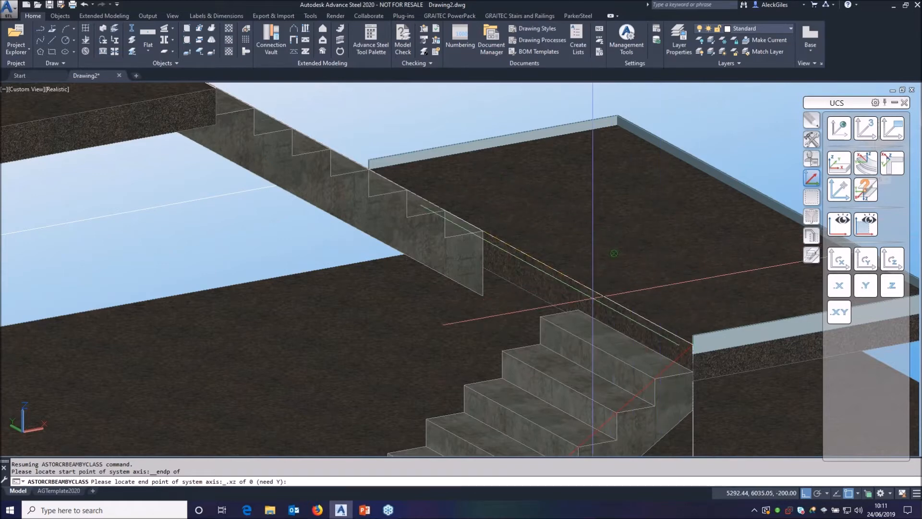
shift+right_click(594, 301)
click(619, 88)
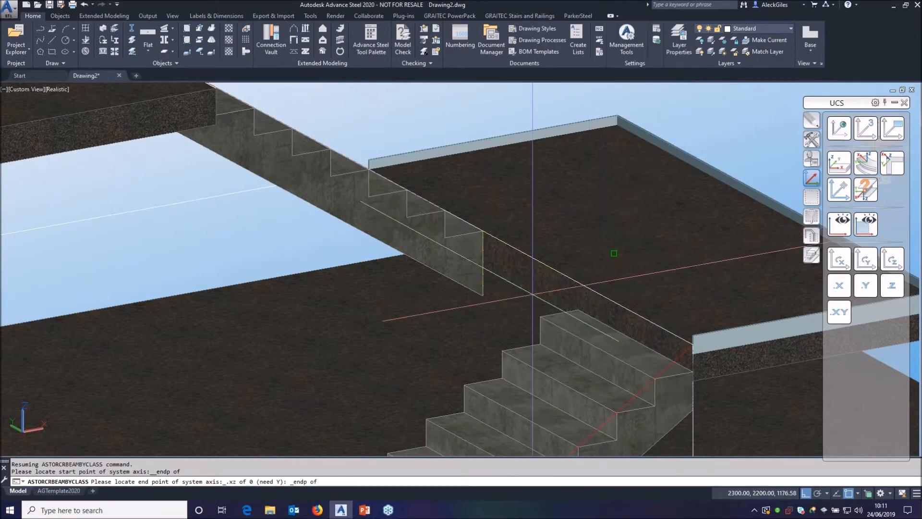
click(543, 316)
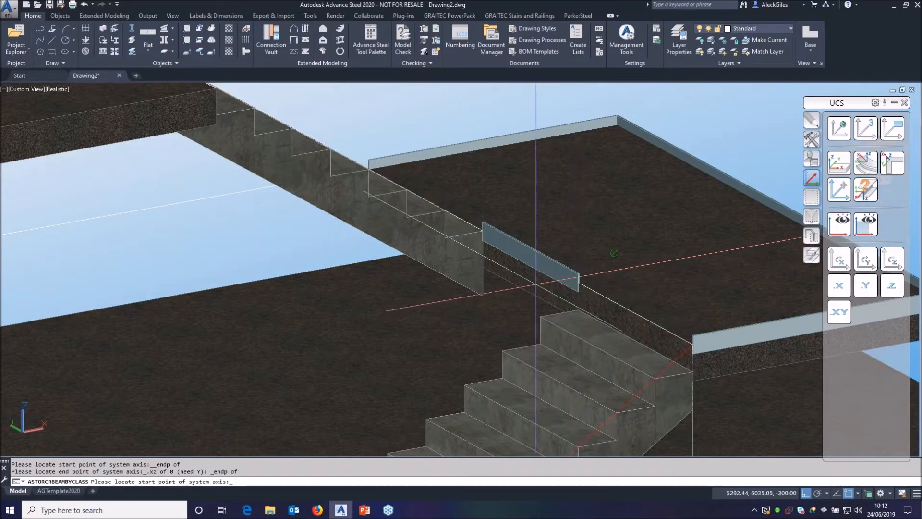
Place flats along the upper landing's edge in line with the flight's outer side and along the edge facing away from the stair.
shift+middle_drag(479, 240, 591, 331)
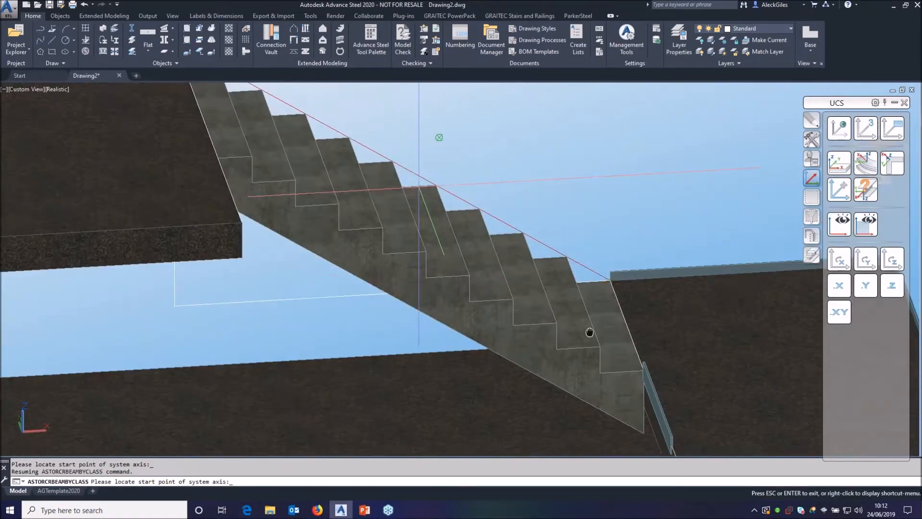
scroll(541, 193, up, 3)
scroll(541, 192, down, 3)
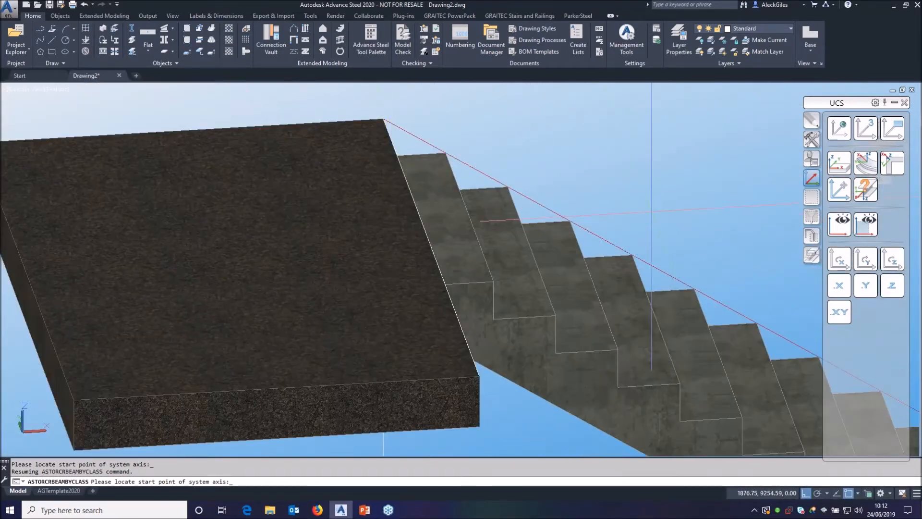
shift+middle_drag(541, 192, 577, 183)
click(577, 183)
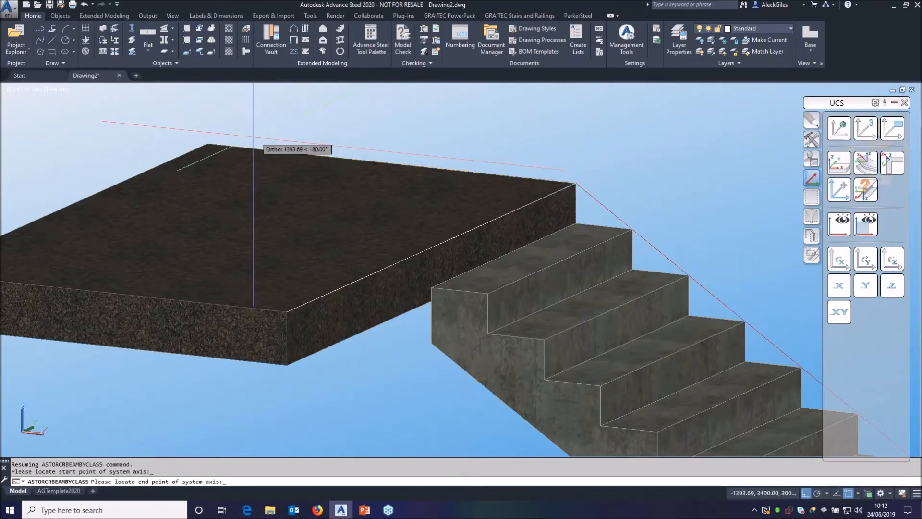
click(208, 144)
middle_drag(207, 144, 419, 207)
click(106, 294)
click(394, 154)
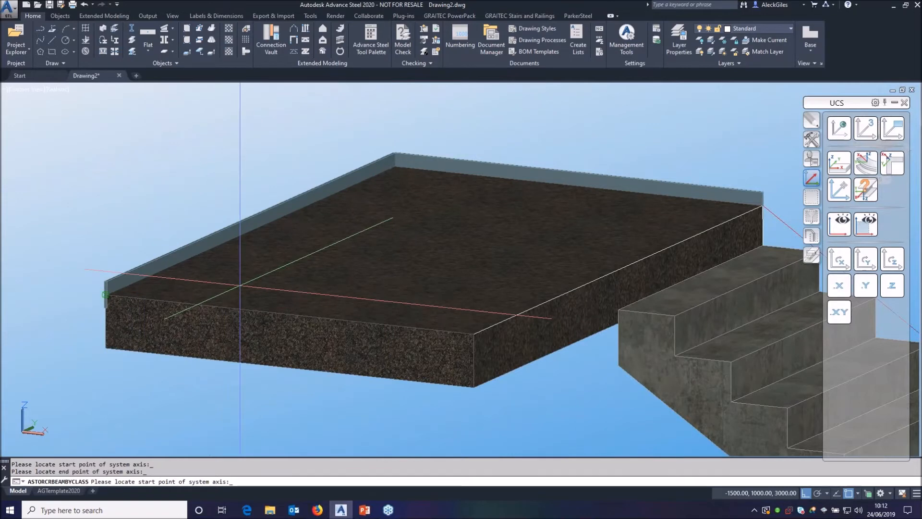
Place a flat along the upper landing's stair-side edge from its free corner to level with the flight's side, using an XZ filter, and finish the command.
click(473, 334)
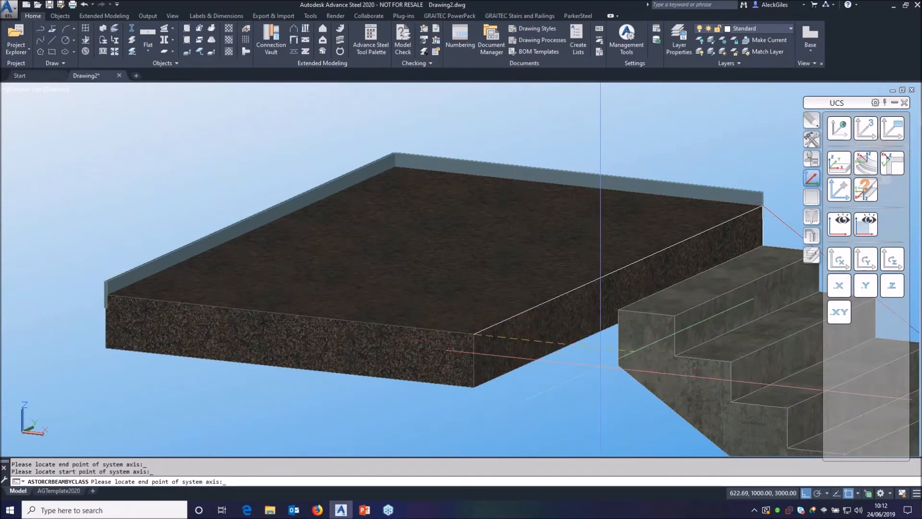
click(866, 286)
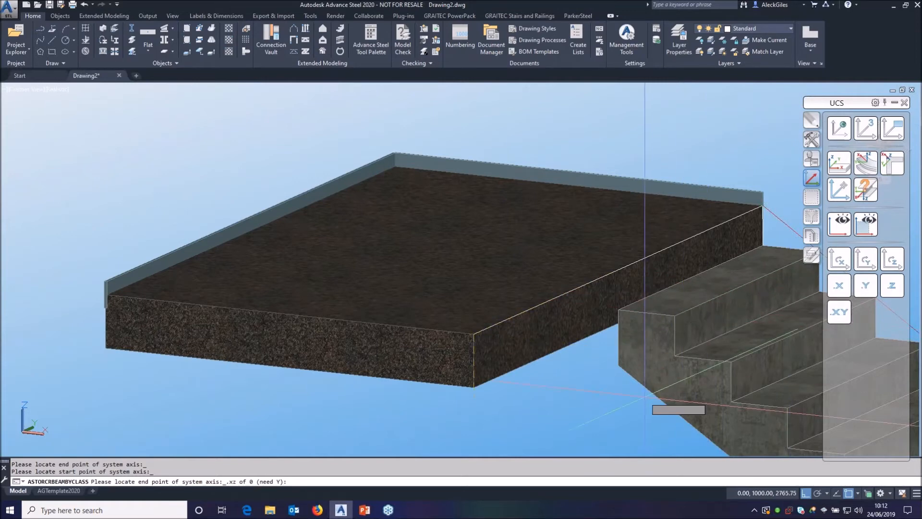
shift+right_click(650, 115)
click(713, 179)
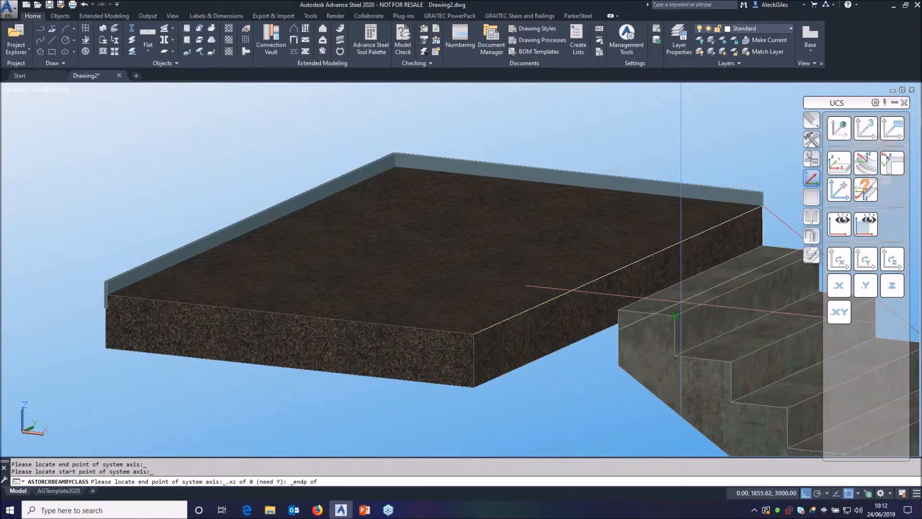
click(635, 263)
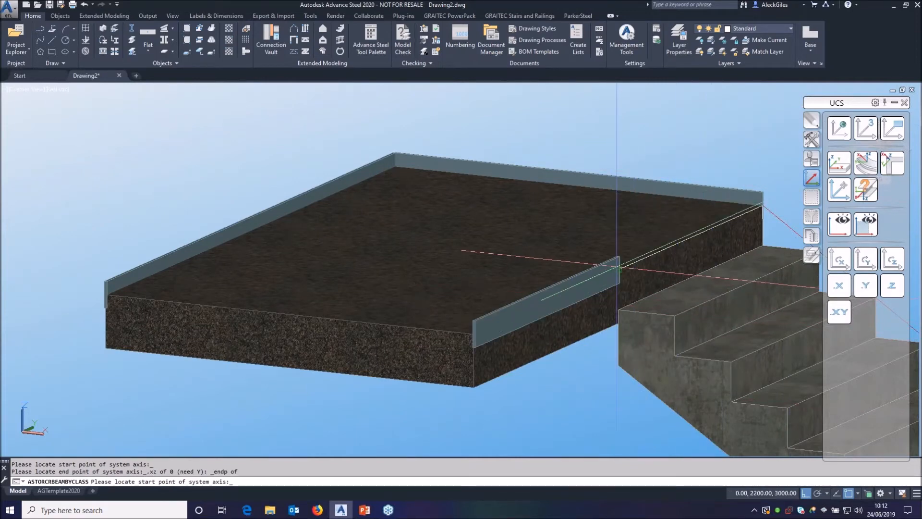
scroll(523, 257, down, 3)
shift+middle_drag(523, 257, 514, 231)
middle_drag(576, 203, 453, 120)
key(Return)
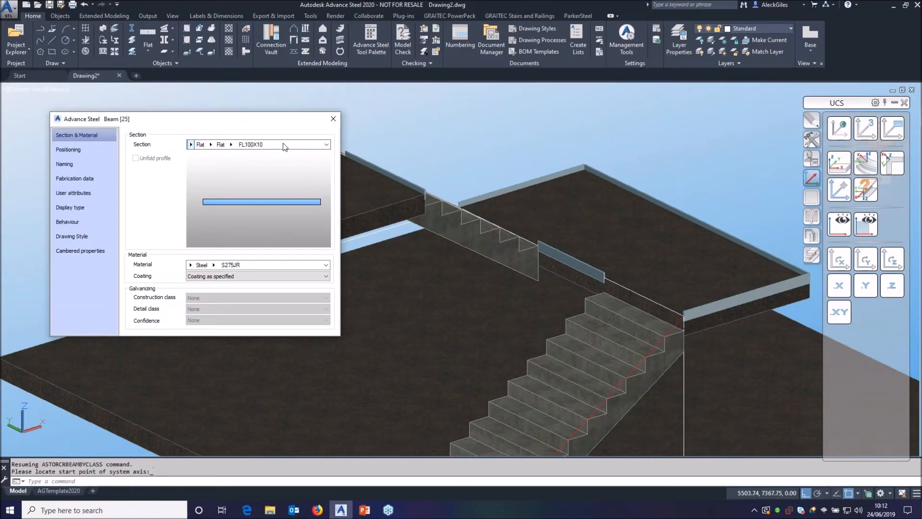
Set the section of all the placed landing-edge flats to FL400X15.
click(231, 144)
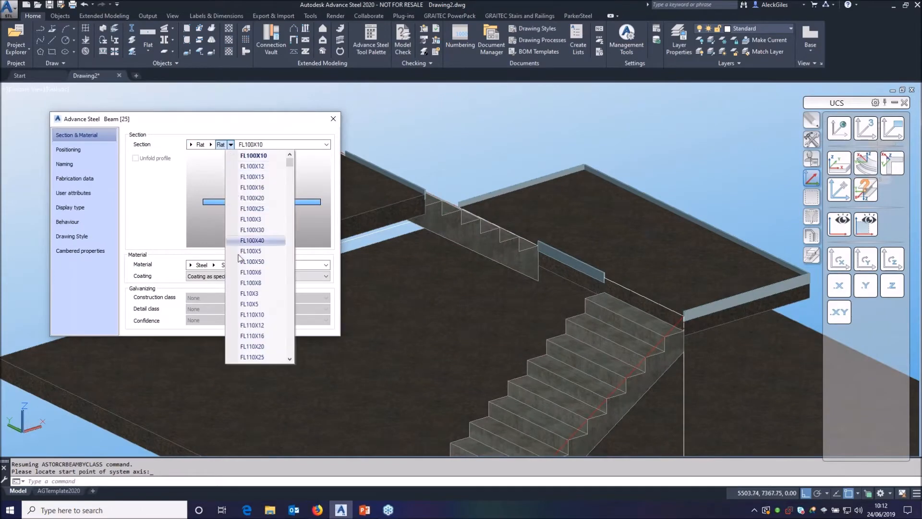
scroll(253, 313, down, 2)
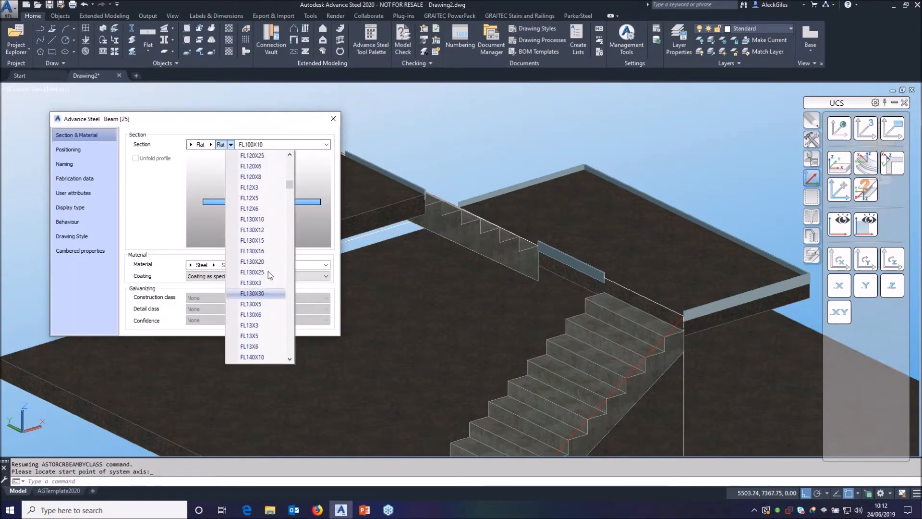
drag(290, 185, 287, 274)
click(261, 229)
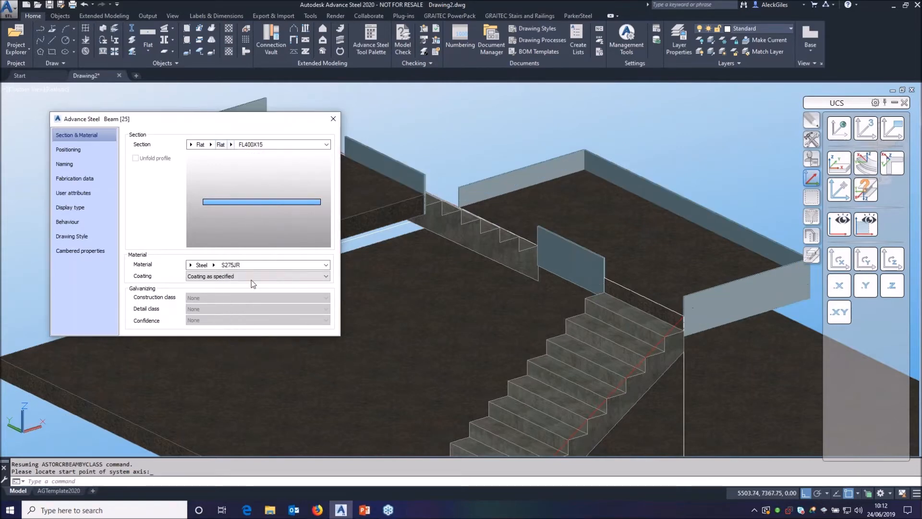
click(221, 144)
click(254, 338)
Set the flats' positioning offset to the upper-right reference point so they hang below the landing edges.
click(86, 151)
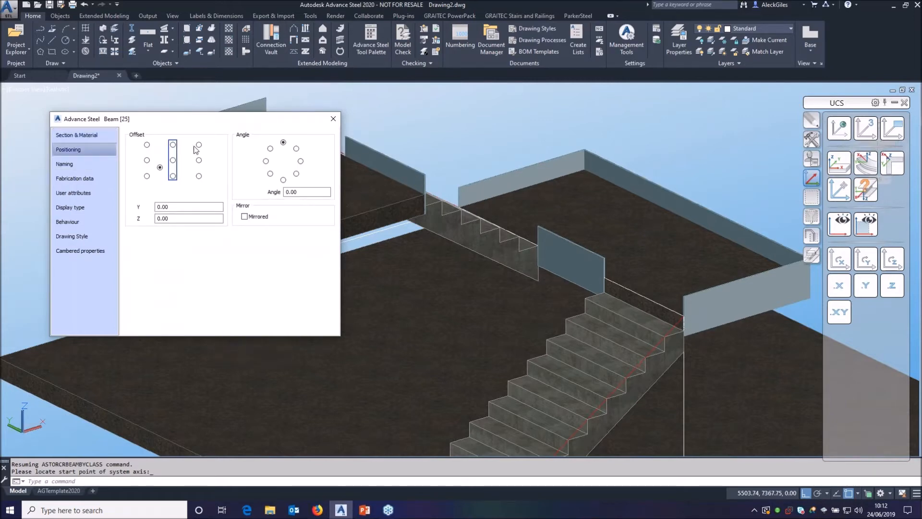
click(147, 145)
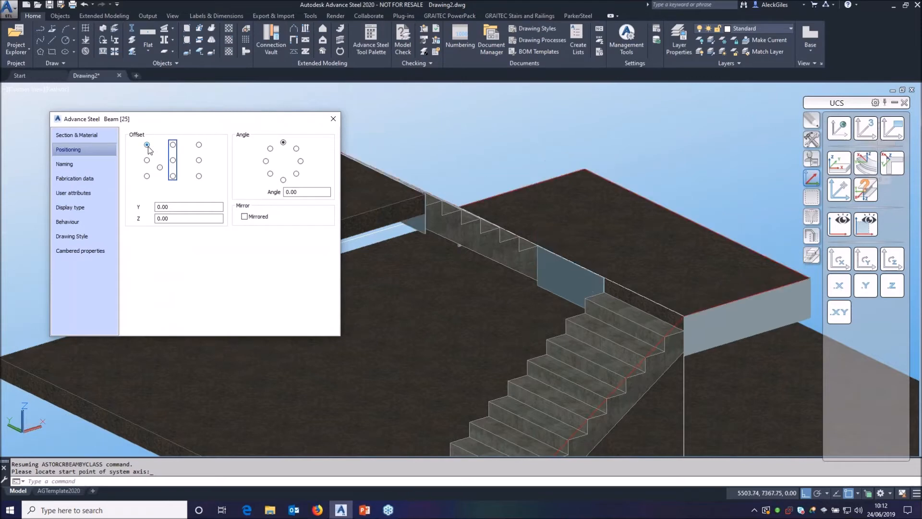
click(199, 145)
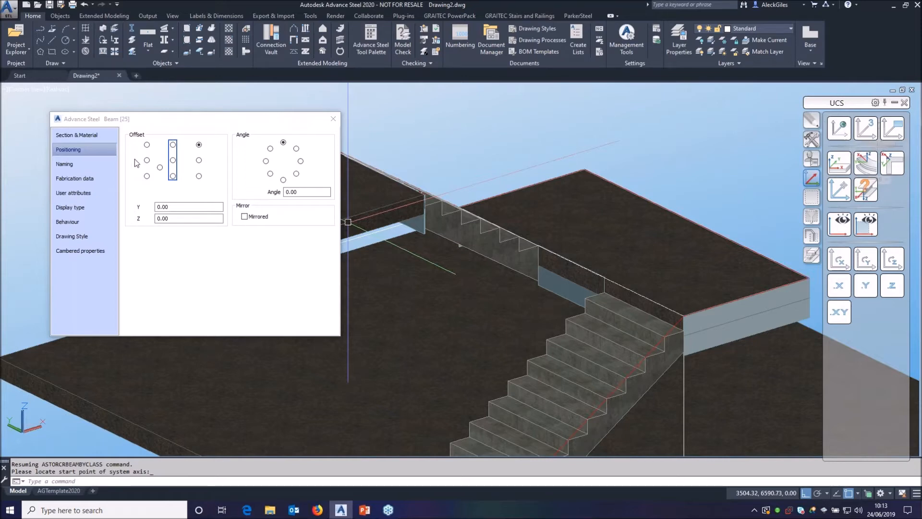
Set the model role of the landing-edge flats to Not Visible.
click(78, 163)
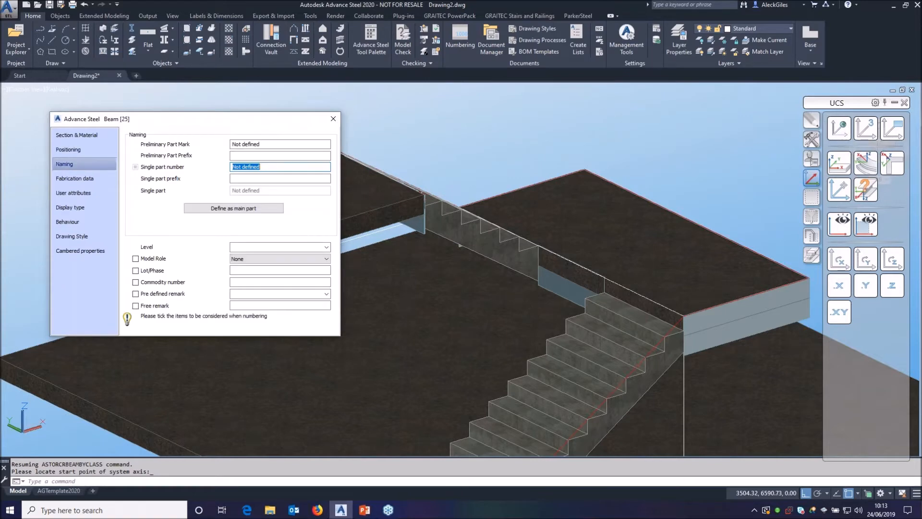
click(288, 260)
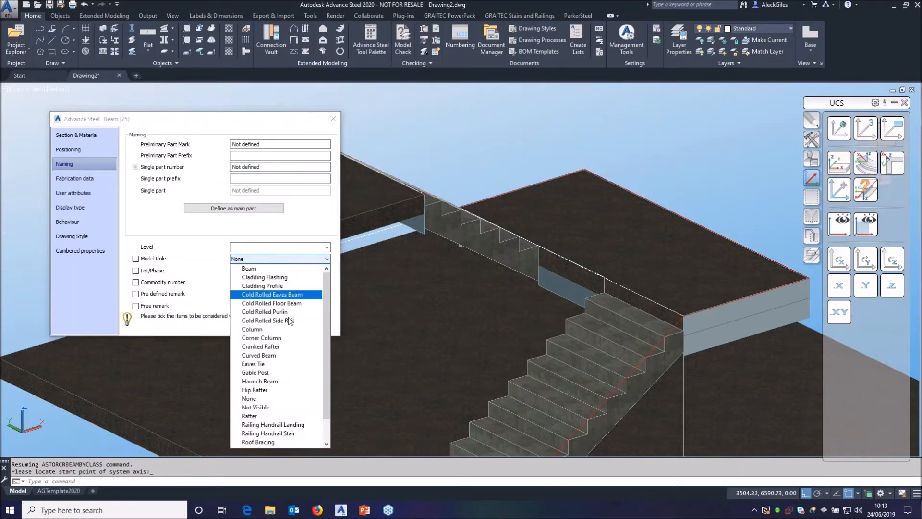
click(287, 408)
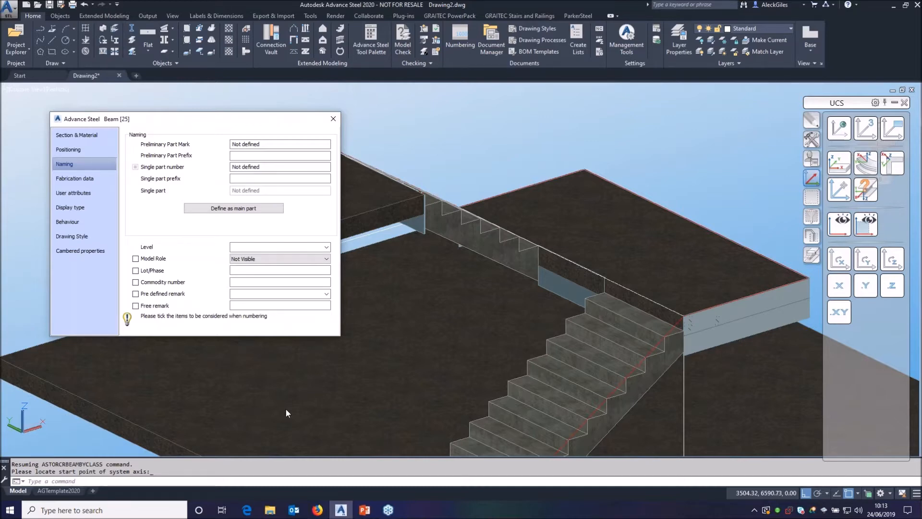
Exclude the flats as single parts from numbering and from the Bill-of-Material.
click(94, 227)
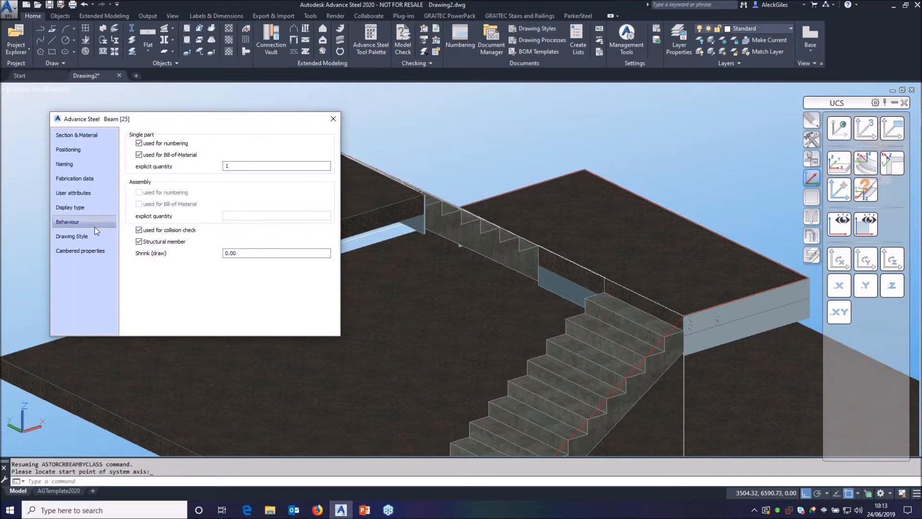
click(157, 145)
click(161, 156)
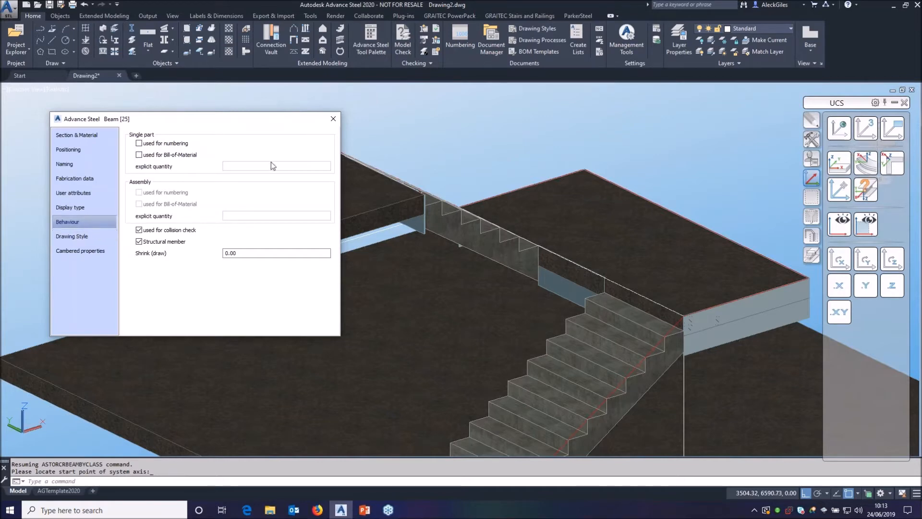
Close the landing-edge flats' properties and end the beam placement command.
click(333, 119)
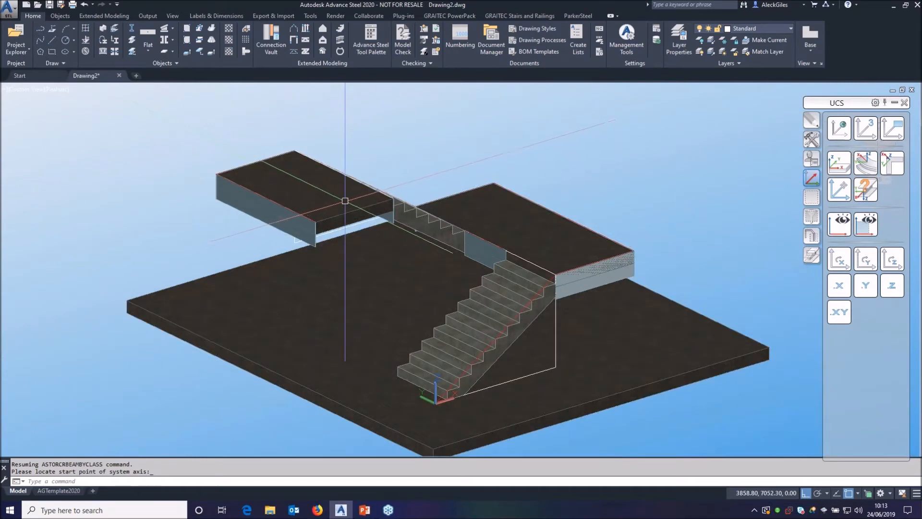
mouse_move(576, 206)
shift+middle_down()
mouse_move(517, 202)
mouse_move(578, 207)
shift+middle_up()
key(Escape)
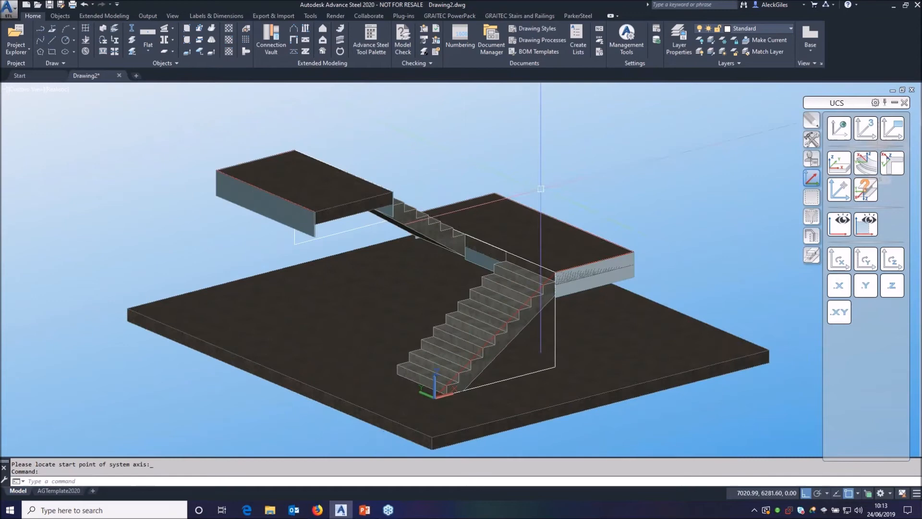
Create a railing on the lower concrete flight from its foot to its upper end, without selecting a nosing point.
click(340, 40)
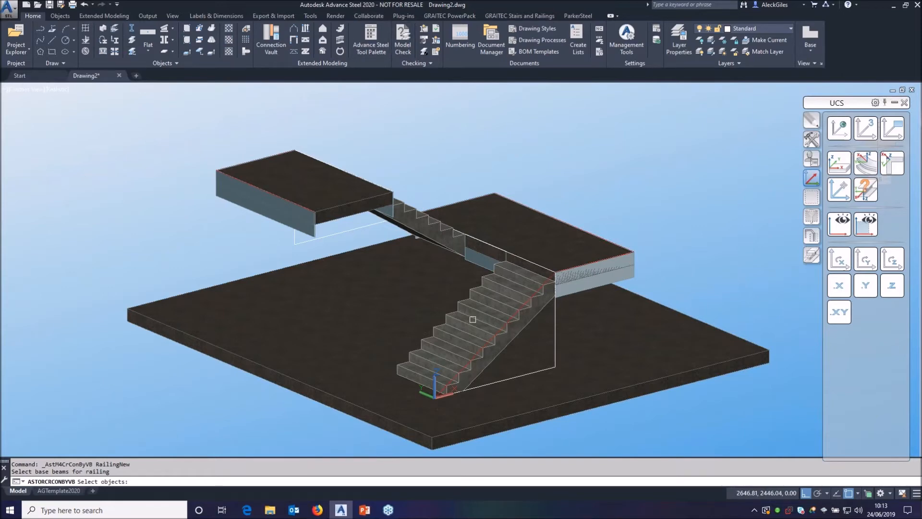
click(435, 353)
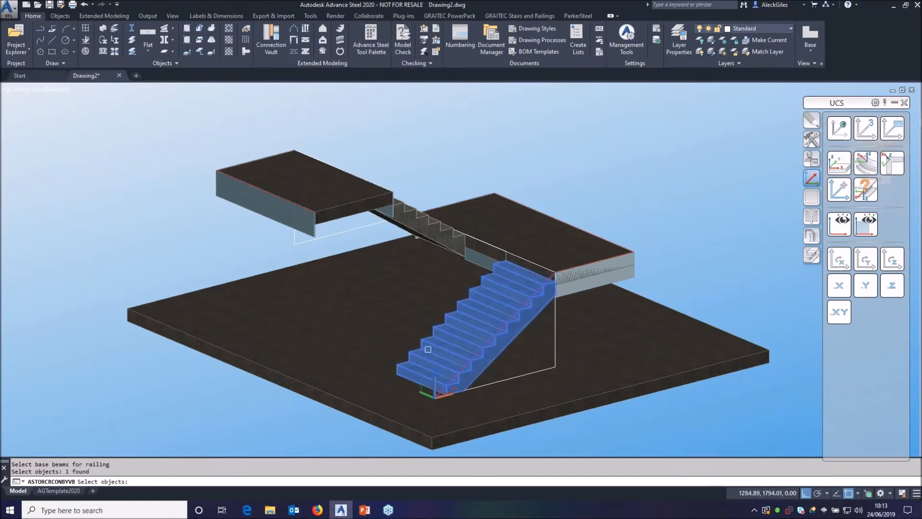
key(Return)
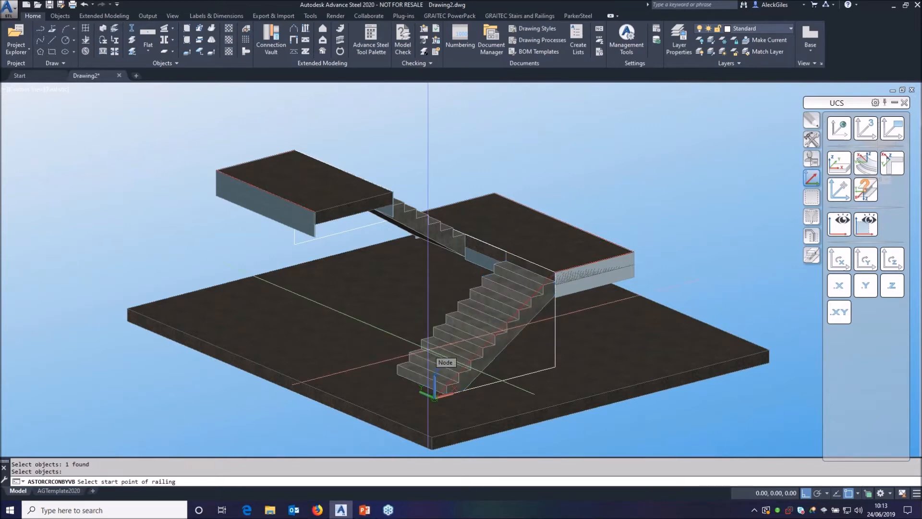
click(433, 387)
click(508, 262)
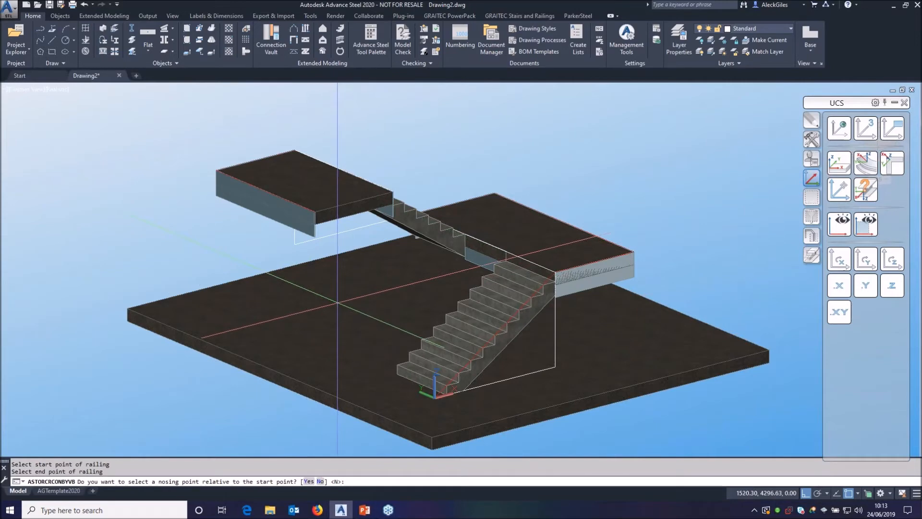
right_click(338, 304)
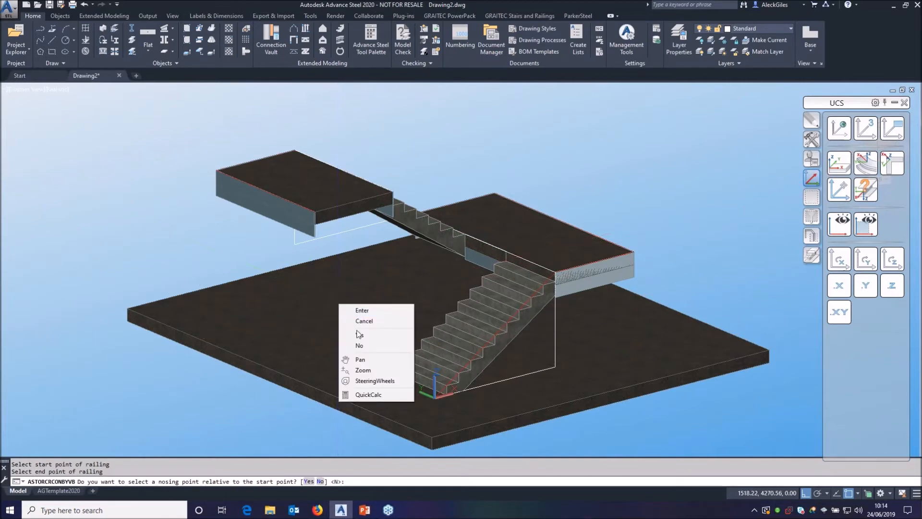
click(361, 345)
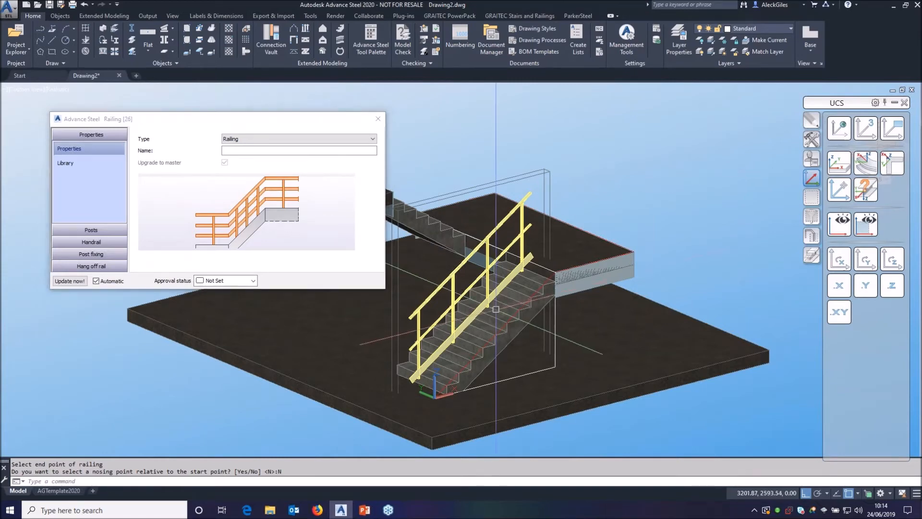
Set the offset of the railing posts to -631.
scroll(495, 309, up, 4)
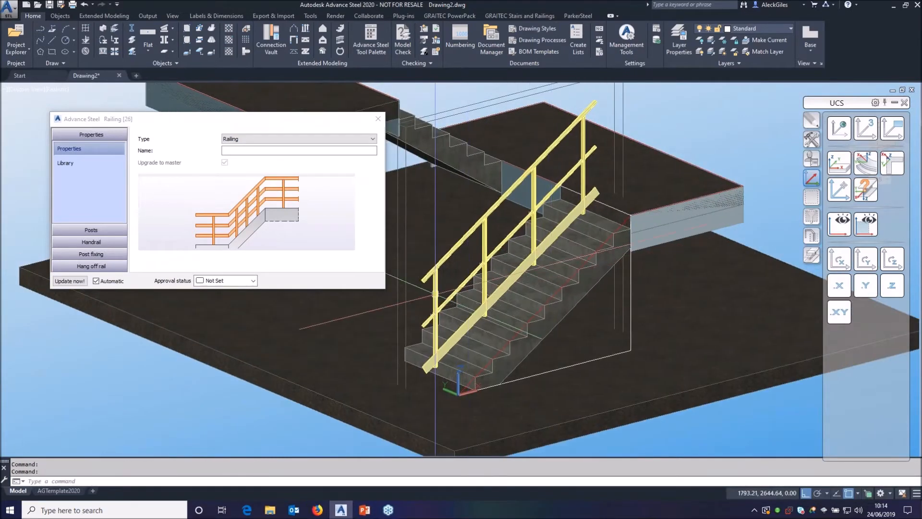
click(80, 232)
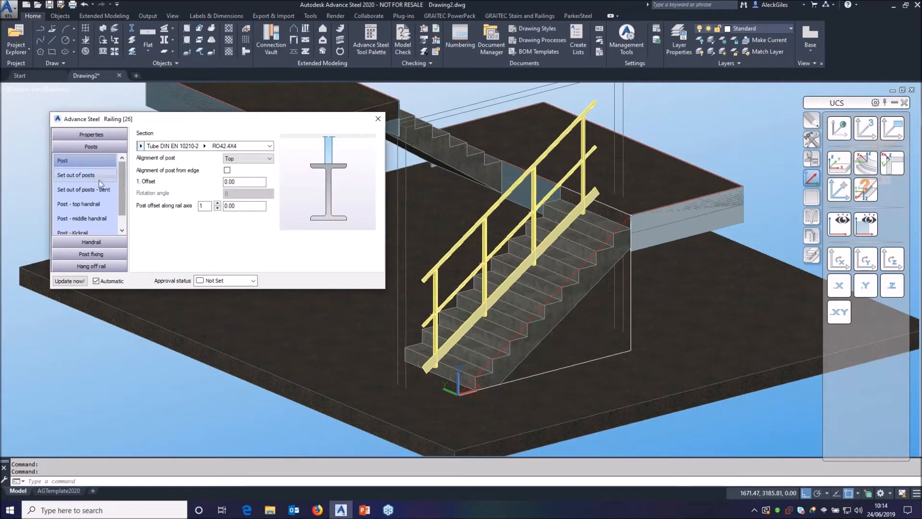
click(243, 182)
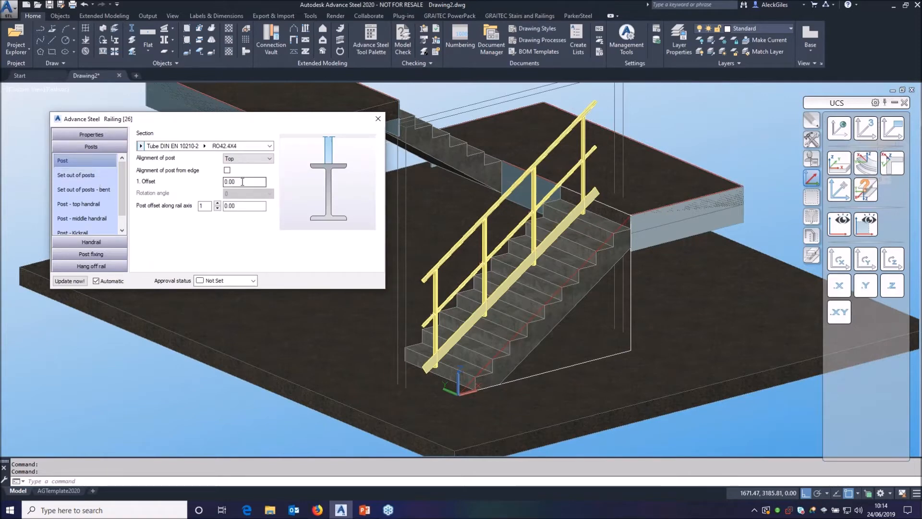
drag(219, 181, 202, 181)
text(-631)
key(Return)
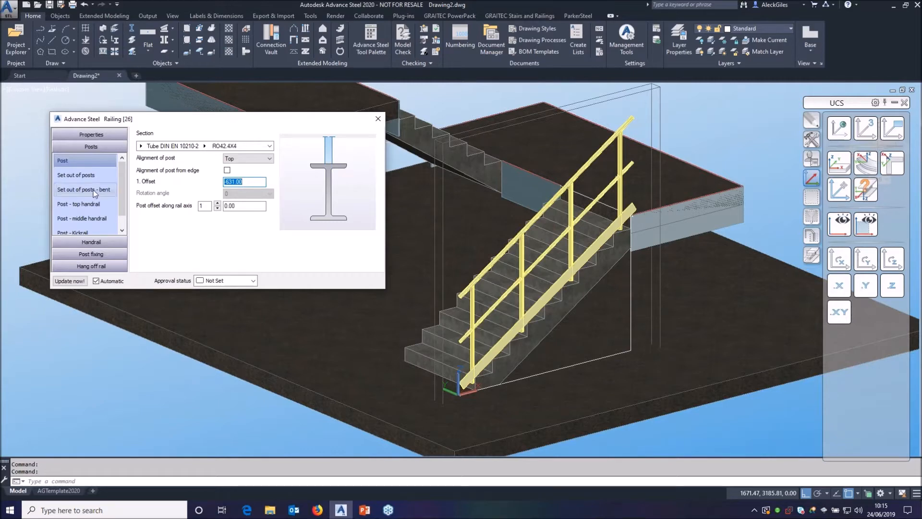
Set out the posts by horizontal distance on the slope, with 115 from start to first post and from end to last post.
click(97, 177)
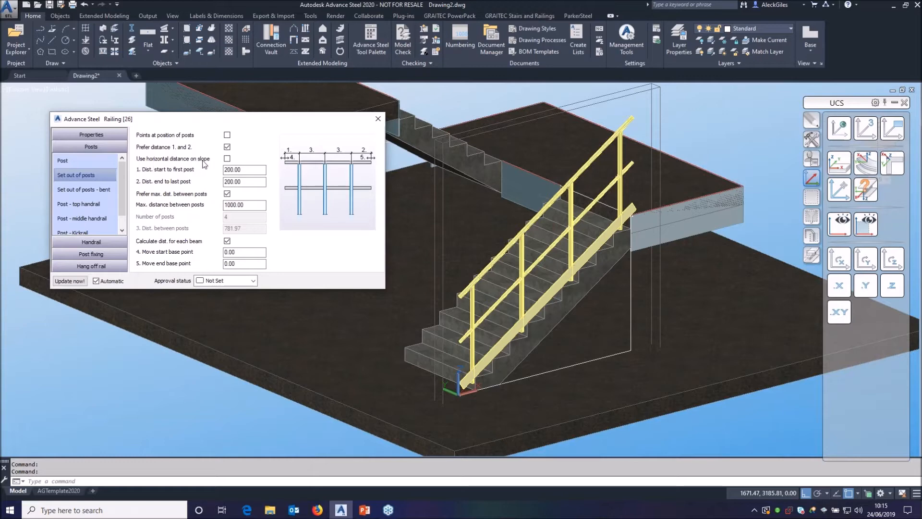
click(227, 159)
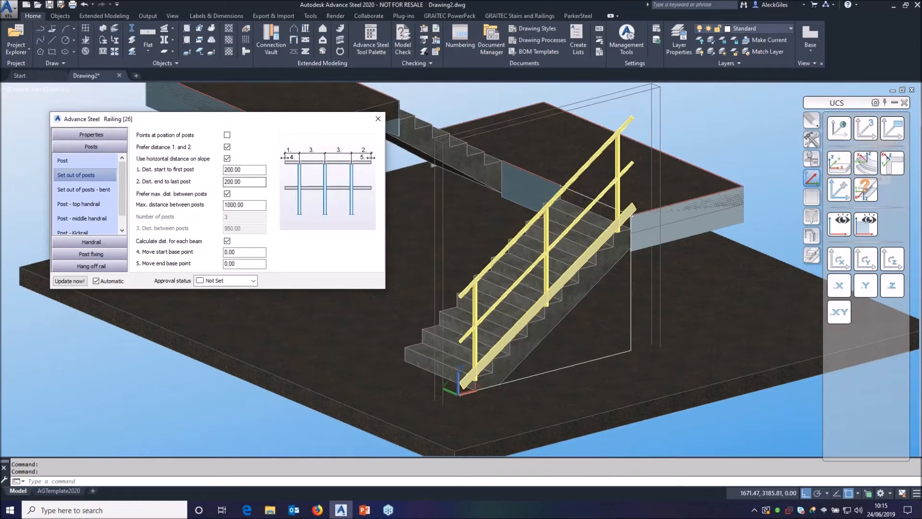
click(248, 170)
text(115)
key(Return)
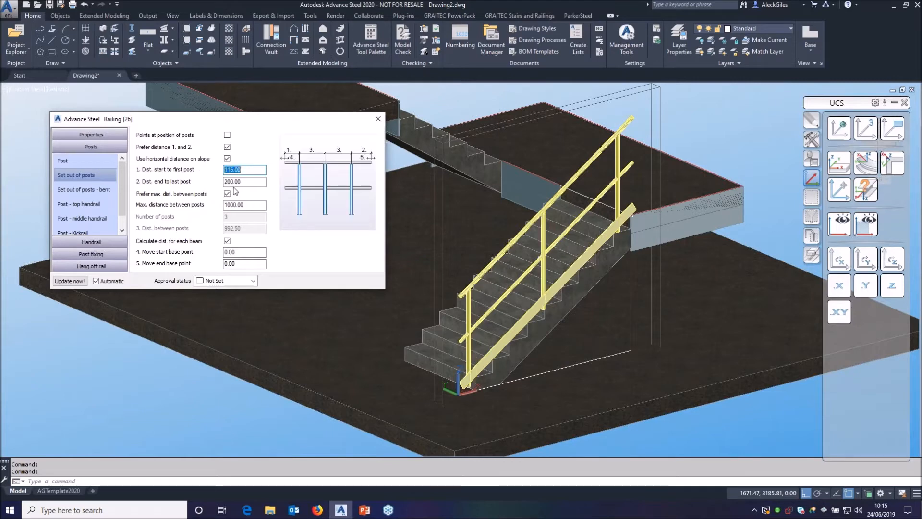
key(Tab)
text(11)
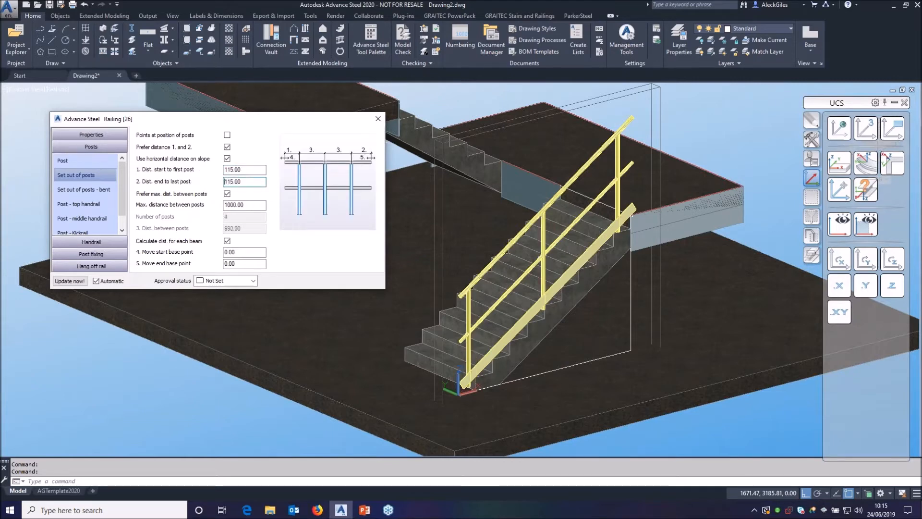
text(5)
key(Return)
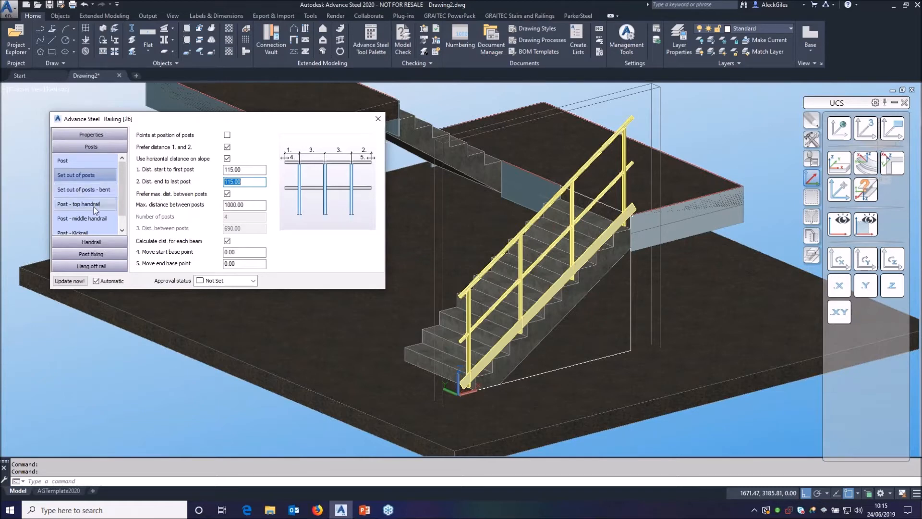
Set the top handrail's distance from the top of the sloped beam to 900.
scroll(94, 215, down, 1)
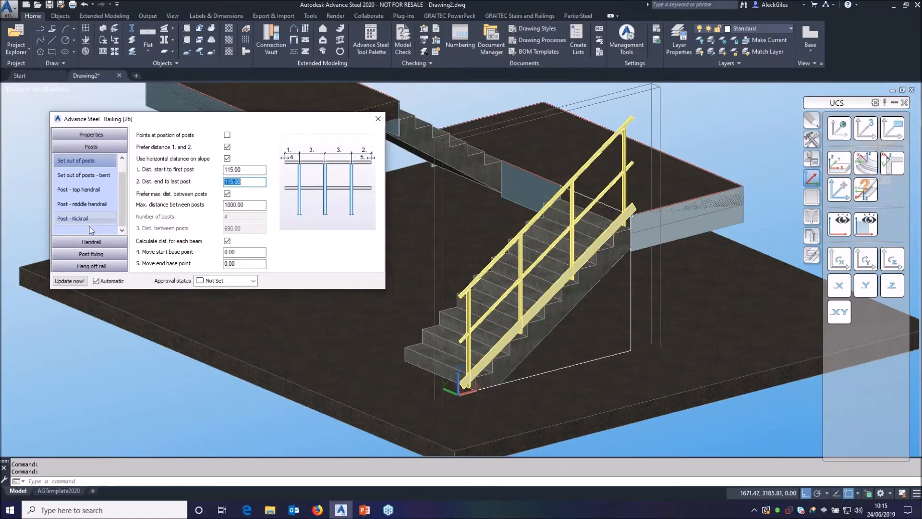
click(91, 242)
double_click(249, 171)
text(900)
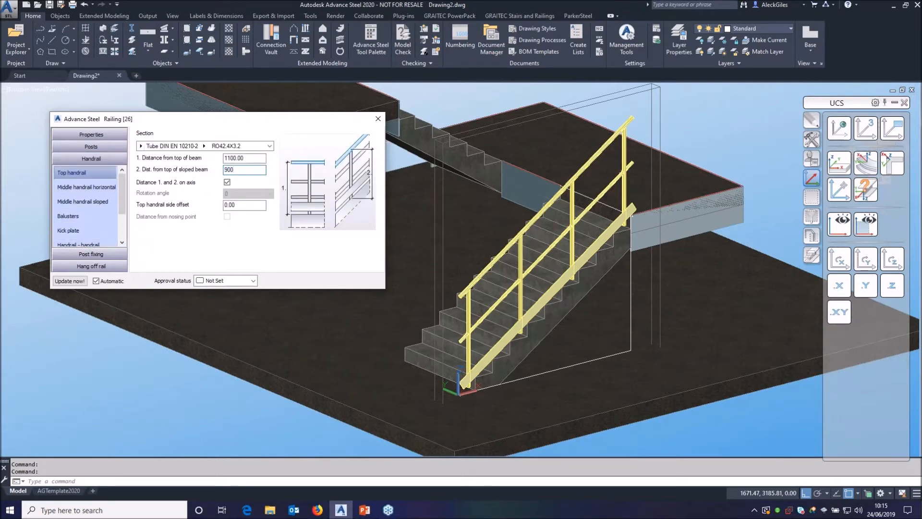
key(Return)
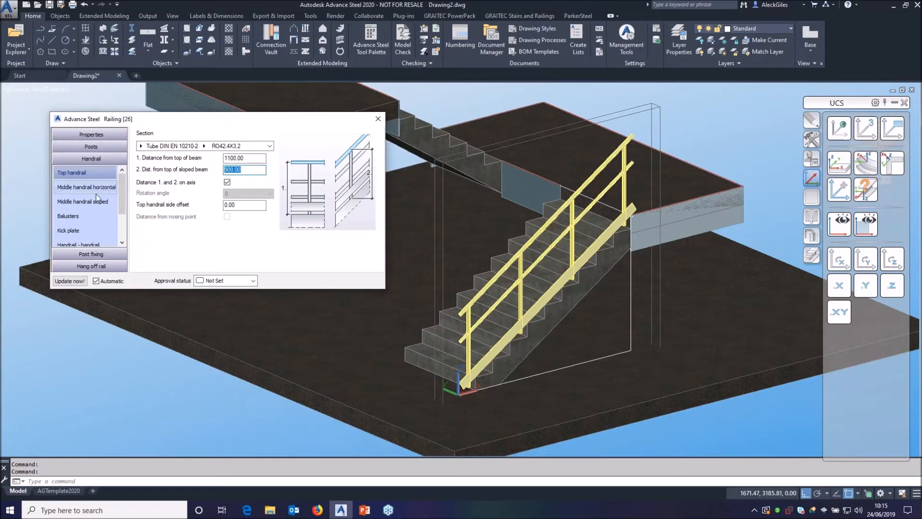
Set the sloped middle handrail's distance from bottom handrail to 450 and remove the kick rail from the railing.
click(79, 201)
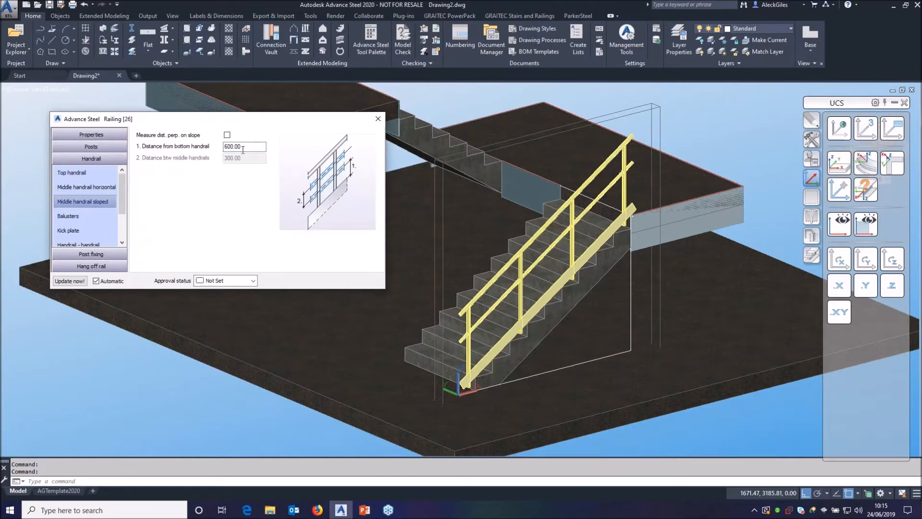
text(450)
key(Return)
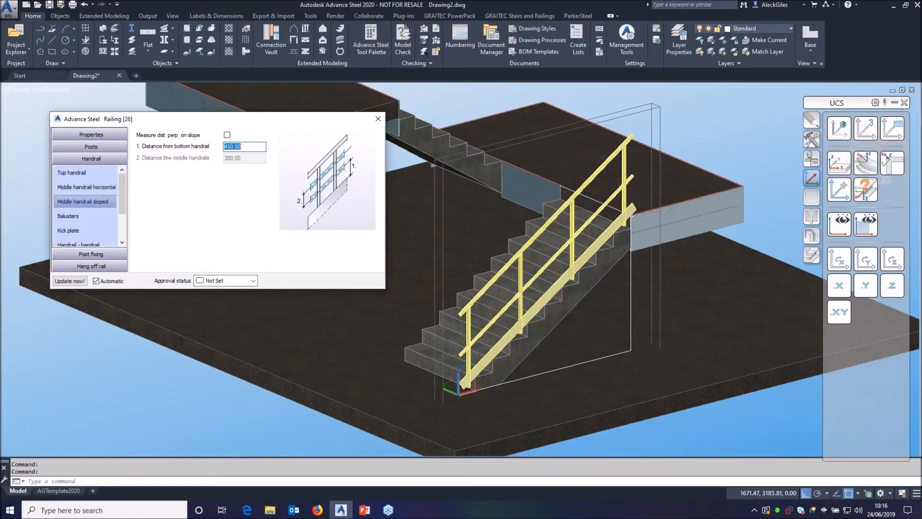
click(68, 231)
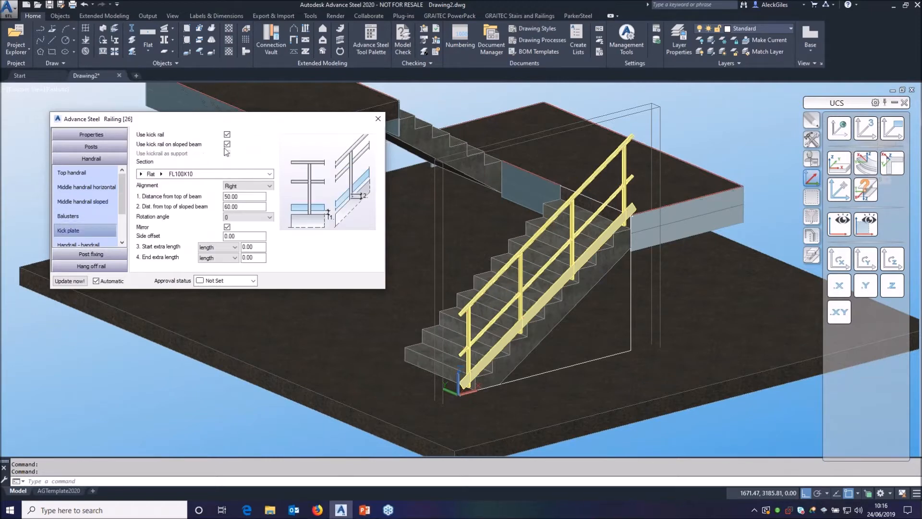
click(227, 134)
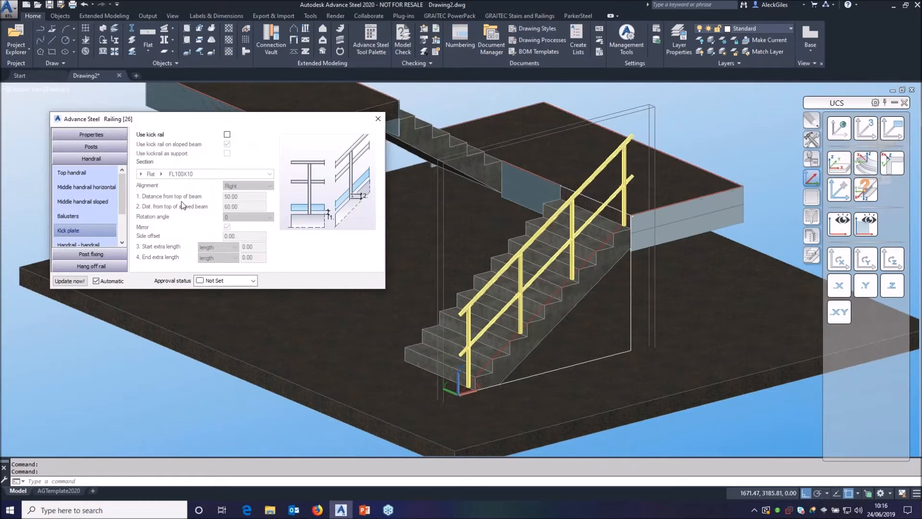
Finish the start of the handrail with a Loop return connection 450 high and close the railing properties.
scroll(105, 230, down, 3)
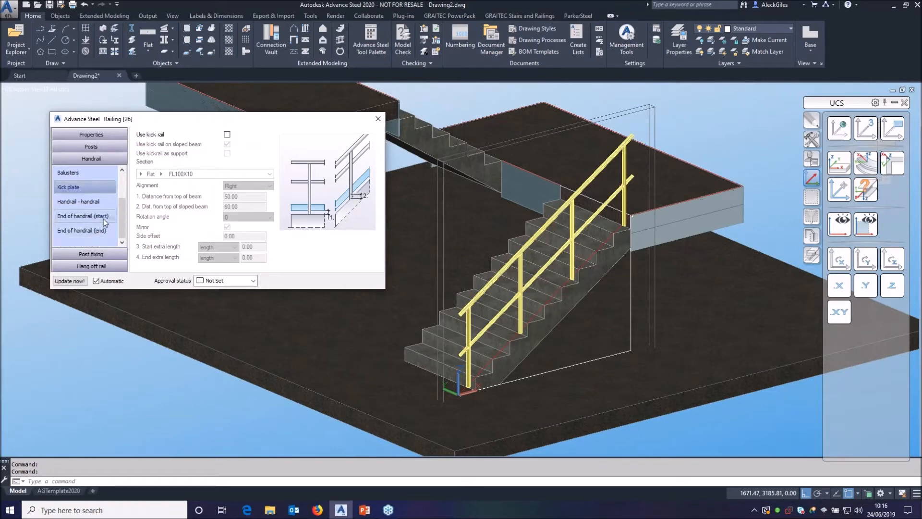
click(104, 220)
click(258, 138)
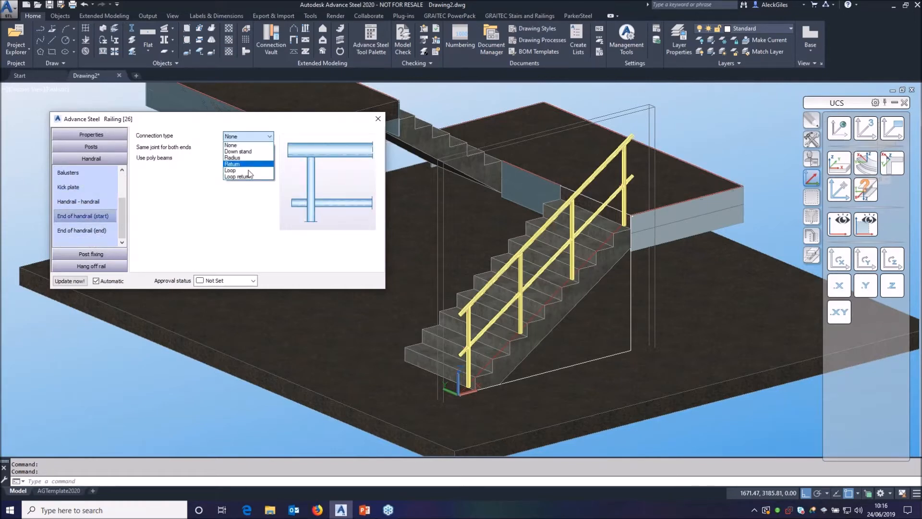
click(248, 176)
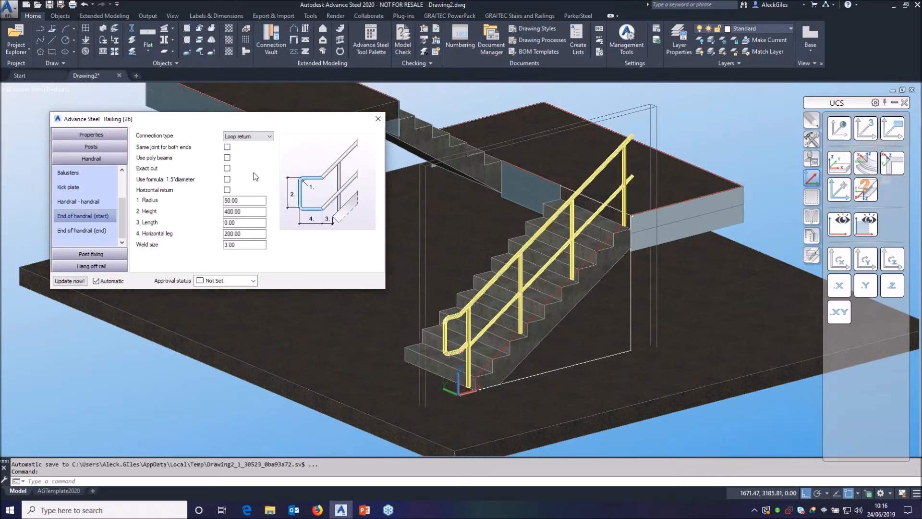
double_click(235, 212)
text(450)
key(Return)
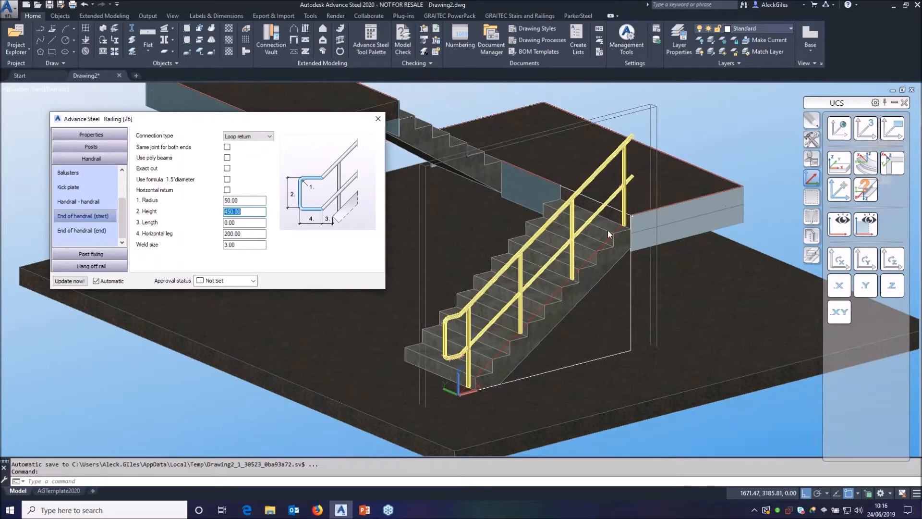
shift+middle_drag(563, 255, 441, 302)
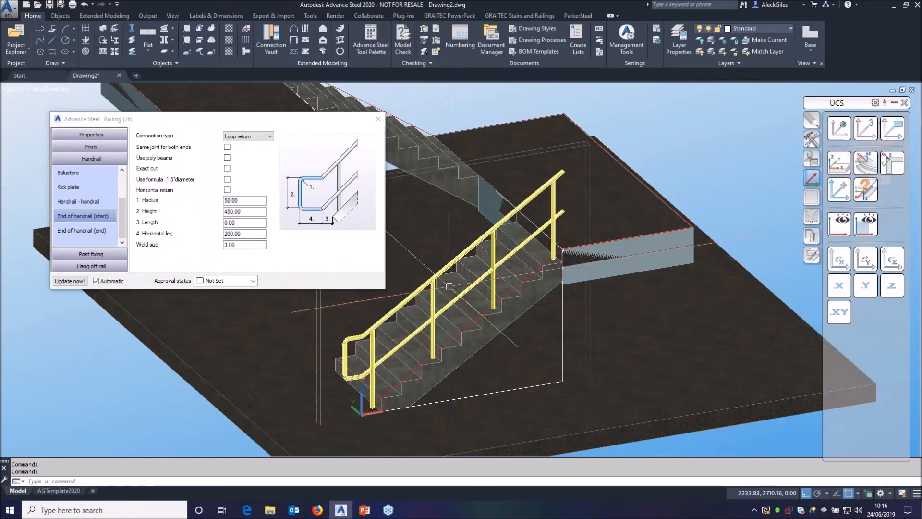
click(378, 119)
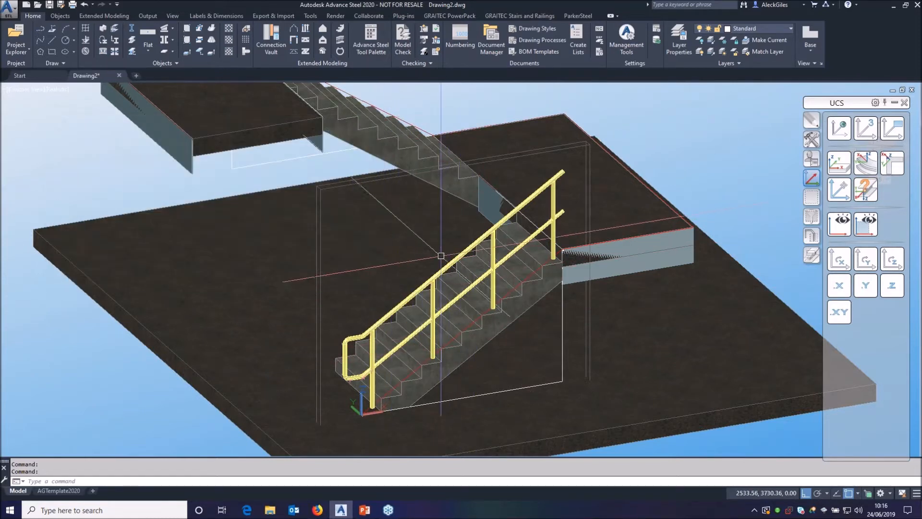
Create a railing along the lower landing's outer edge flats, from the front stair-side corner to the back one, without a nosing point.
middle_drag(563, 157, 501, 186)
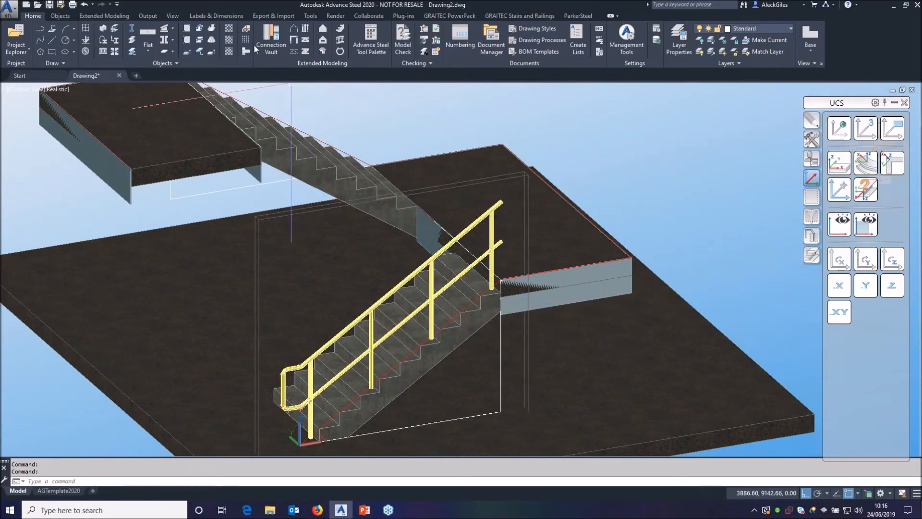
click(340, 41)
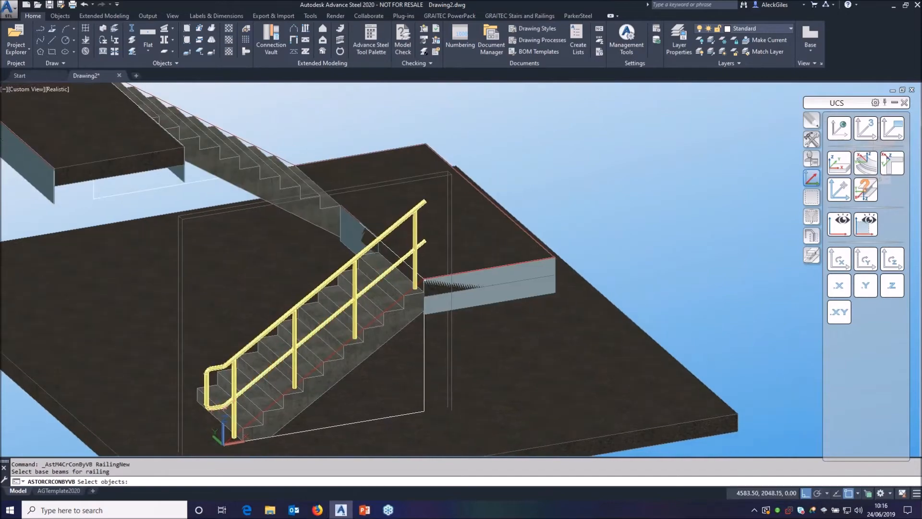
click(550, 288)
shift+middle_drag(562, 289, 441, 351)
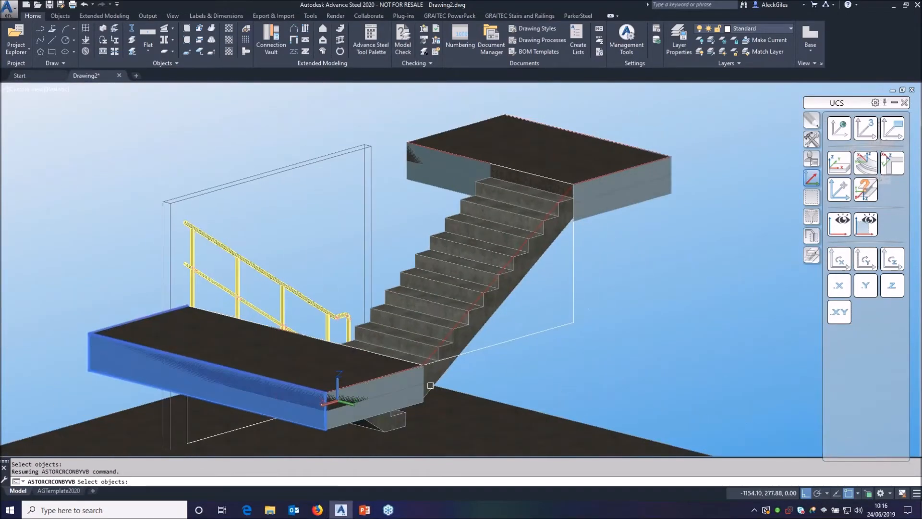
click(403, 396)
shift+middle_drag(259, 356, 487, 363)
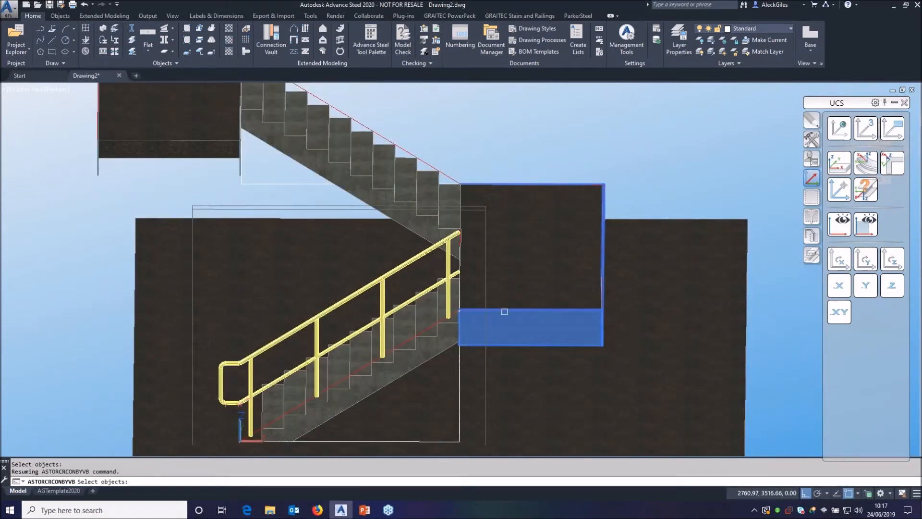
key(Return)
click(460, 311)
click(461, 185)
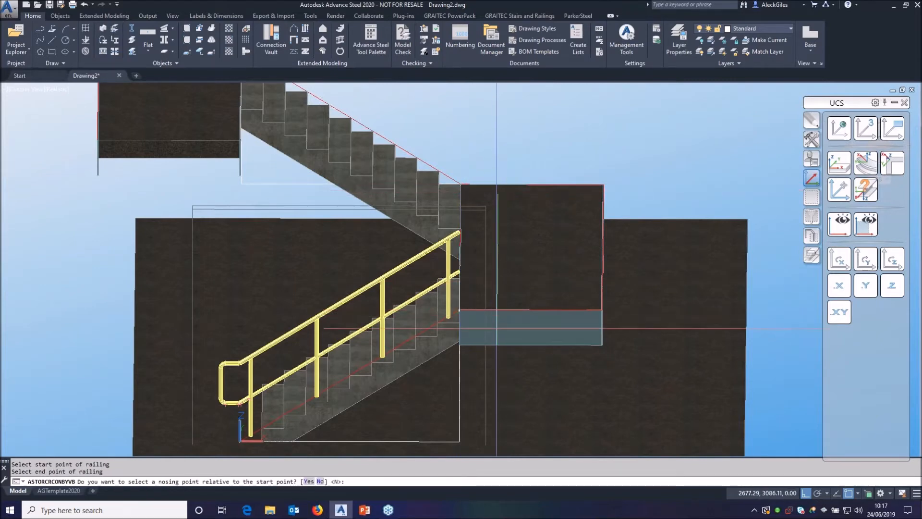
right_click(331, 317)
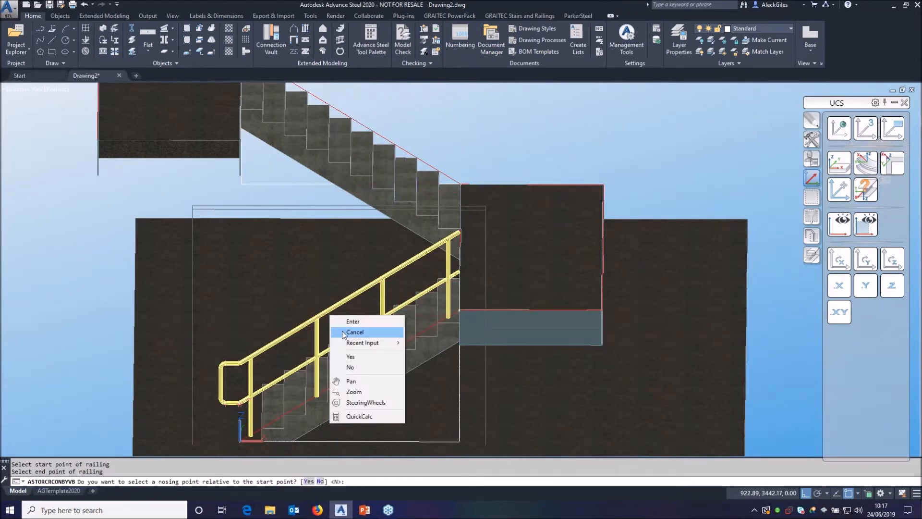
click(350, 367)
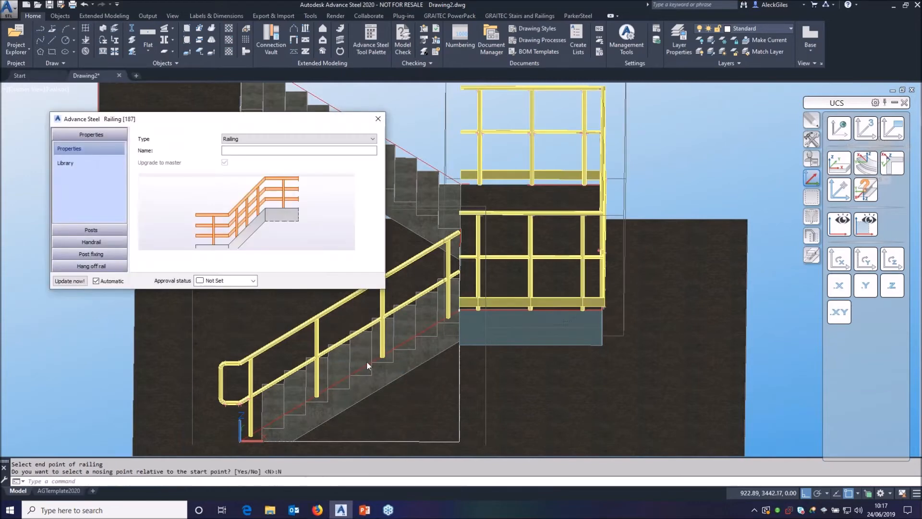
Set the landing railing's post offset to -36.
shift+middle_drag(443, 362, 511, 345)
scroll(510, 345, up, 6)
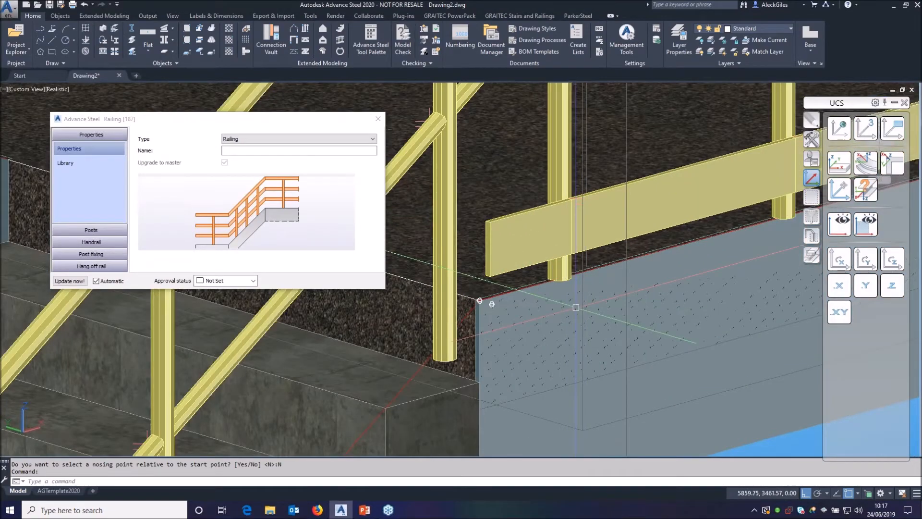
scroll(465, 276, down, 2)
click(91, 230)
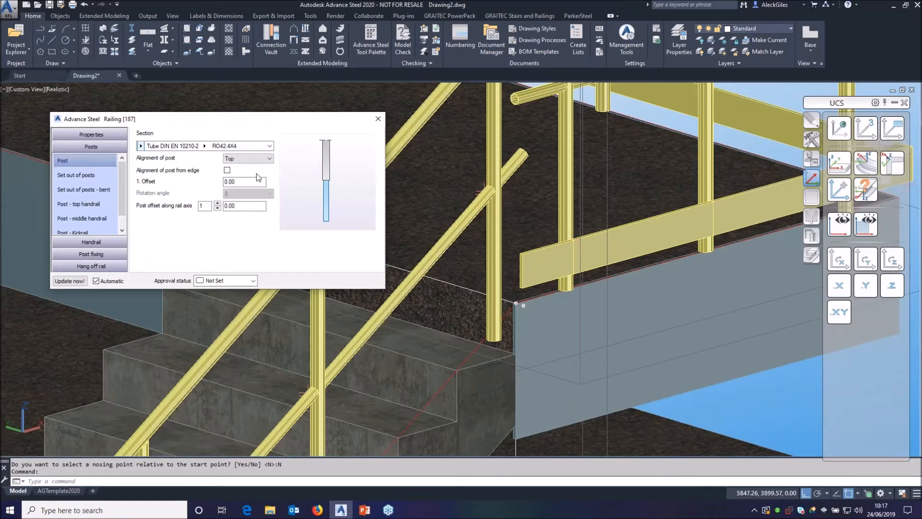
double_click(254, 181)
key(BackSpace)
key(Return)
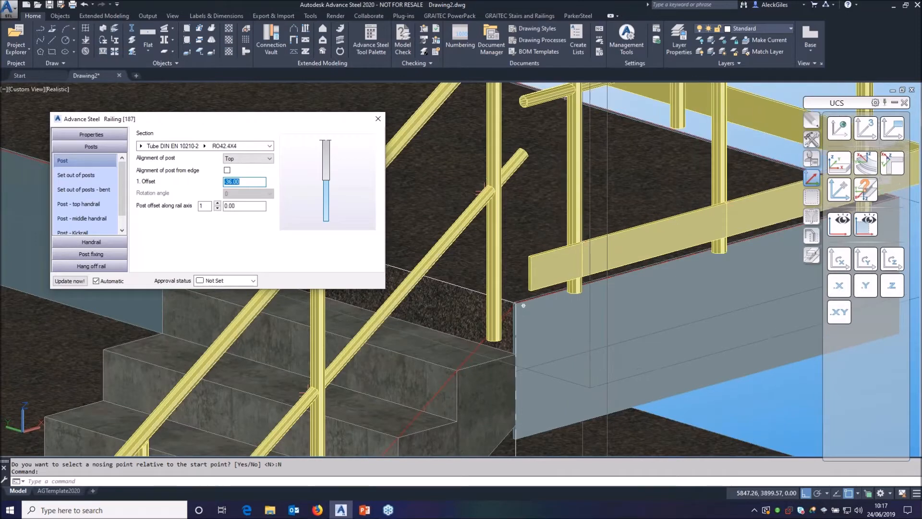
Turn off the per-beam distance calculation in the set-out of the landing railing's posts.
scroll(554, 221, down, 4)
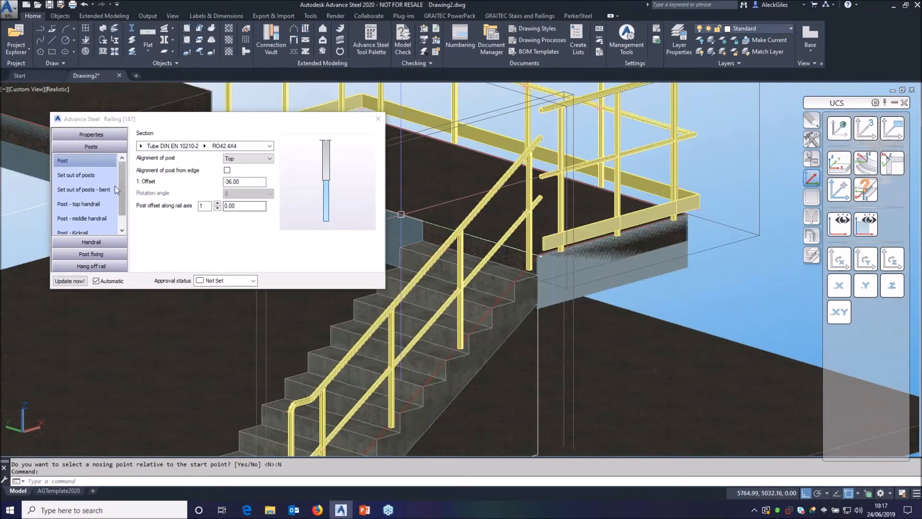
click(92, 181)
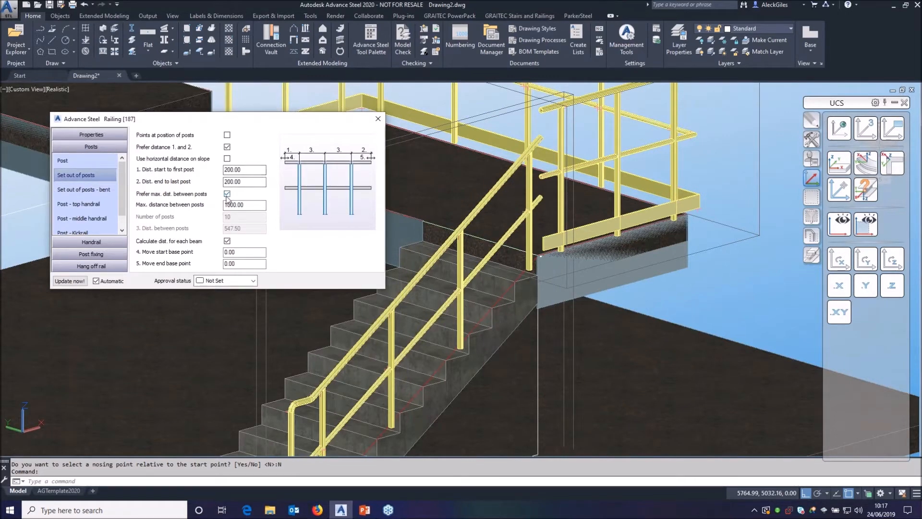
click(228, 241)
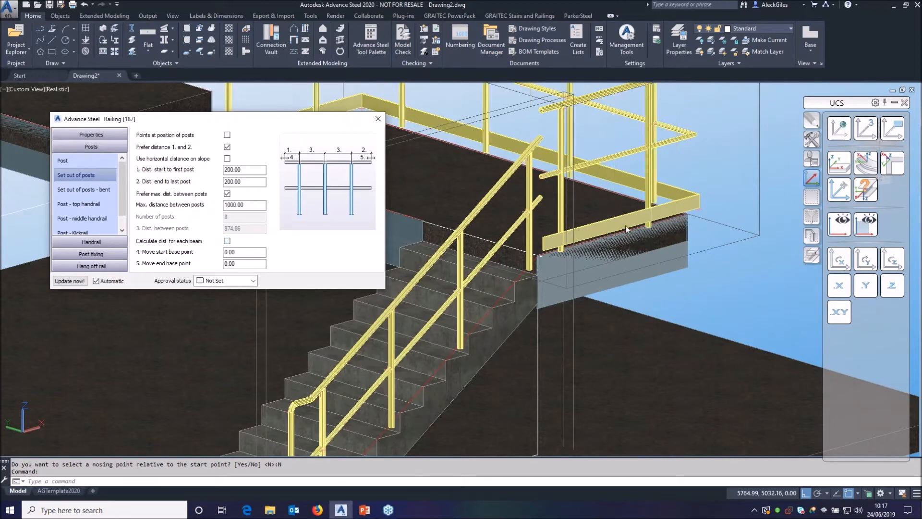
Set the landing railing's move start base point value to -200.
scroll(603, 210, down, 5)
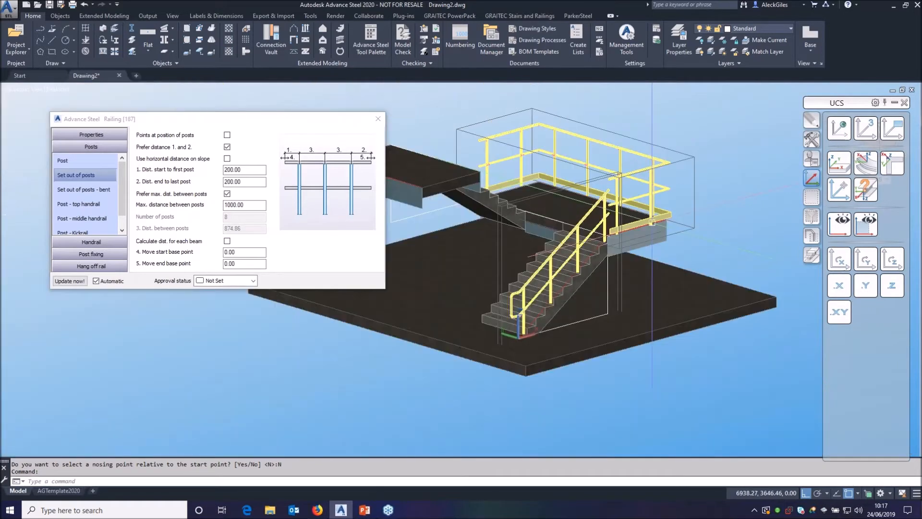
shift+drag(603, 211, 597, 213)
shift+middle_drag(597, 213, 604, 234)
scroll(552, 158, up, 5)
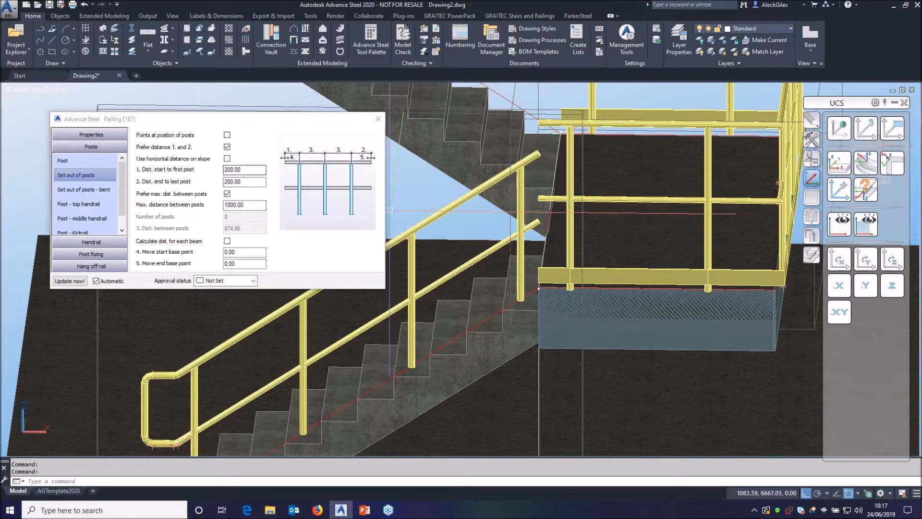
double_click(246, 251)
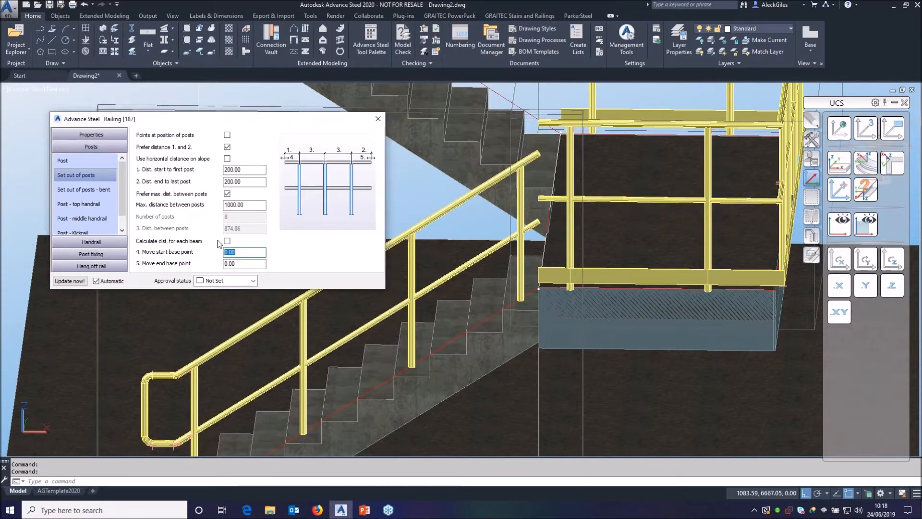
text(-2)
key(Return)
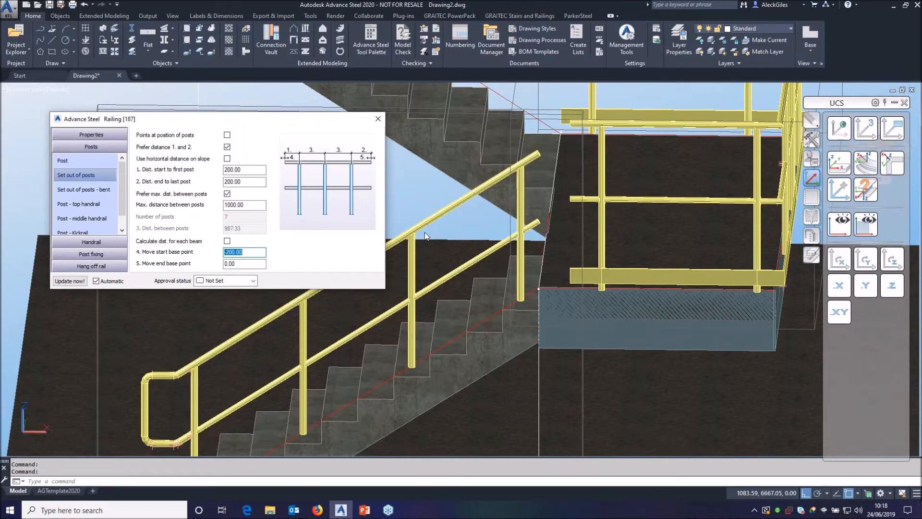
click(569, 255)
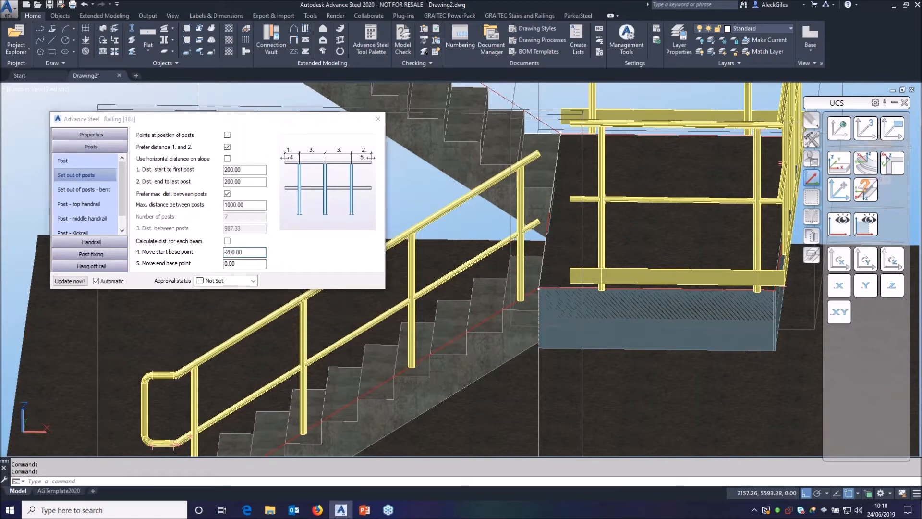
Set the alignment of the landing railing's kick plate to Left.
middle_drag(629, 237, 533, 269)
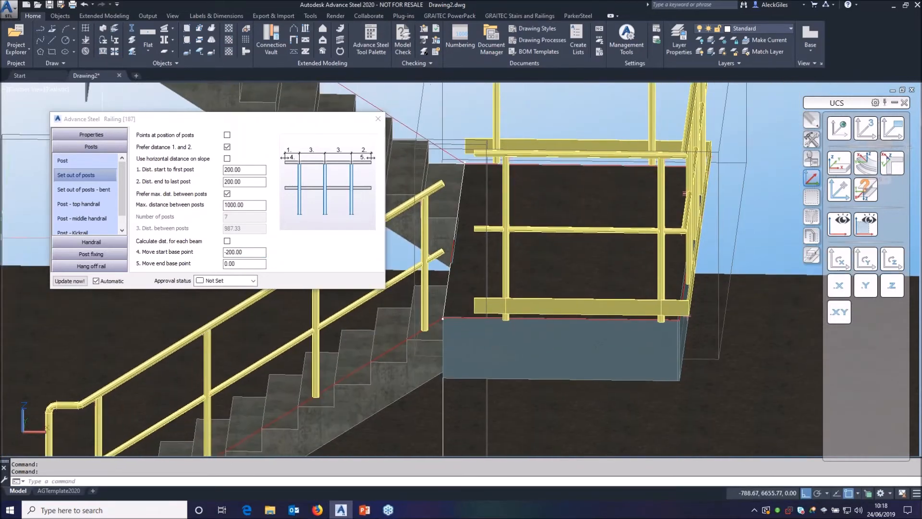
click(83, 233)
click(91, 242)
click(263, 188)
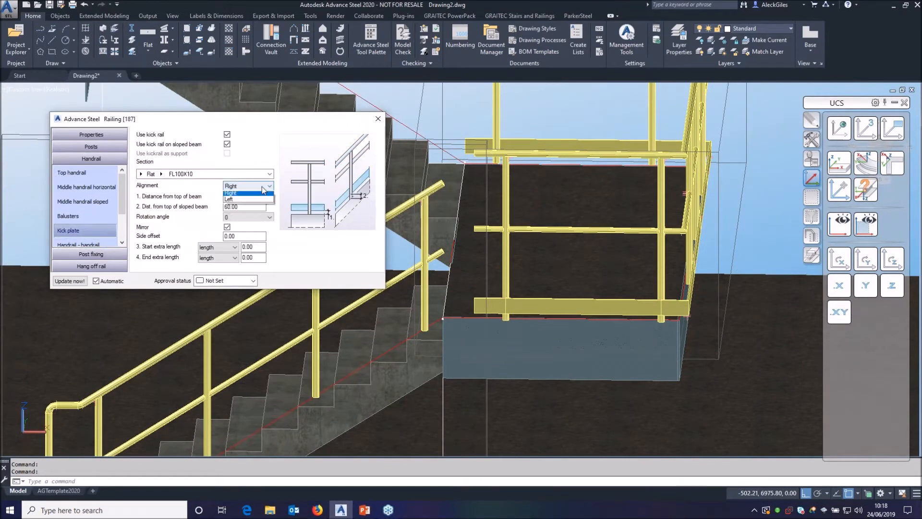
click(231, 199)
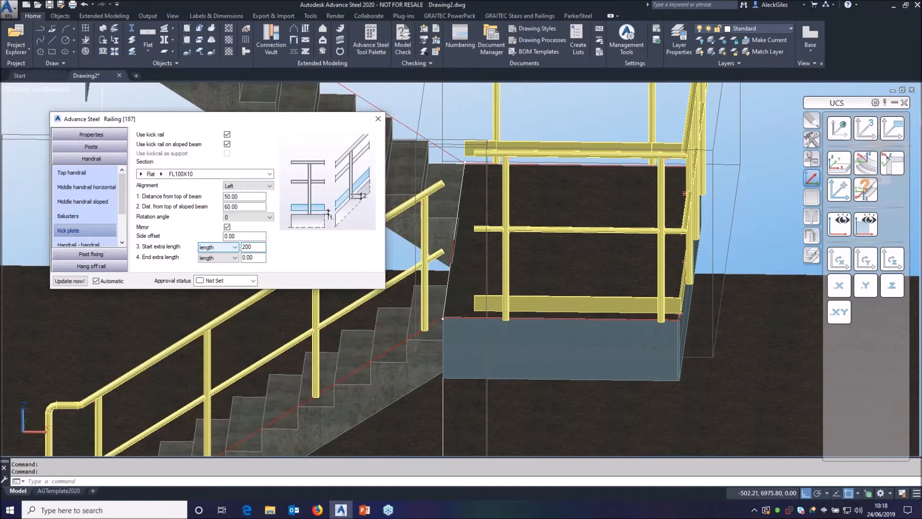
Give the kick plate a start extra length of 200 and an end extra length of 230.
key(Return)
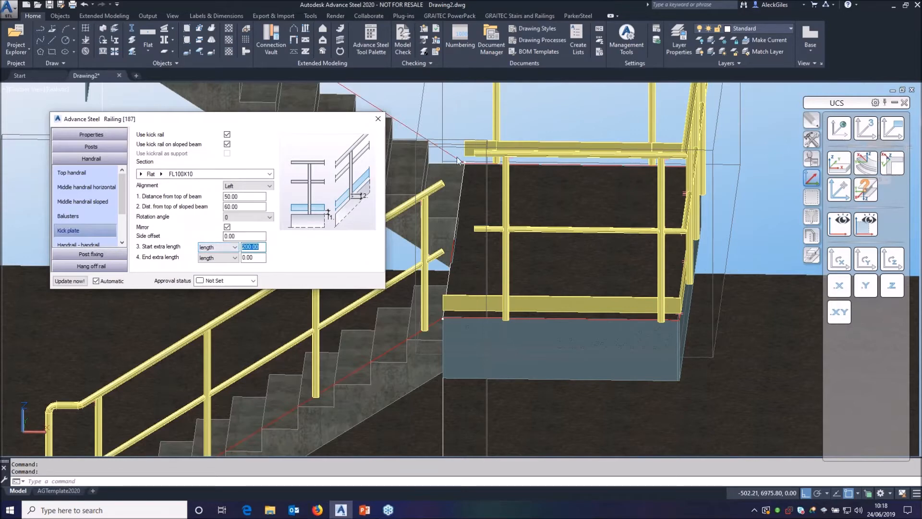
key(Tab)
key(Tab)
text(230)
key(Return)
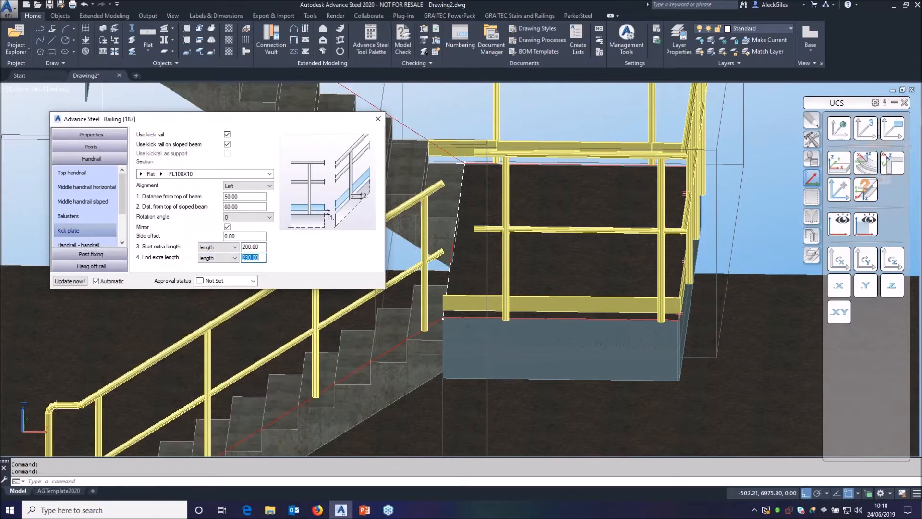
Set the connection type between the posts and the kick rail to Continue - welded.
middle_drag(545, 120, 545, 174)
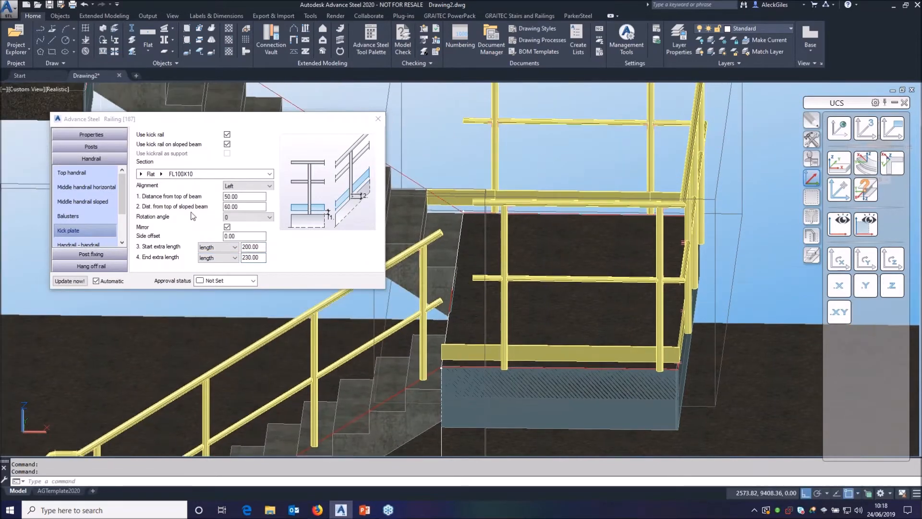
click(88, 148)
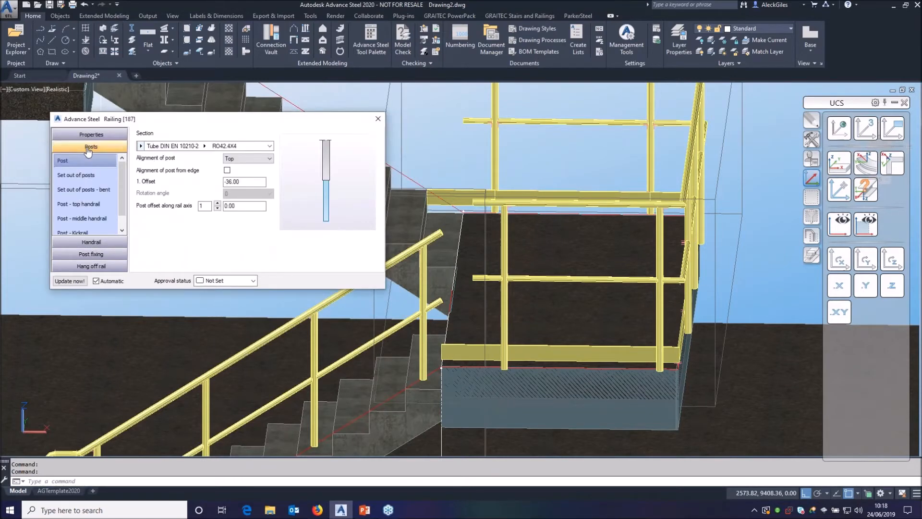
click(77, 231)
click(248, 136)
click(237, 160)
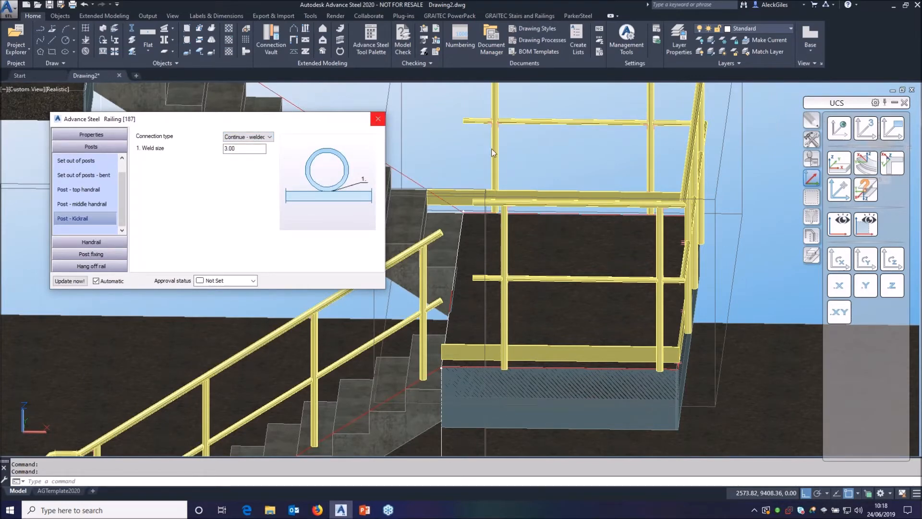
Change the handrail-to-handrail connection type at the landing corners to Radius and close the railing properties.
scroll(466, 197, up, 3)
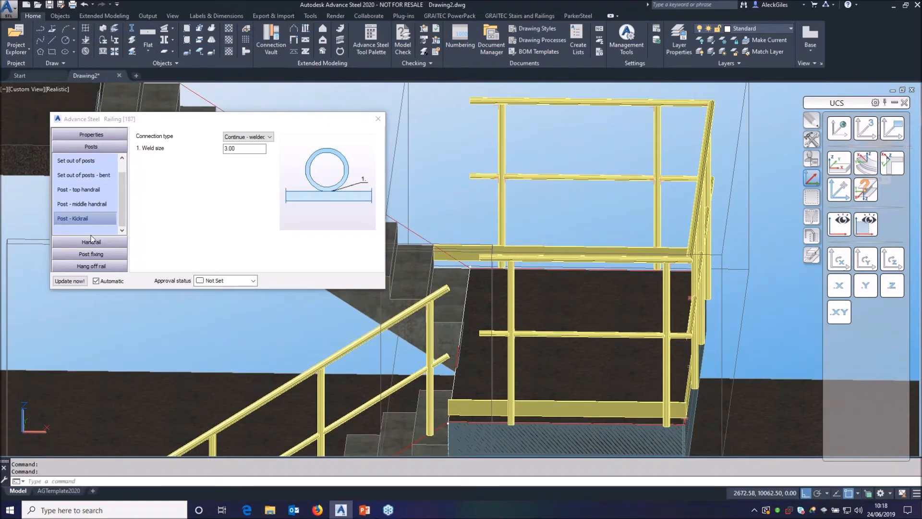
click(91, 241)
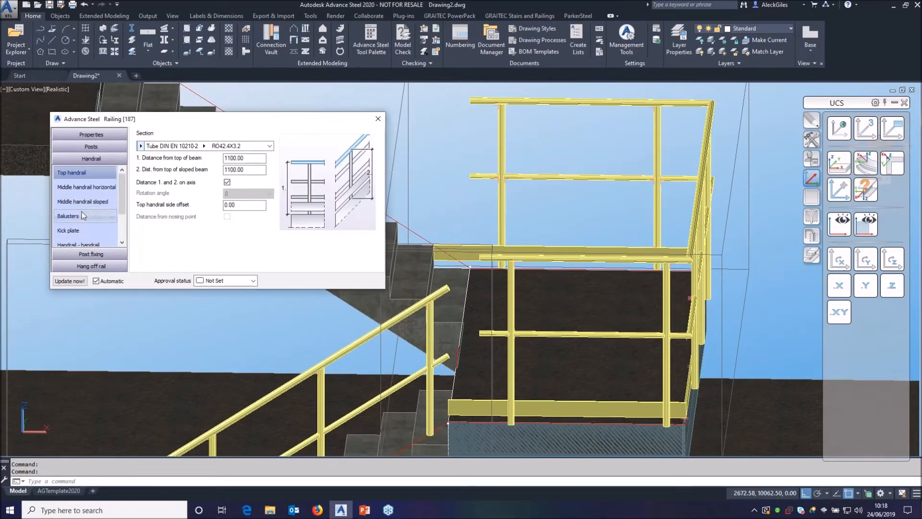
click(81, 243)
click(254, 137)
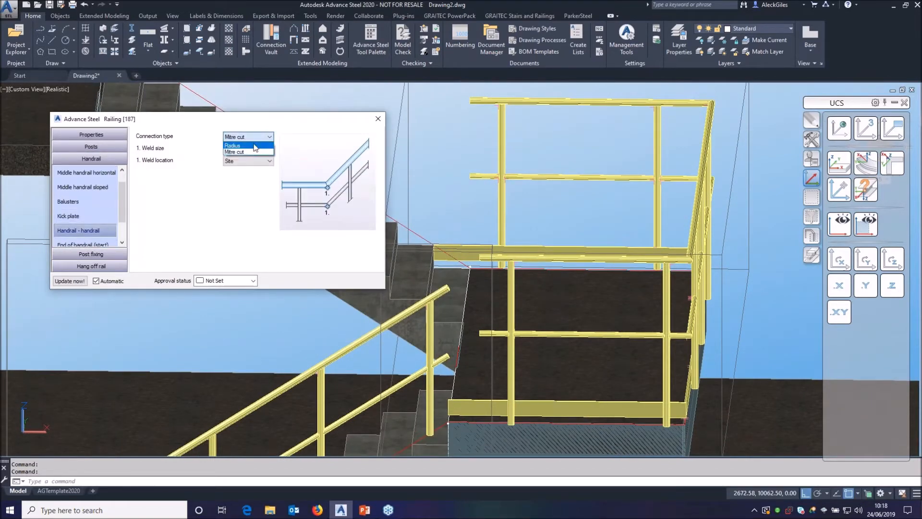
click(240, 146)
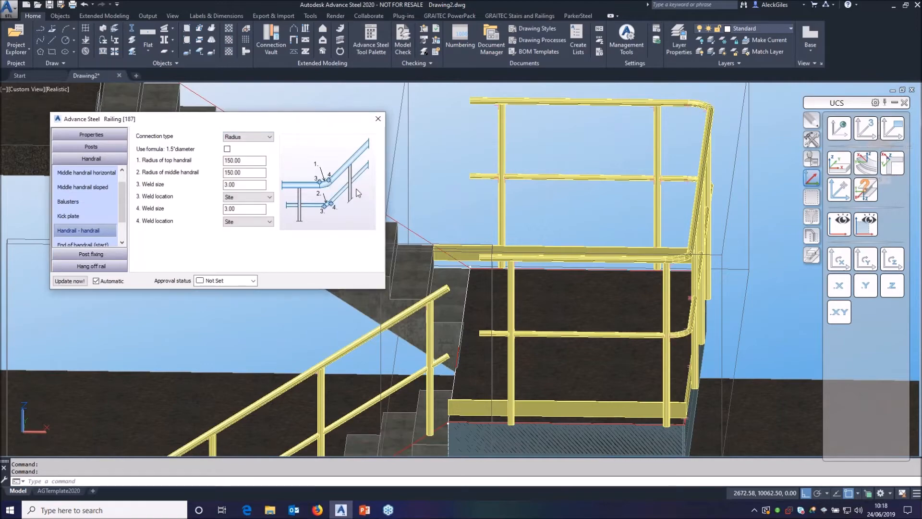
mouse_move(571, 179)
shift+middle_down()
mouse_move(579, 204)
mouse_move(571, 211)
mouse_move(571, 175)
shift+middle_up()
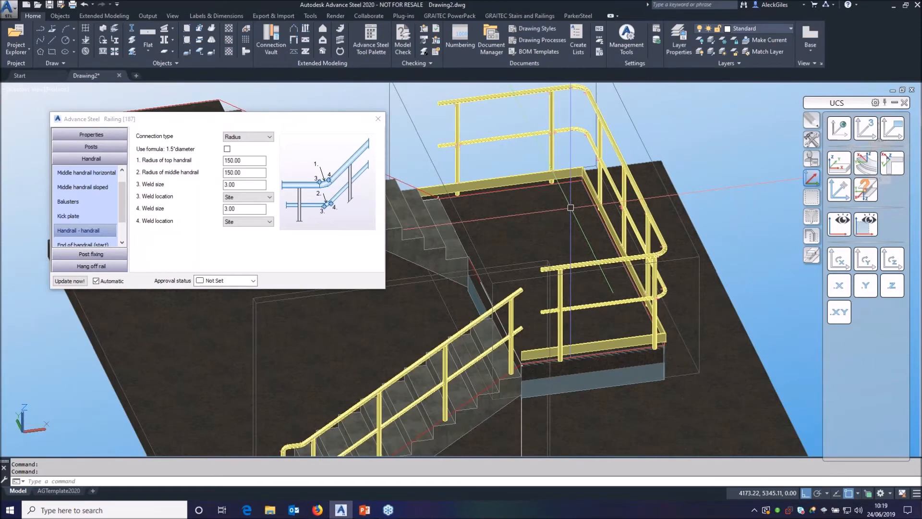
click(379, 119)
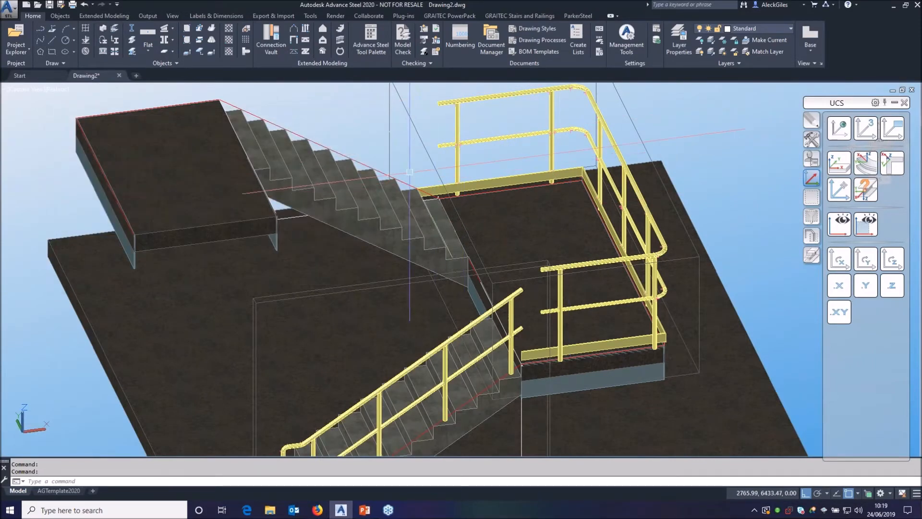
Copy the lower flight's railing joint onto the upper flight, running from the middle landing up to the top landing without a nosing point.
scroll(460, 176, down, 4)
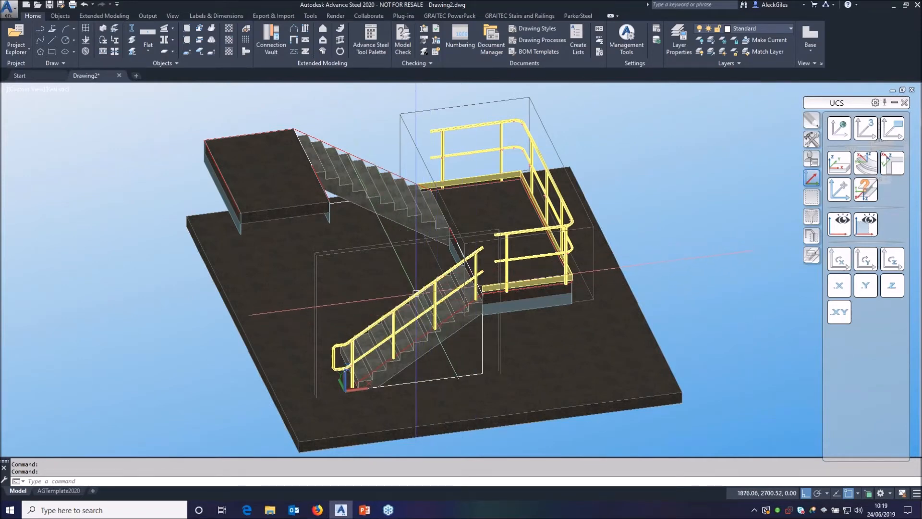
click(812, 139)
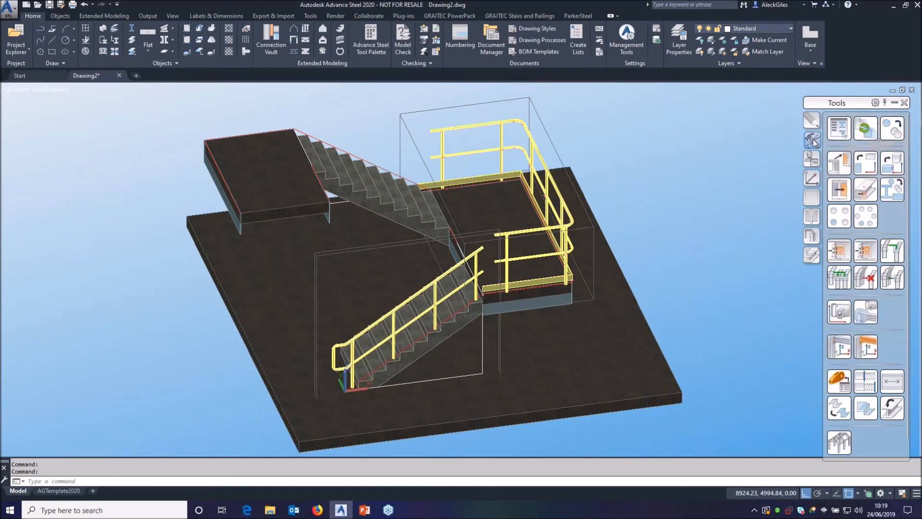
click(837, 250)
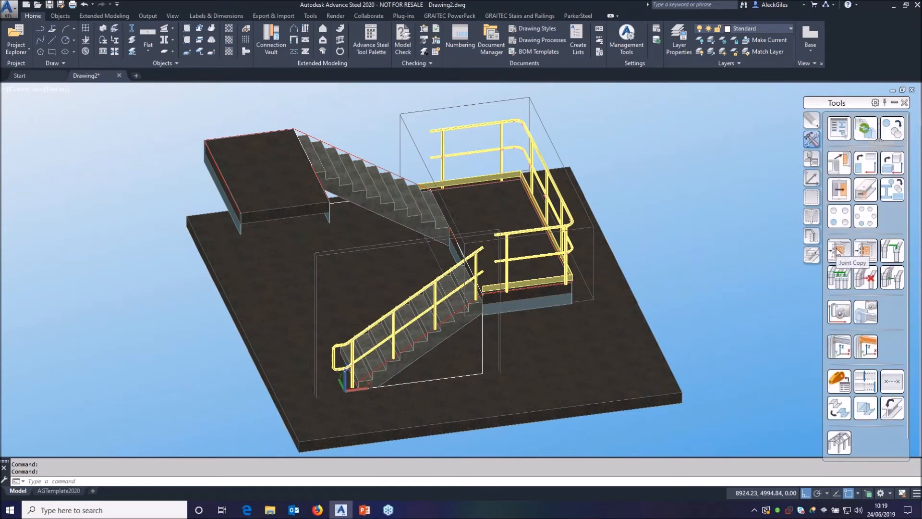
click(447, 274)
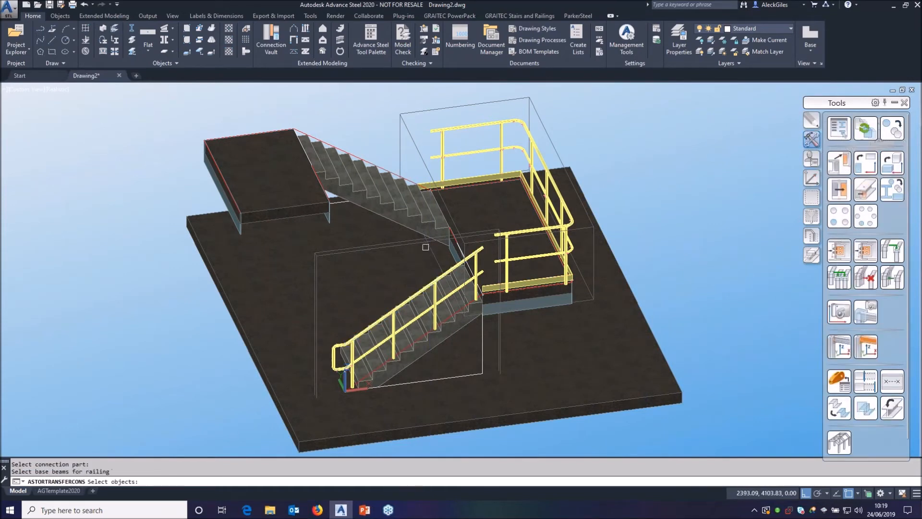
click(404, 208)
key(Return)
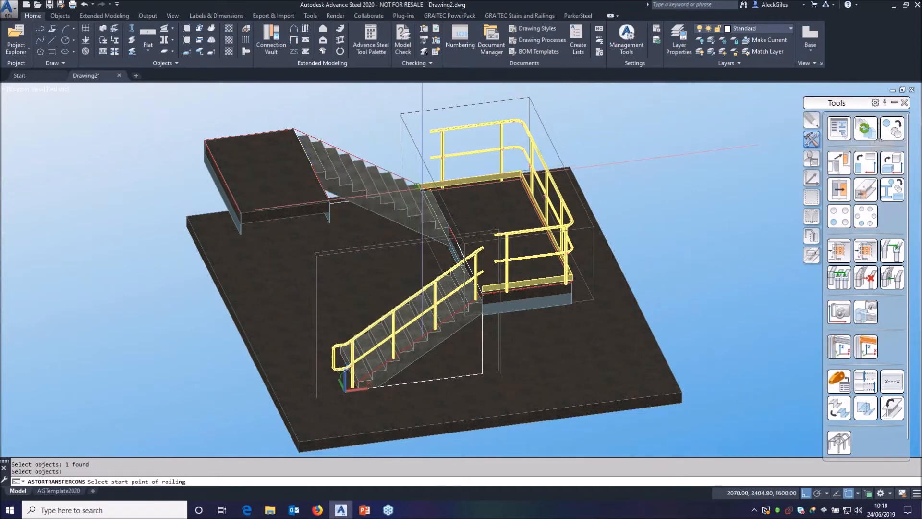
click(429, 188)
click(334, 160)
right_click(334, 159)
click(345, 256)
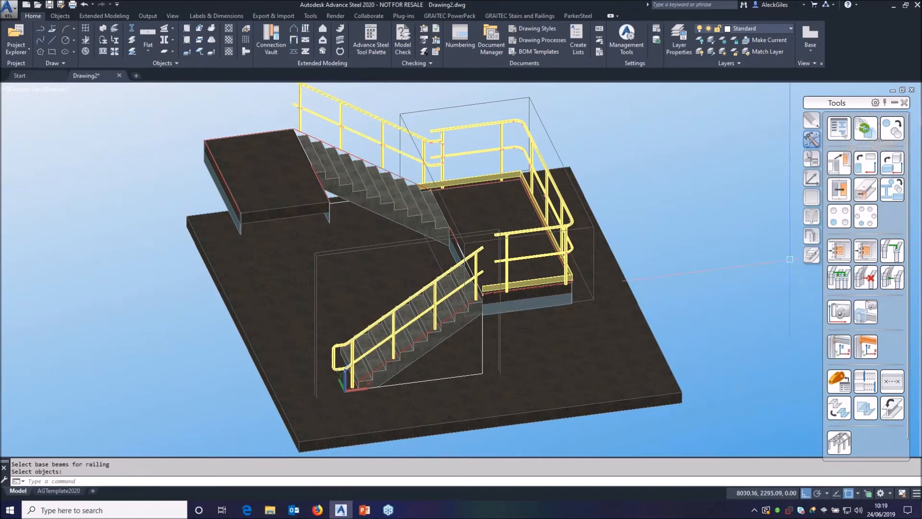
Copy the middle landing's railing joint onto two outer edges of the top landing, from the flight corner to the far corner, without a nosing point.
click(837, 251)
click(492, 124)
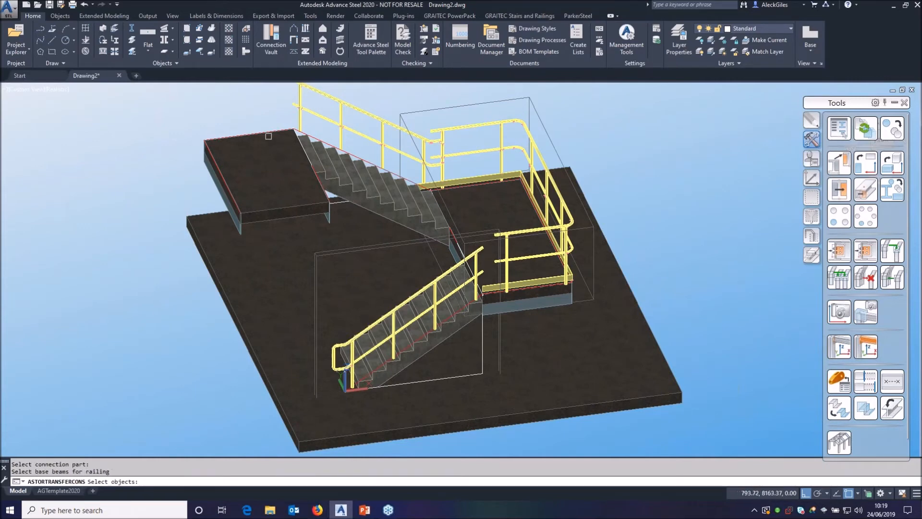
shift+middle_drag(48, 146, 568, 299)
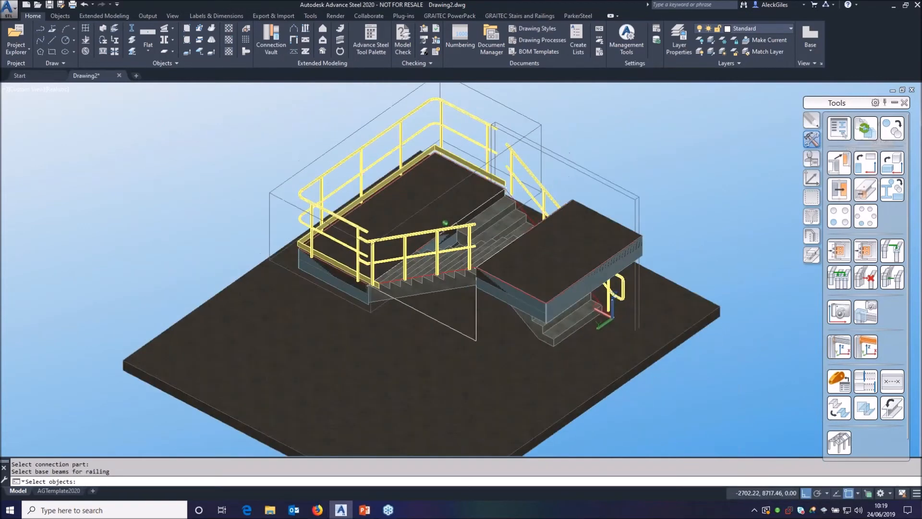
click(527, 313)
click(555, 314)
key(Return)
click(475, 269)
click(639, 238)
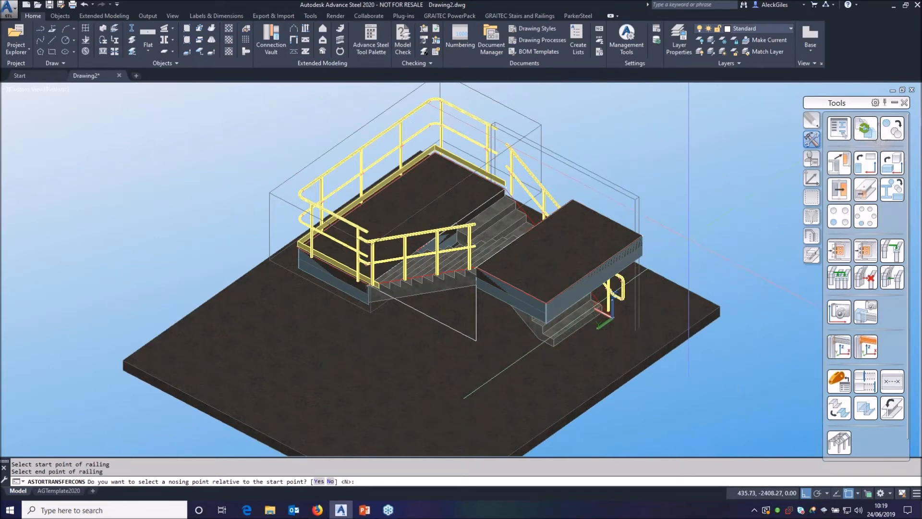
right_click(689, 239)
click(706, 292)
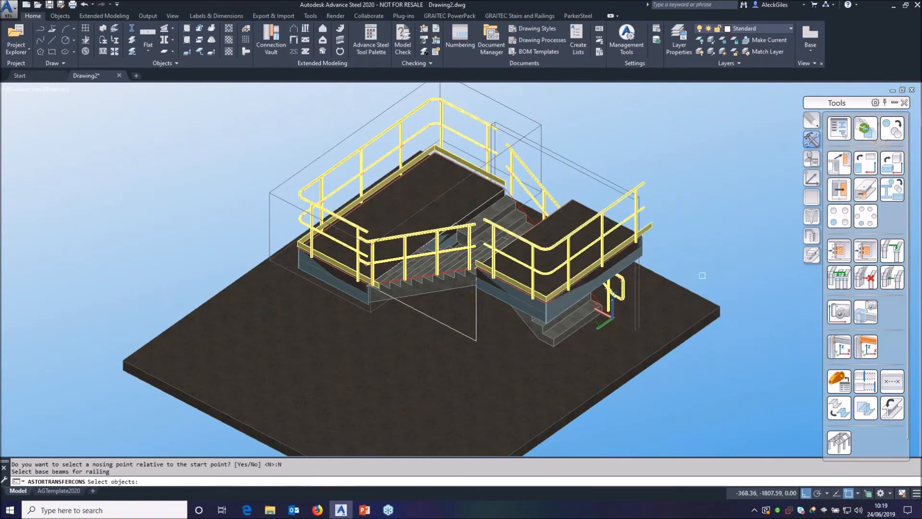
right_click(701, 228)
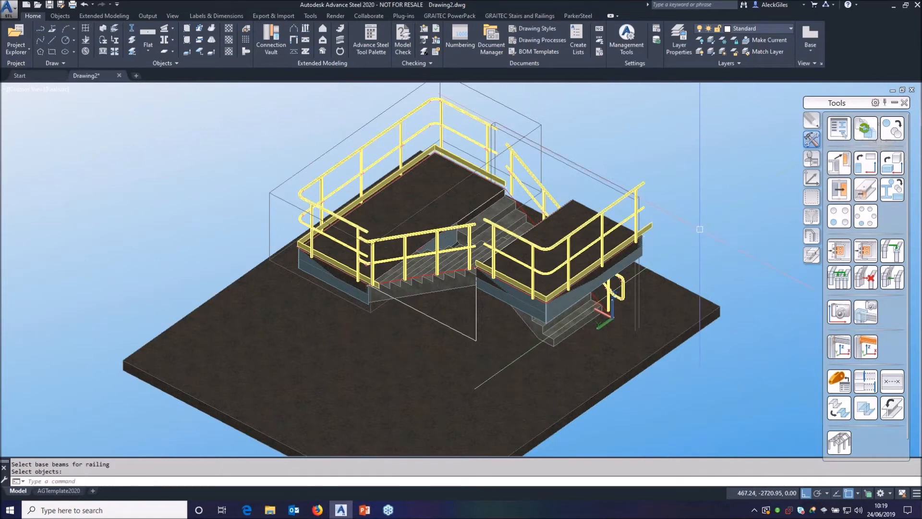
Open the upper flight railing's joint properties and set the connection type at the start end of the handrail to None.
click(418, 232)
right_click(190, 189)
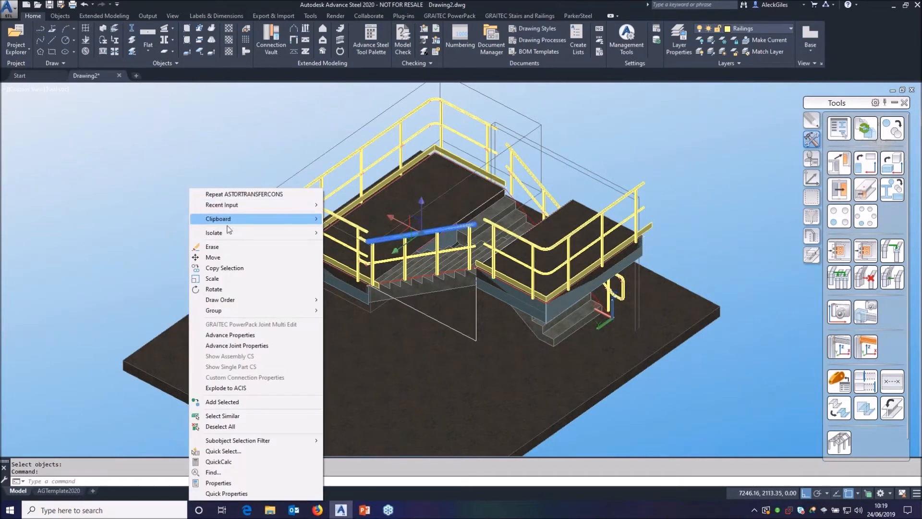
click(243, 345)
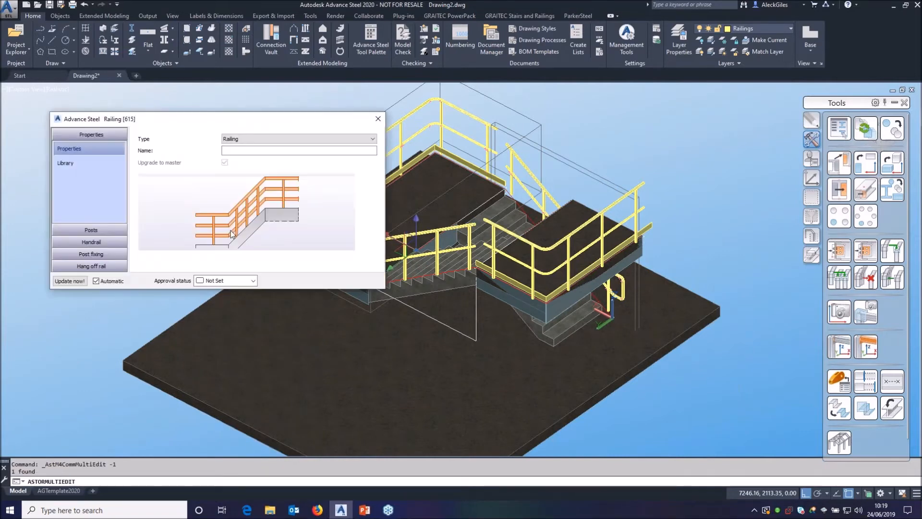
middle_drag(410, 329, 541, 281)
scroll(540, 281, up, 4)
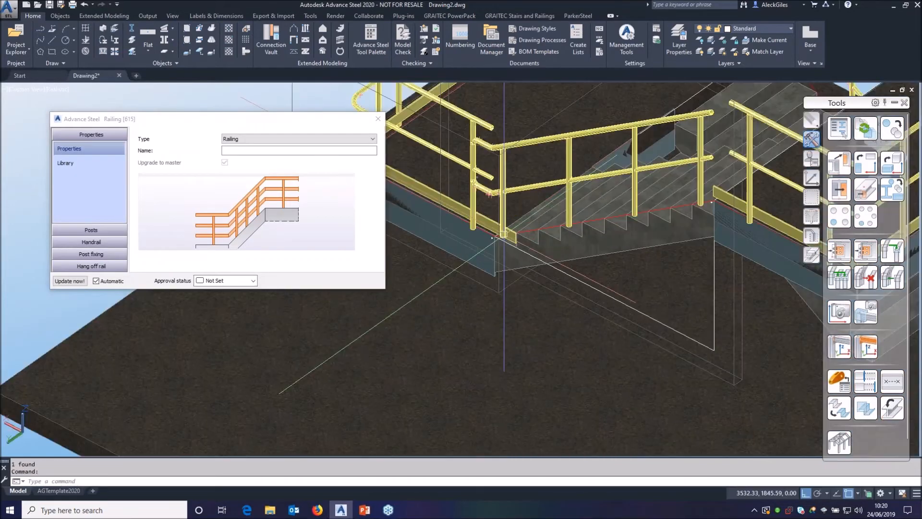
click(91, 241)
click(96, 216)
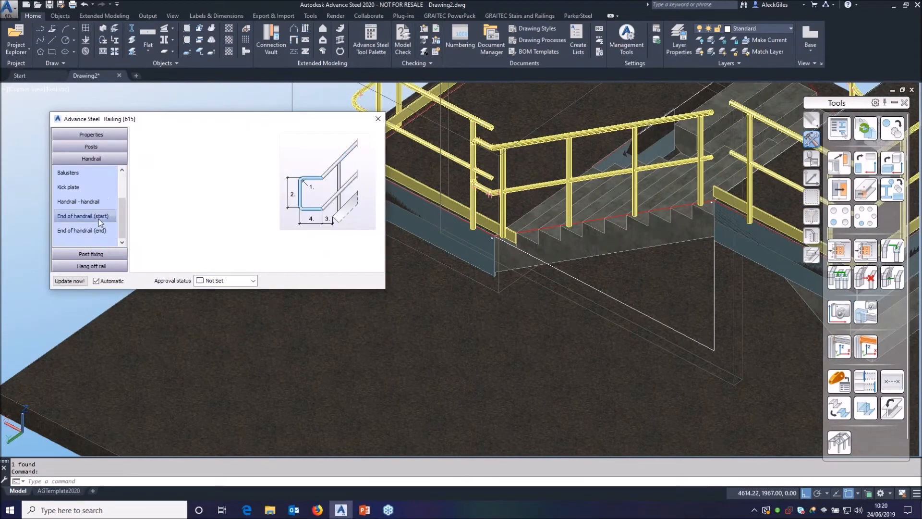
click(258, 138)
click(257, 145)
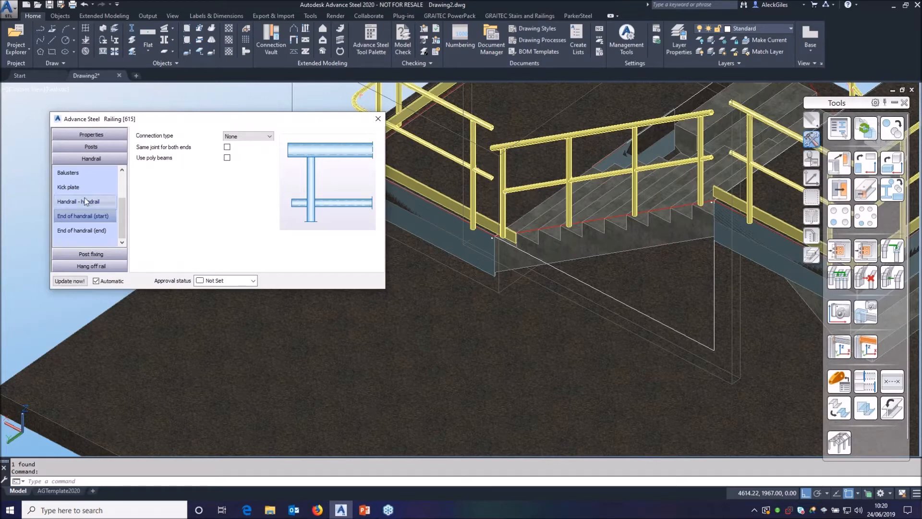
Set the upper flight railing's horizontal middle handrail start extra length to be defined by length.
scroll(98, 194, up, 1)
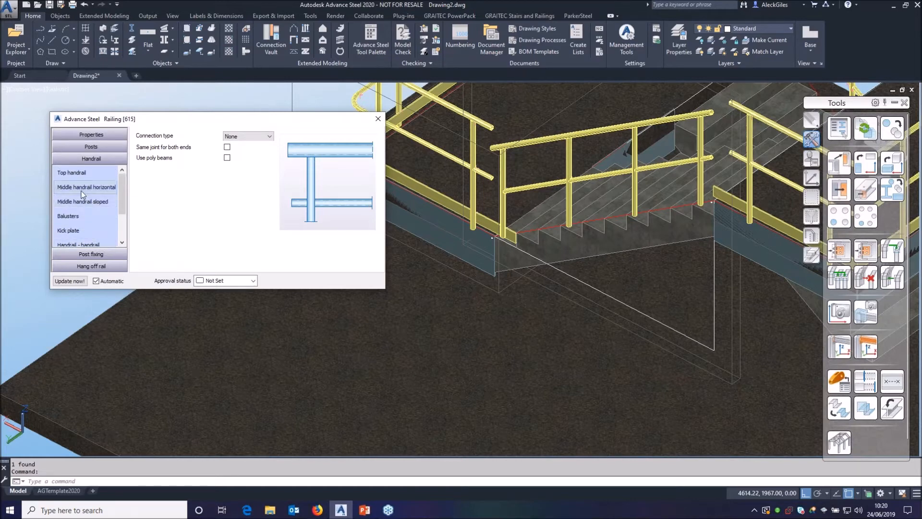
click(79, 187)
click(234, 228)
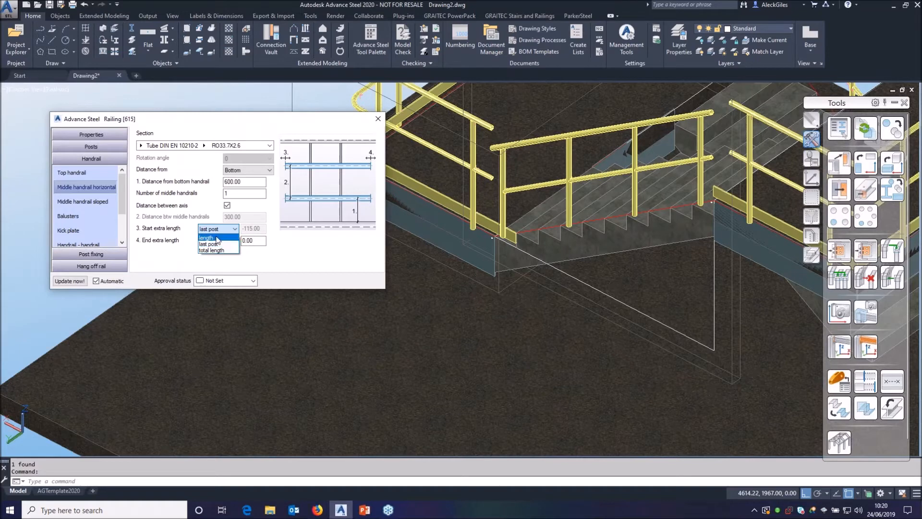
click(217, 237)
drag(262, 228, 236, 217)
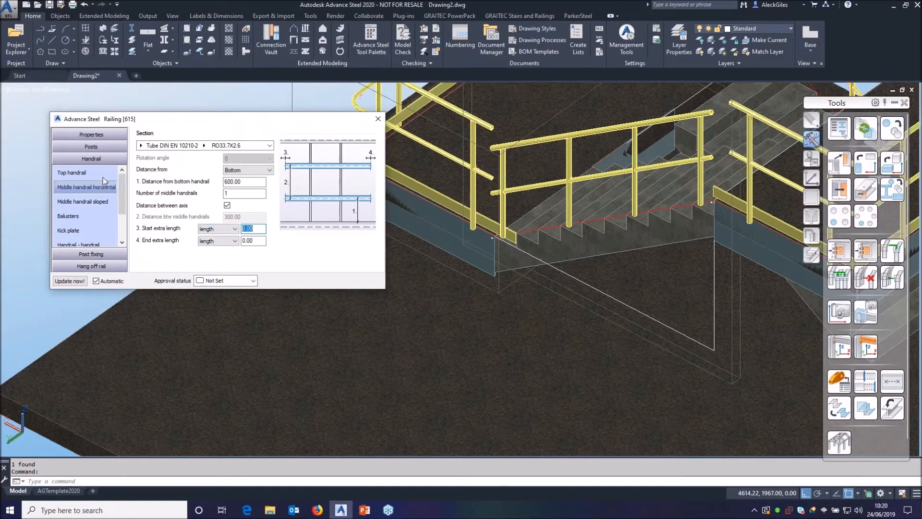
Move the start base point of the upper flight railing's posts by -230 and close its properties.
click(91, 147)
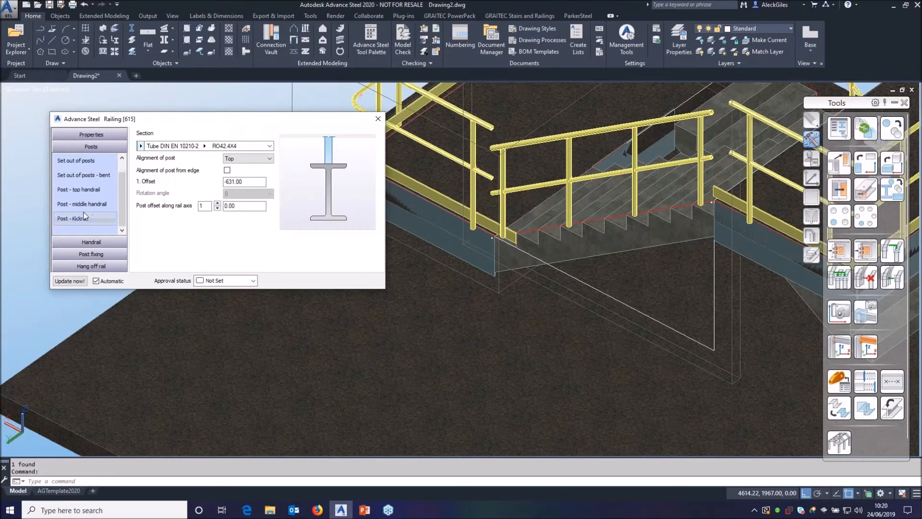
click(94, 175)
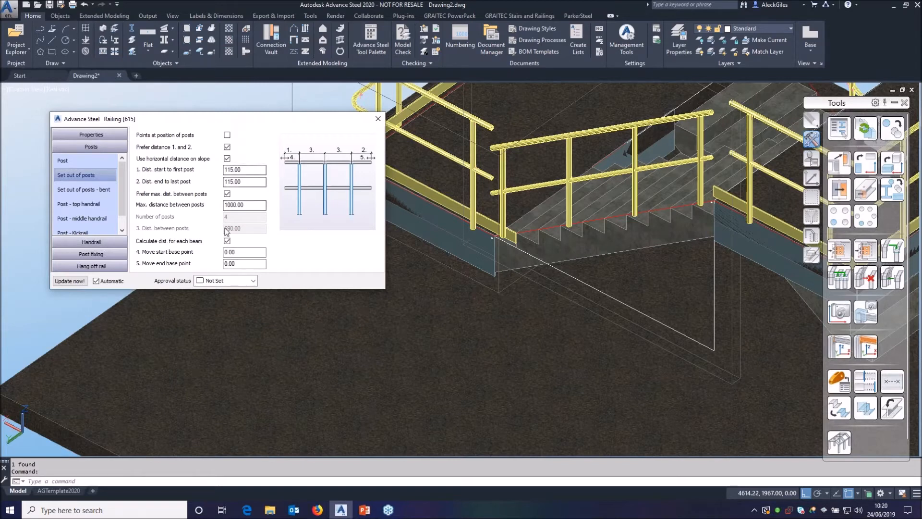
click(228, 253)
double_click(227, 253)
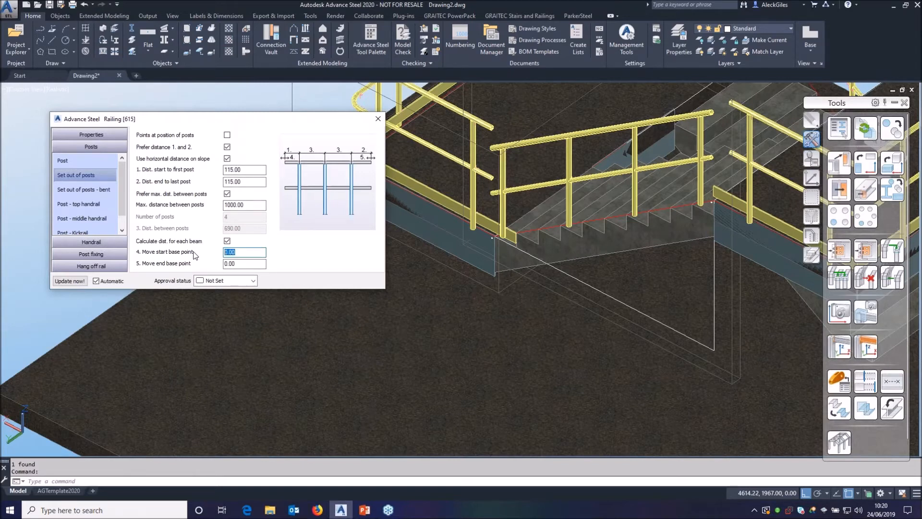
text(-230)
key(Return)
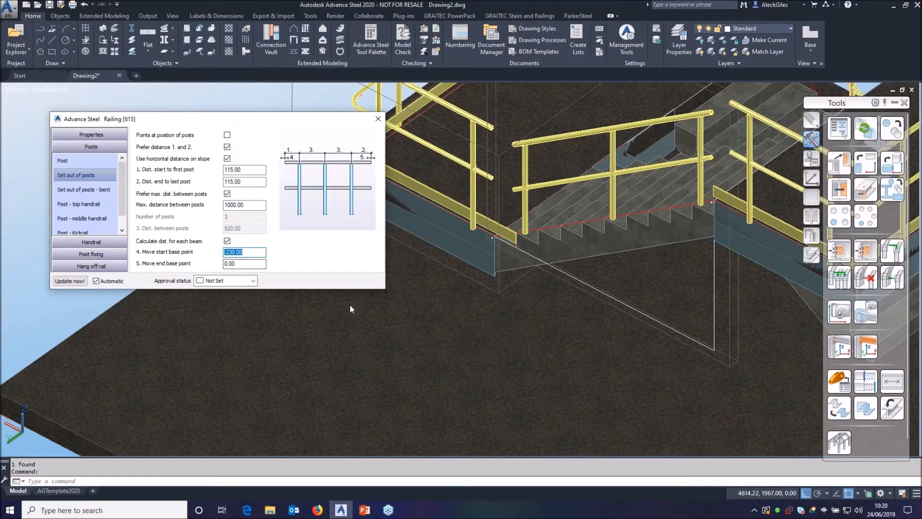
shift+middle_drag(492, 237, 574, 221)
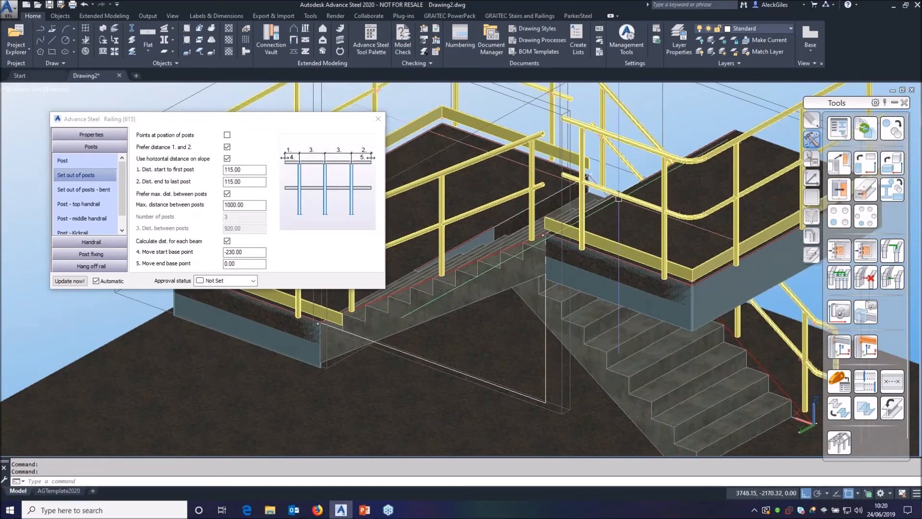
middle_drag(624, 172, 325, 264)
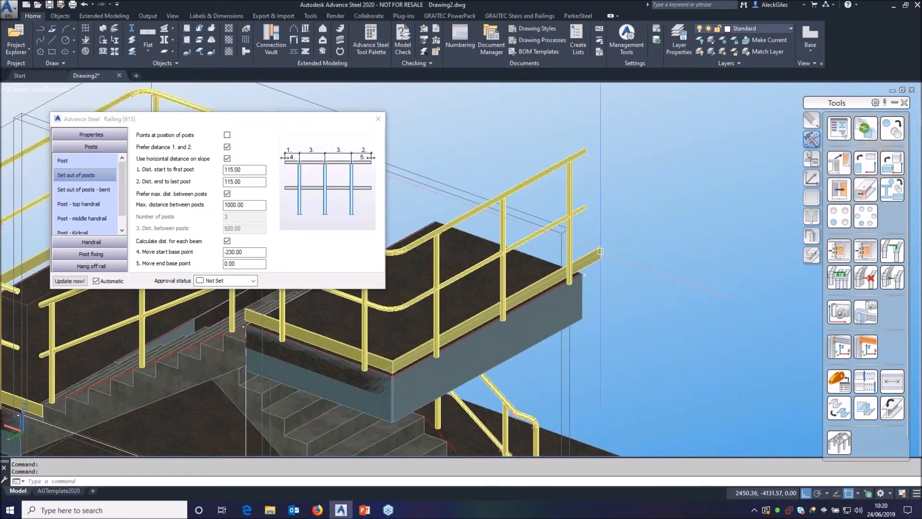
shift+middle_drag(601, 251, 574, 291)
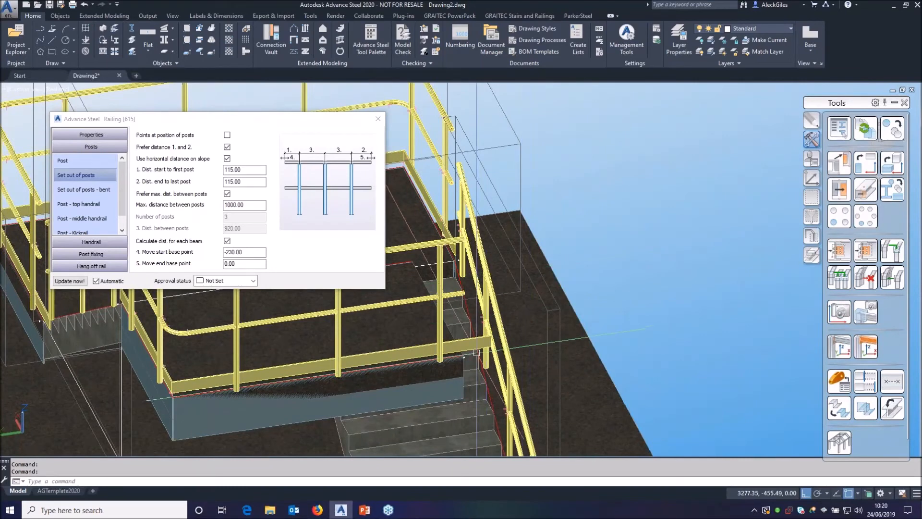
click(378, 119)
Set the end extra length of the top landing railing's kick plate to 0 in its joint properties and close them.
click(327, 258)
right_click(538, 189)
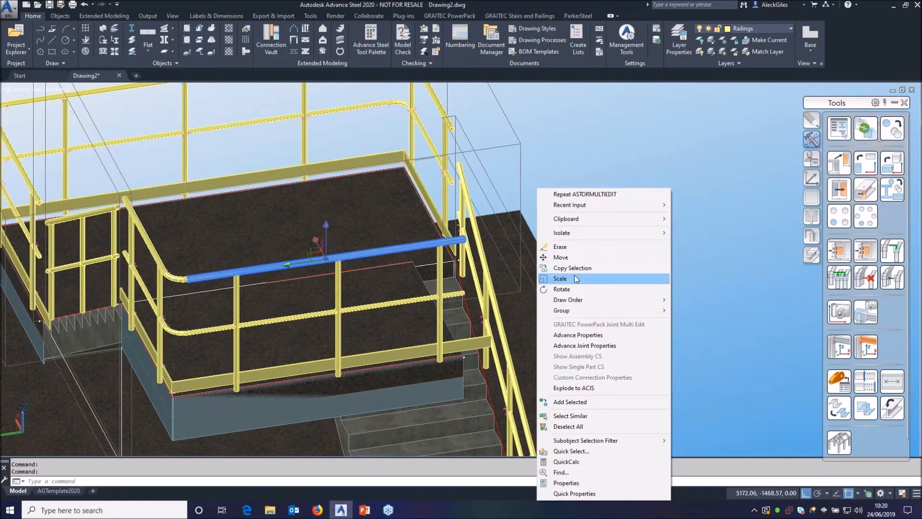
click(601, 344)
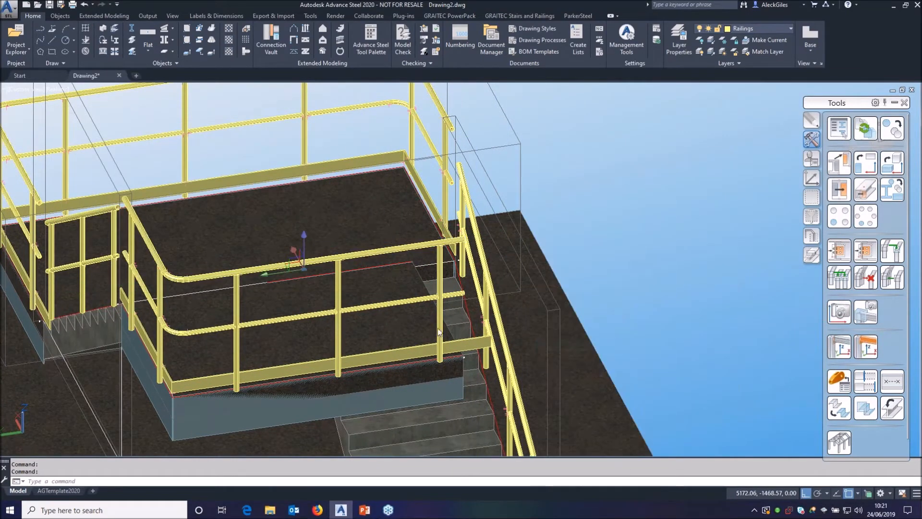
double_click(364, 287)
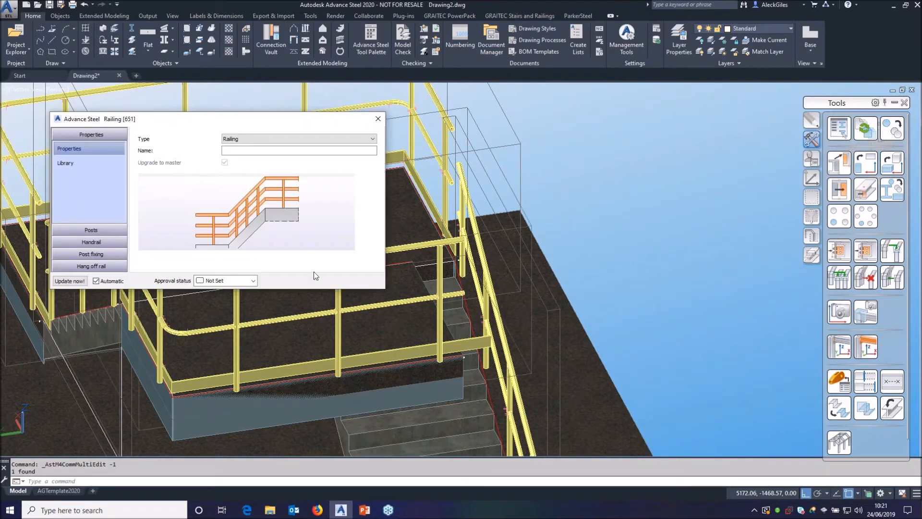
click(106, 246)
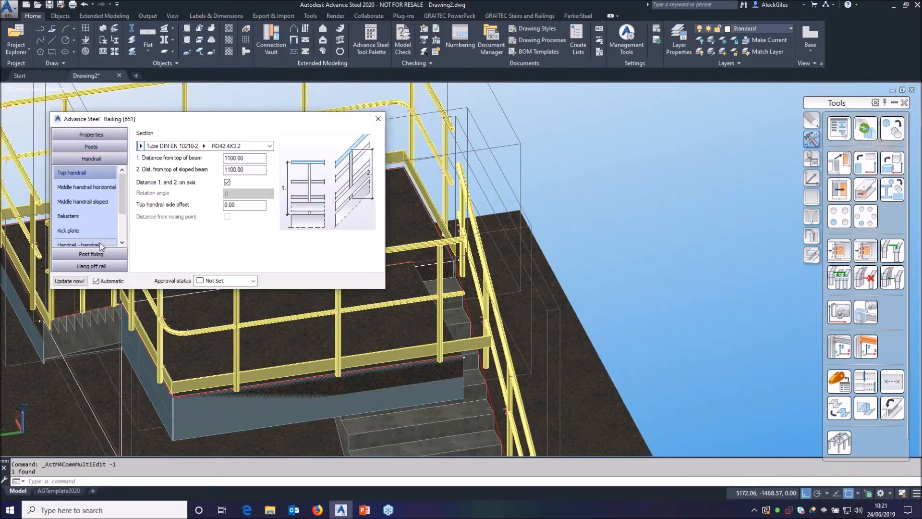
click(76, 231)
double_click(260, 259)
text(00.00)
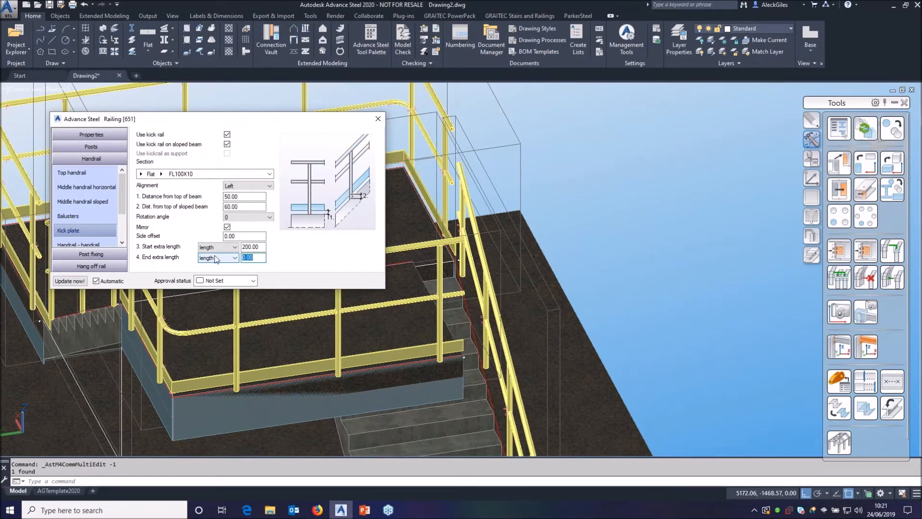
click(378, 119)
Hide the joint boxes around the railings throughout the model.
shift+middle_drag(249, 251, 324, 284)
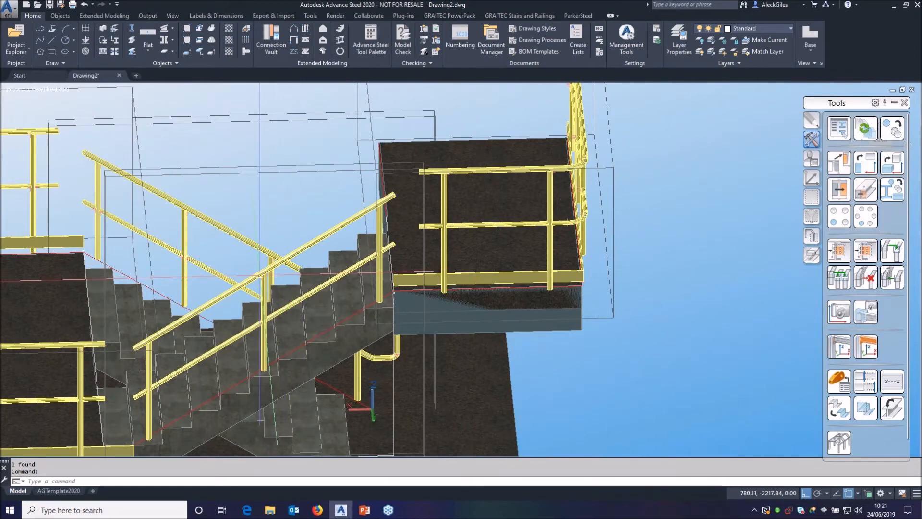
middle_drag(226, 283, 401, 254)
scroll(332, 268, down, 3)
click(811, 235)
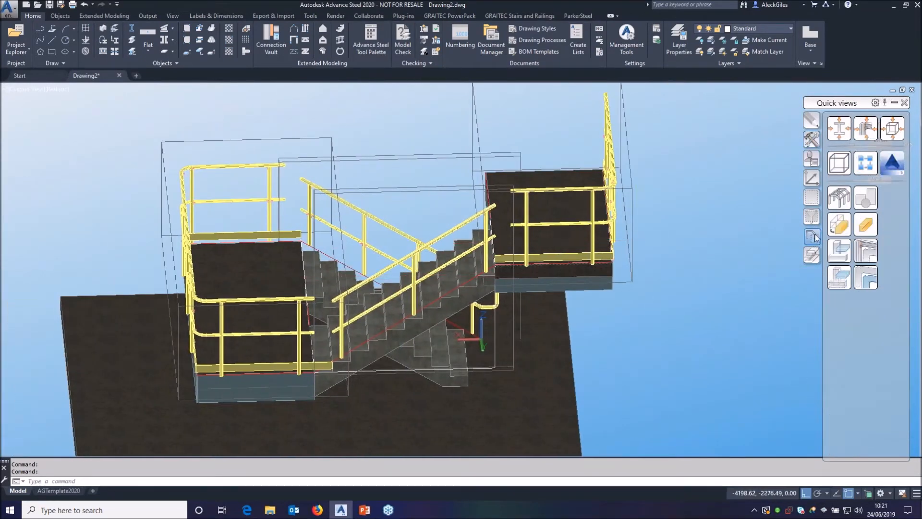
click(868, 163)
Join the lower flight railing's top handrail to the middle landing's top handrail with a Railing joint handrail connection.
shift+middle_drag(413, 241, 402, 220)
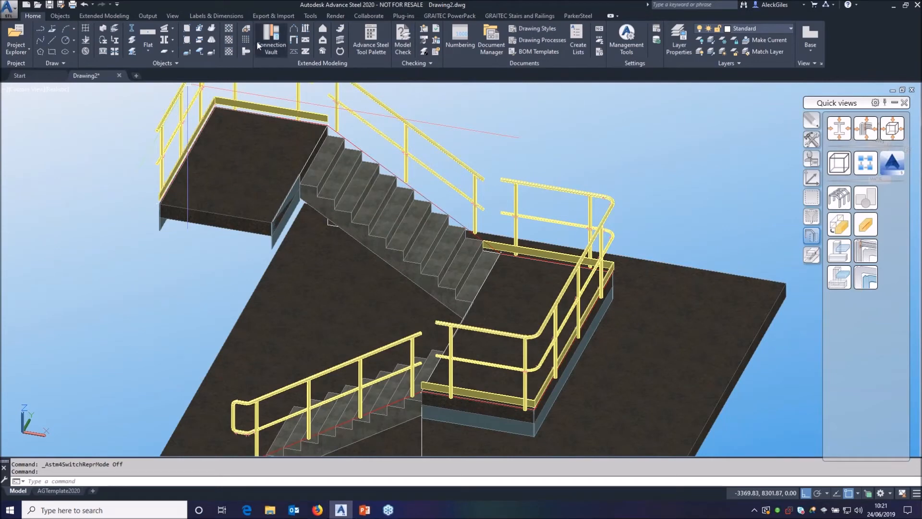
click(269, 48)
click(38, 294)
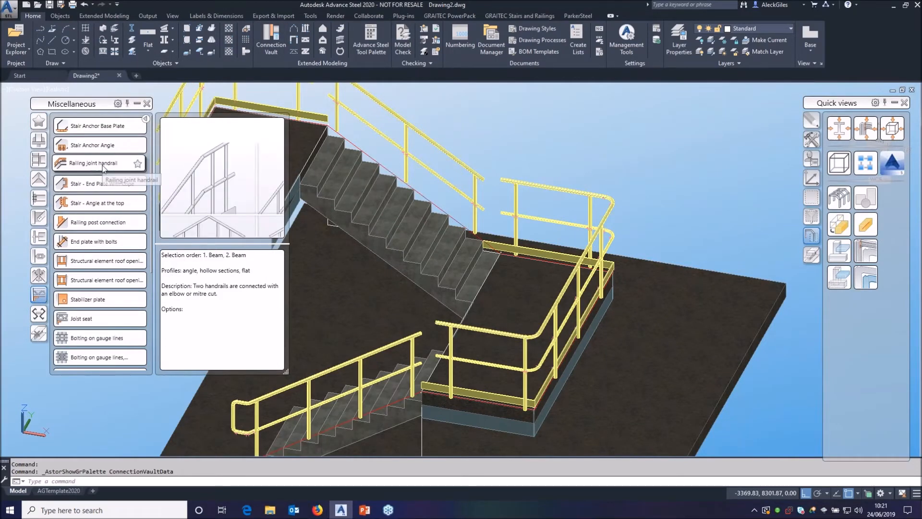
click(102, 183)
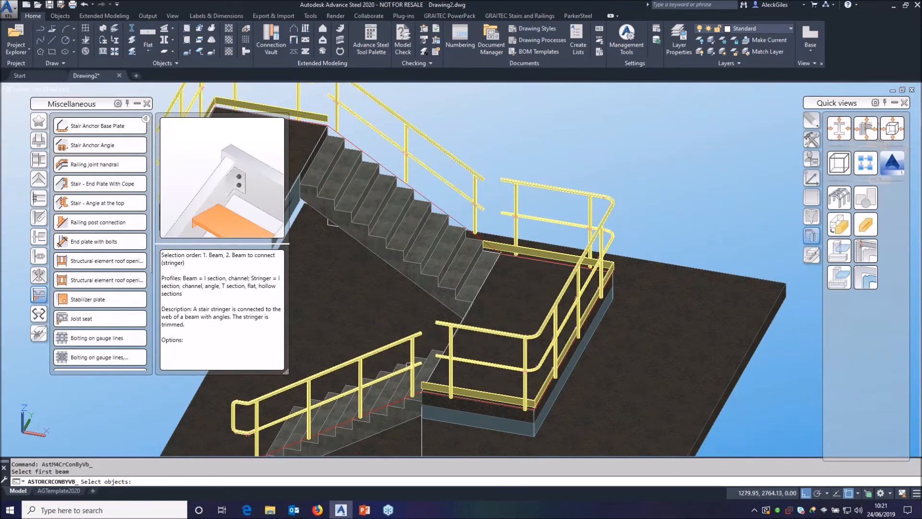
scroll(409, 365, up, 3)
click(417, 302)
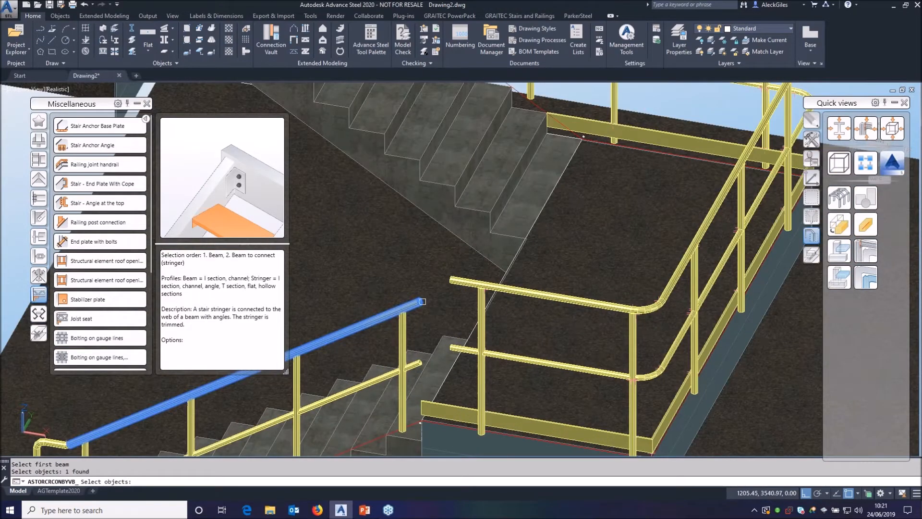
click(476, 291)
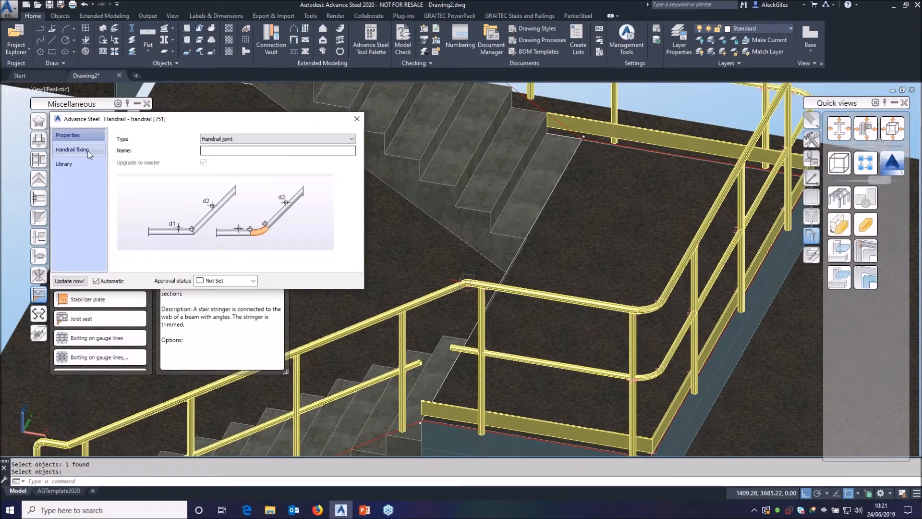
Set the handrail joint's connection type to Radius and its second weld location to Site, and close its properties and the connection vault.
click(72, 149)
click(242, 135)
click(239, 144)
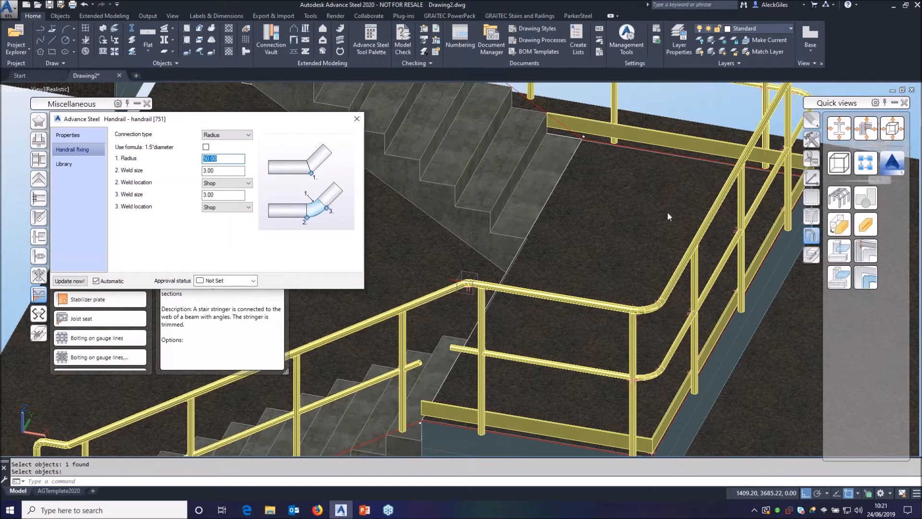
click(242, 185)
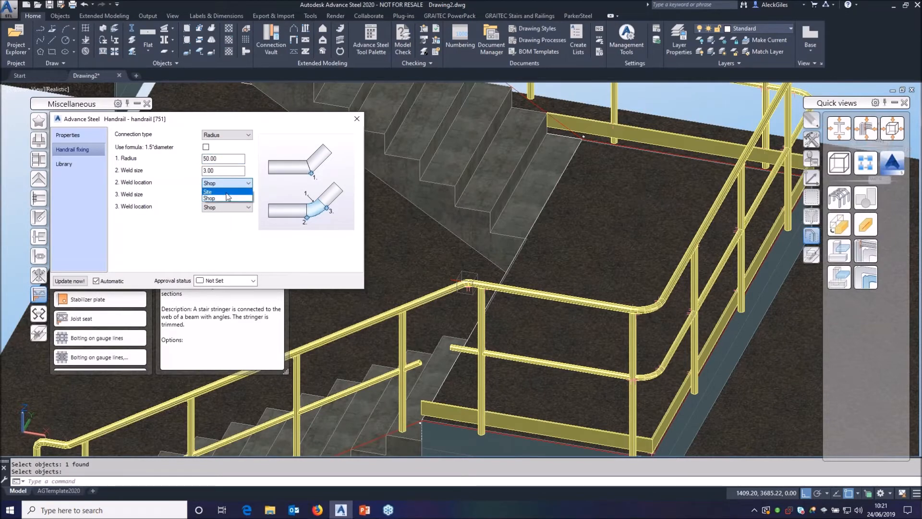
click(227, 192)
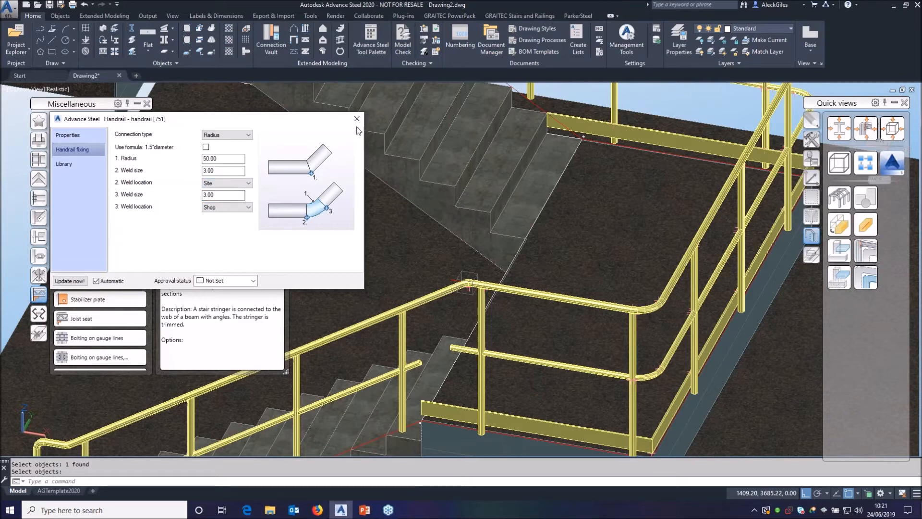
click(146, 103)
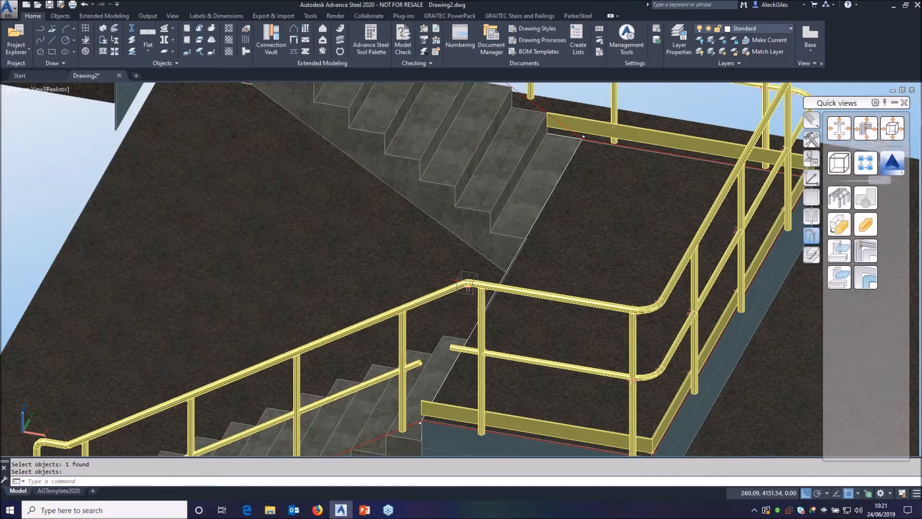
Copy the handrail joint to the middle handrails where the lower flight railing meets the middle landing railing.
click(812, 141)
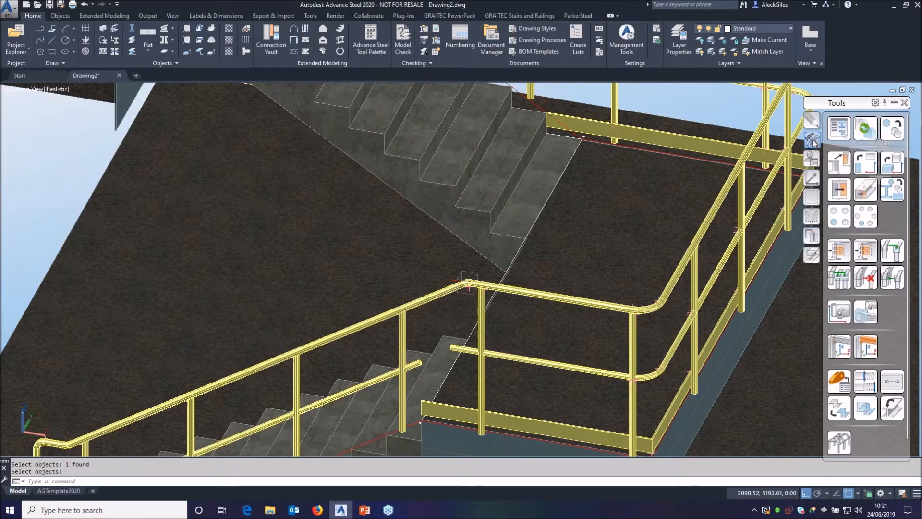
click(841, 250)
click(470, 286)
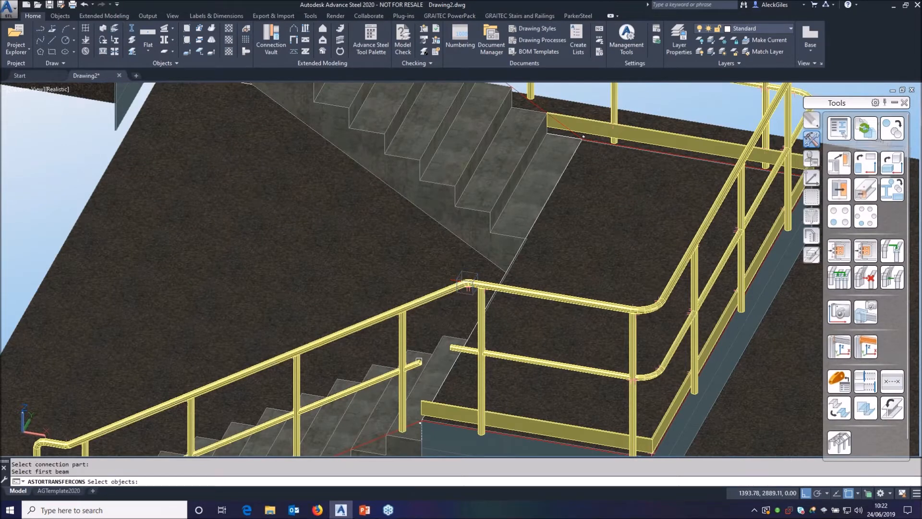
click(419, 361)
right_click(419, 361)
click(452, 345)
right_click(452, 345)
Apply the copied joint to the top and middle handrails where the middle landing railing meets the upper flight railing.
middle_drag(625, 226, 449, 324)
middle_drag(426, 185, 483, 327)
click(486, 231)
right_click(486, 231)
click(448, 232)
right_click(449, 232)
click(487, 298)
right_click(487, 298)
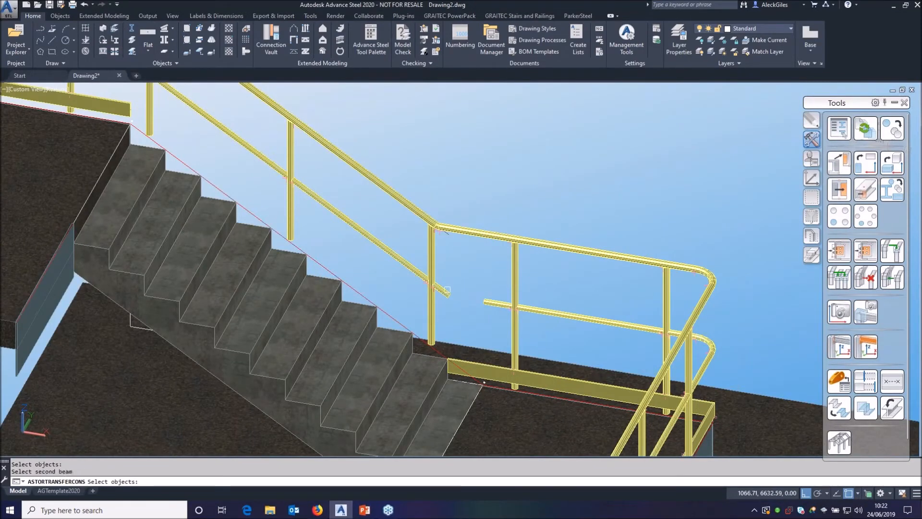
click(450, 292)
right_click(451, 291)
Apply the copied joint to the top and middle handrails between the upper flight and top landing railings, and finish copying.
shift+middle_drag(386, 228, 382, 248)
click(347, 210)
right_click(337, 202)
click(305, 181)
right_click(304, 181)
click(344, 276)
right_click(343, 276)
click(300, 244)
right_click(321, 274)
right_click(453, 204)
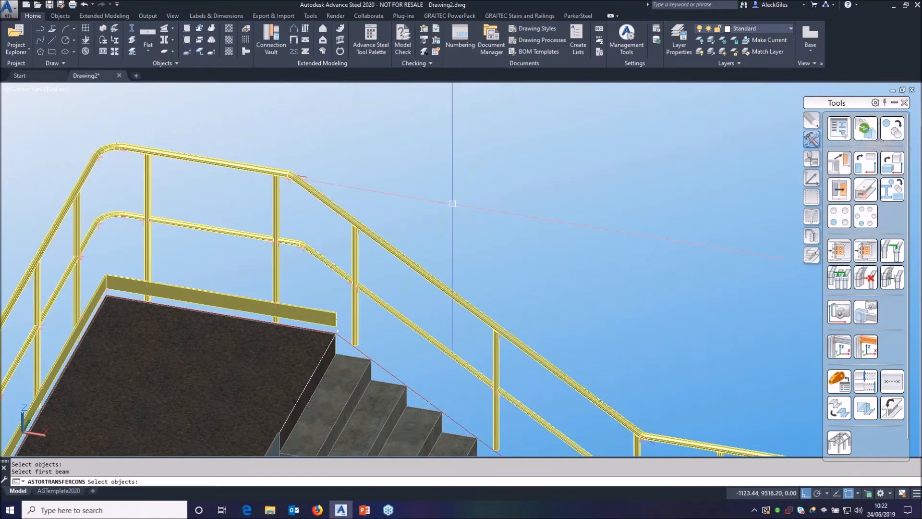
Begin a new hand-railing on the lower flight, selecting its base beam and a start point at the flight's top end.
scroll(453, 204, down, 2)
middle_drag(504, 264, 584, 107)
middle_drag(523, 306, 436, 322)
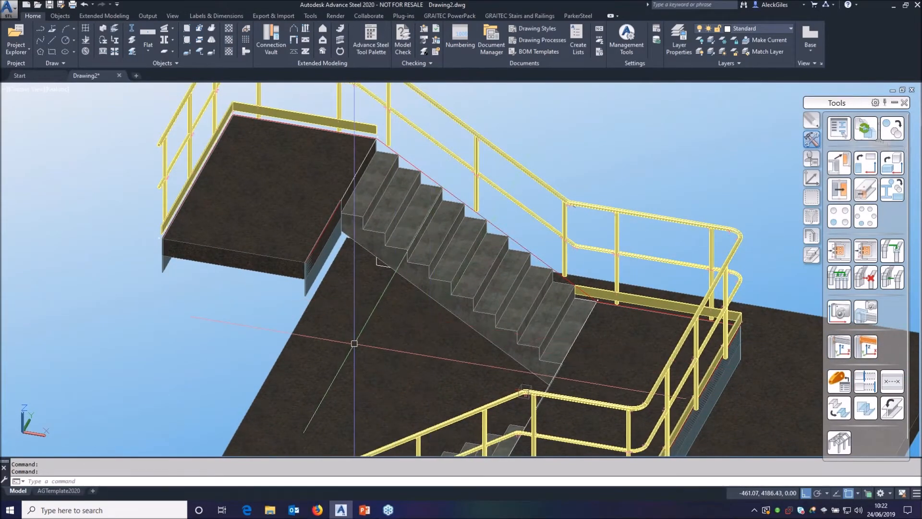
shift+middle_drag(435, 320, 412, 352)
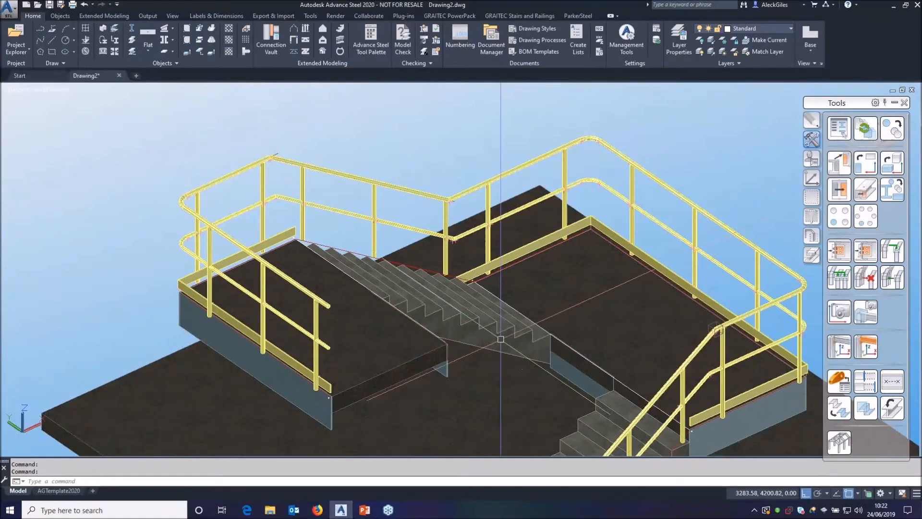
middle_drag(481, 411, 418, 222)
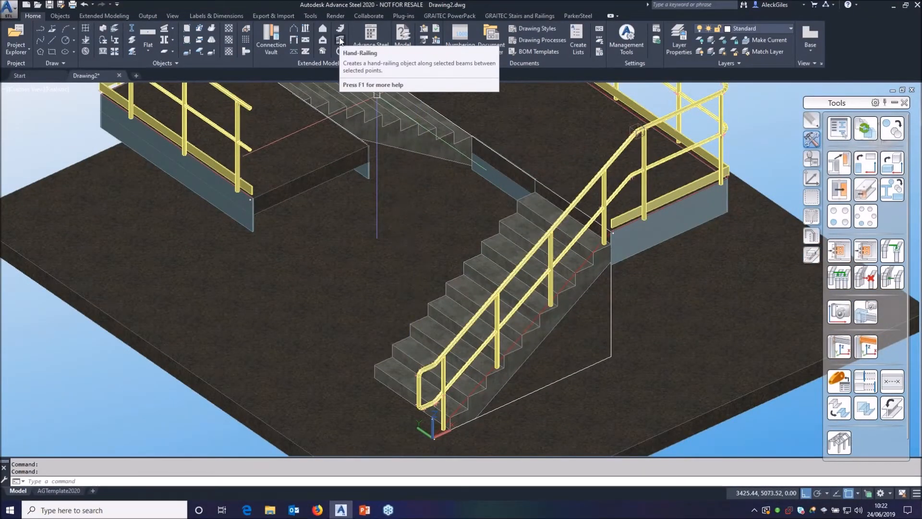
click(340, 41)
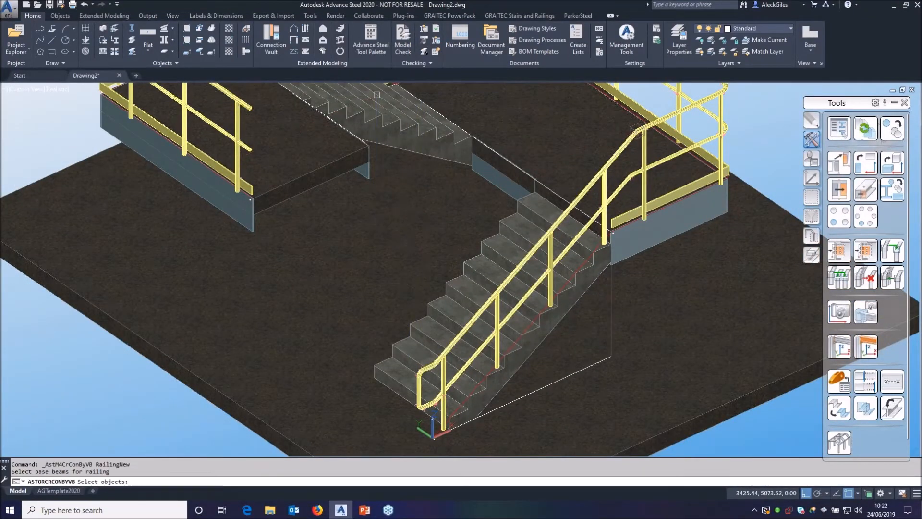
click(469, 265)
key(Return)
click(611, 234)
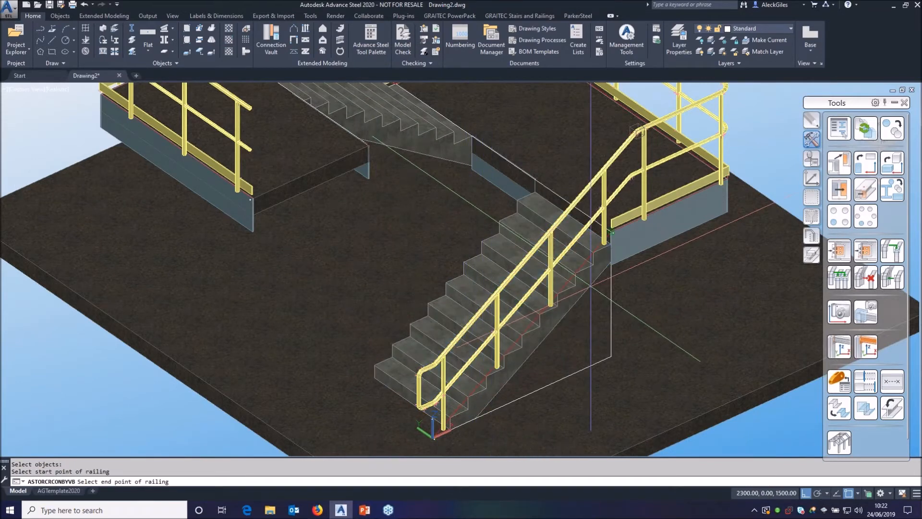
Finish placing the second railing along the lower stair flight by picking its end point and declining a nosing point.
click(589, 286)
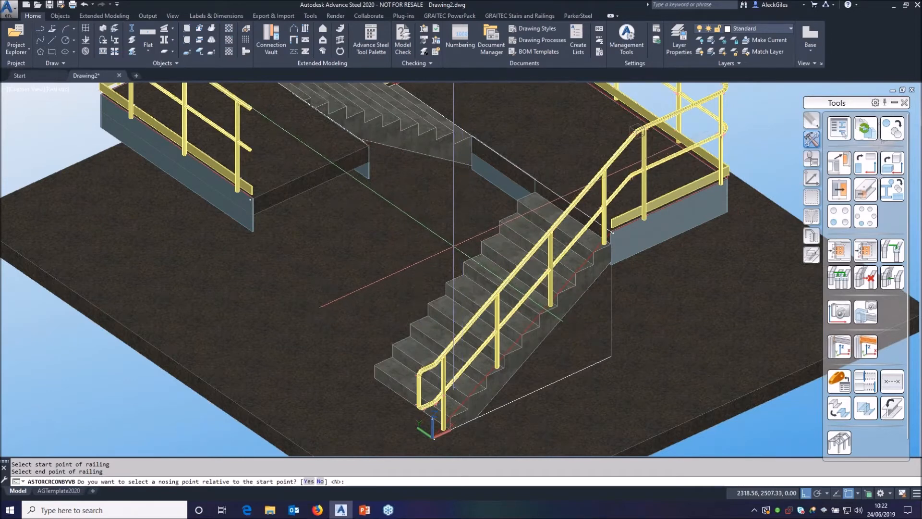
right_click(457, 245)
click(478, 301)
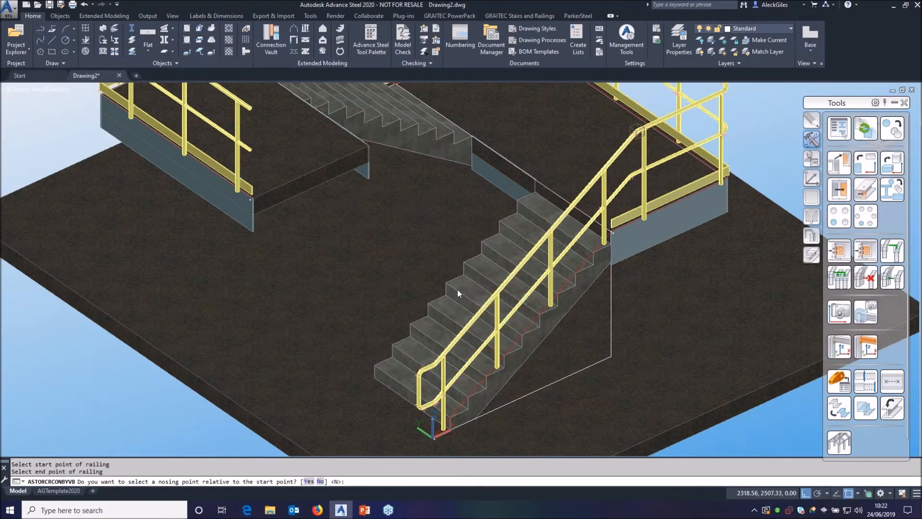
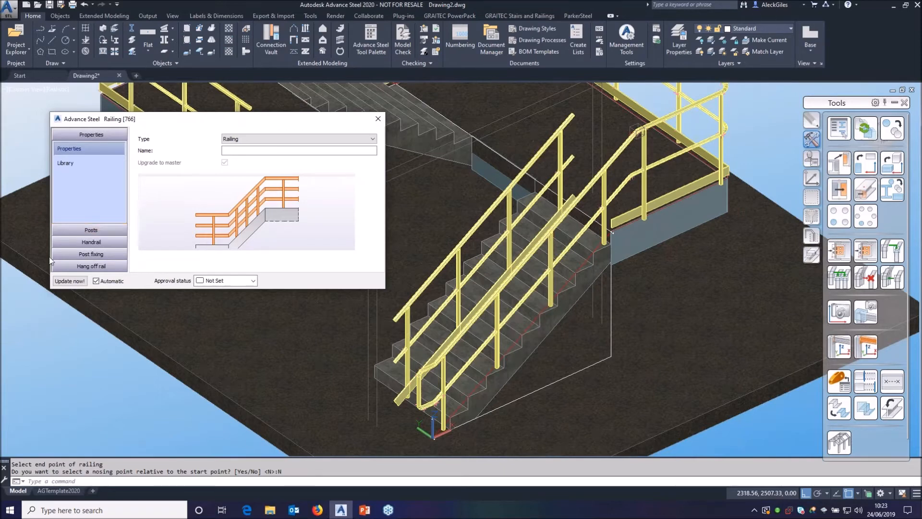
Set the post offset of the new stair railing to 550.
click(81, 232)
double_click(239, 182)
text(550)
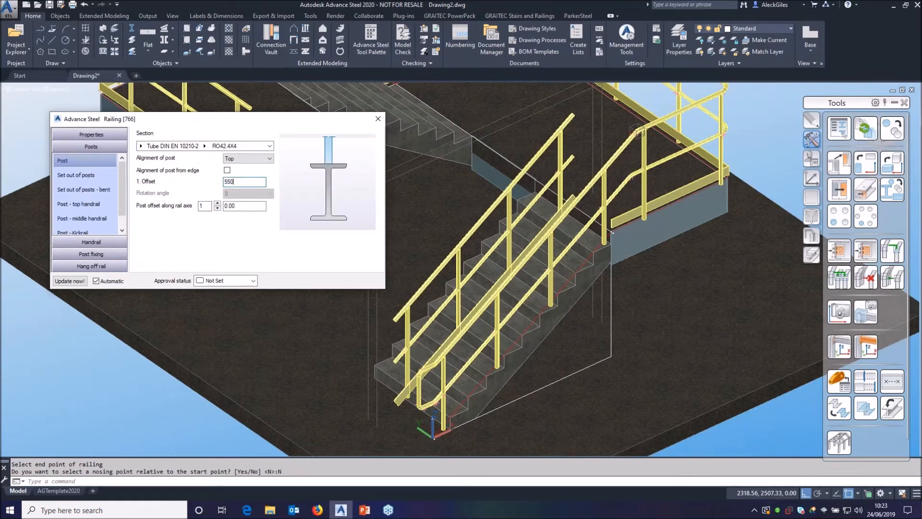
key(Return)
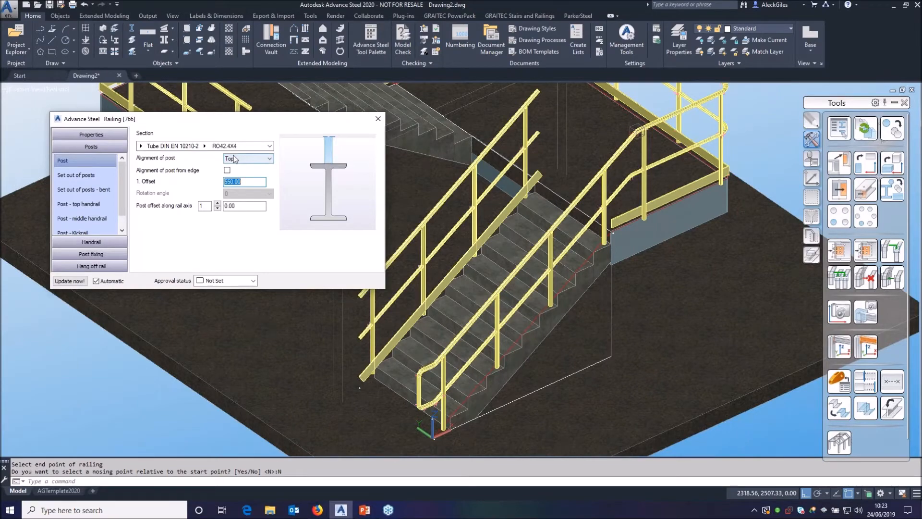
shift+middle_drag(478, 248, 517, 253)
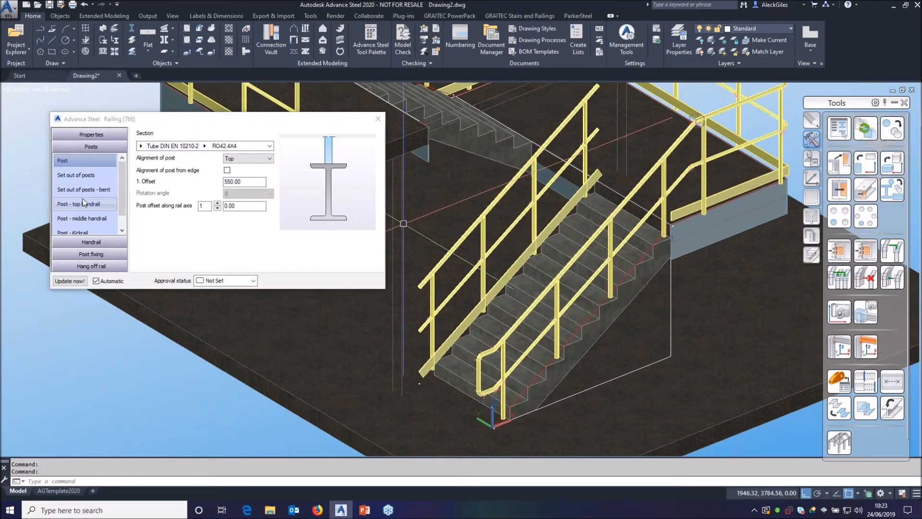
Turn off the kick rail on the new stair railing.
click(87, 242)
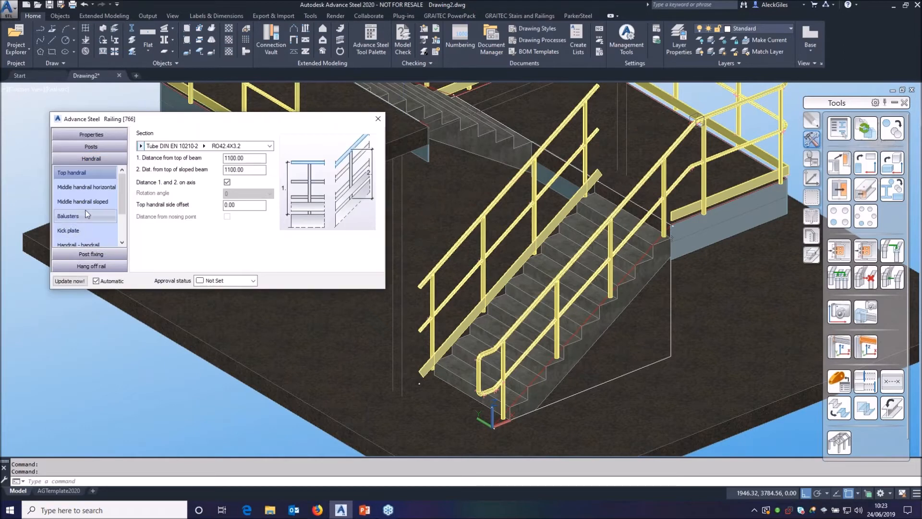
click(78, 235)
click(228, 135)
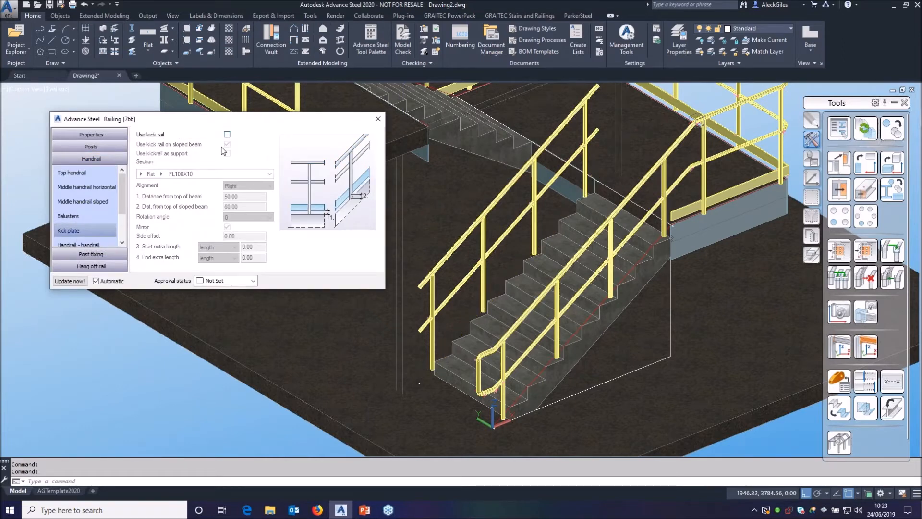
Set the stair railing's top handrail to 900 above the sloped beam and the sloped middle handrail distance to 450.
click(84, 173)
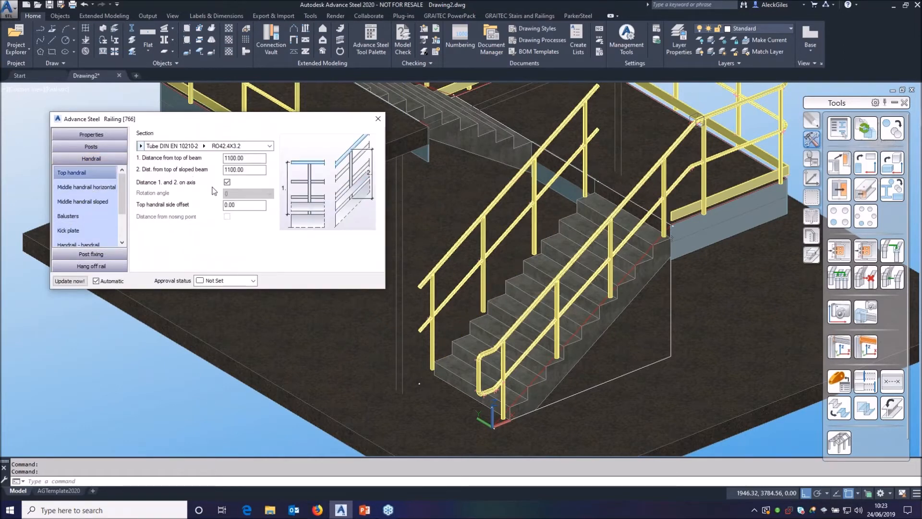
double_click(244, 169)
text(900)
key(Return)
click(83, 201)
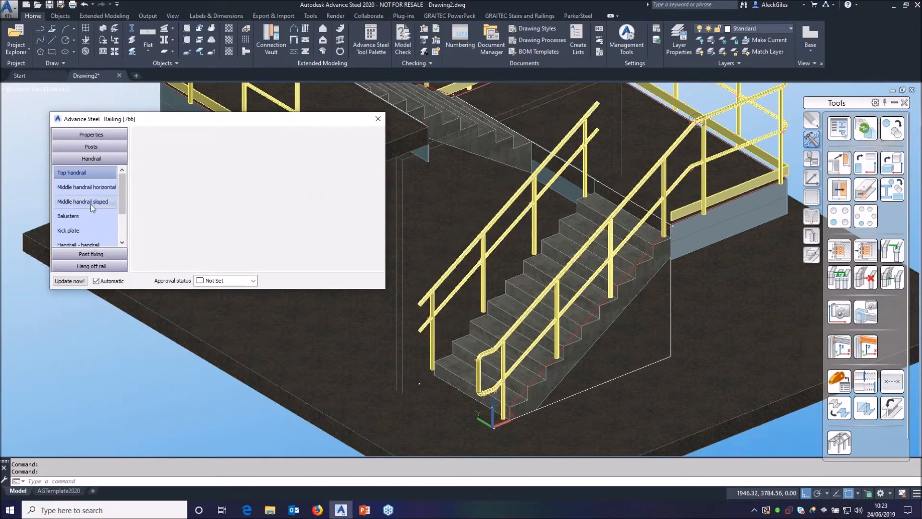
text(450)
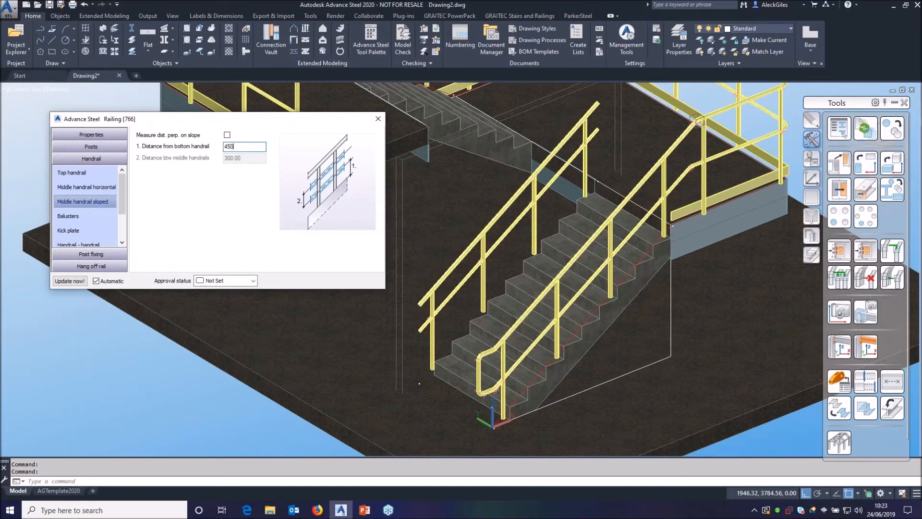
key(Return)
Give the start end of the stair railing's handrail a Loop return with a height of 450, and close the railing properties.
scroll(114, 240, down, 2)
click(85, 230)
click(248, 136)
click(246, 172)
click(248, 136)
click(250, 178)
double_click(242, 211)
text(4)
key(Return)
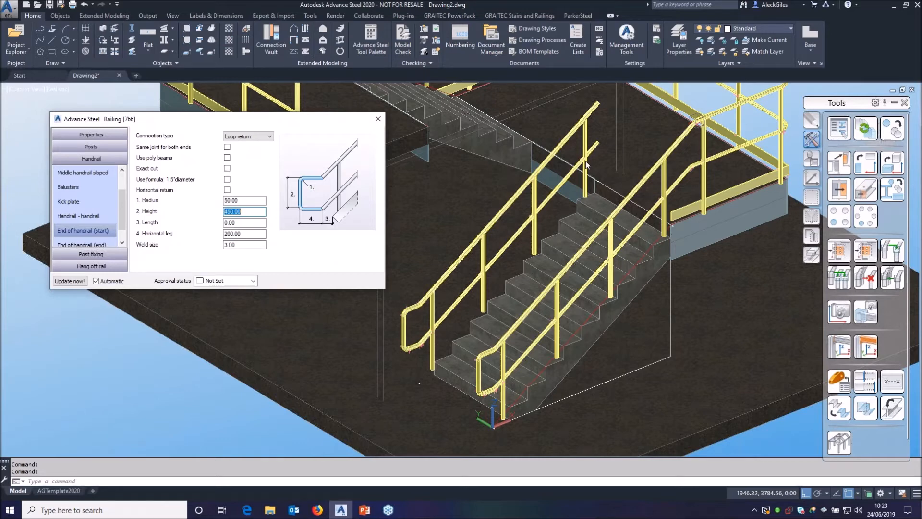
click(380, 123)
Create a railing on the short landing edge between the two stair flights, without a nosing point.
shift+middle_drag(566, 180, 614, 189)
middle_drag(505, 174, 445, 260)
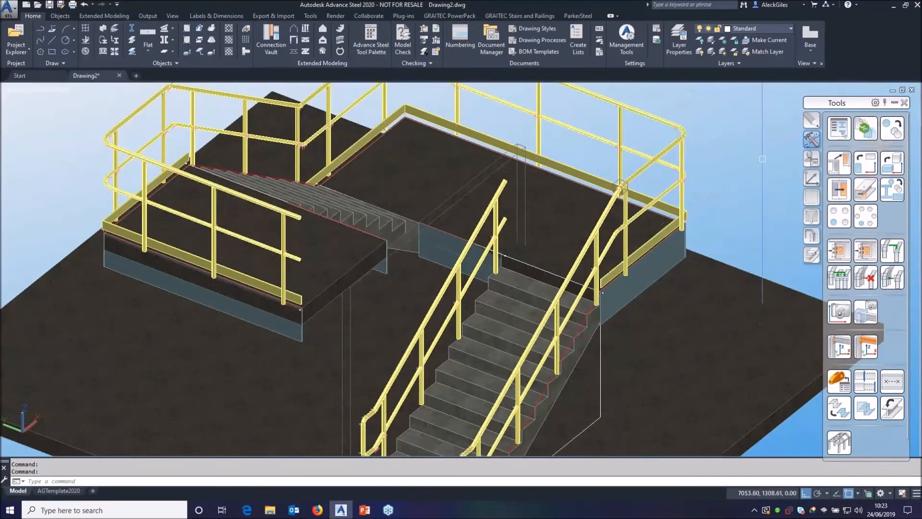
click(338, 40)
click(434, 260)
key(Return)
click(418, 222)
click(485, 247)
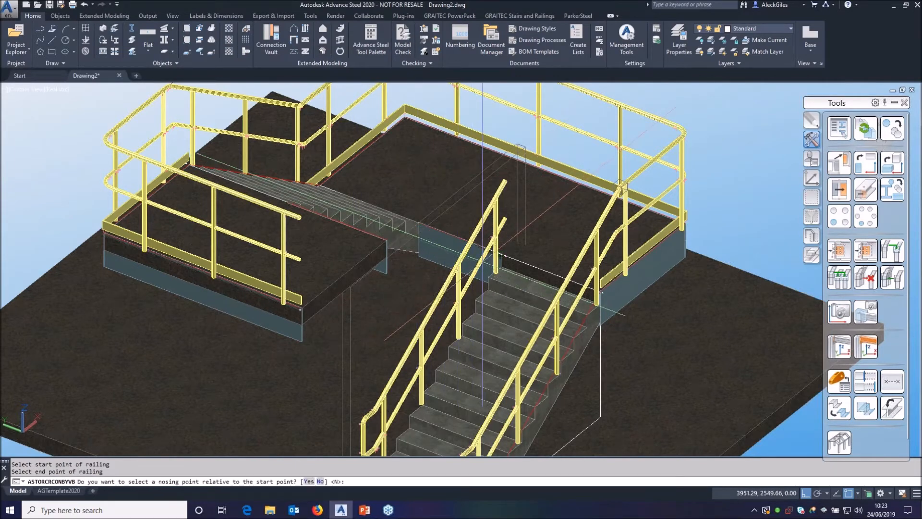
right_click(312, 203)
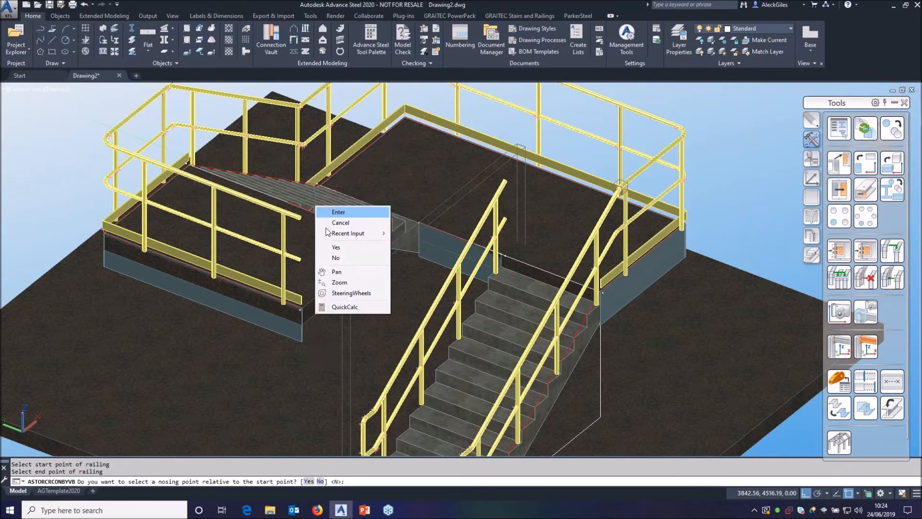
click(341, 253)
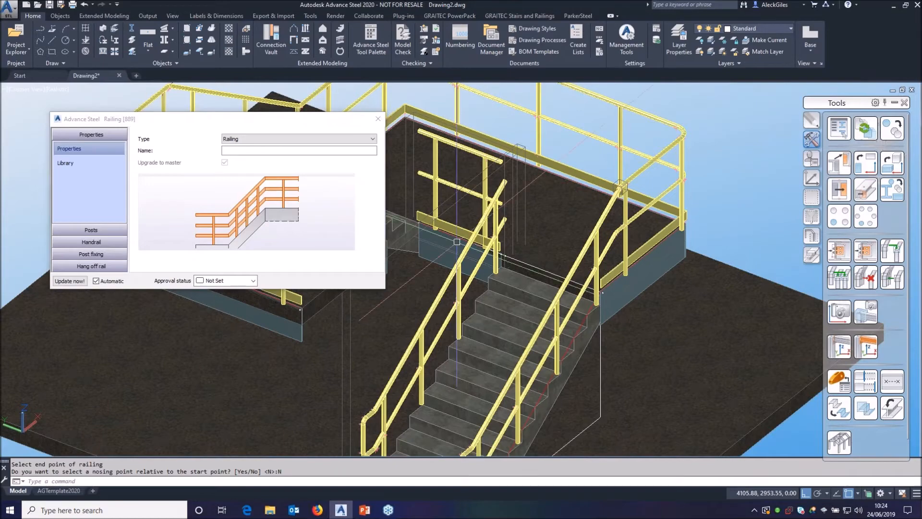
Set the post offset of the short landing railing to 45.
scroll(480, 250, up, 5)
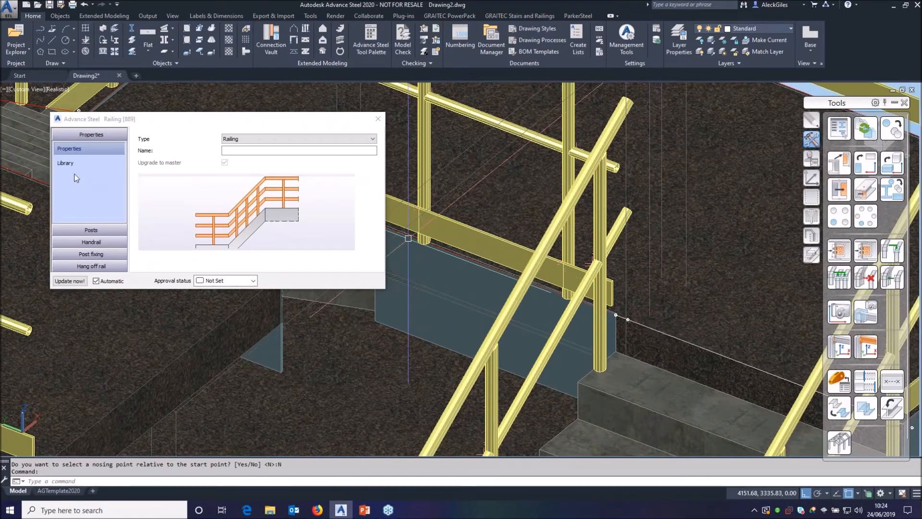
click(79, 230)
key(Tab)
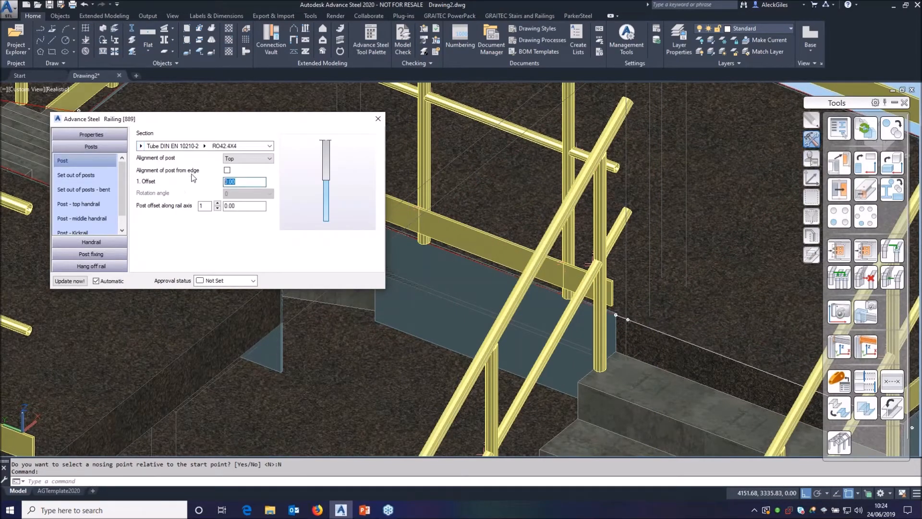
text(45)
key(Return)
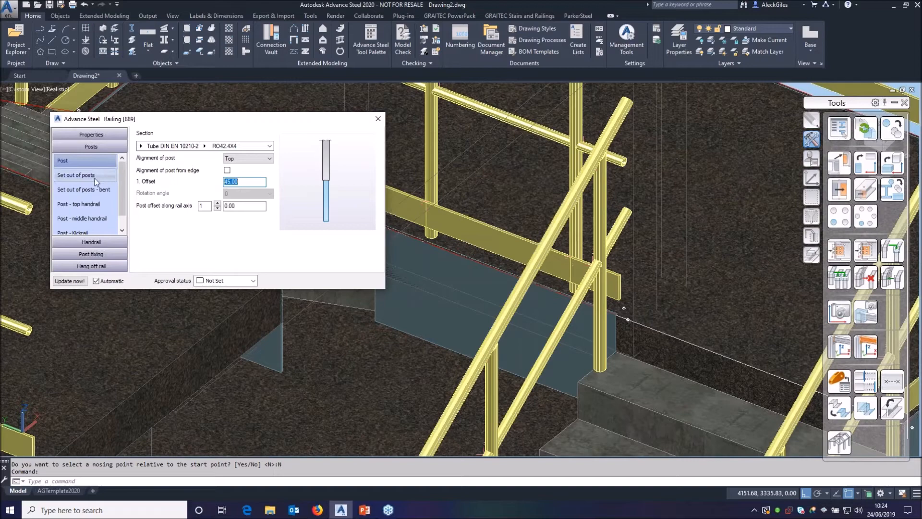
Set the landing railing's post-to-kickrail connection type to Continue - welded.
click(88, 234)
click(245, 137)
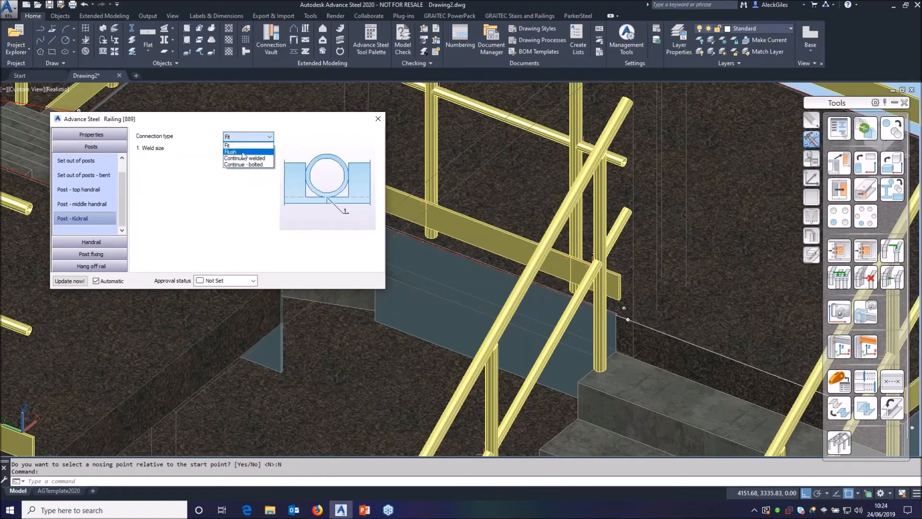
click(244, 158)
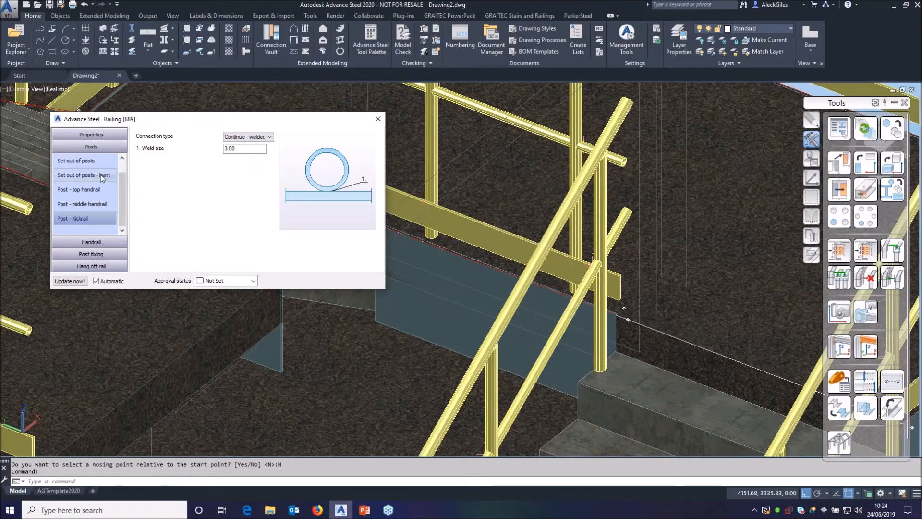
Set the kick plate alignment of the landing railing to Left.
click(89, 240)
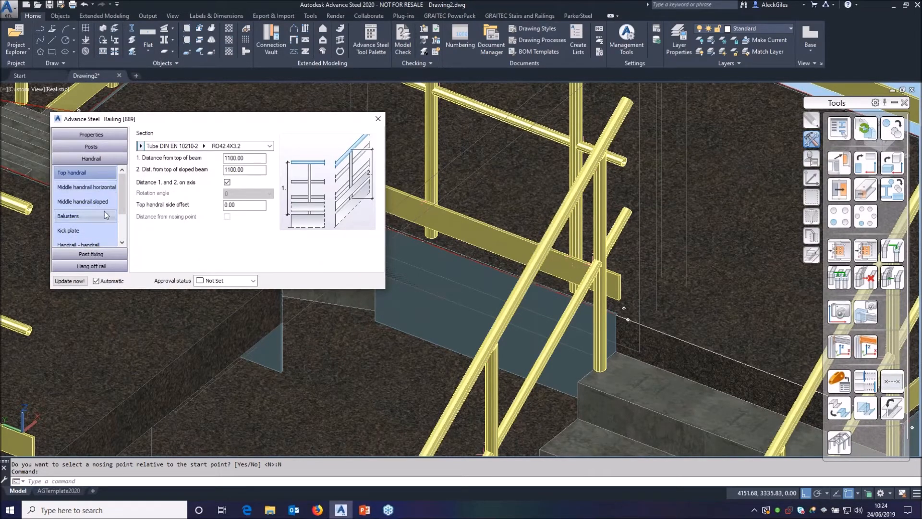
click(102, 231)
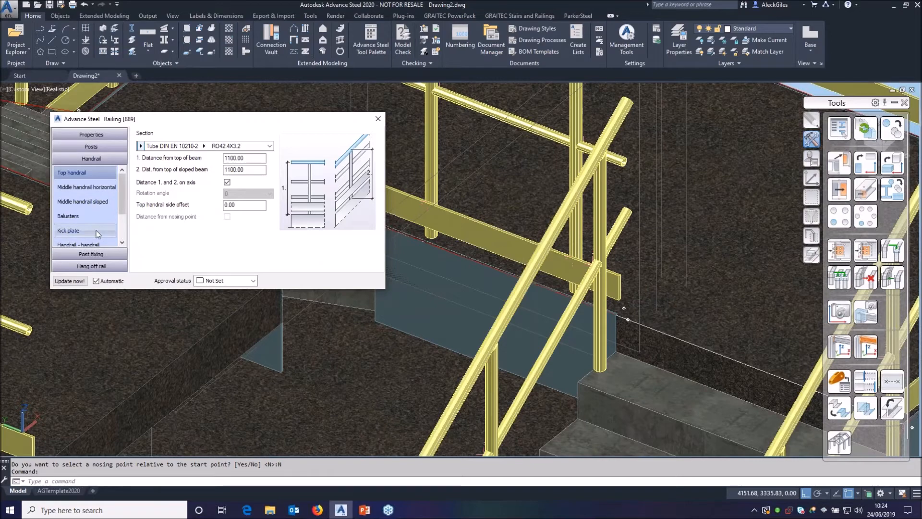
click(247, 186)
click(238, 199)
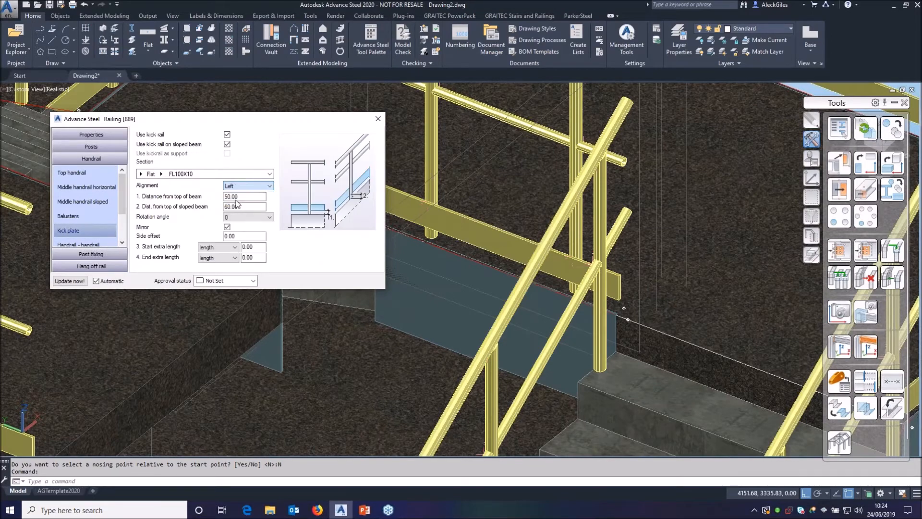
shift+middle_drag(477, 288, 565, 265)
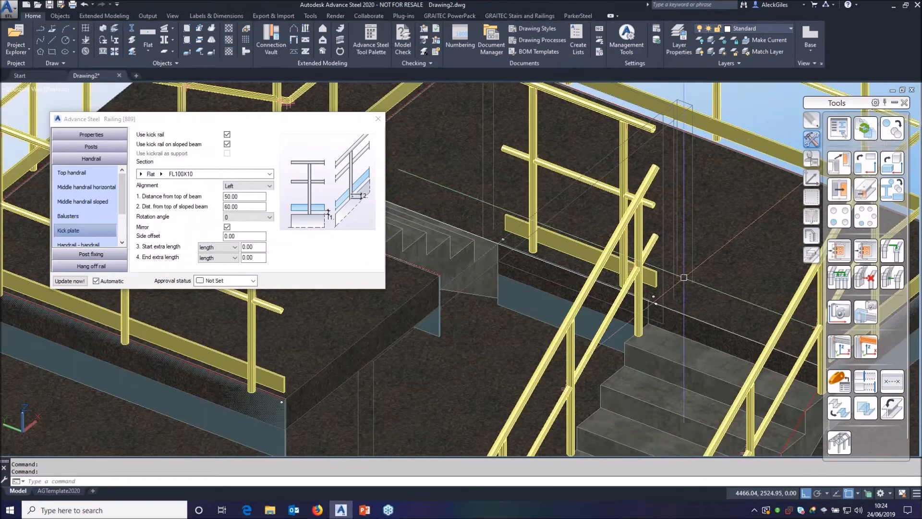
scroll(649, 292, up, 3)
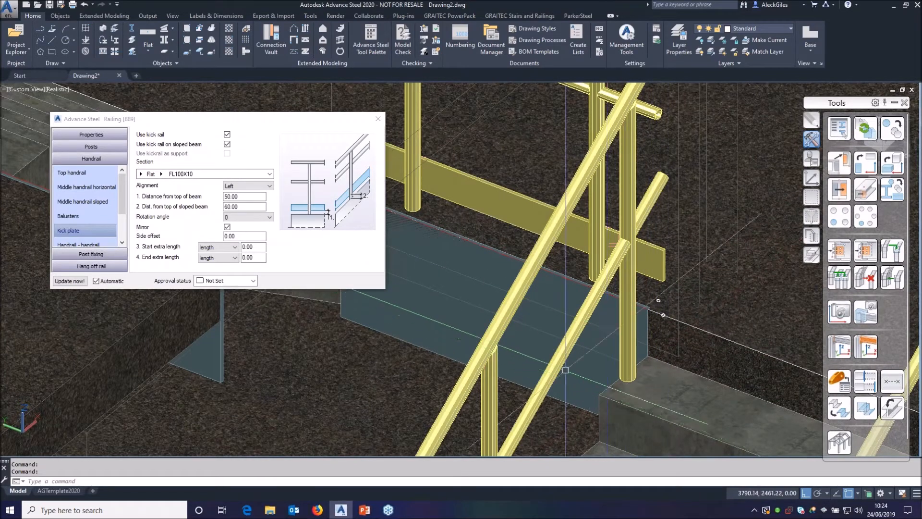
Move both the start and end base points of the landing railing by 50 in the post set-out.
click(92, 147)
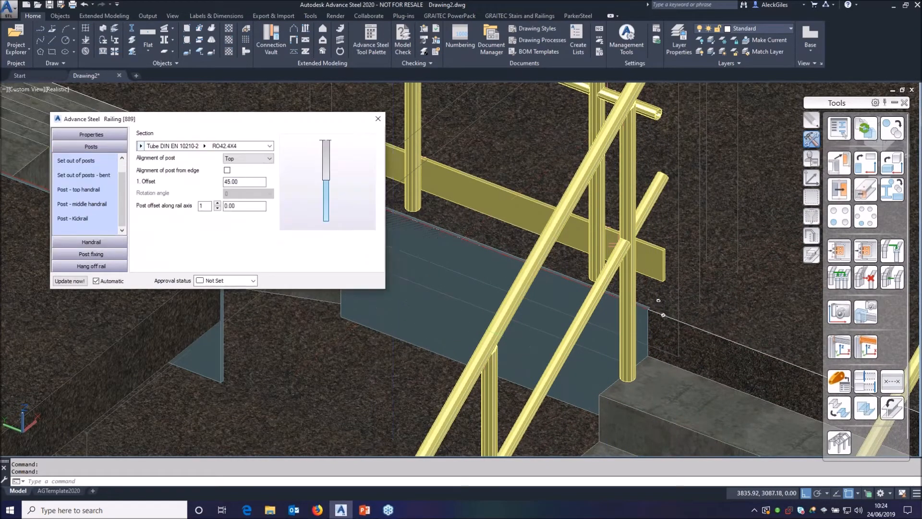
click(91, 160)
click(235, 252)
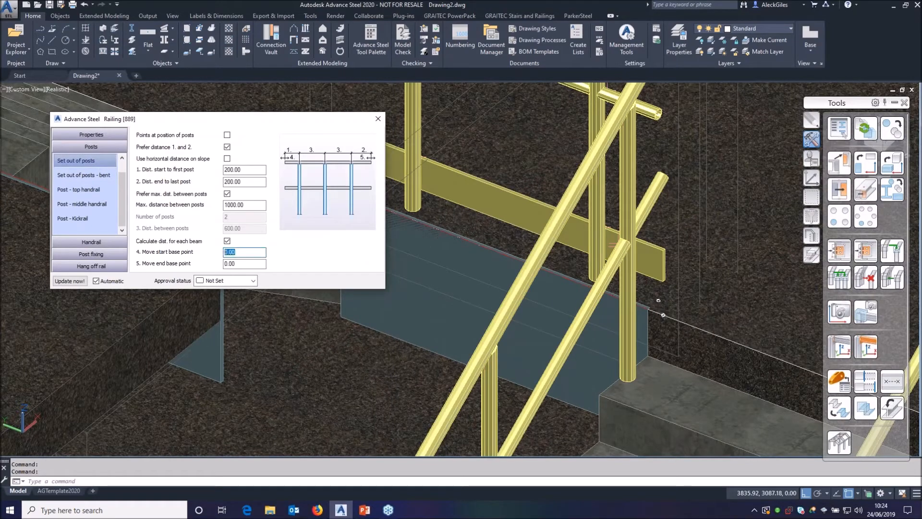
text(50)
key(Return)
click(264, 263)
text(50)
key(Return)
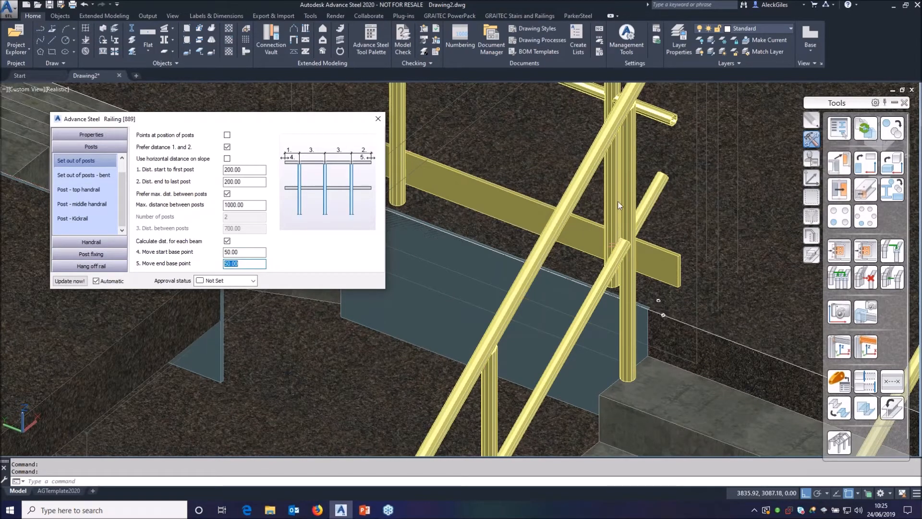
scroll(583, 262, up, 2)
middle_drag(608, 193, 585, 233)
scroll(585, 233, down, 5)
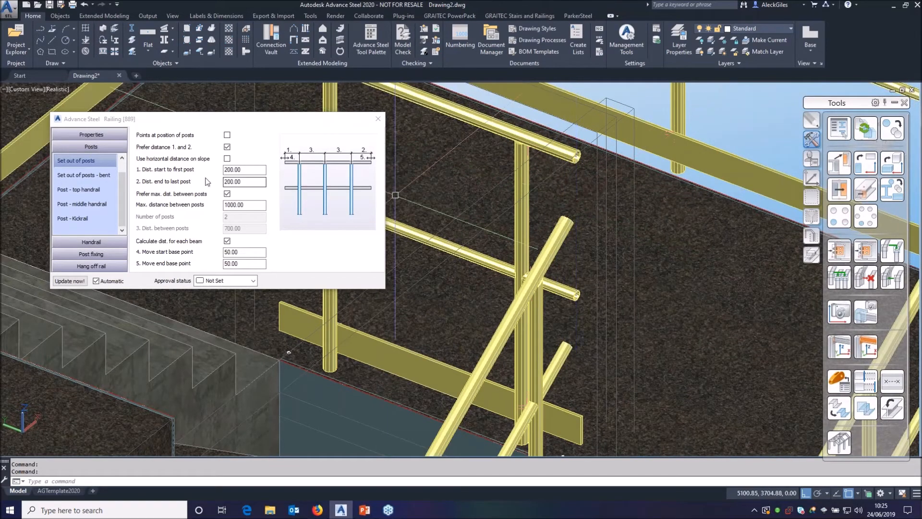
Set the landing railing's handrail end to Down stand with a middle handrail length of 80, and close the railing properties.
click(87, 242)
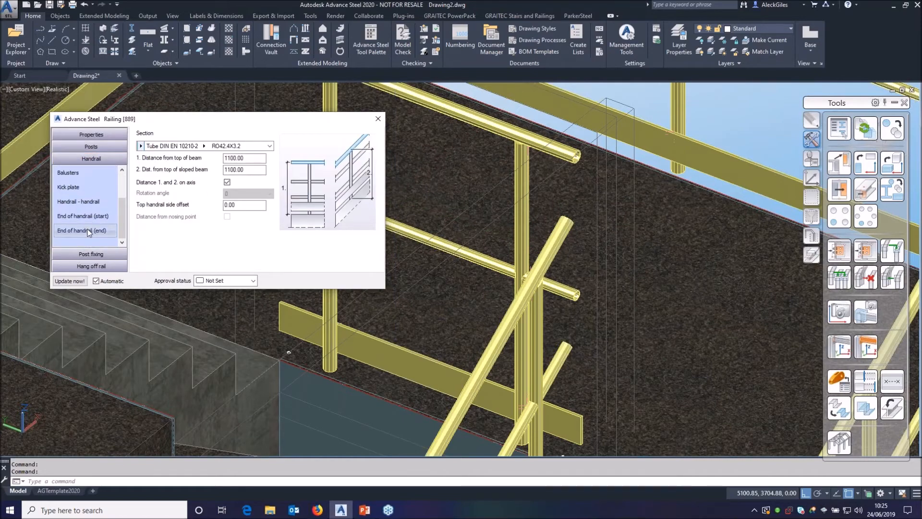
click(89, 231)
click(251, 137)
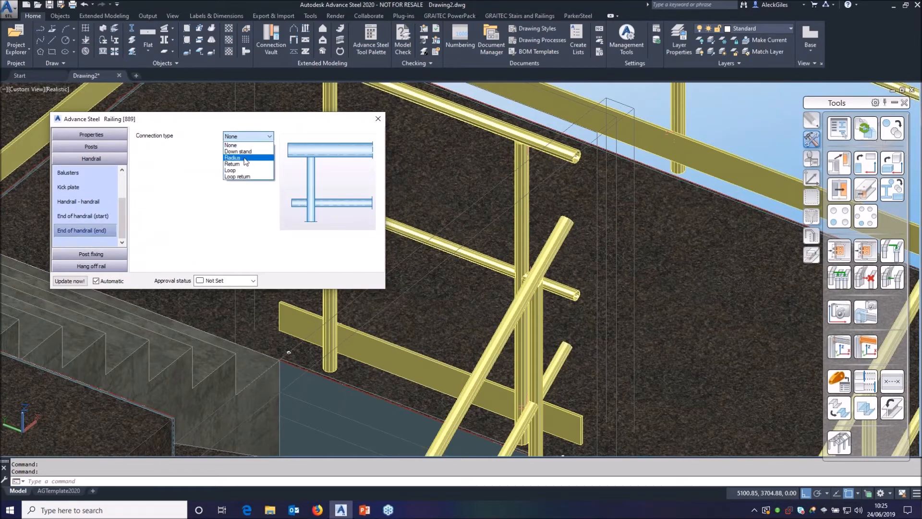
click(238, 151)
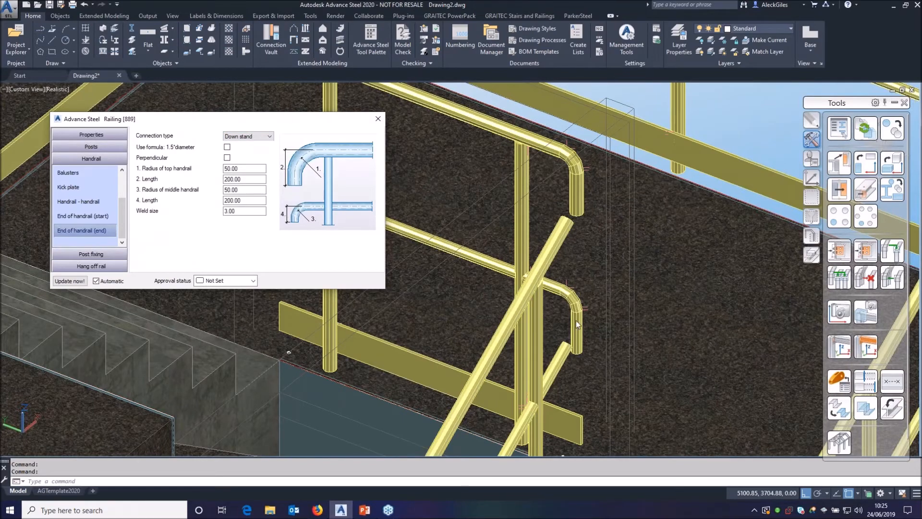
double_click(246, 200)
text(80)
key(Return)
click(379, 119)
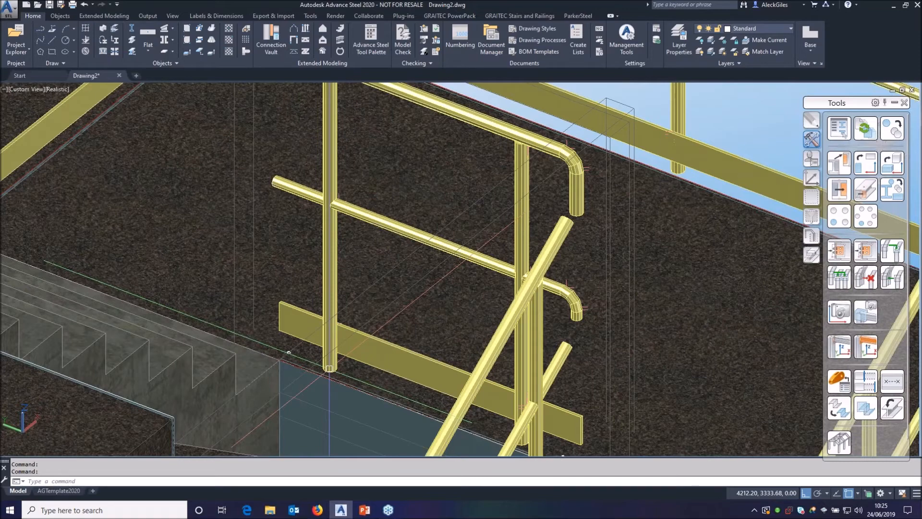
scroll(289, 352, down, 8)
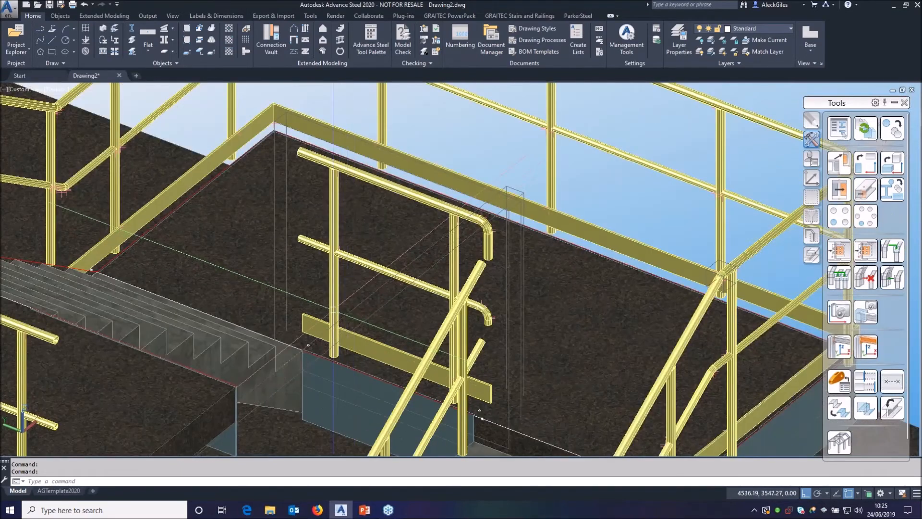
Create a railing along the open side of the upper stair flight from the lower flight railing's settings, without a nosing point.
scroll(424, 273, down, 3)
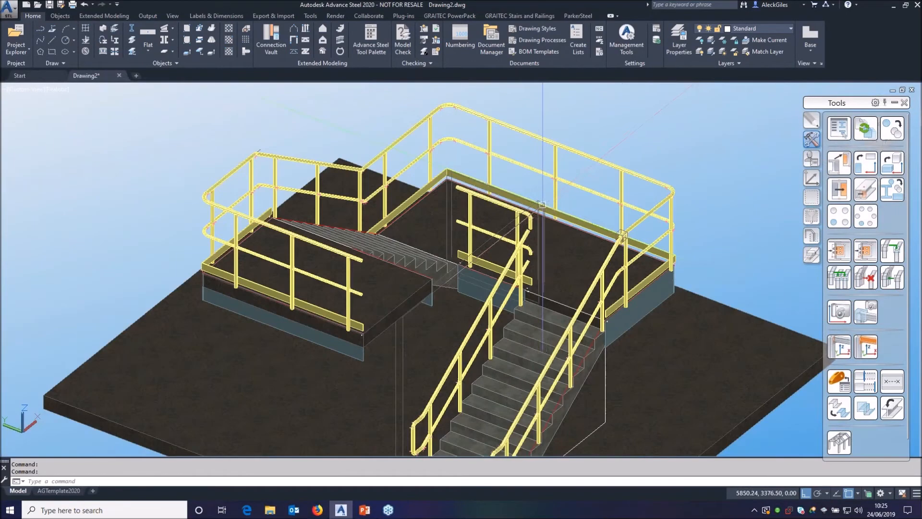
click(866, 250)
click(465, 338)
click(446, 282)
key(Return)
shift+middle_drag(446, 282, 337, 282)
click(502, 273)
click(324, 211)
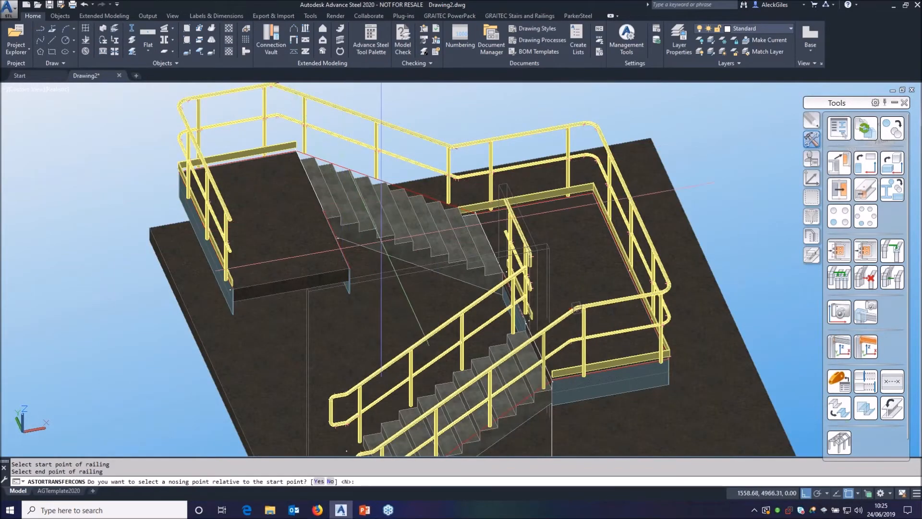
right_click(356, 233)
click(387, 287)
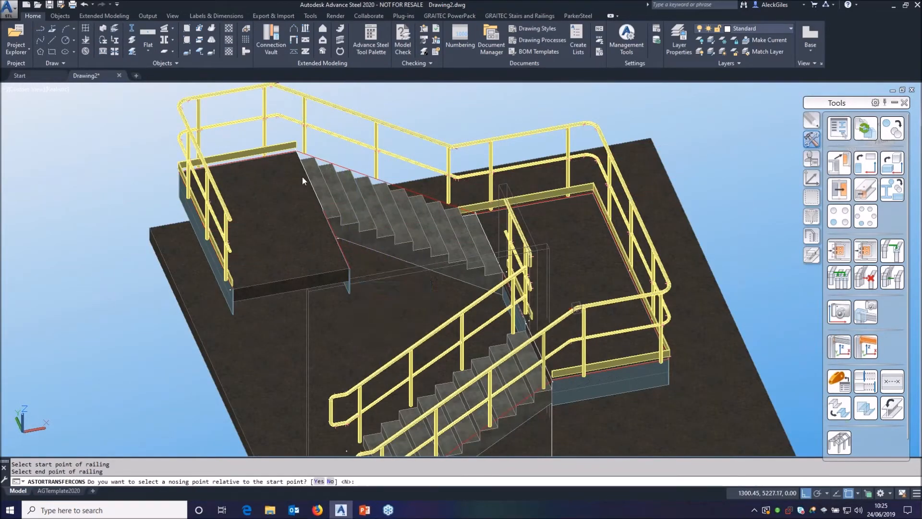
right_click(325, 205)
Create a railing on the upper landing's edge beside the flight, copying the intermediate landing railing's settings without a nosing point.
click(833, 250)
click(521, 232)
right_click(500, 229)
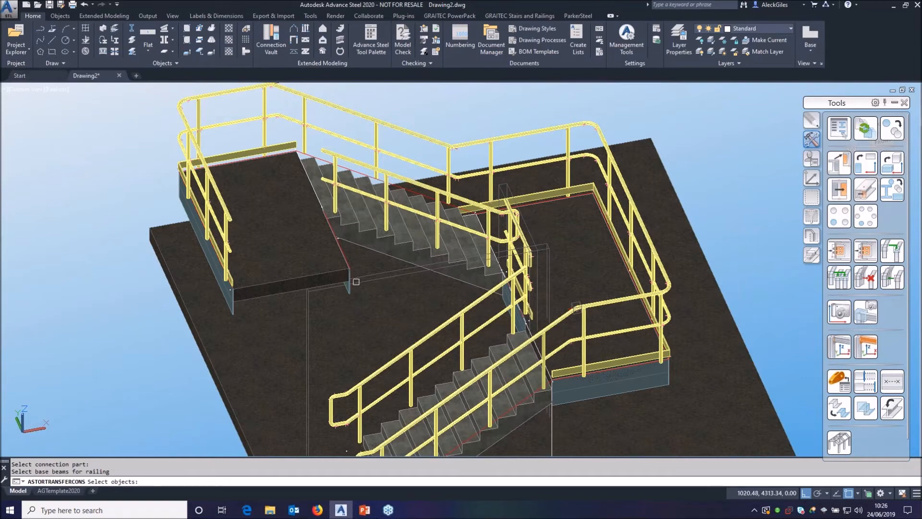
shift+middle_drag(317, 278, 224, 246)
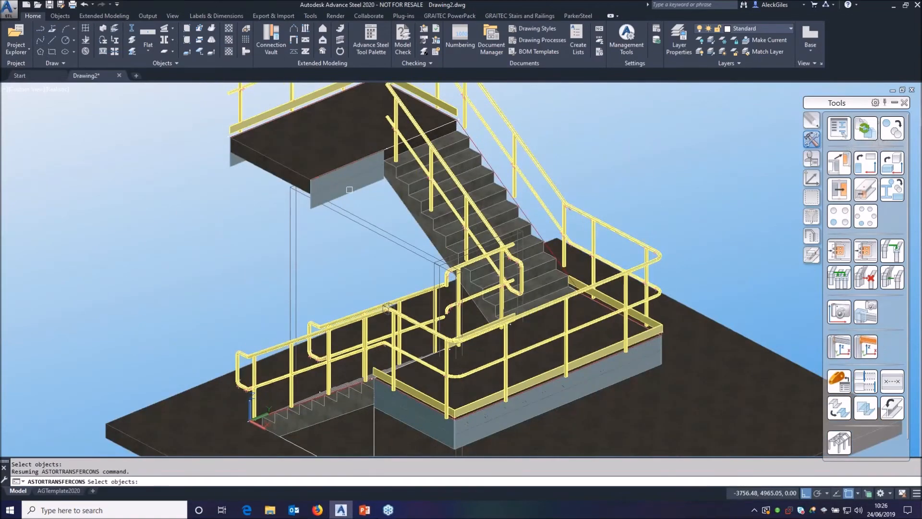
click(349, 190)
right_click(348, 191)
click(327, 183)
click(360, 160)
right_click(240, 217)
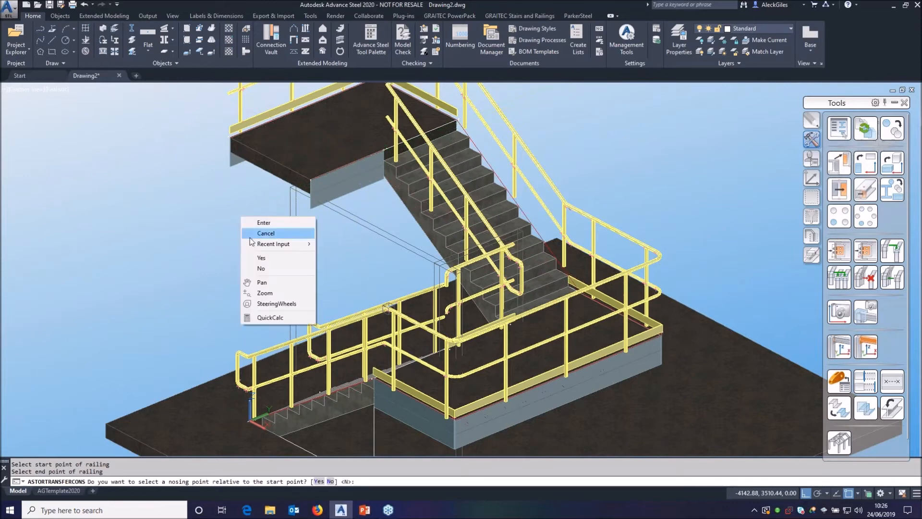
click(260, 268)
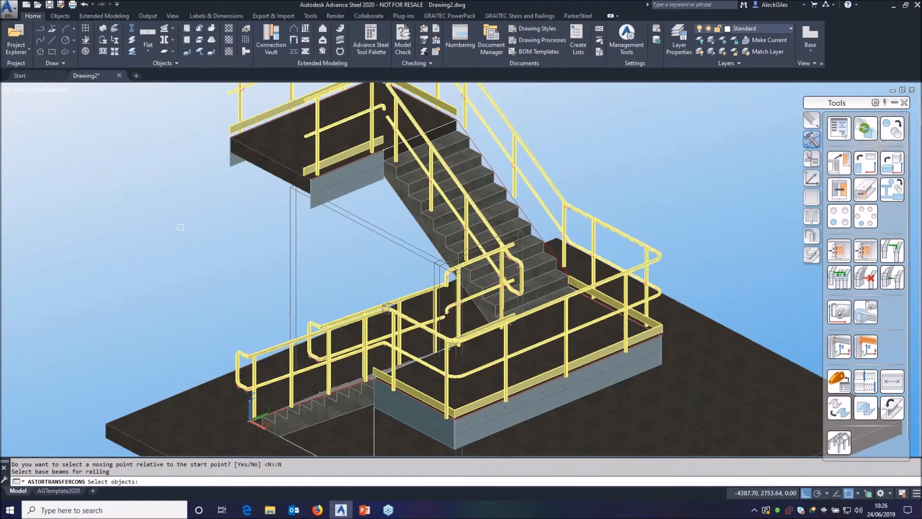
key(Return)
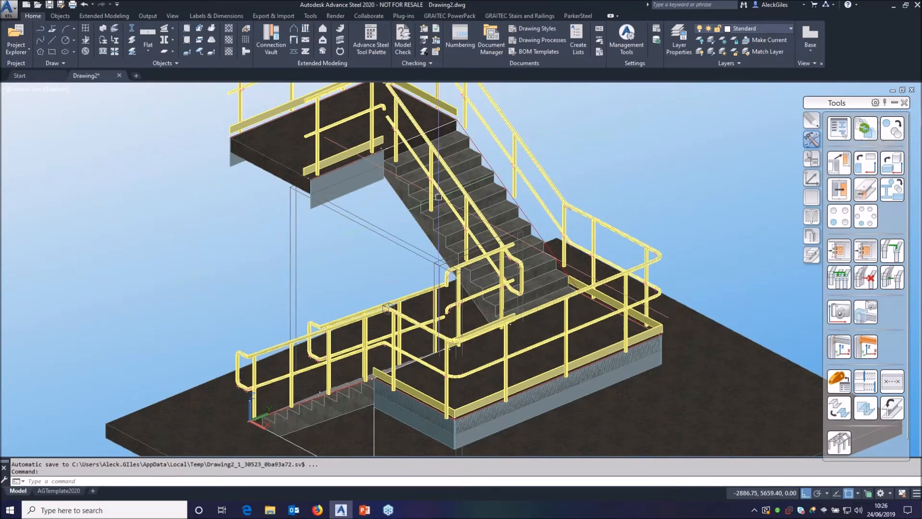
Open the new upper flight railing's properties and set the connection type at the start end of its handrail to None.
click(450, 183)
middle_drag(389, 211, 369, 281)
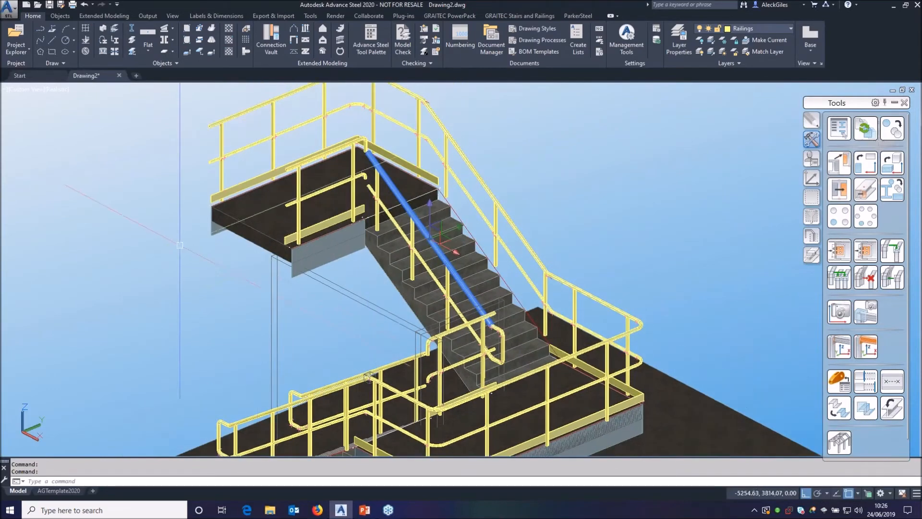
right_click(154, 188)
key(Escape)
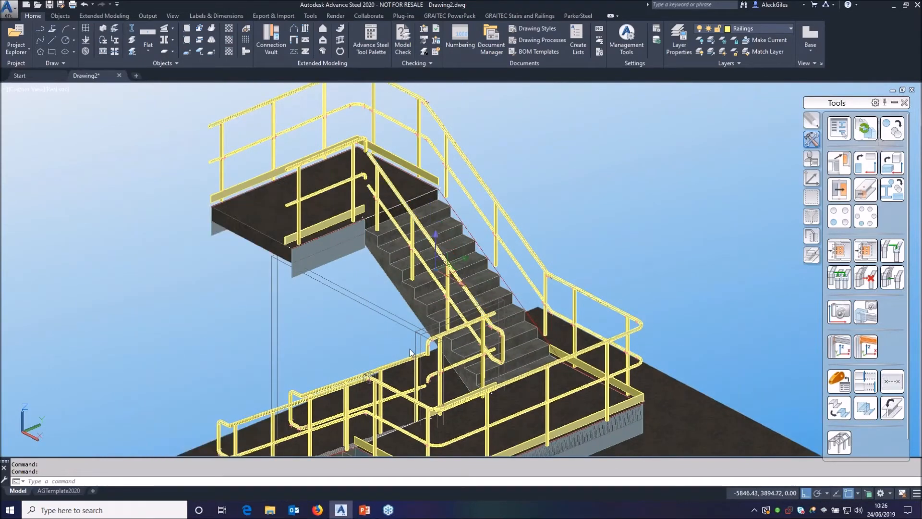
double_click(409, 352)
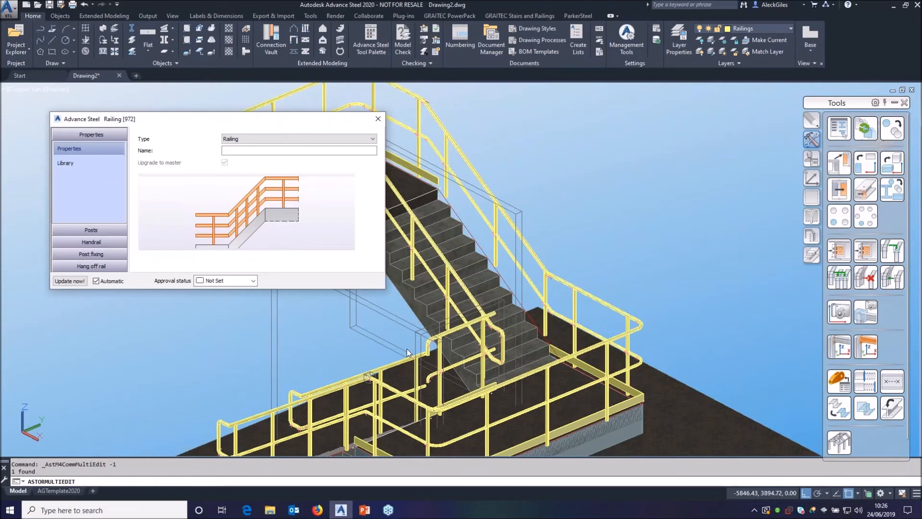
click(116, 232)
click(111, 242)
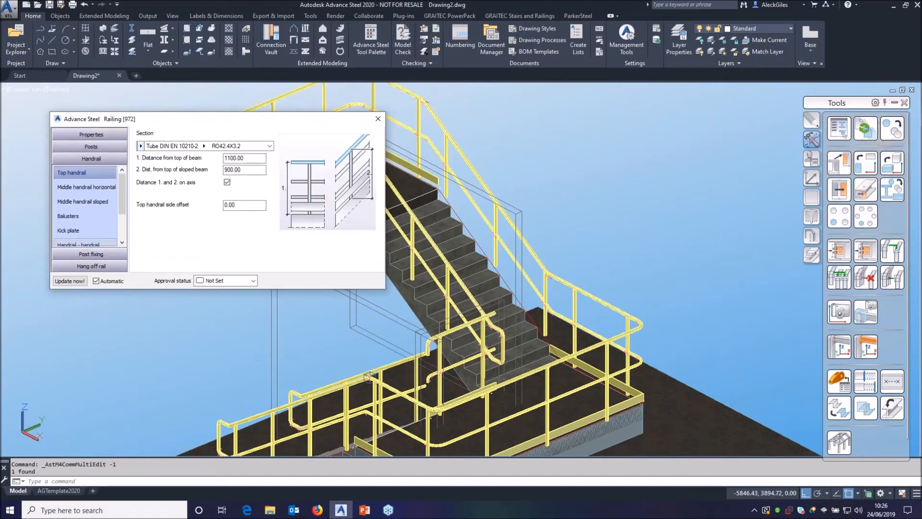
scroll(112, 242, down, 1)
click(96, 220)
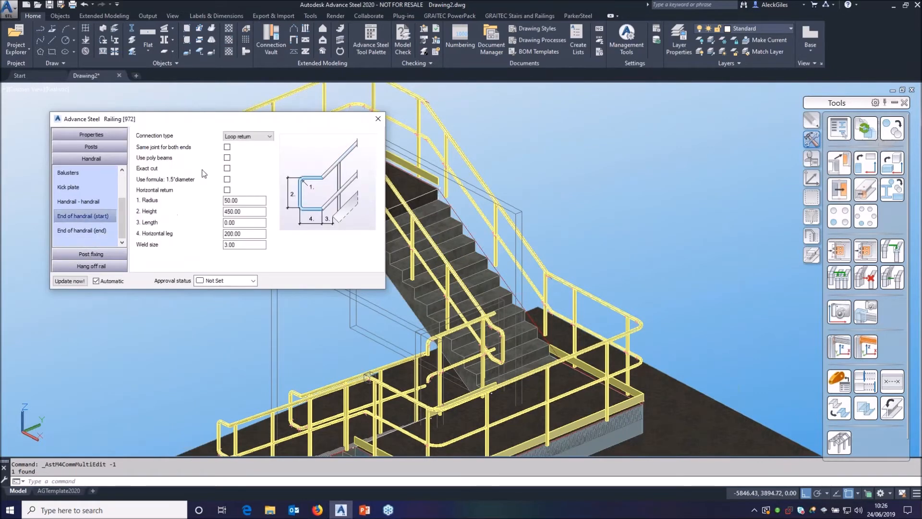
click(253, 139)
click(249, 143)
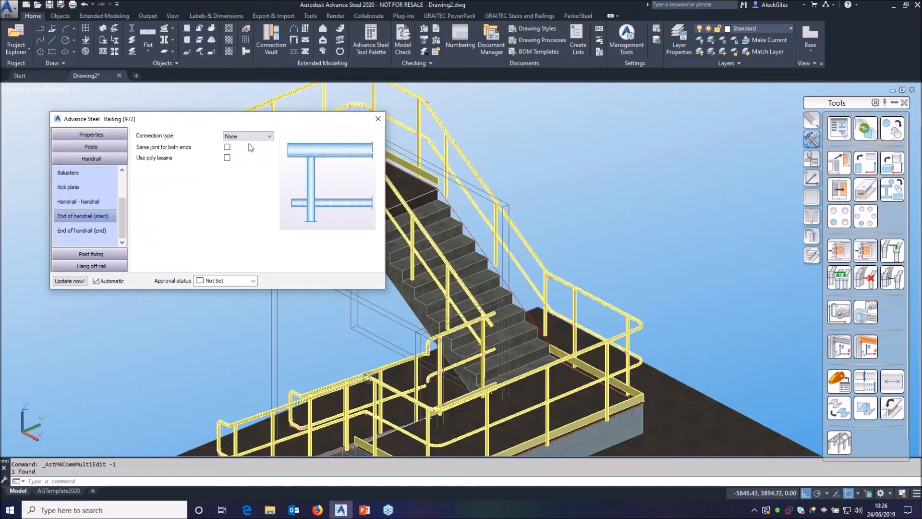
Set the start extra length of the upper flight railing's horizontal middle handrail to 0, measured by length.
scroll(97, 190, up, 1)
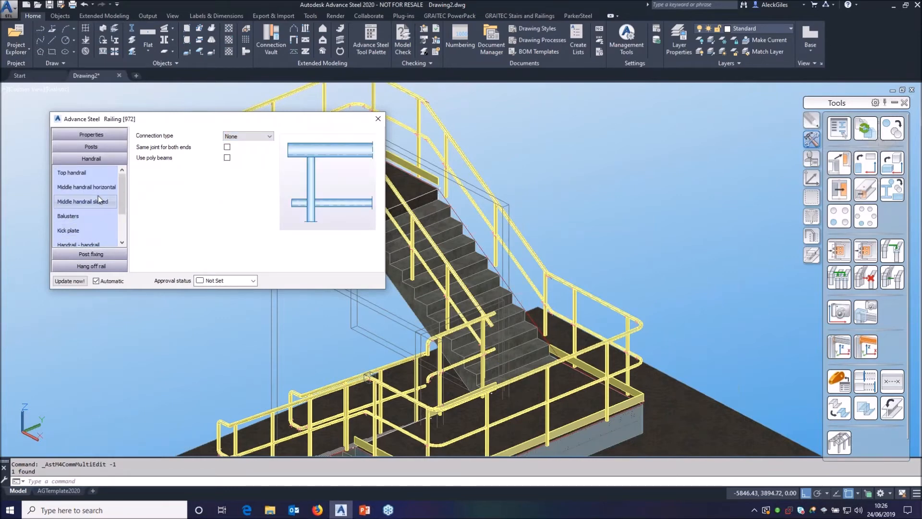
click(87, 190)
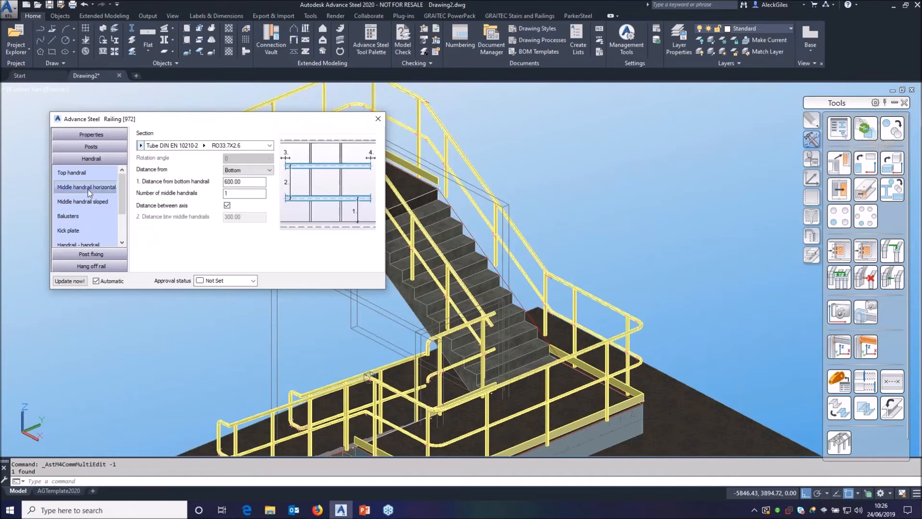
click(225, 231)
click(225, 238)
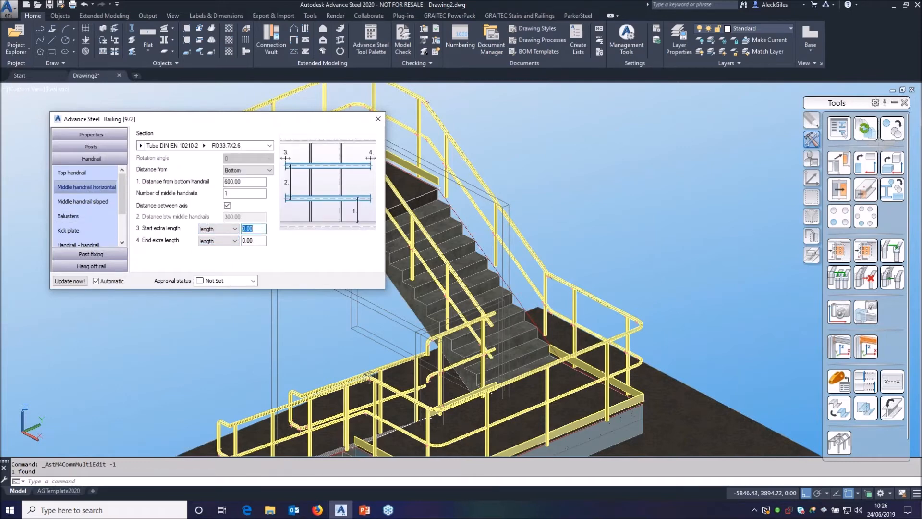
Move the start base point of the upper flight railing by -230 in the post set-out and close the railing properties.
shift+middle_drag(540, 395, 509, 334)
scroll(509, 333, up, 8)
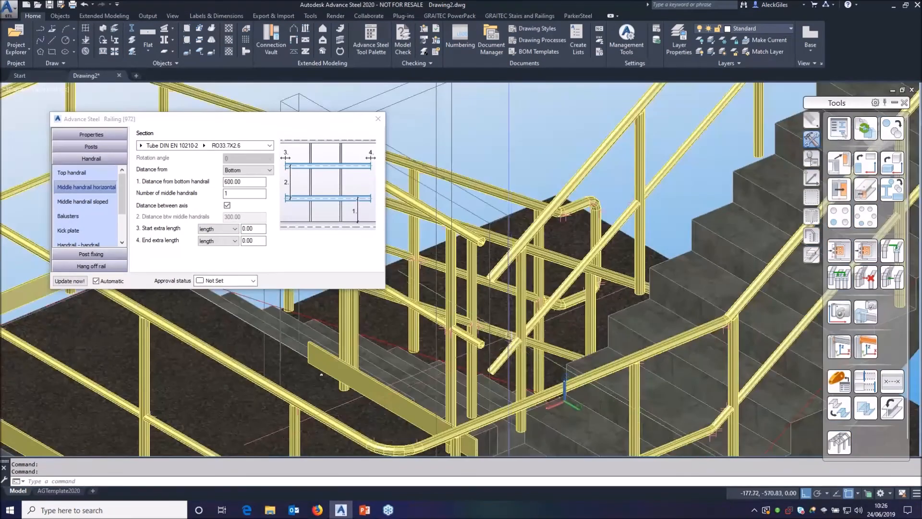
key(Escape)
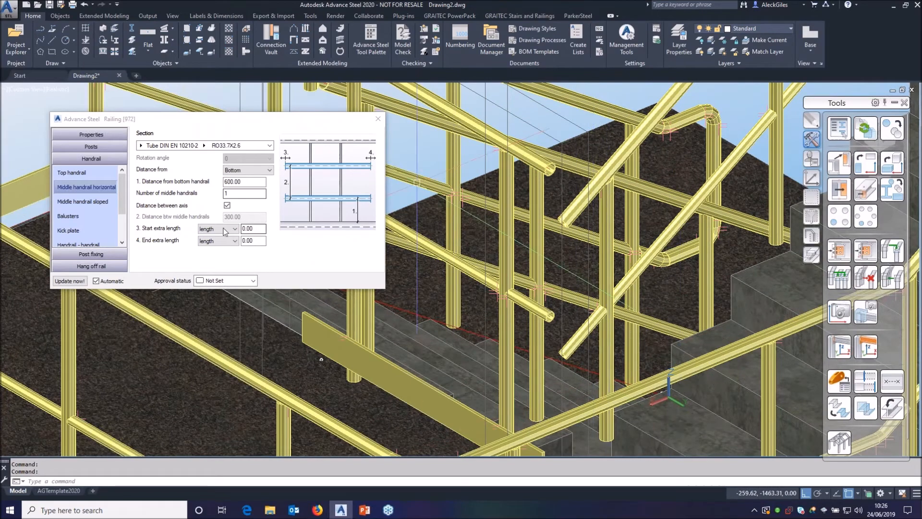
click(73, 149)
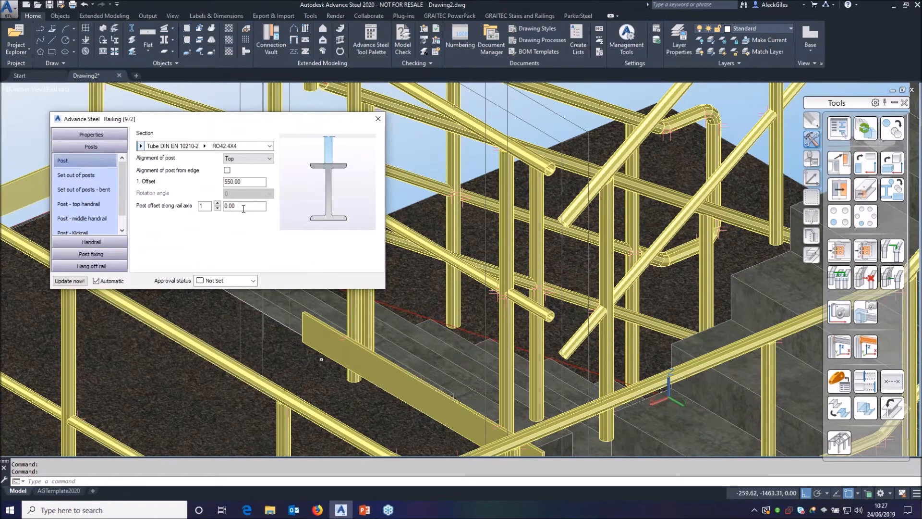
click(99, 176)
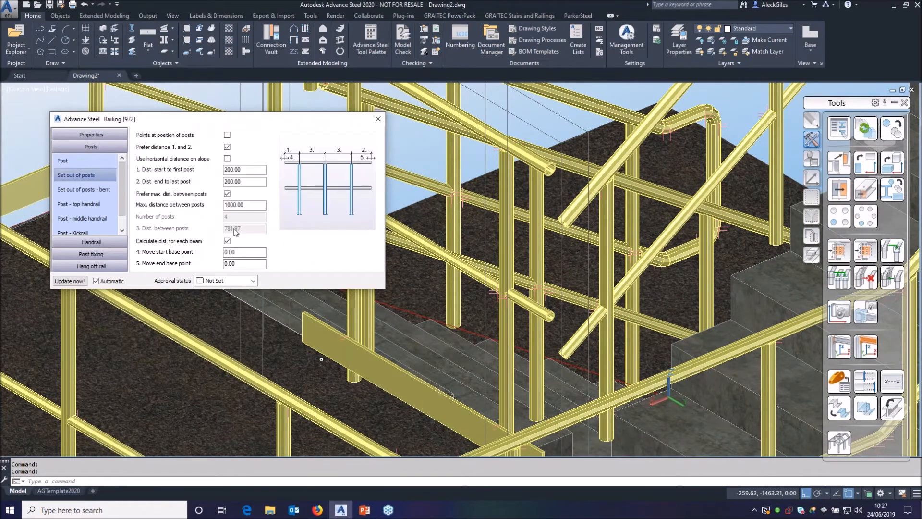
click(251, 253)
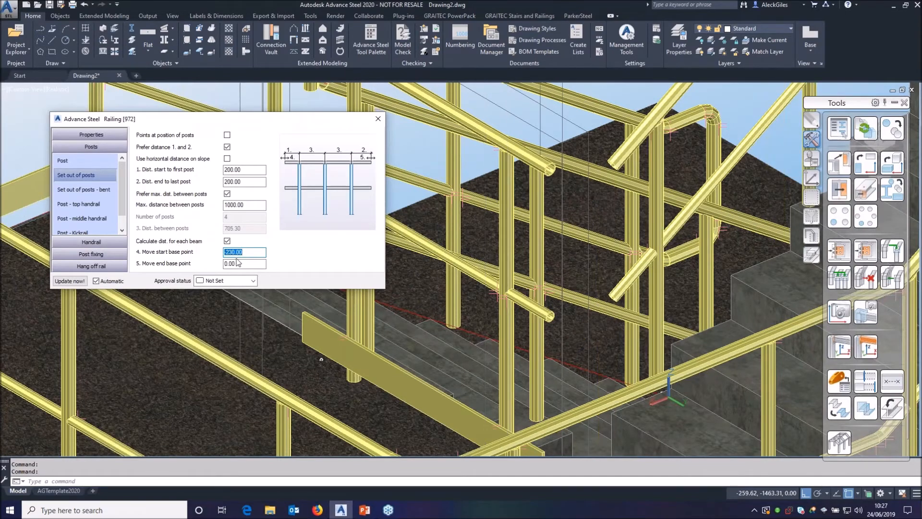
scroll(548, 265, down, 5)
mouse_move(547, 264)
shift+middle_down()
mouse_move(780, 281)
mouse_move(771, 270)
mouse_move(672, 269)
mouse_move(690, 267)
shift+middle_up()
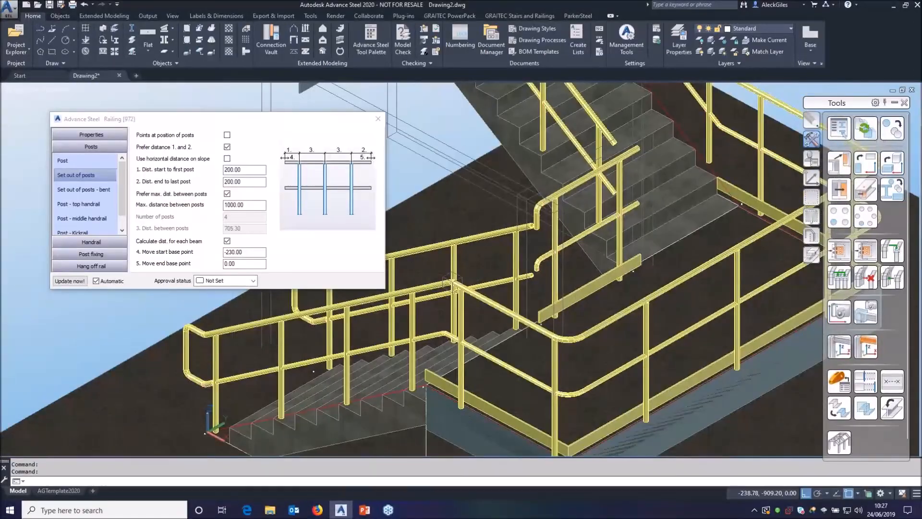
click(385, 118)
Adjust the start base point move of the upper landing railing in the post set-out and close its properties.
scroll(410, 203, up, 4)
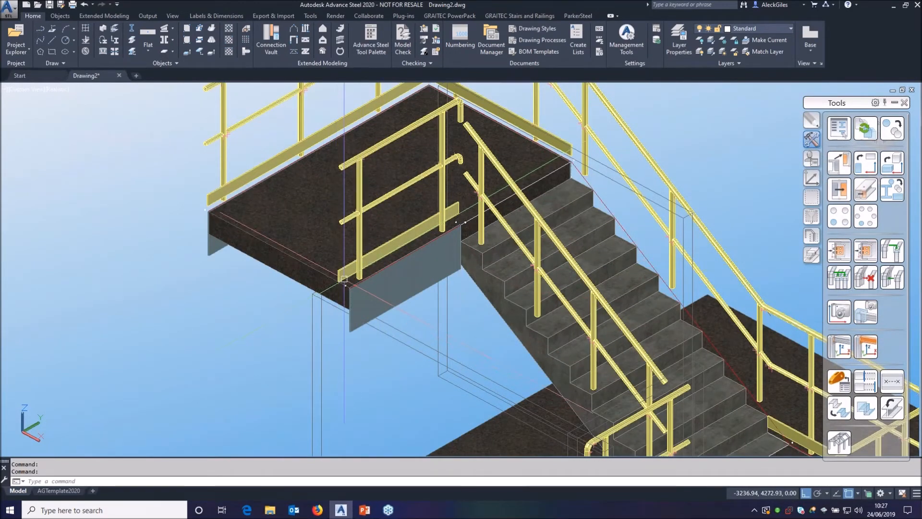
click(345, 275)
right_click(263, 309)
click(290, 345)
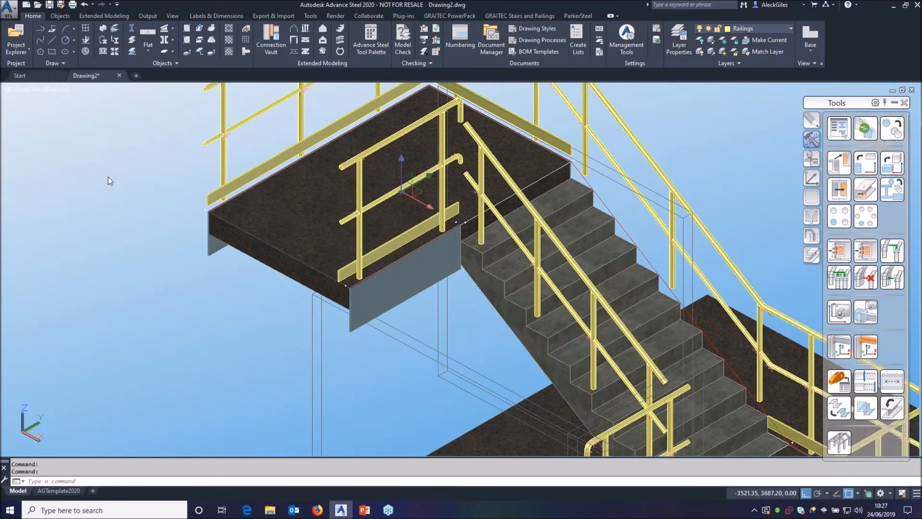
click(91, 230)
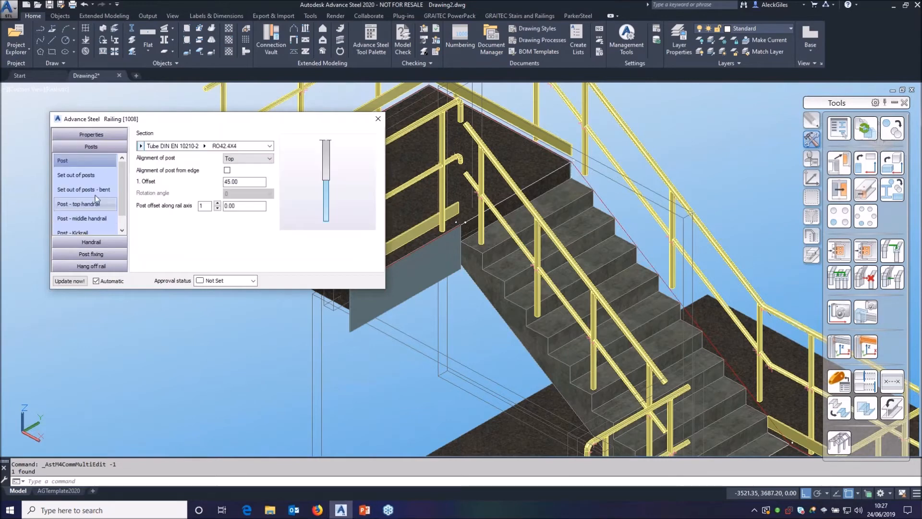
click(93, 176)
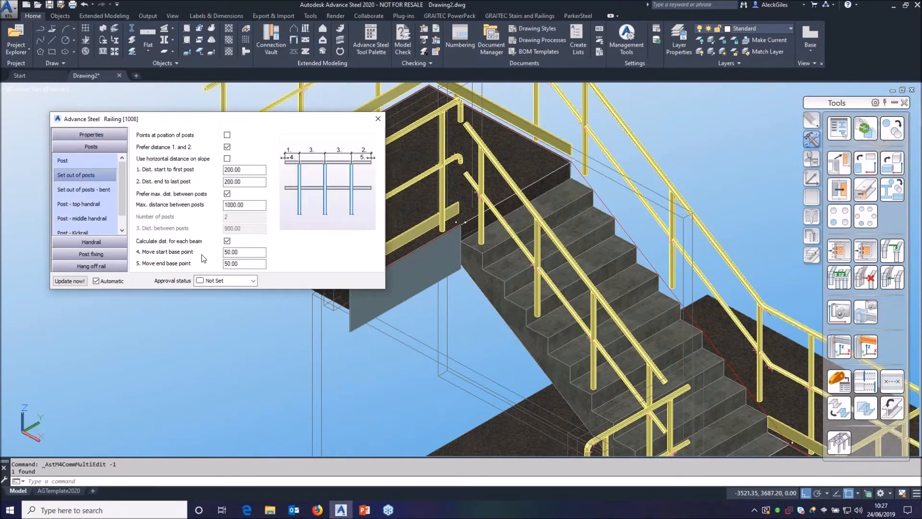
double_click(249, 251)
key(Escape)
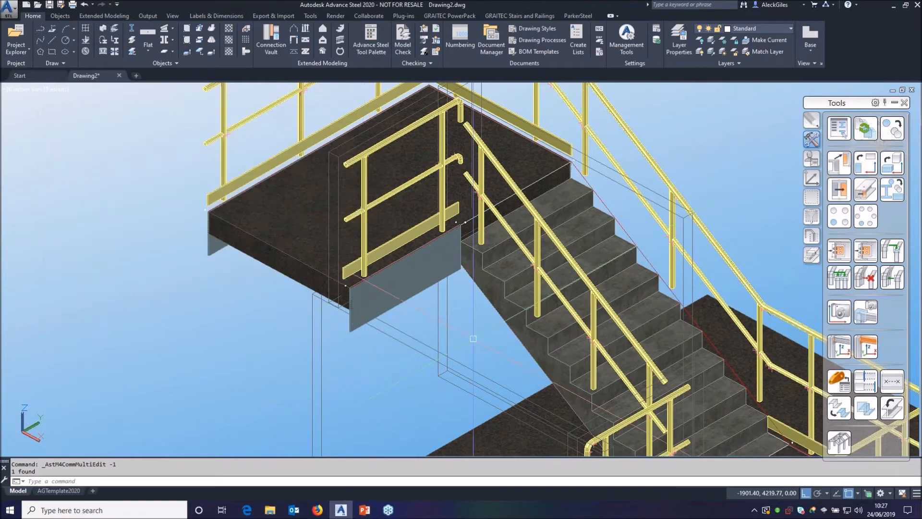
Create a 500 long flat from the top handrail end of the intermediate landing railing towards the upper flight railing.
scroll(471, 315, up, 2)
middle_drag(527, 347, 391, 233)
shift+middle_drag(556, 278, 520, 275)
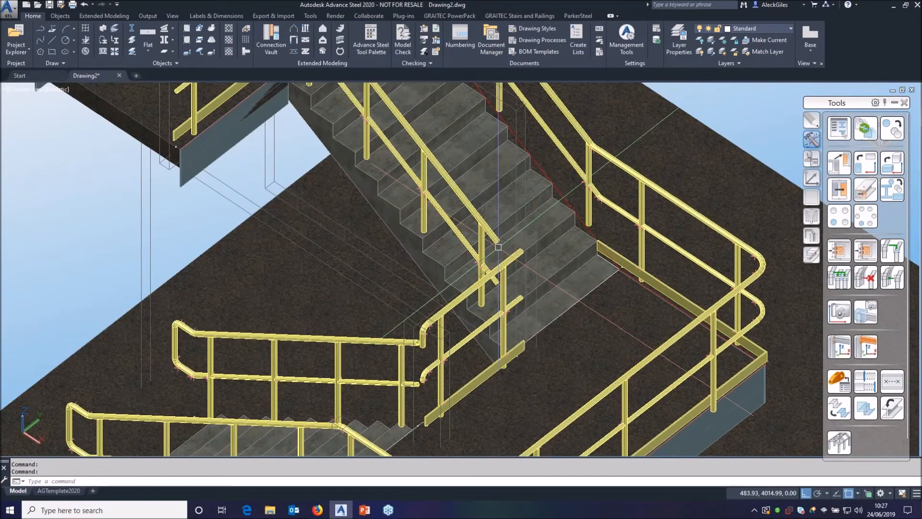
click(149, 48)
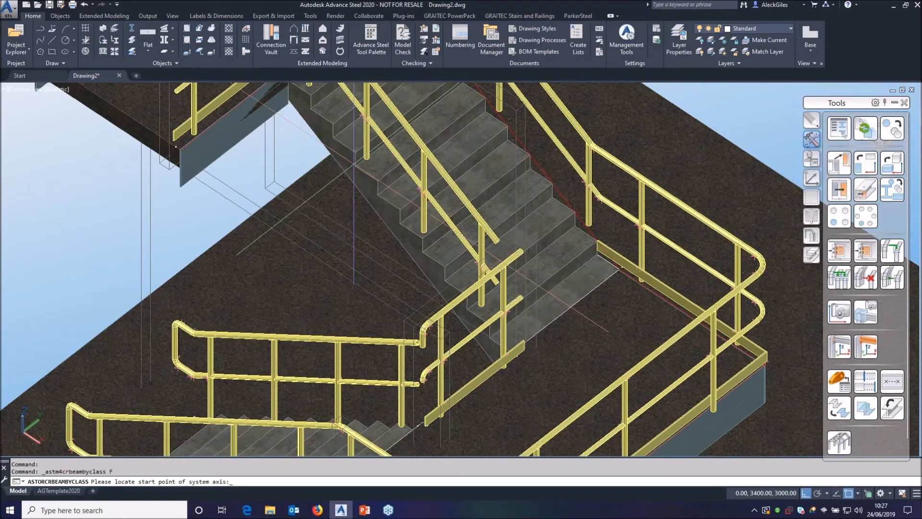
scroll(519, 251, up, 3)
click(512, 249)
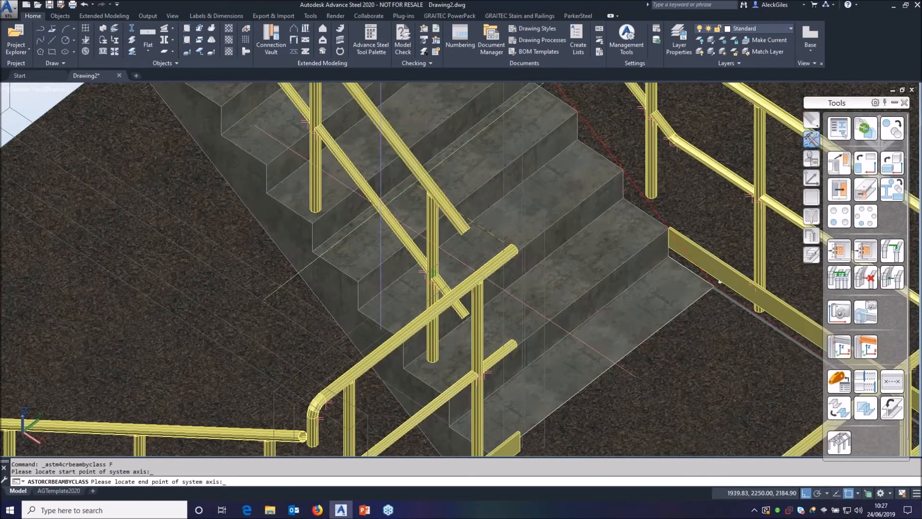
text(500)
key(Return)
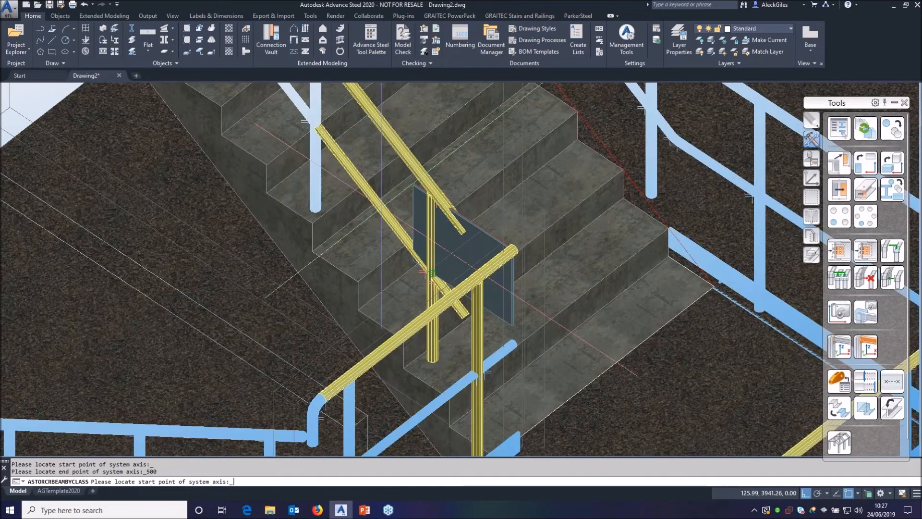
key(Return)
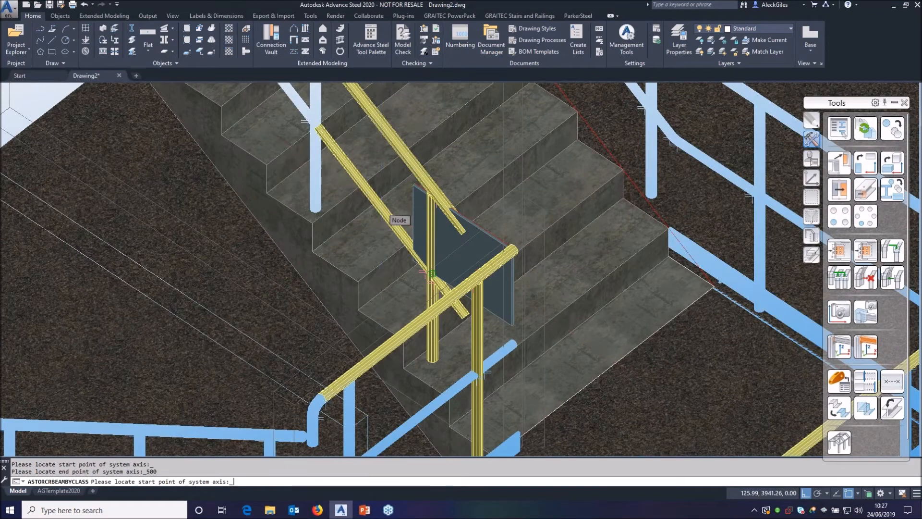
click(333, 119)
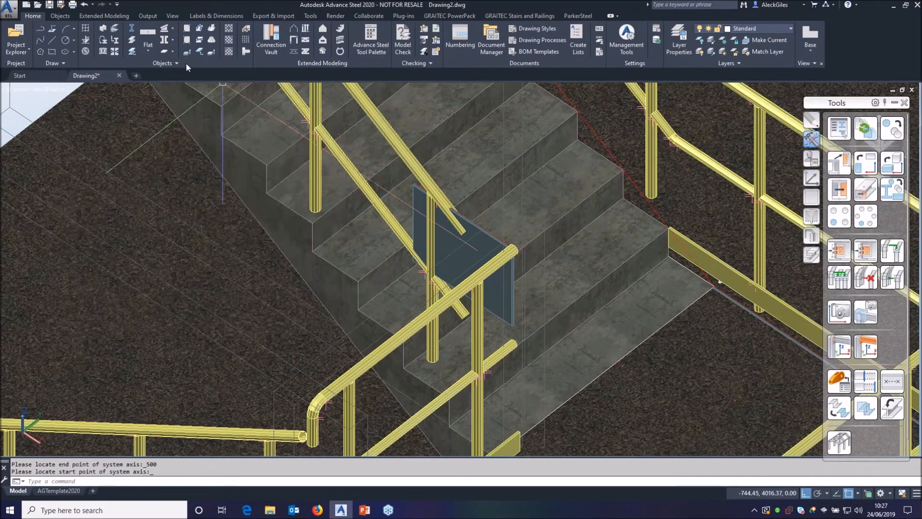
Create a 300 long flat from the middle handrail end of the intermediate landing railing towards the upper flight railing.
click(147, 35)
click(478, 277)
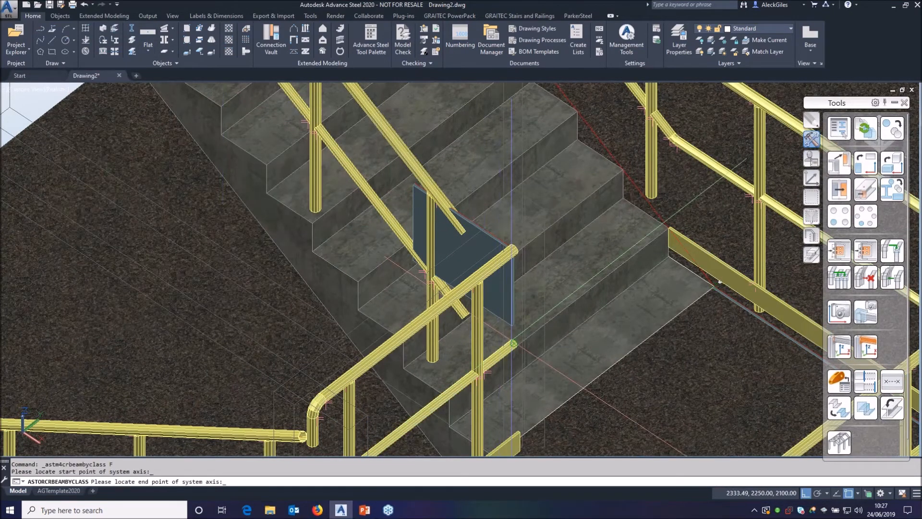
text(300)
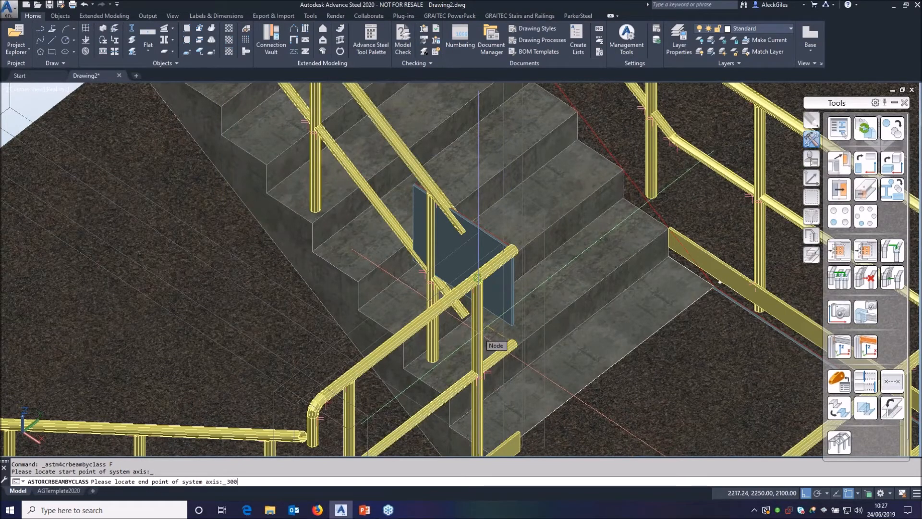
key(Return)
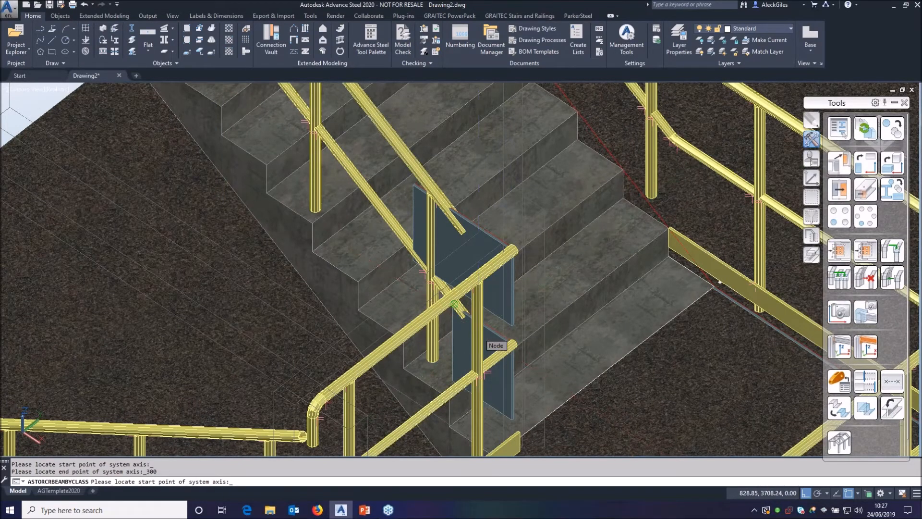
click(333, 118)
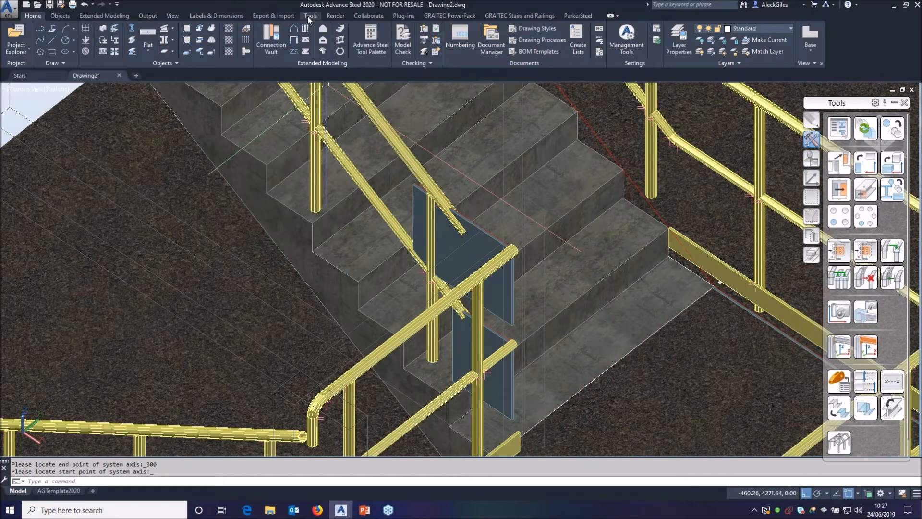
Match the properties of the intermediate landing railing's top handrail onto the upper connecting flat.
click(310, 16)
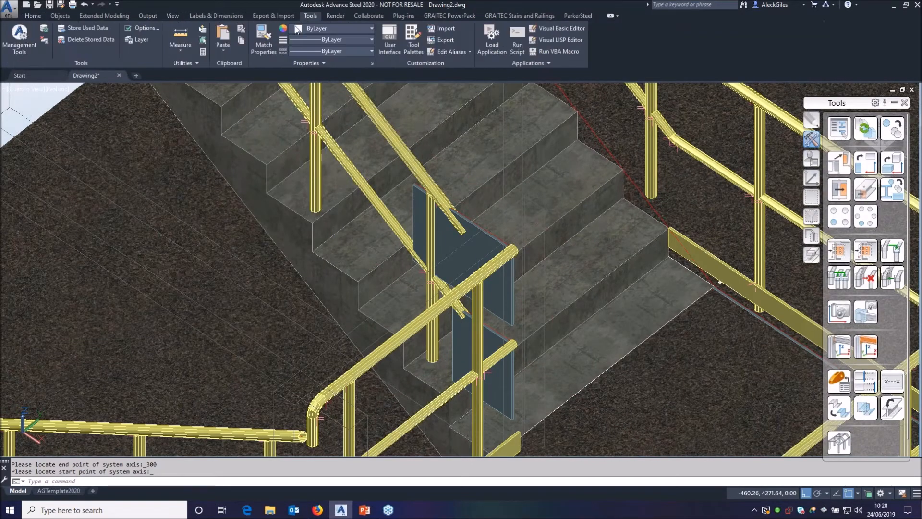
click(264, 39)
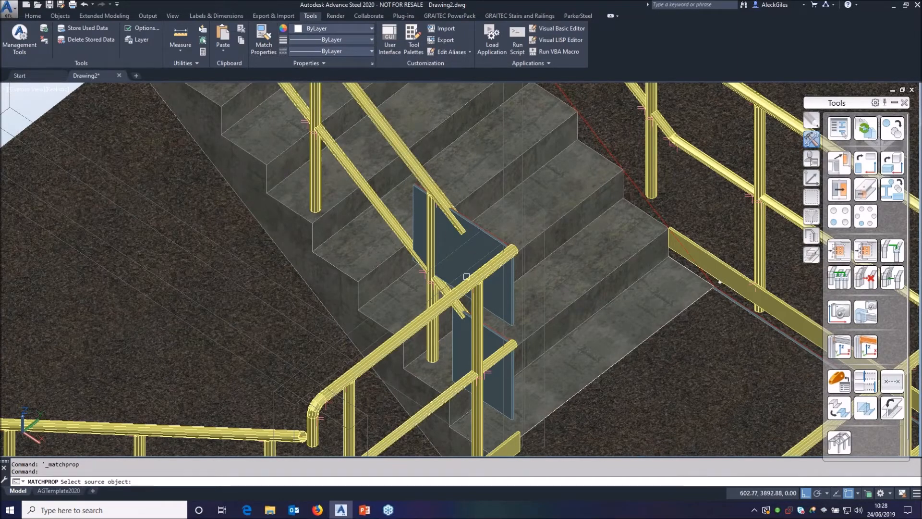
click(407, 333)
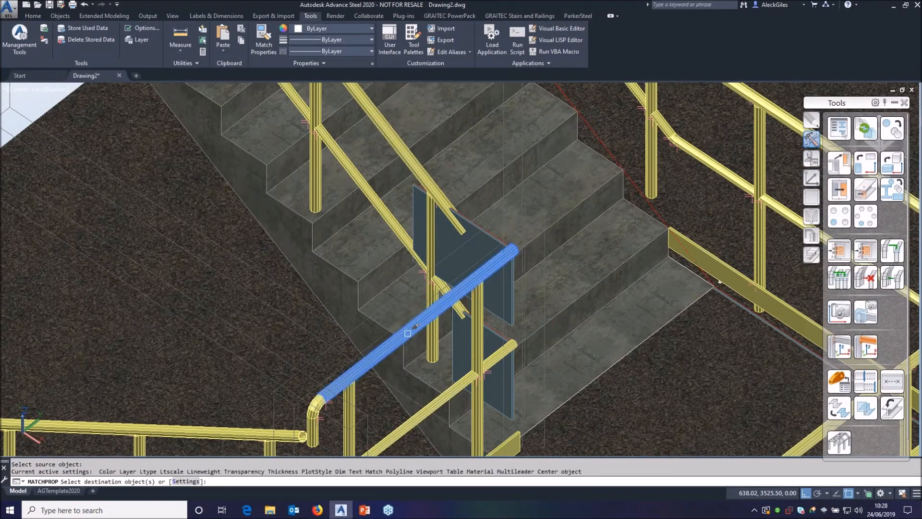
click(473, 252)
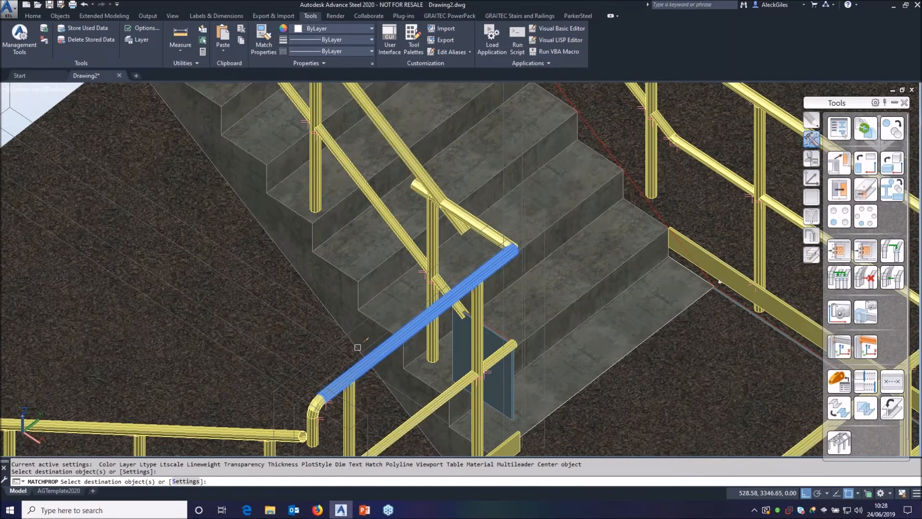
right_click(272, 314)
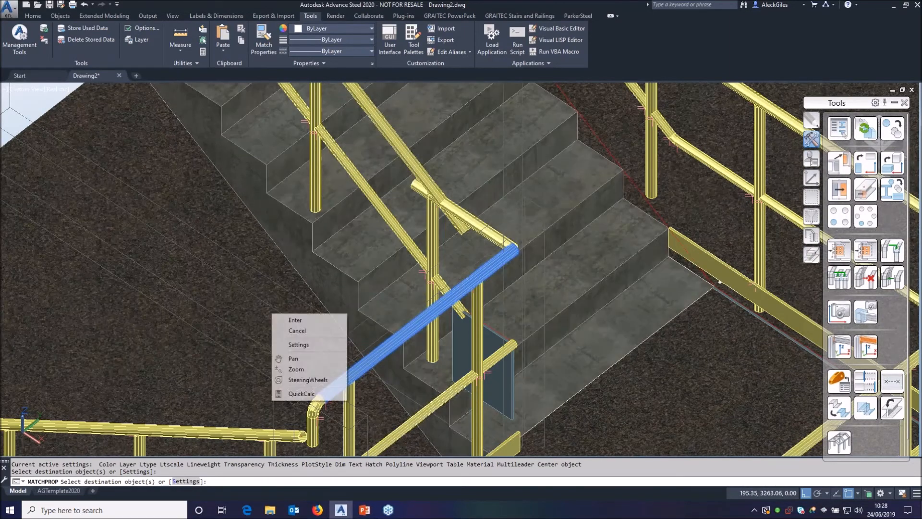
click(296, 320)
Match the properties of the intermediate landing railing's middle handrail onto the lower connecting flat.
click(260, 38)
click(498, 351)
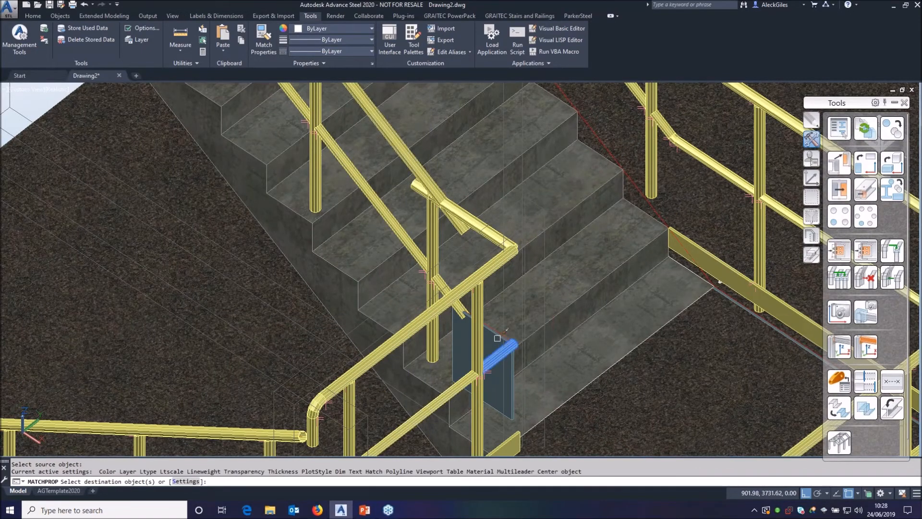
right_click(300, 278)
click(323, 284)
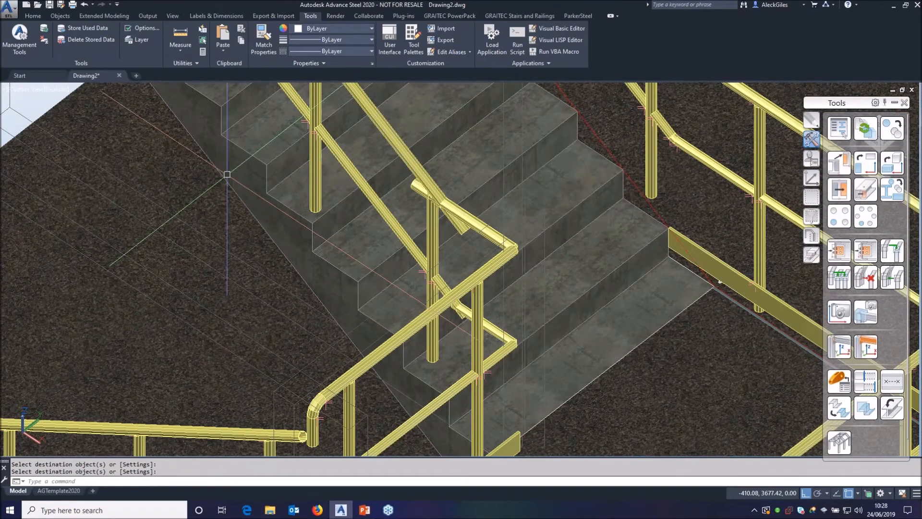
Copy an existing handrail bend joint to connect the lower flight's inner middle handrail to the intermediate landing railing's middle handrail return.
scroll(226, 177, down, 2)
middle_drag(281, 211, 474, 276)
scroll(433, 189, down, 3)
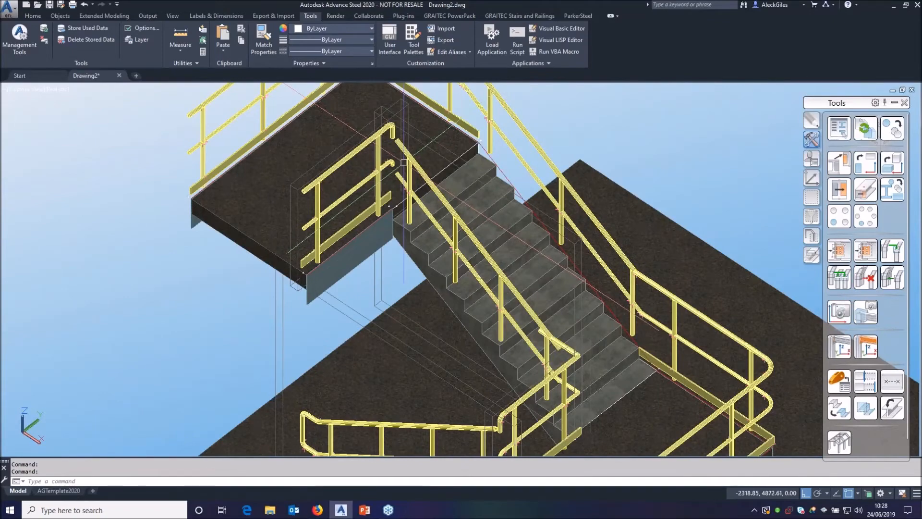
middle_drag(531, 233, 490, 119)
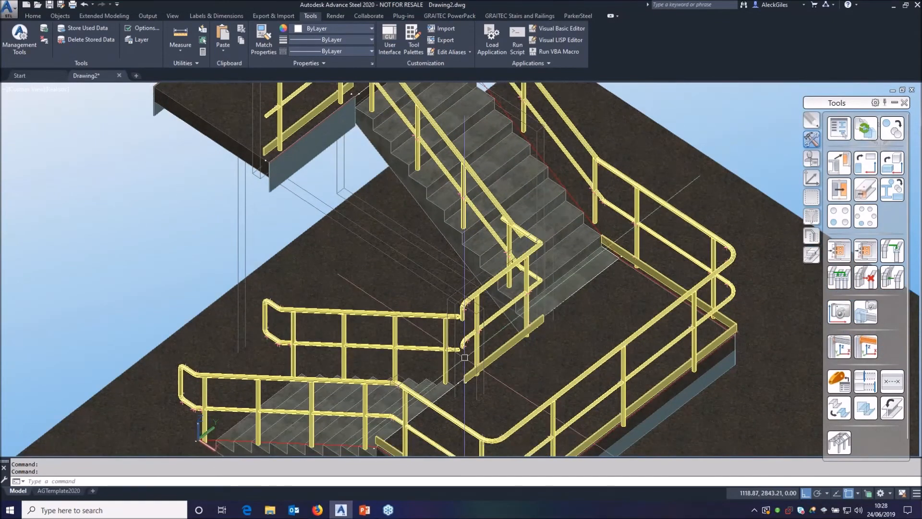
click(839, 250)
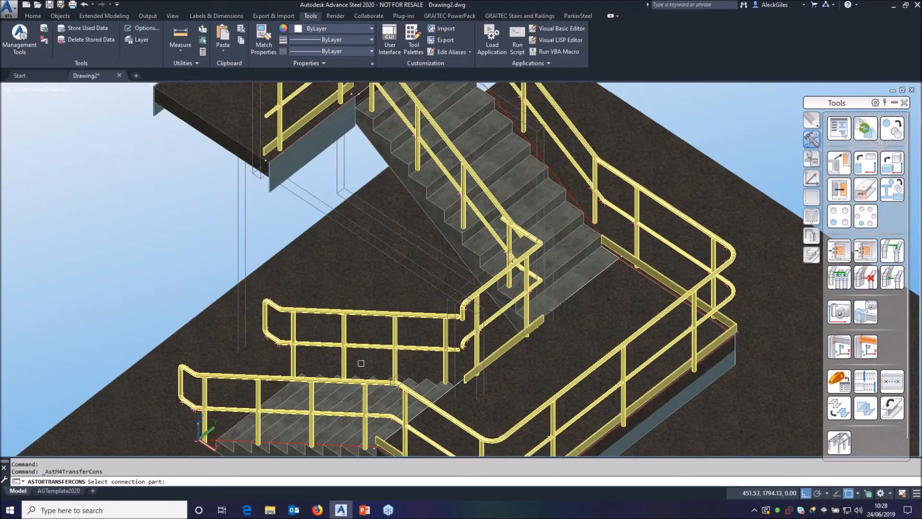
scroll(362, 363, up, 5)
click(380, 354)
key(Return)
shift+middle_drag(557, 192, 588, 277)
click(589, 290)
key(Return)
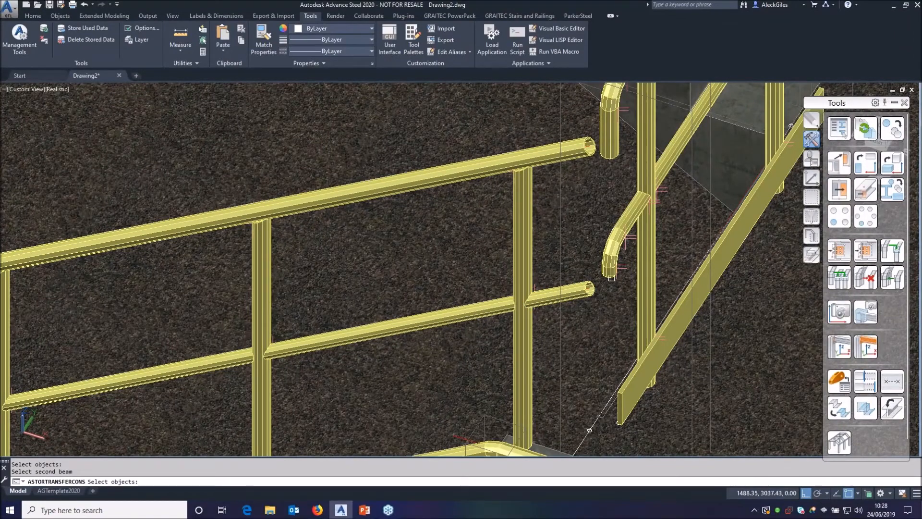
key(Return)
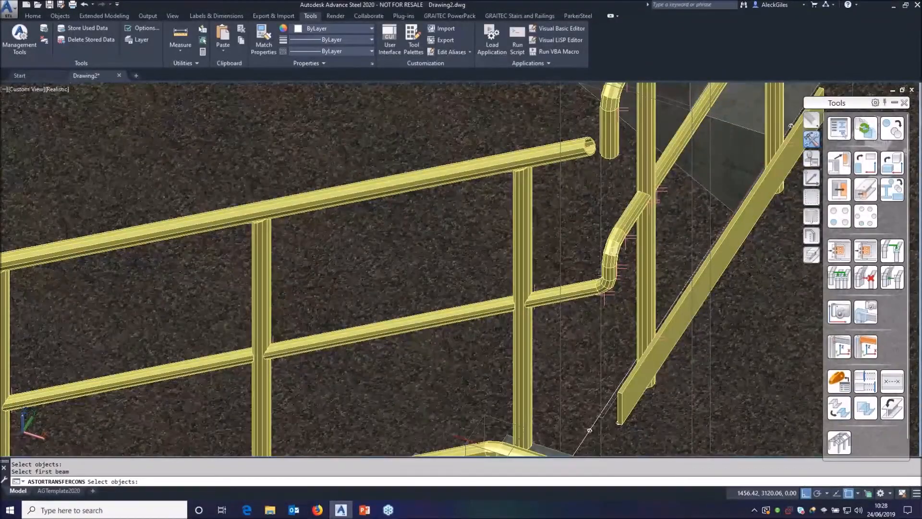
Apply the same bend joint between the lower flight's inner top handrail and the intermediate landing railing's top handrail return.
click(586, 155)
key(Return)
click(615, 138)
key(Return)
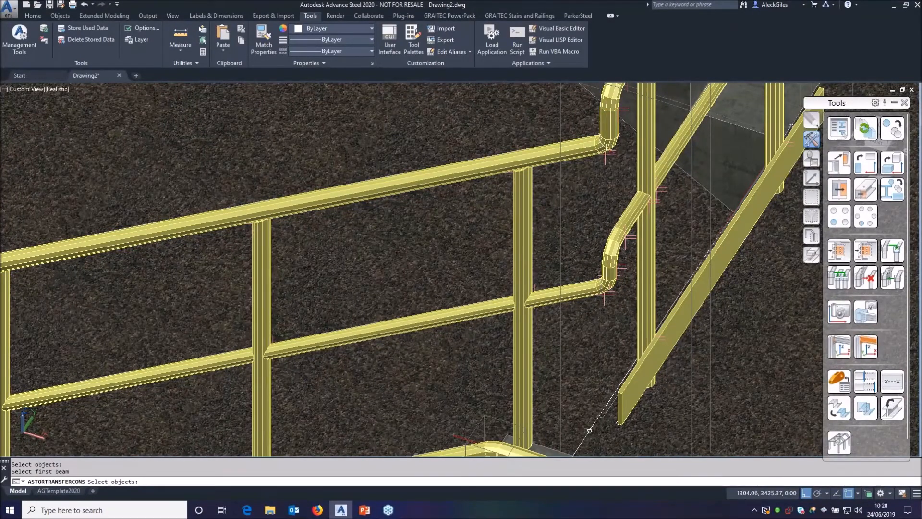
Apply the bend joint between the intermediate landing railing's middle and top handrails and their new connecting pieces.
scroll(590, 430, down, 5)
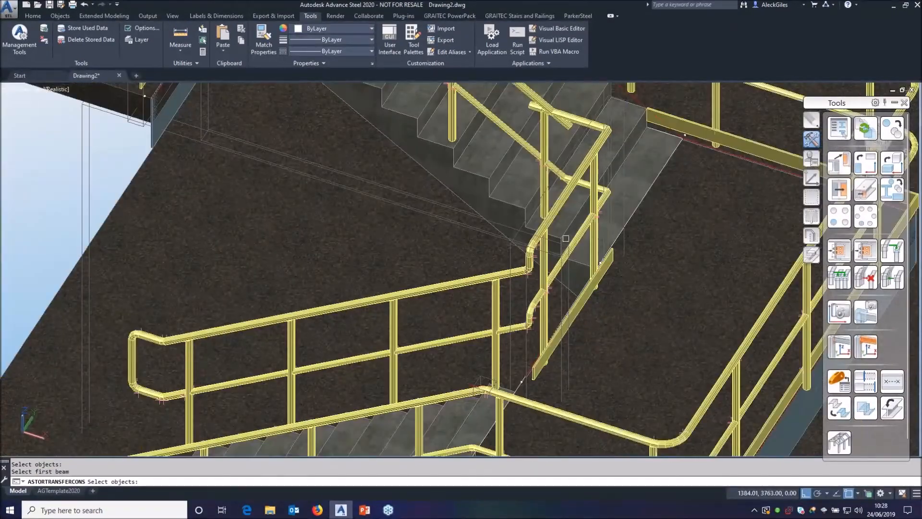
shift+middle_drag(644, 181, 601, 294)
scroll(601, 293, up, 5)
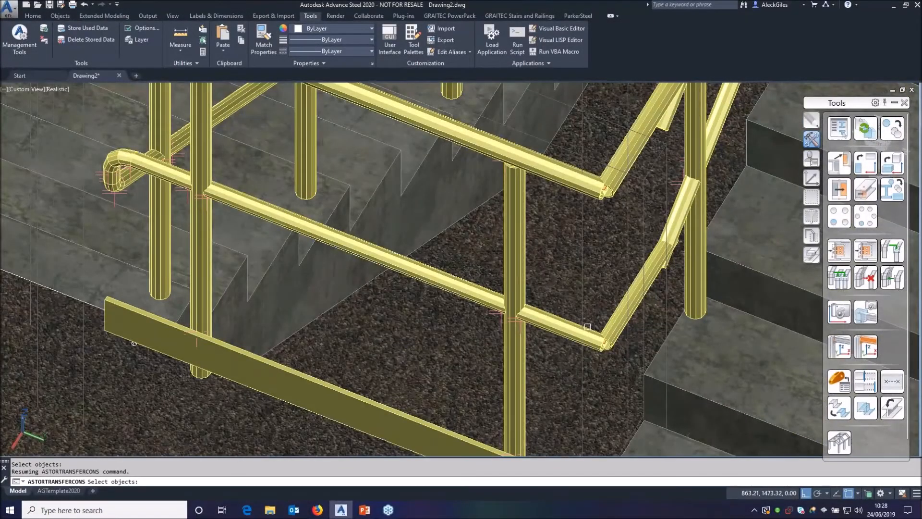
click(589, 327)
key(Return)
click(612, 321)
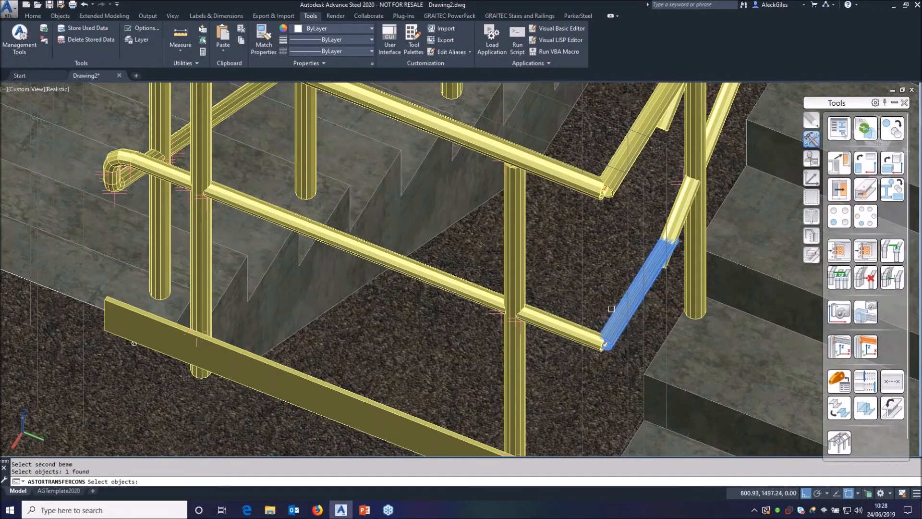
click(595, 175)
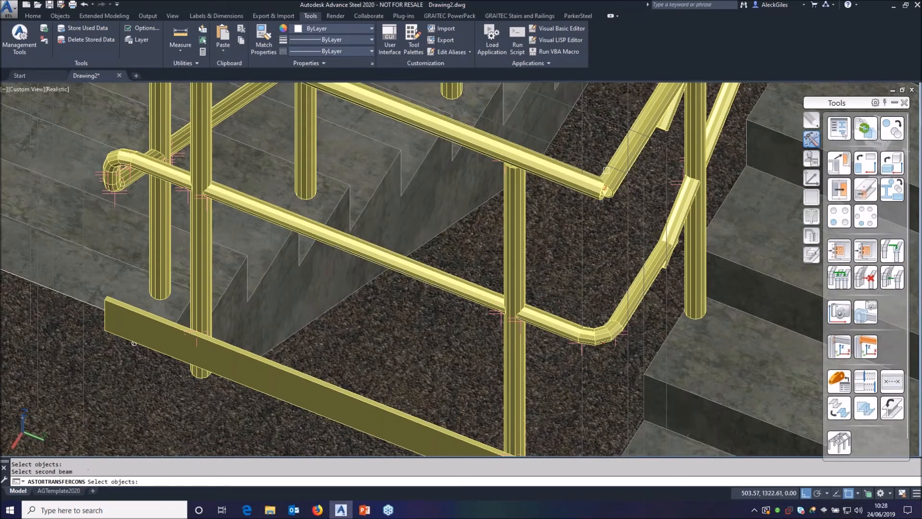
click(614, 160)
key(Return)
Apply the bend joint between both connecting pieces and the upper flight railing's middle and top handrails.
middle_drag(624, 164, 490, 311)
middle_drag(532, 355, 500, 288)
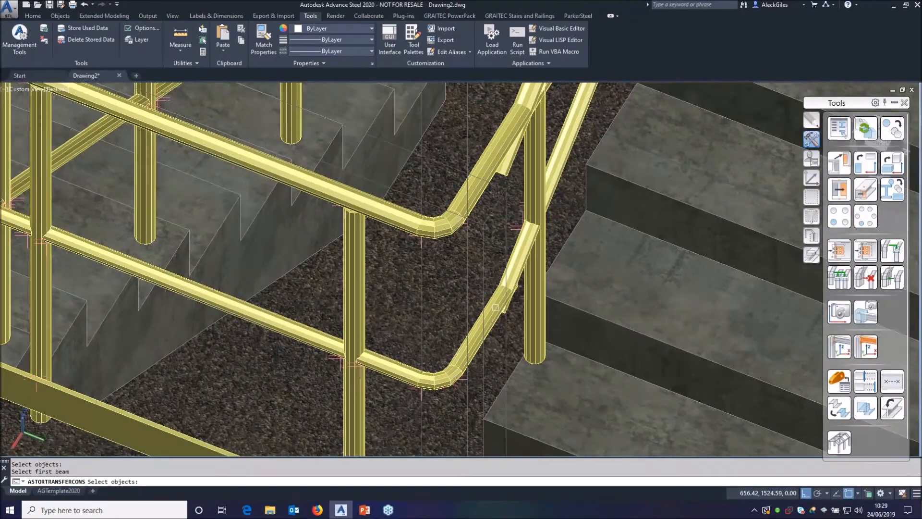
middle_drag(502, 136, 439, 240)
click(424, 249)
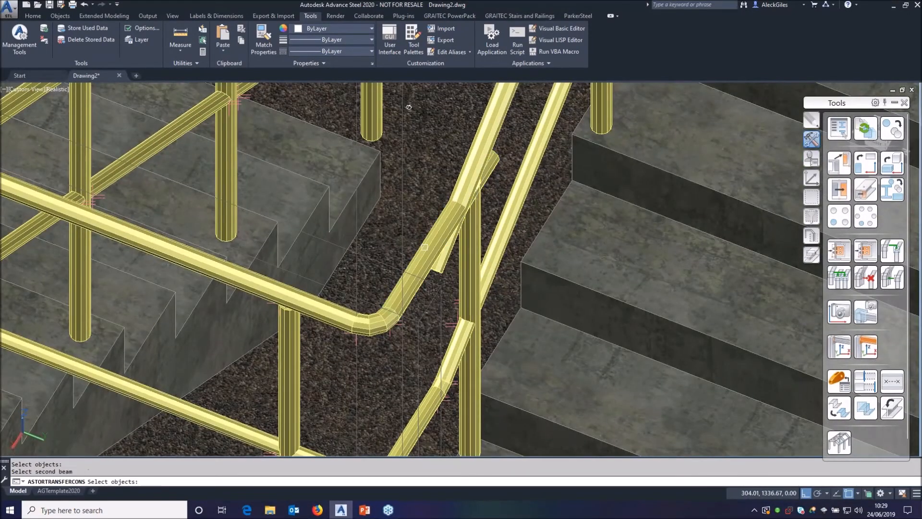
click(482, 150)
Apply the bend joint between the upper ends of the upper flight's middle and top handrails and the upper landing railing's returns.
scroll(505, 187, down, 3)
scroll(498, 195, up, 5)
scroll(490, 261, down, 3)
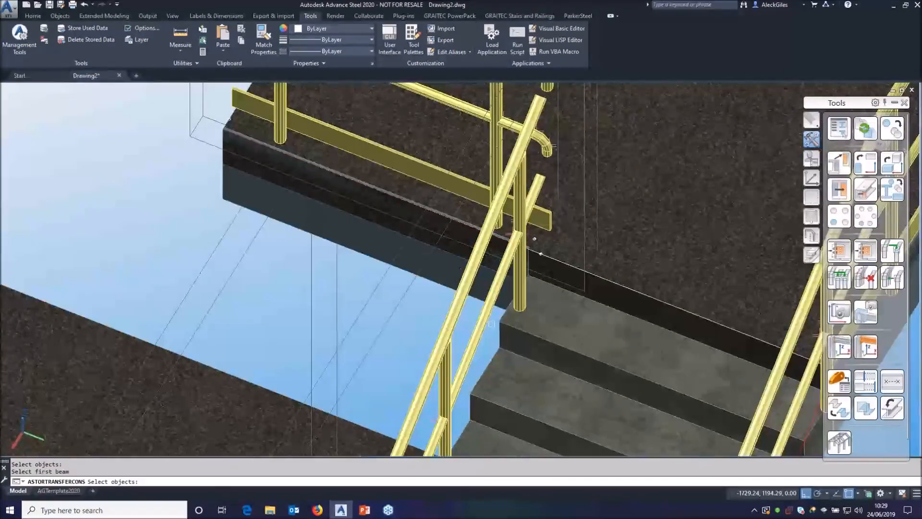
scroll(526, 252, up, 6)
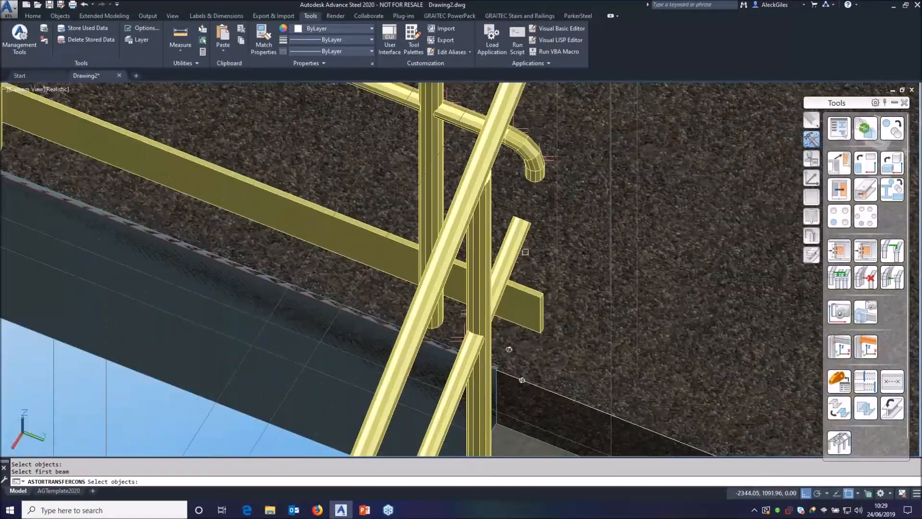
middle_drag(528, 234, 494, 315)
click(500, 263)
right_click(501, 262)
middle_drag(524, 179, 493, 292)
click(458, 259)
right_click(458, 258)
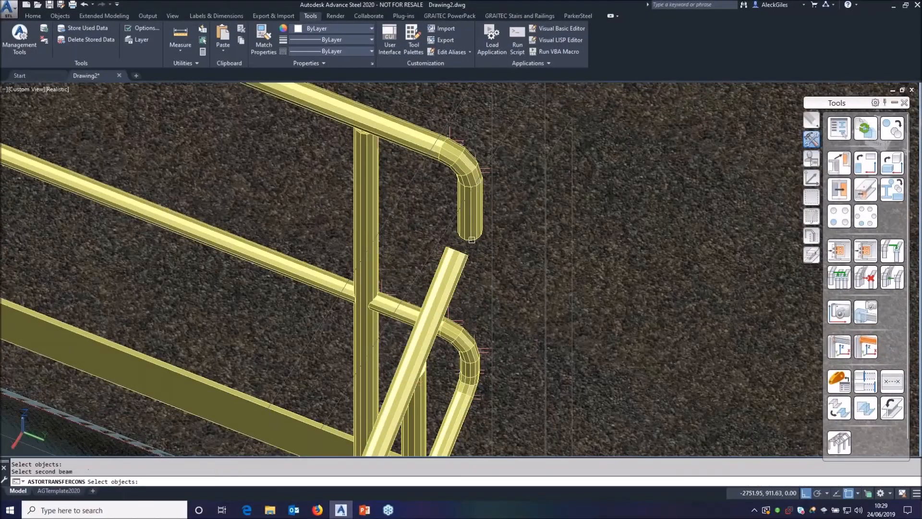
Inspect the joined handrails along both stair flights and landings from several angles.
scroll(495, 299, down, 5)
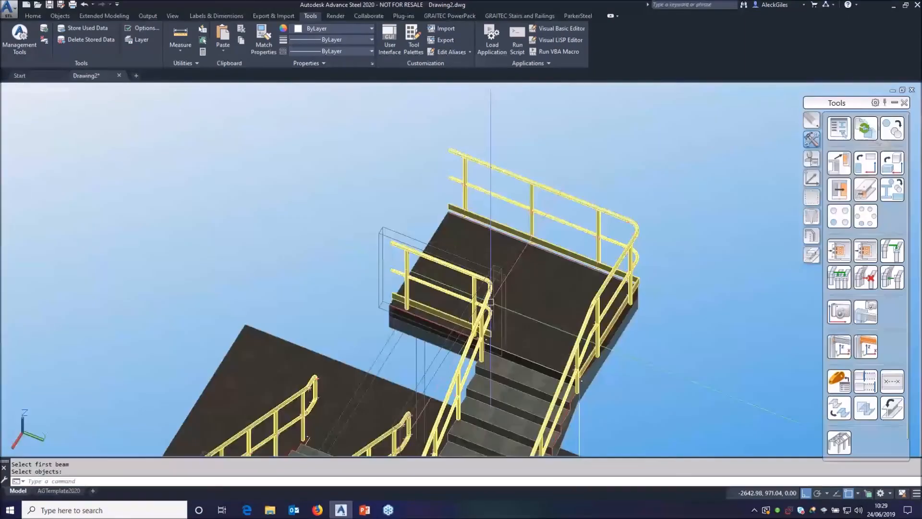
shift+middle_drag(496, 299, 664, 253)
key(Escape)
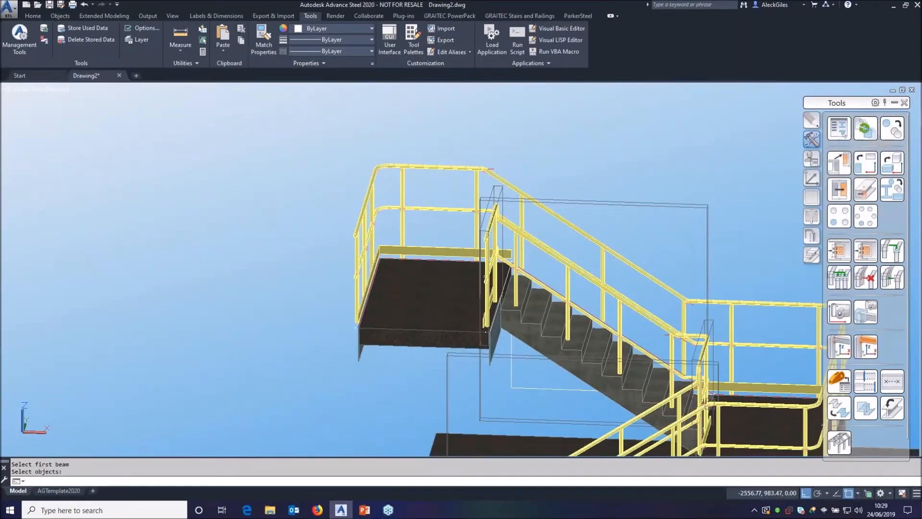
scroll(591, 217, up, 4)
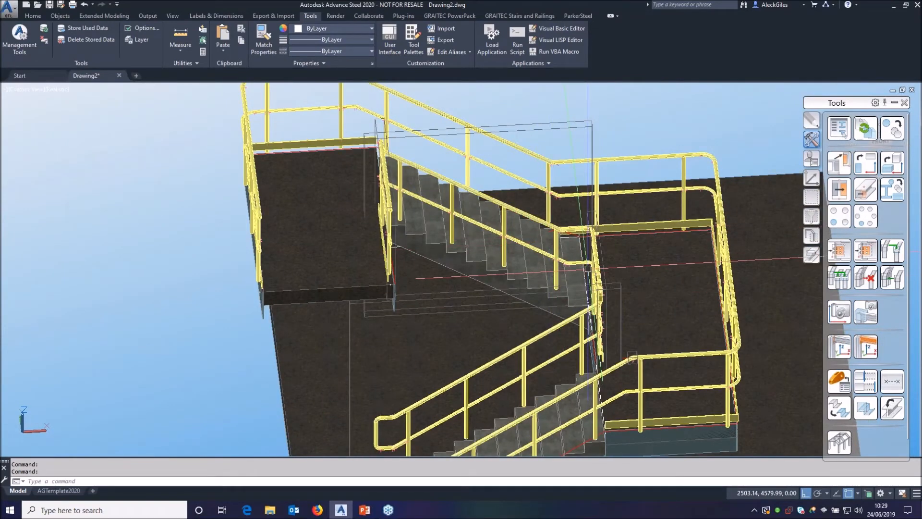
middle_drag(566, 293, 540, 152)
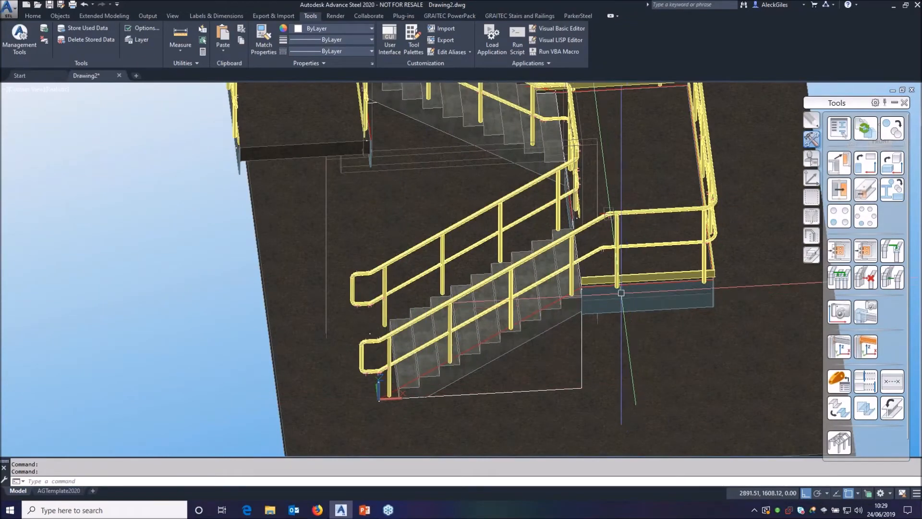
middle_drag(591, 266, 597, 370)
scroll(479, 226, up, 4)
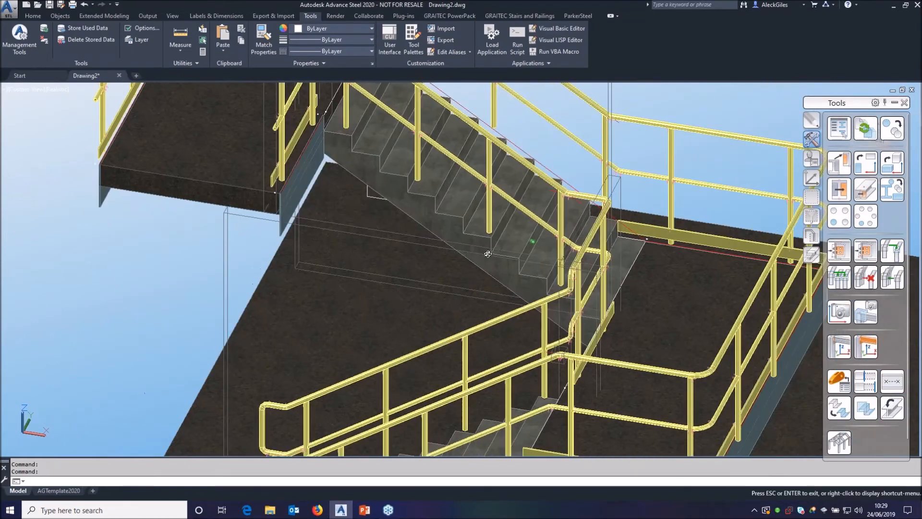
middle_drag(478, 226, 471, 287)
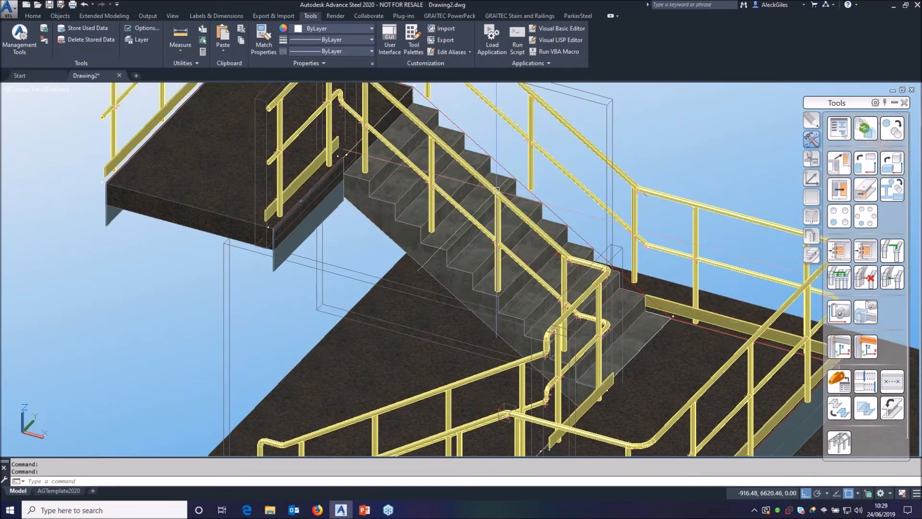
Enable the preference for a maximum distance between posts on the upper flight's inner railing, with the maximum at 1000.
click(490, 190)
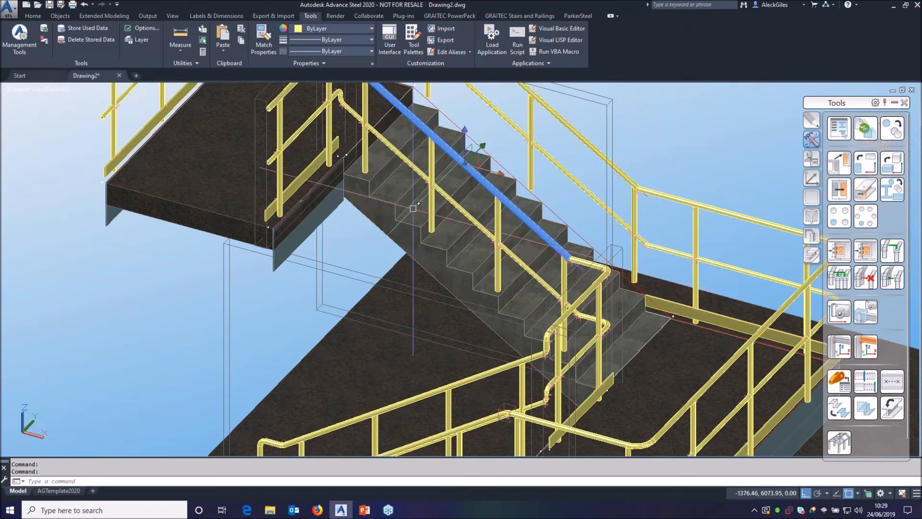
right_click(190, 318)
click(233, 159)
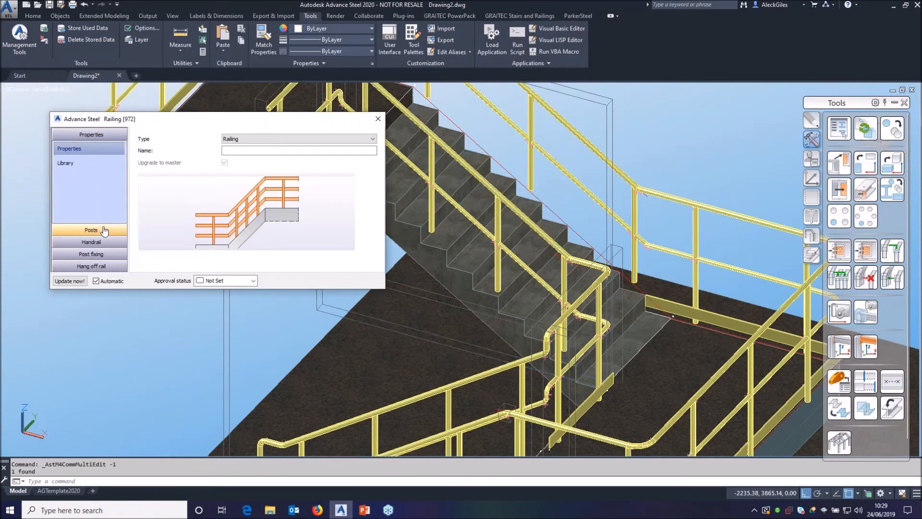
click(104, 230)
key(Down)
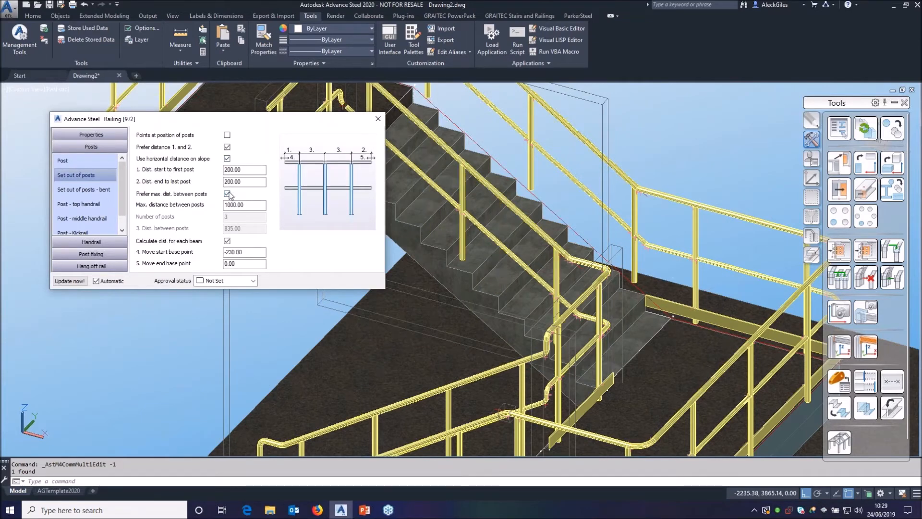
click(378, 119)
Delete the leftover bend piece at the upper landing end of the inner railing's middle handrail.
middle_drag(364, 273, 321, 247)
scroll(269, 174, up, 6)
middle_drag(256, 168, 317, 285)
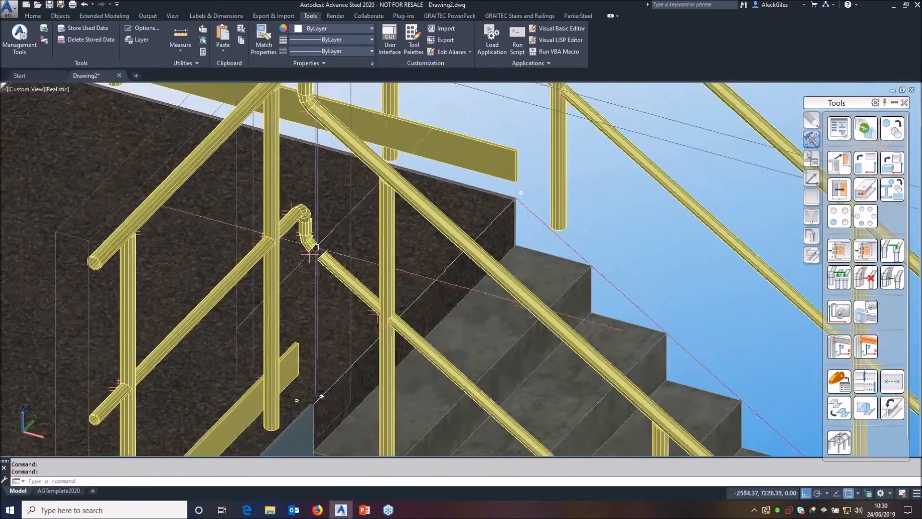
scroll(315, 247, up, 3)
click(305, 231)
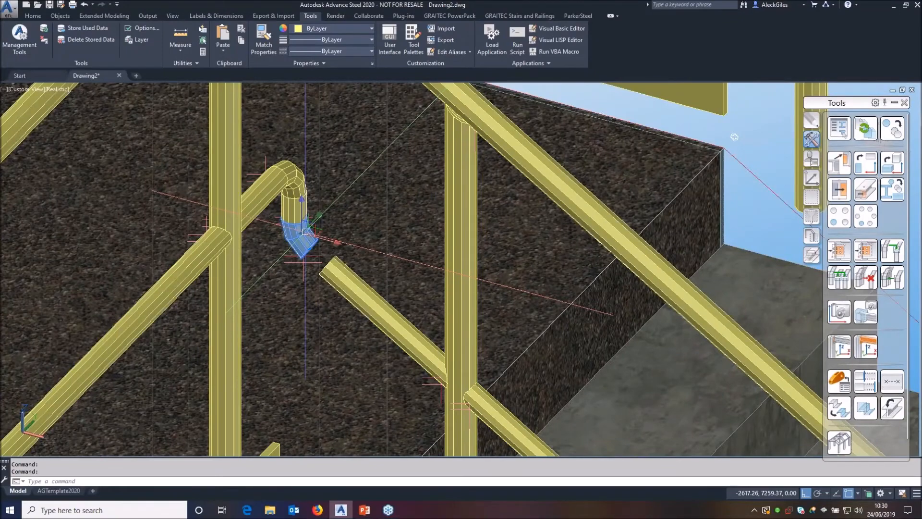
key(Delete)
scroll(314, 235, down, 3)
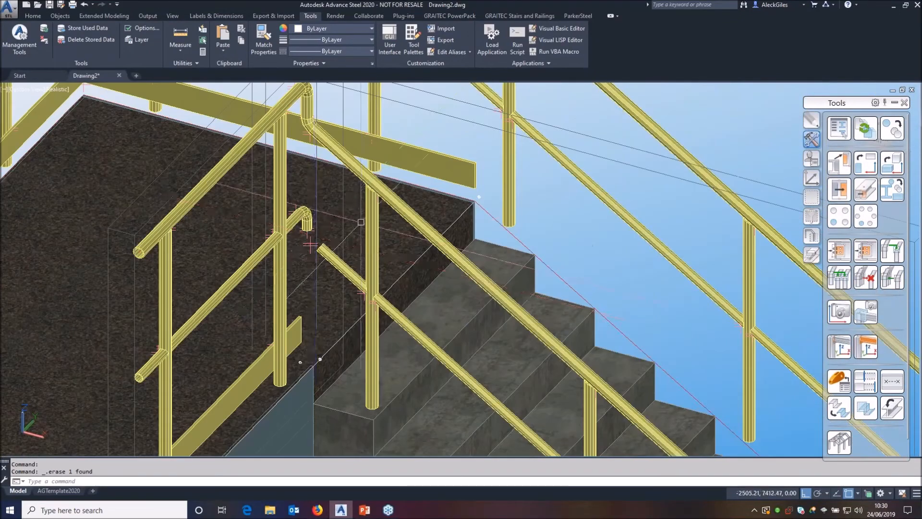
Transfer the existing bend joint to the upper flight's middle handrail and the upper landing railing's middle return.
scroll(355, 224, down, 2)
middle_drag(526, 422, 418, 147)
scroll(560, 200, up, 5)
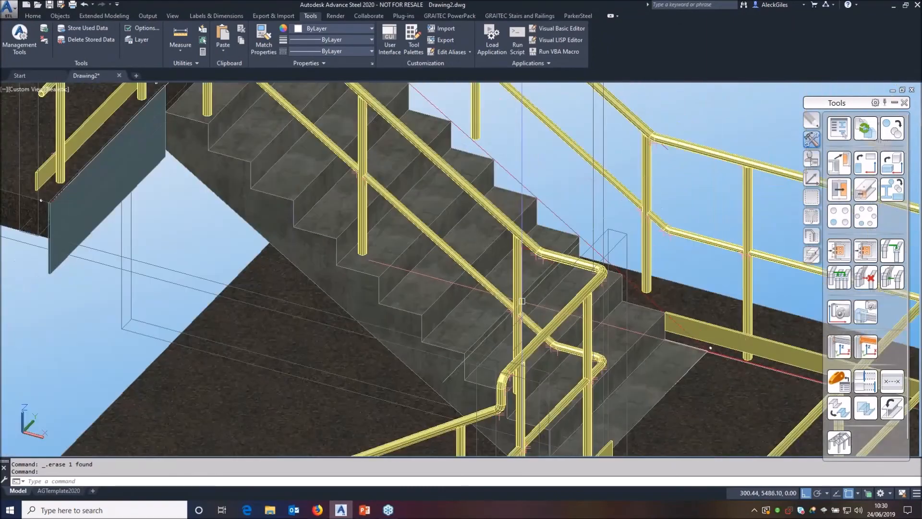
scroll(569, 230, down, 3)
middle_drag(300, 115, 504, 328)
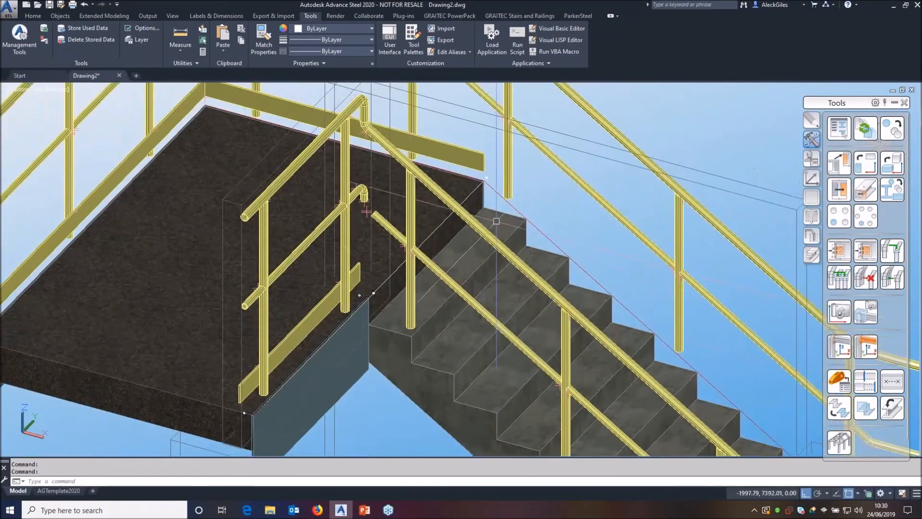
click(839, 250)
scroll(365, 197, up, 5)
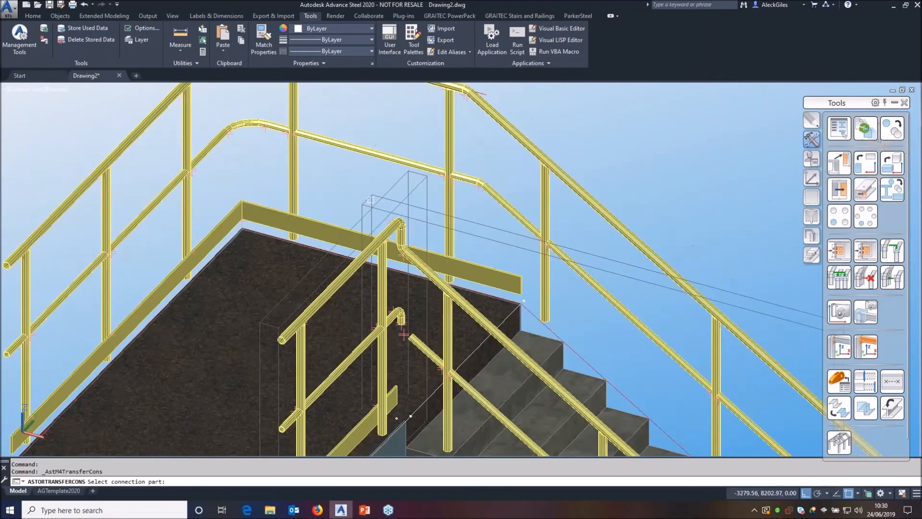
click(385, 257)
scroll(386, 258, down, 2)
middle_drag(408, 404, 410, 239)
click(406, 252)
key(Return)
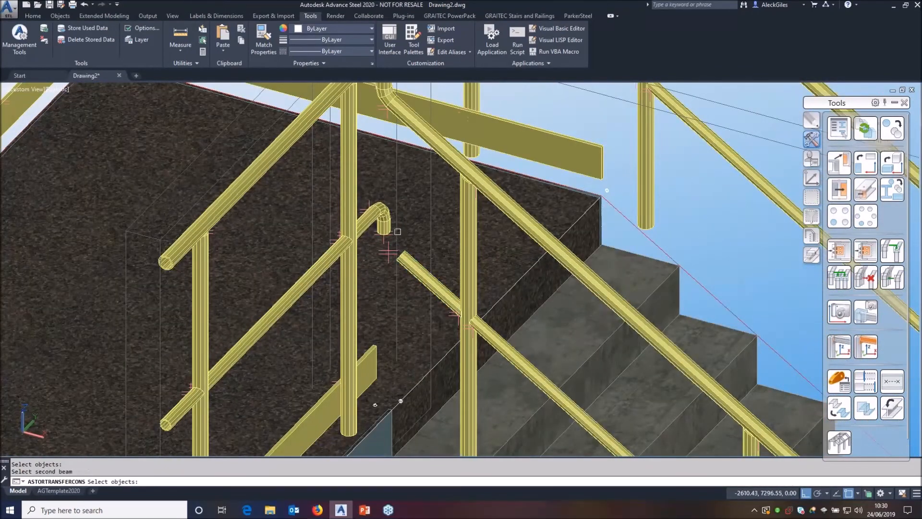
click(390, 232)
key(Return)
key(Return)
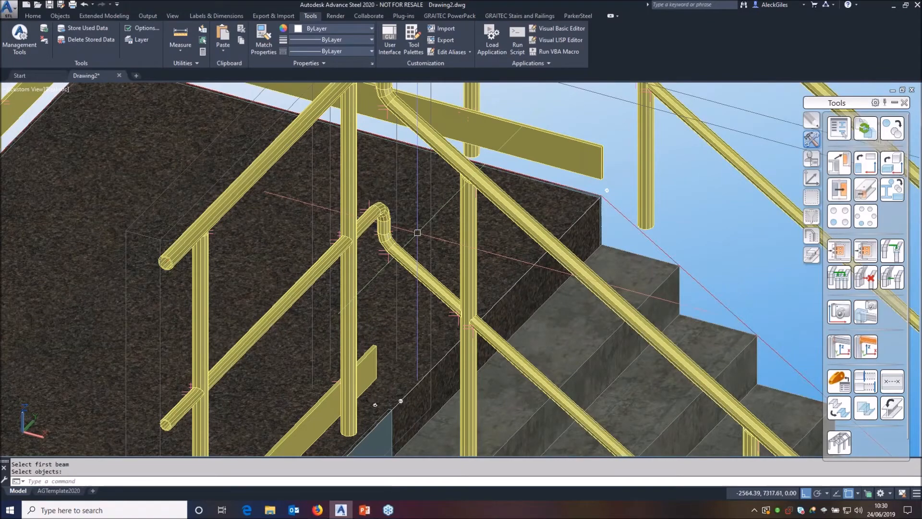
Select all the stair reference lines as similar objects and assign them to the Construction layer.
scroll(418, 232, down, 5)
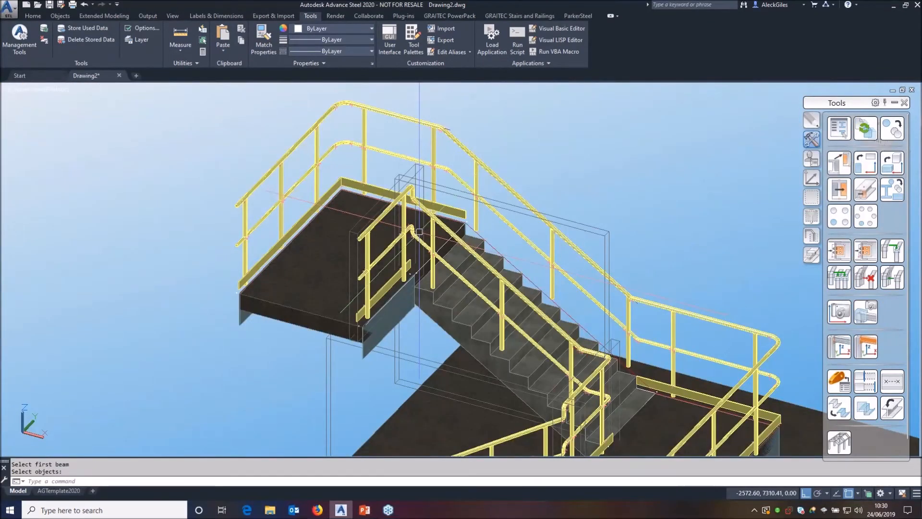
middle_drag(410, 315, 341, 184)
scroll(340, 188, down, 2)
shift+middle_drag(319, 353, 511, 337)
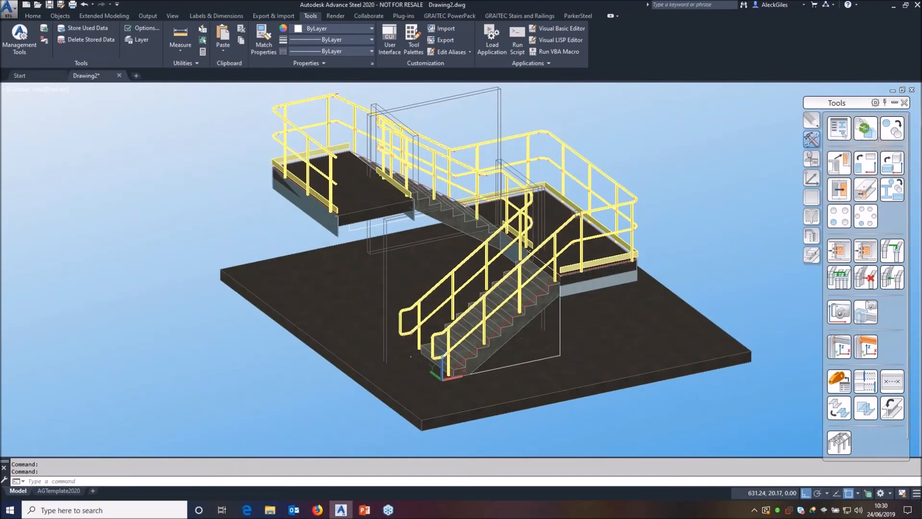
click(560, 332)
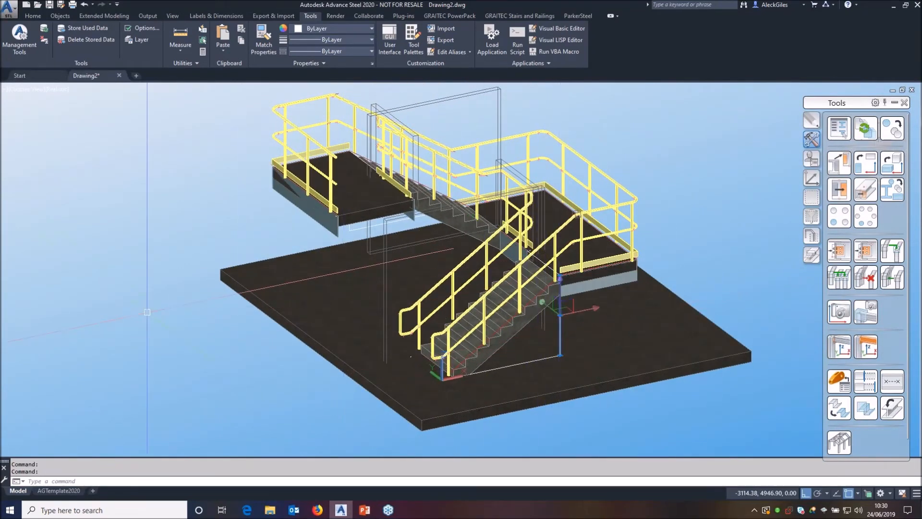
right_click(148, 291)
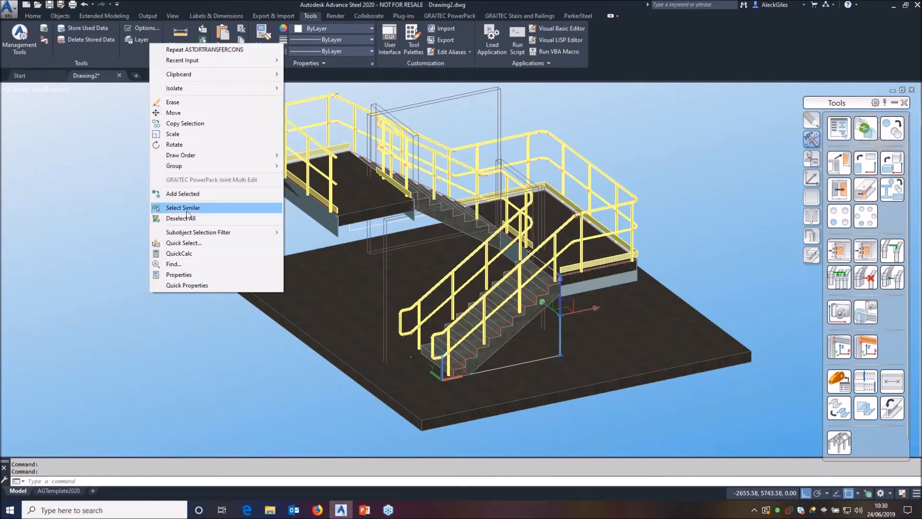
click(163, 210)
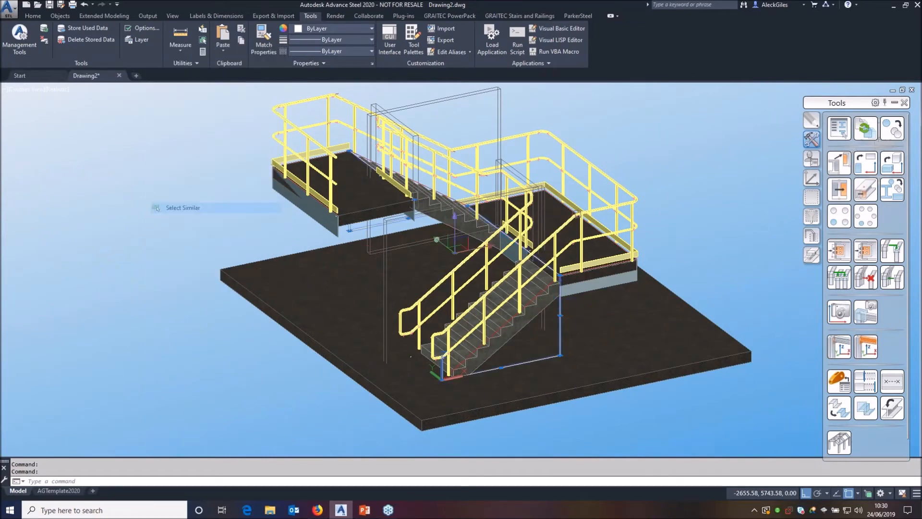
click(32, 16)
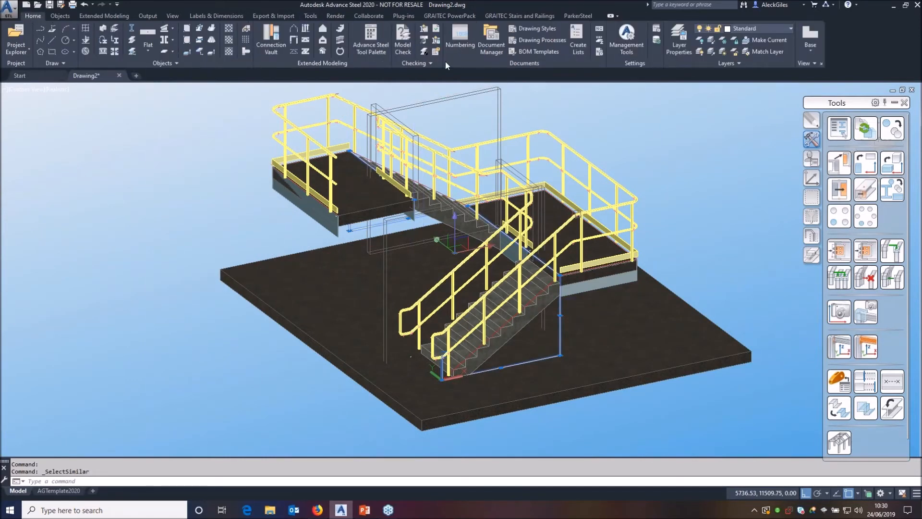
click(792, 28)
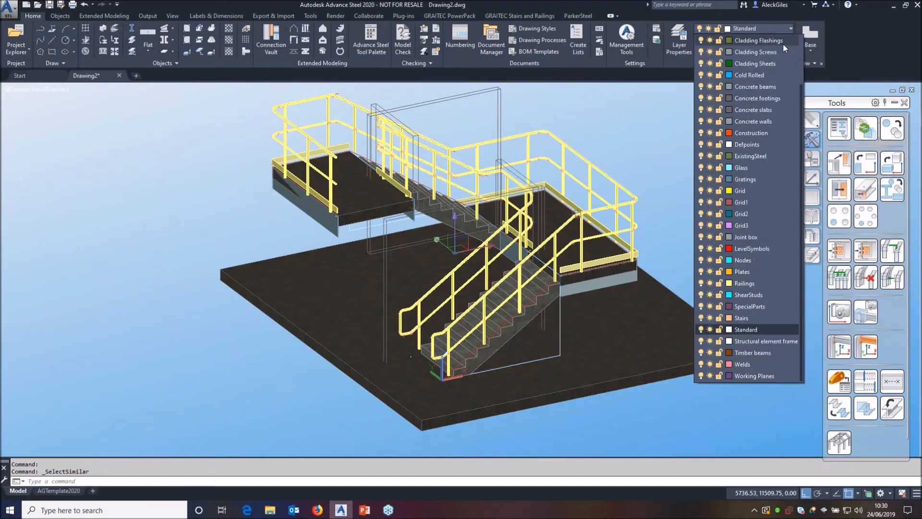
click(752, 133)
key(Escape)
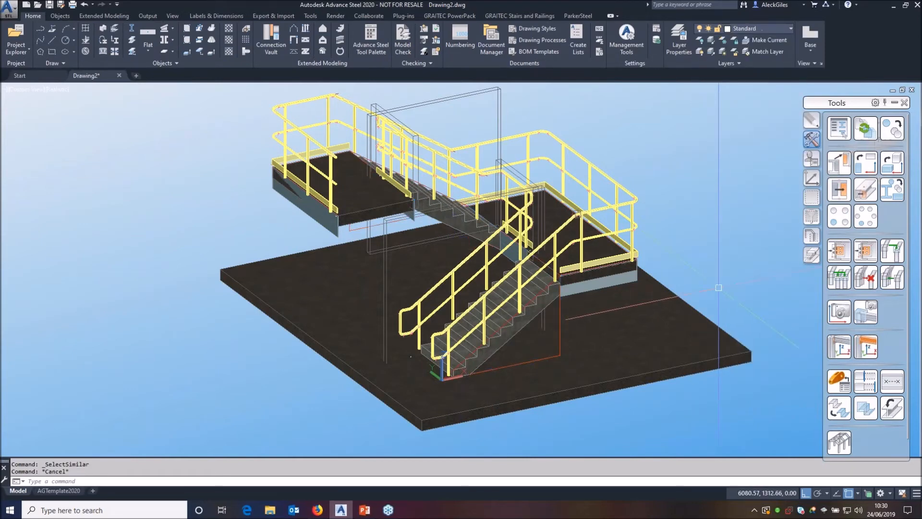
Select all the landing edge beams as similar objects and assign them to the Construction layer.
click(620, 278)
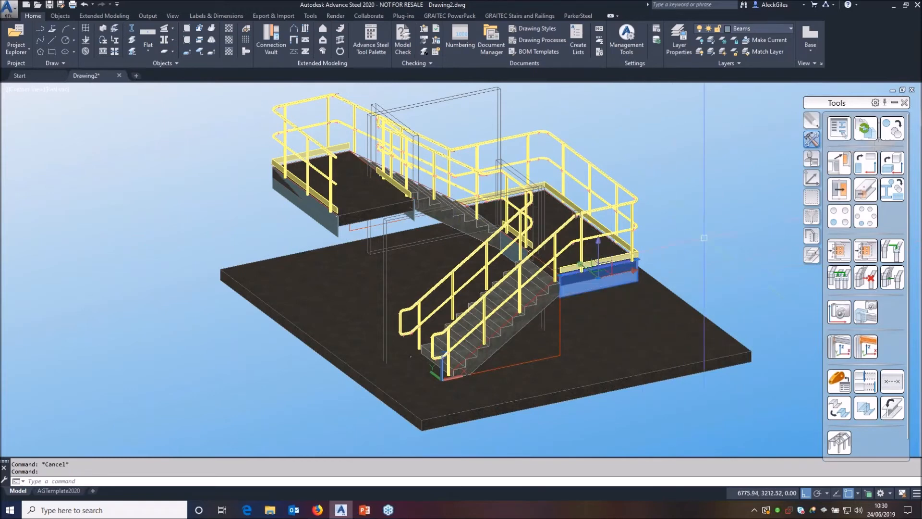
right_click(710, 288)
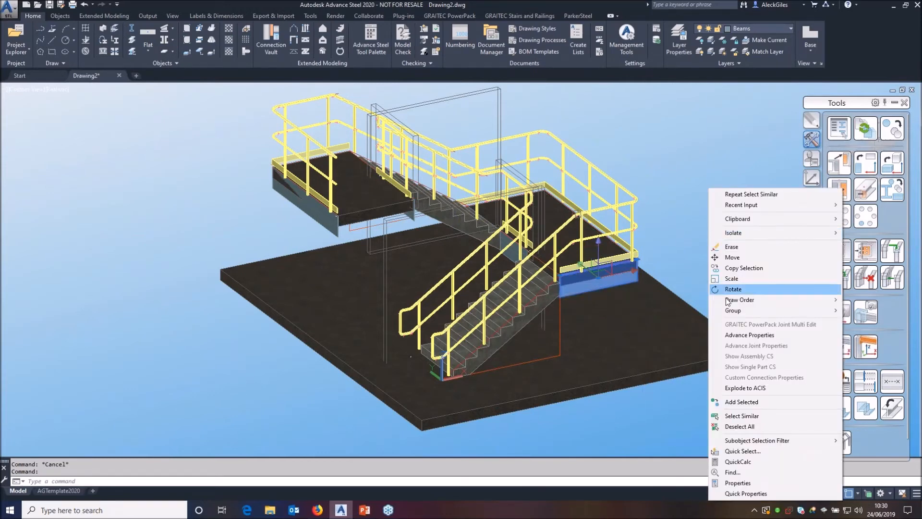
click(742, 415)
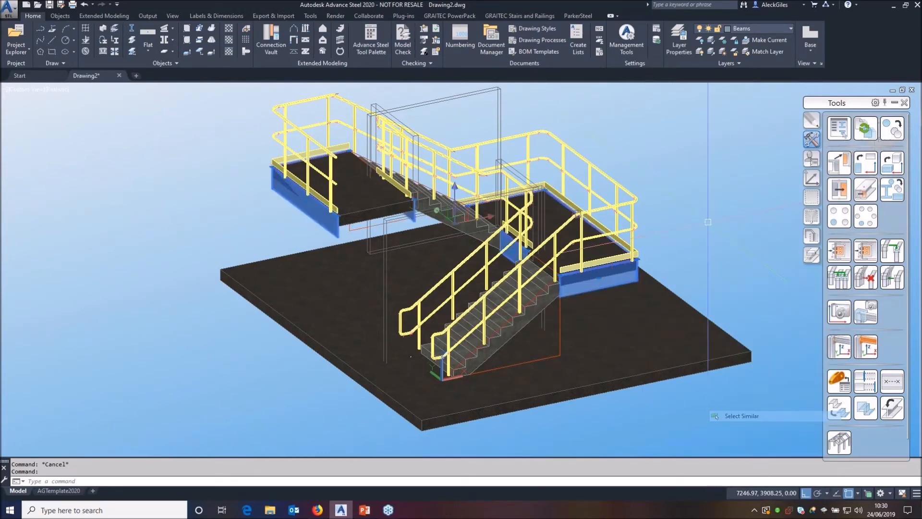
click(786, 33)
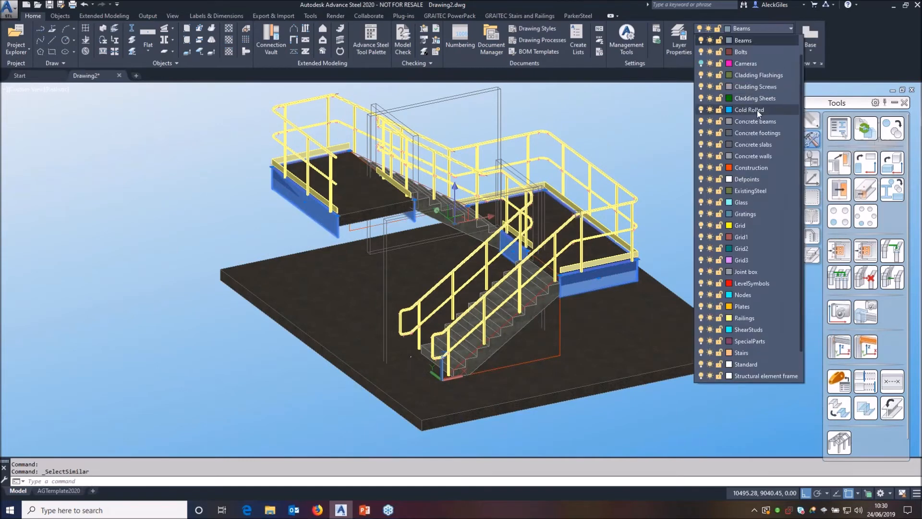
click(747, 169)
key(Escape)
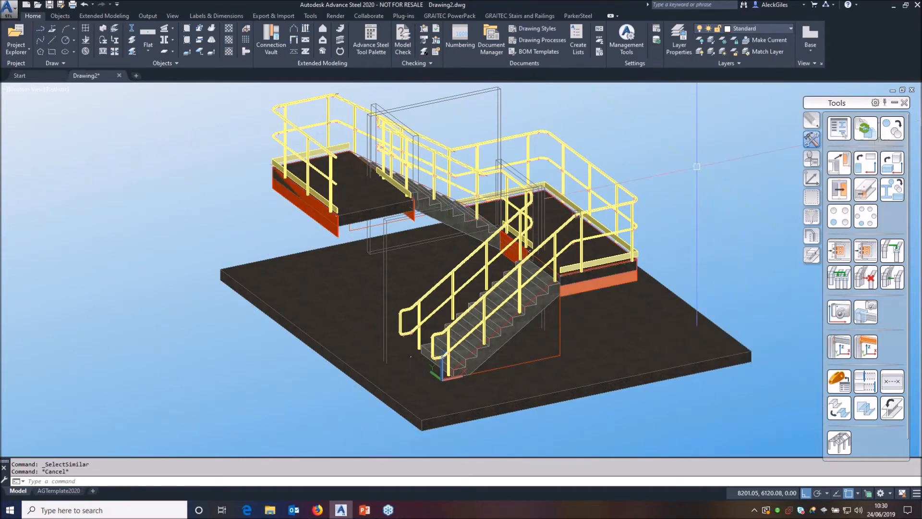
Turn off the Construction layer and hide the joint boxes around the railings.
click(789, 29)
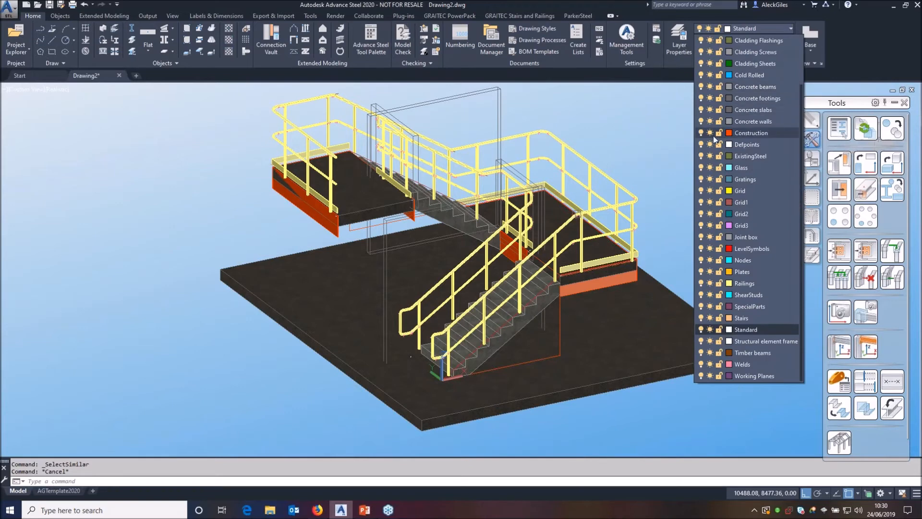
click(700, 133)
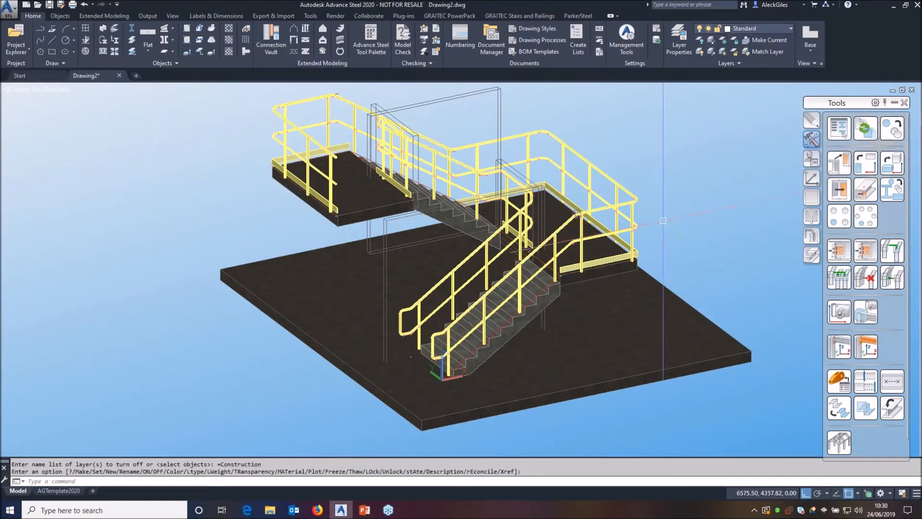
click(811, 236)
click(865, 163)
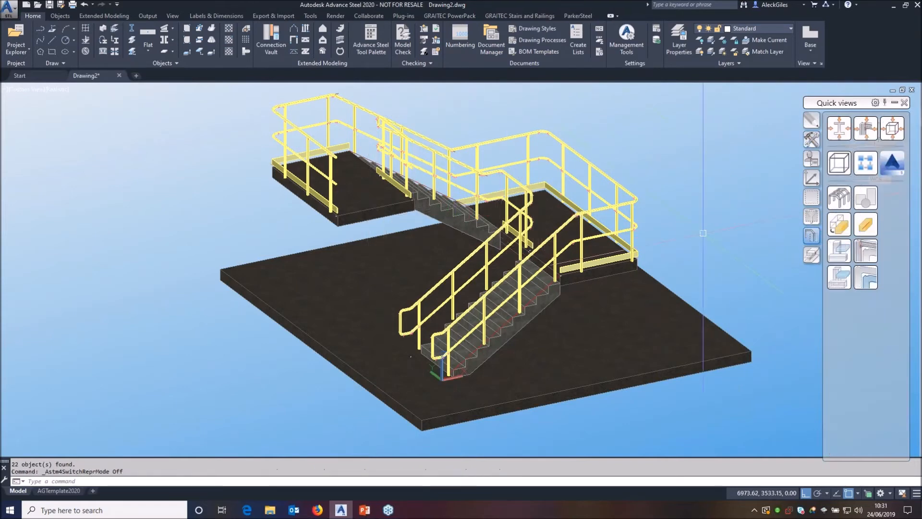
Preview the palm plate and rail post base templates in Concrete Stair demo.dwg, and insert Palm Plate - Circular on the lower flight's second outer post.
scroll(502, 250, up, 4)
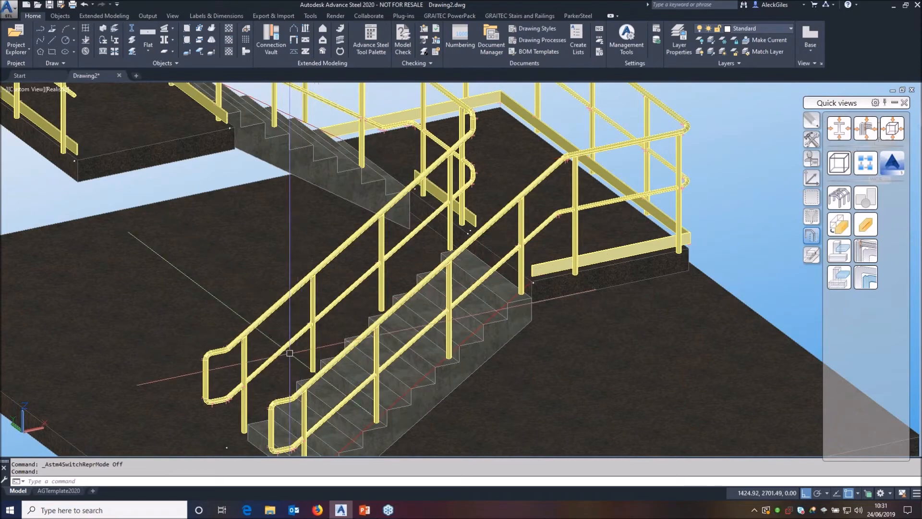
middle_drag(288, 367, 322, 218)
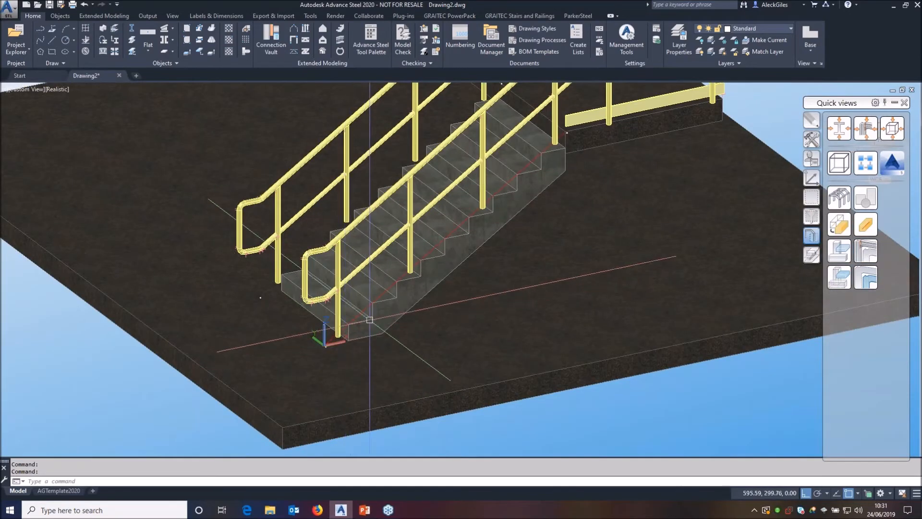
scroll(417, 273, up, 2)
middle_drag(418, 273, 432, 300)
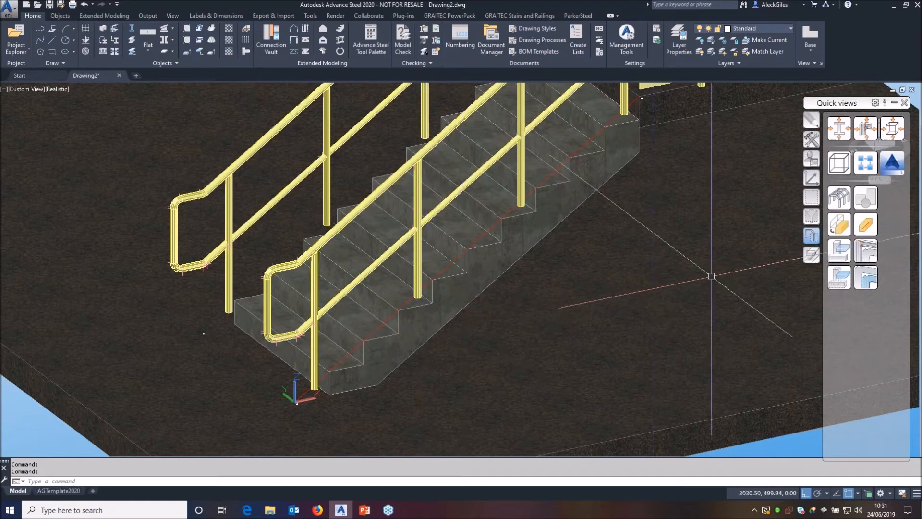
click(812, 159)
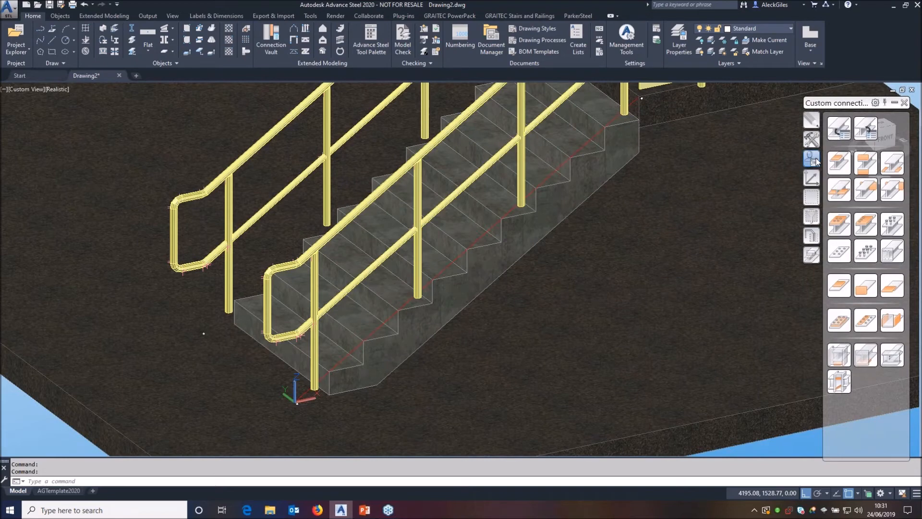
click(861, 132)
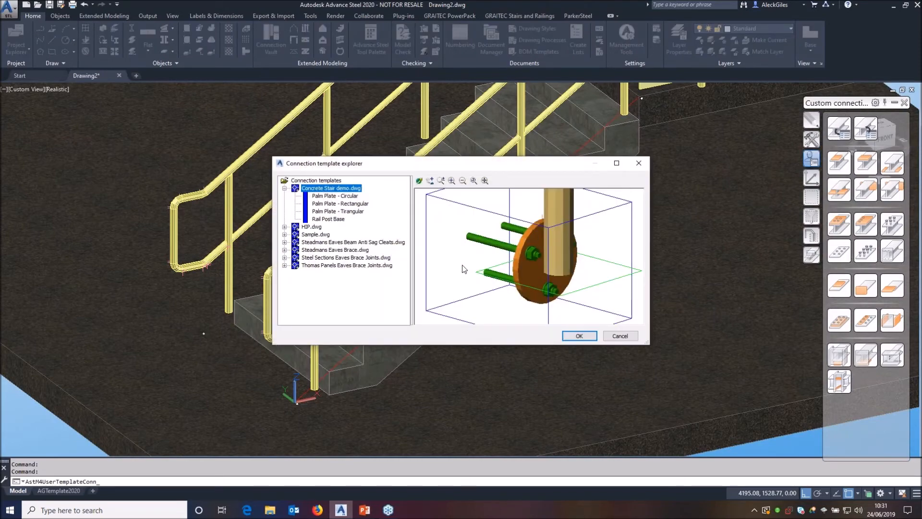
click(333, 203)
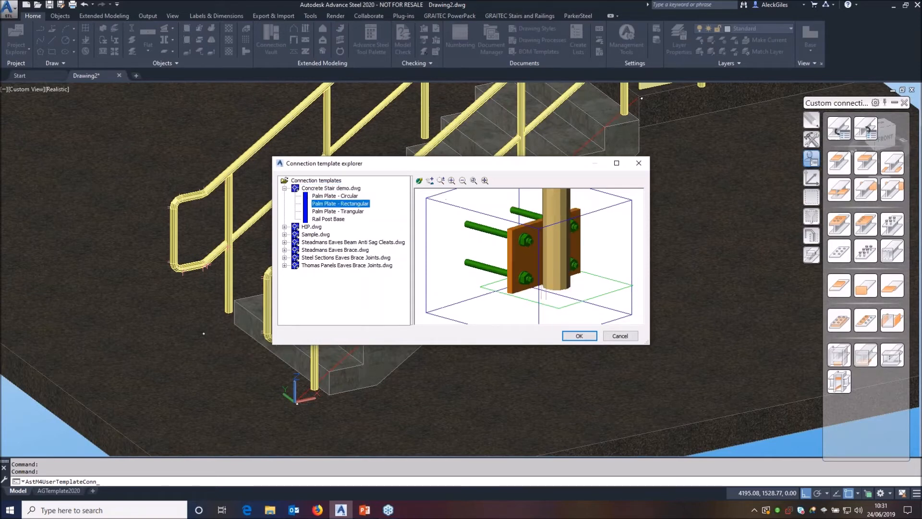
click(332, 212)
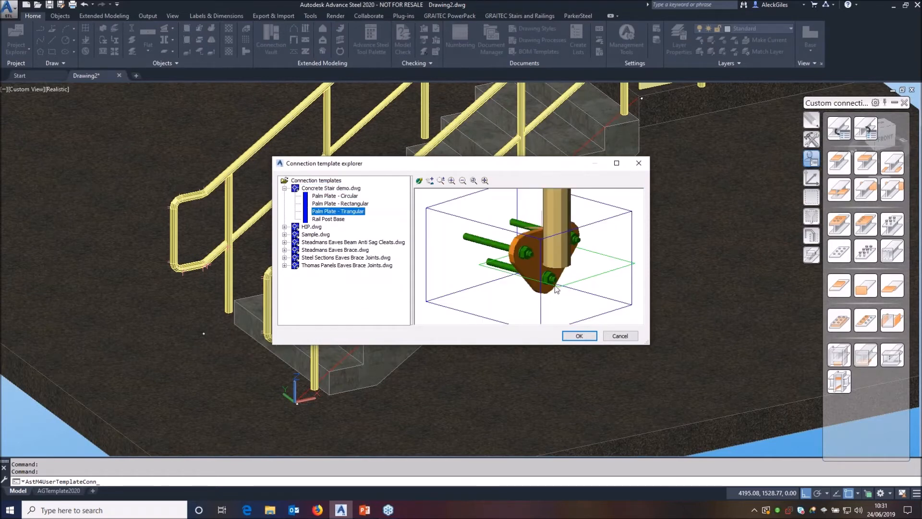
click(334, 220)
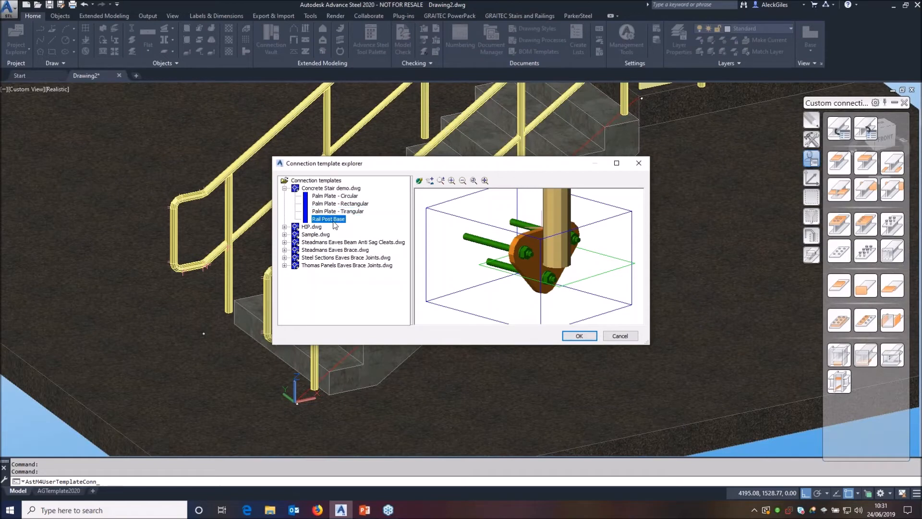
click(333, 196)
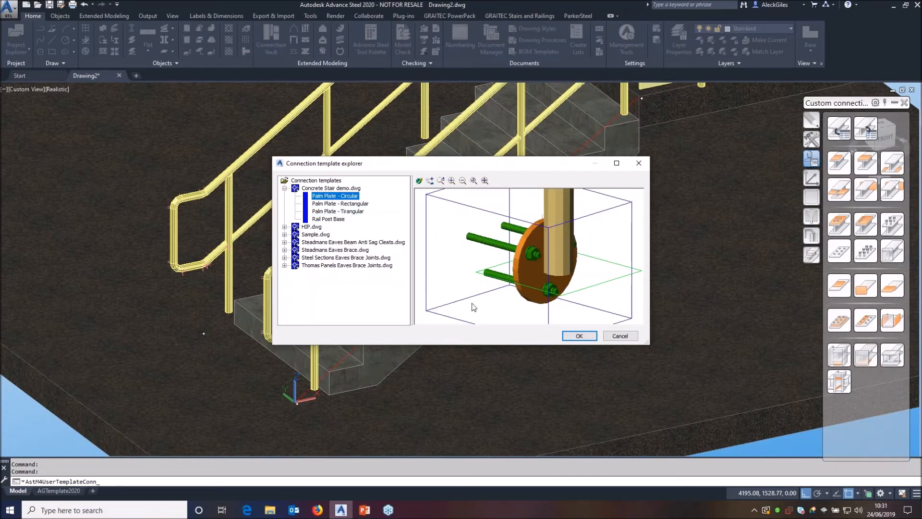
click(577, 336)
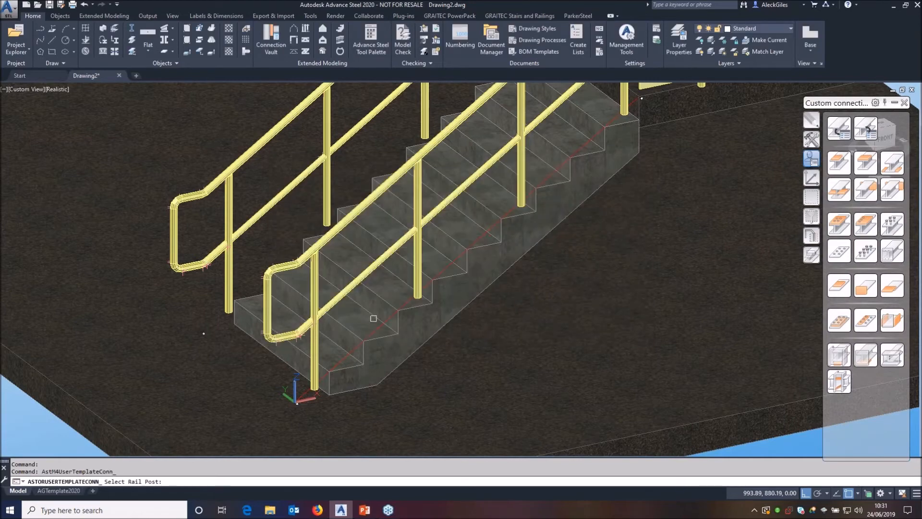
click(418, 294)
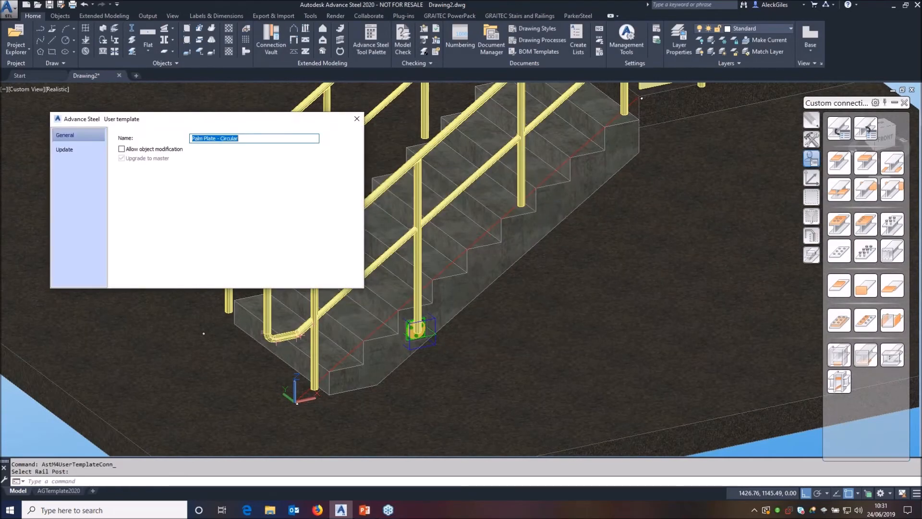
Allow object modification in the stair post's palm plate connection and set the post's shortening Reference to -150.
scroll(354, 348, up, 5)
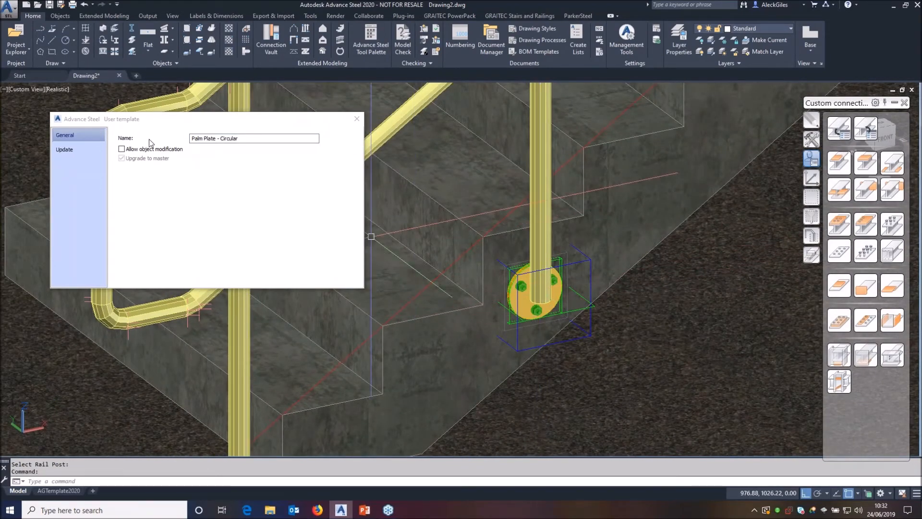
click(122, 150)
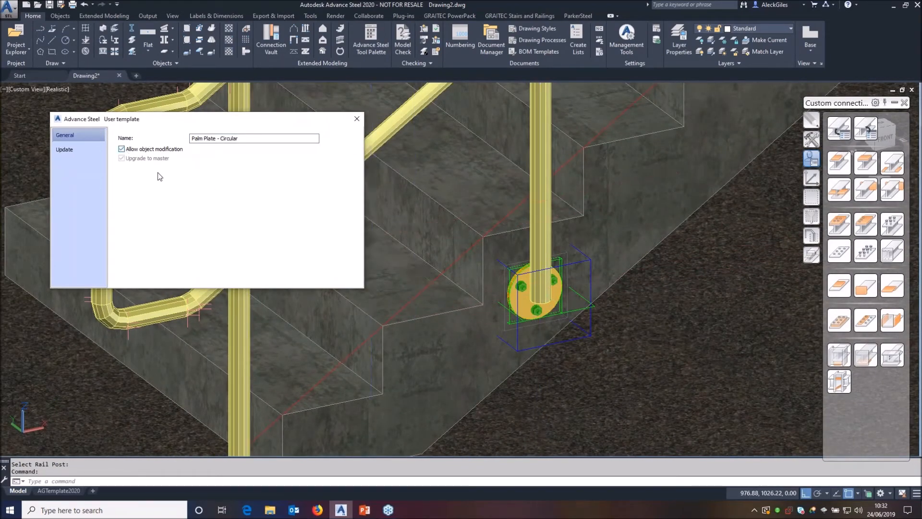
click(357, 119)
double_click(579, 310)
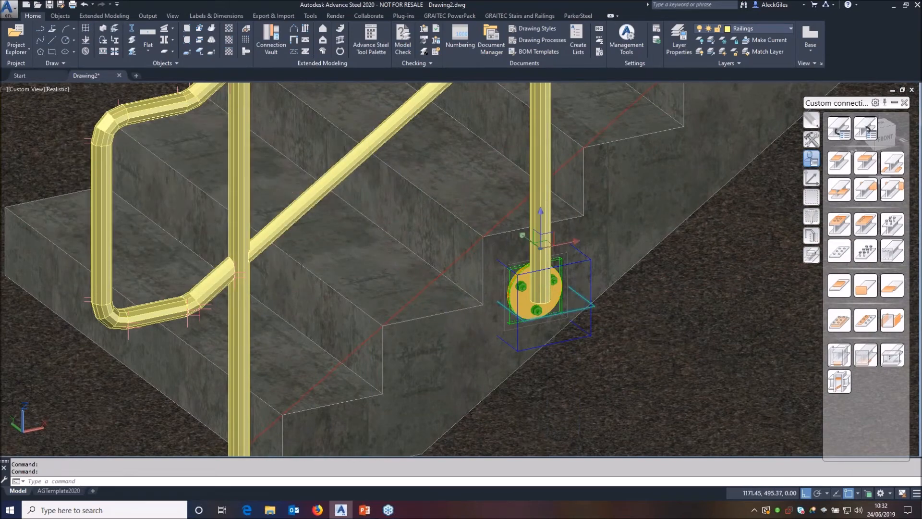
text(-150)
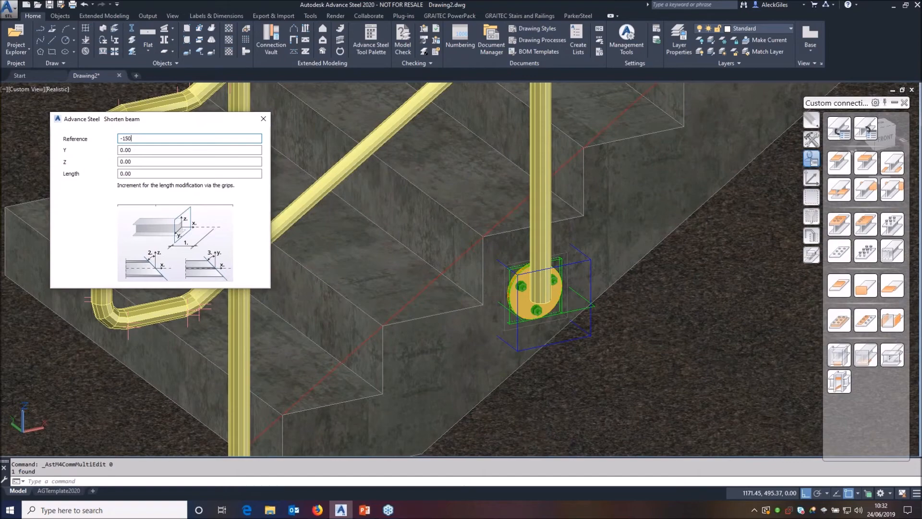
key(Return)
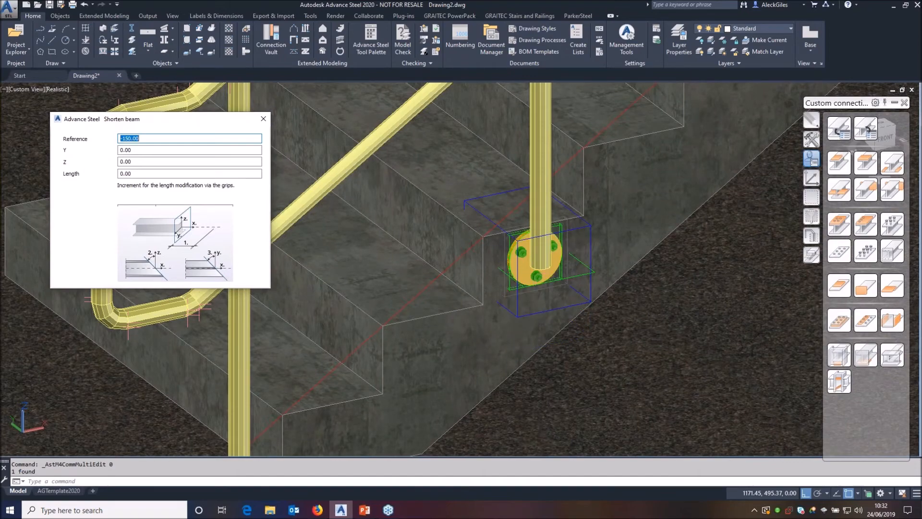
click(263, 118)
Insert the Palm Plate - Circular template on the lower landing post nearest the lower flight, with object modification allowed.
scroll(344, 201, down, 2)
middle_drag(492, 173, 174, 319)
middle_drag(491, 129, 304, 377)
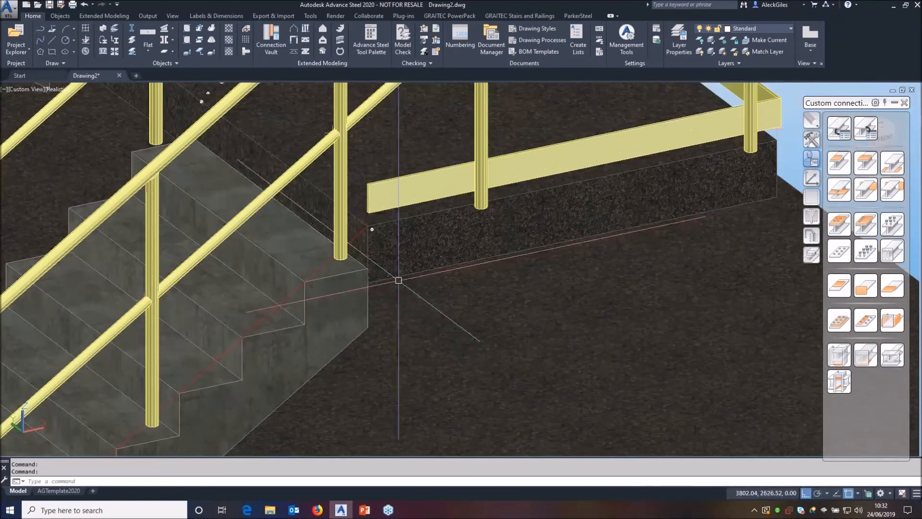
click(872, 129)
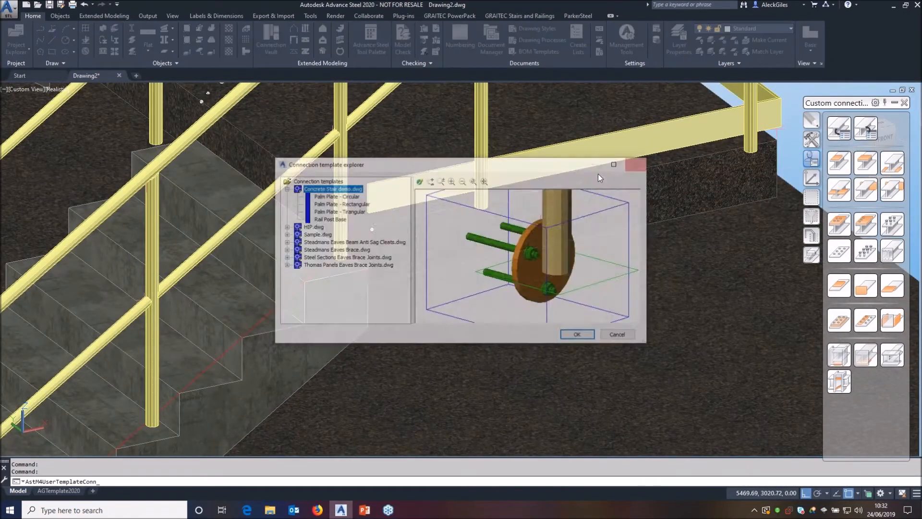
click(323, 196)
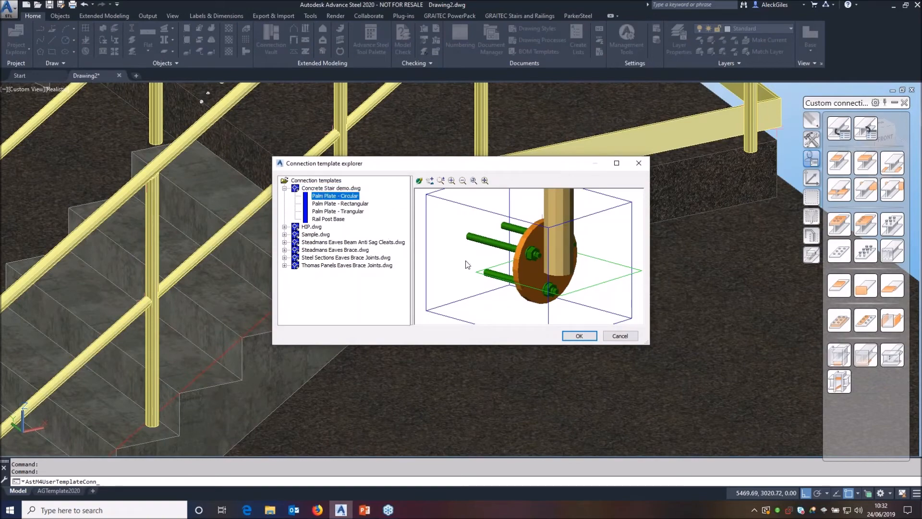
click(578, 336)
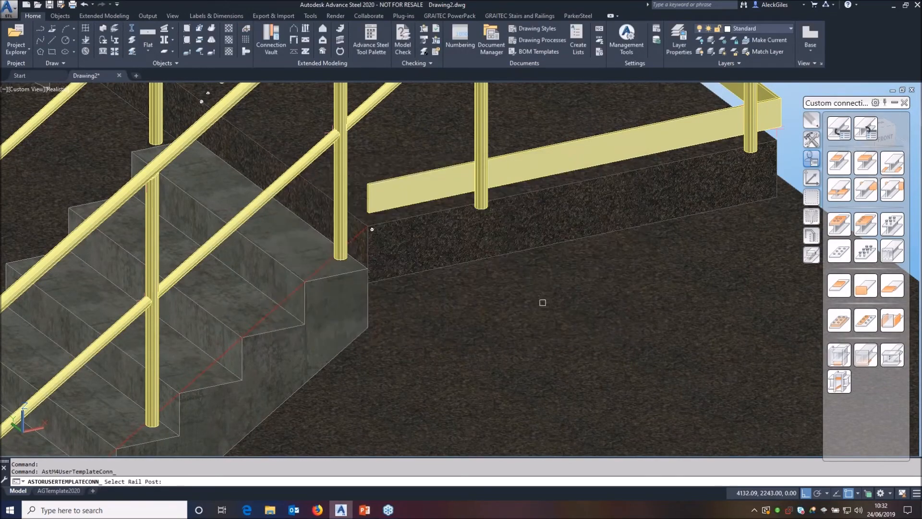
click(484, 210)
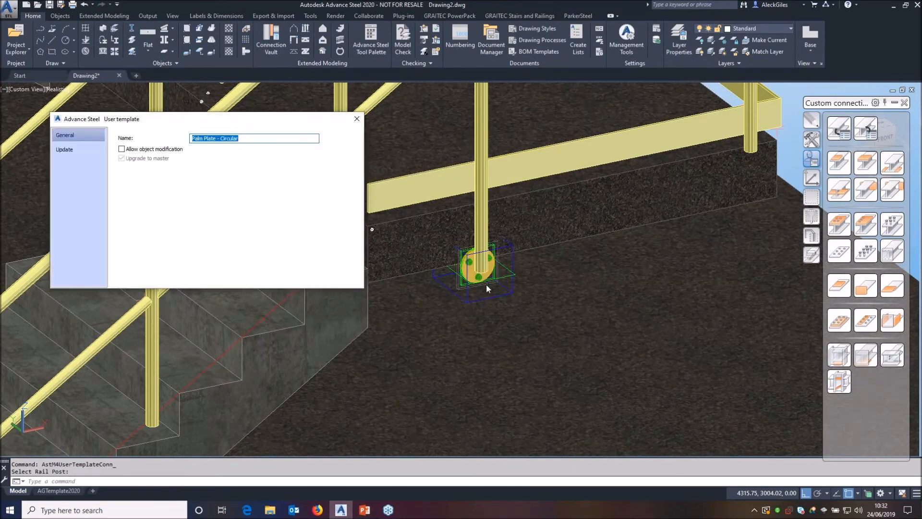
click(148, 150)
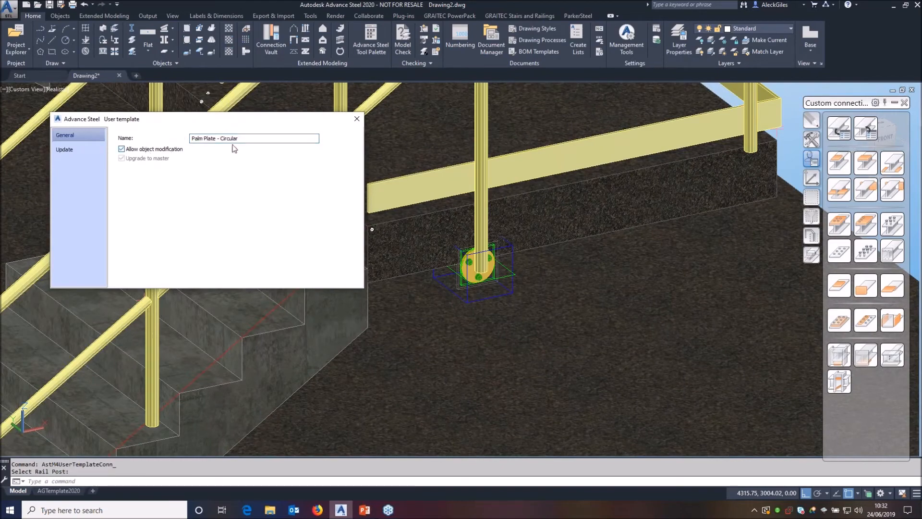
click(356, 120)
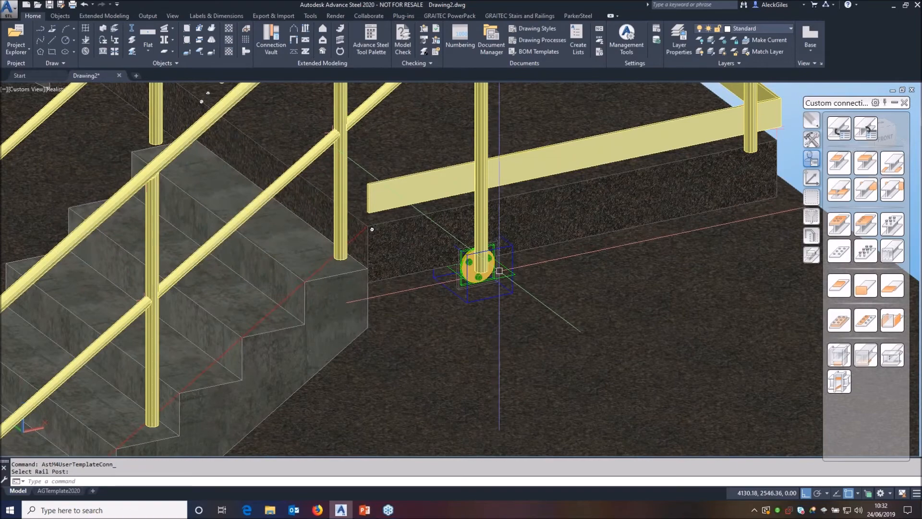
Set the landing post's shortening Reference to -100 so its palm plate sits on the slab edge.
click(500, 270)
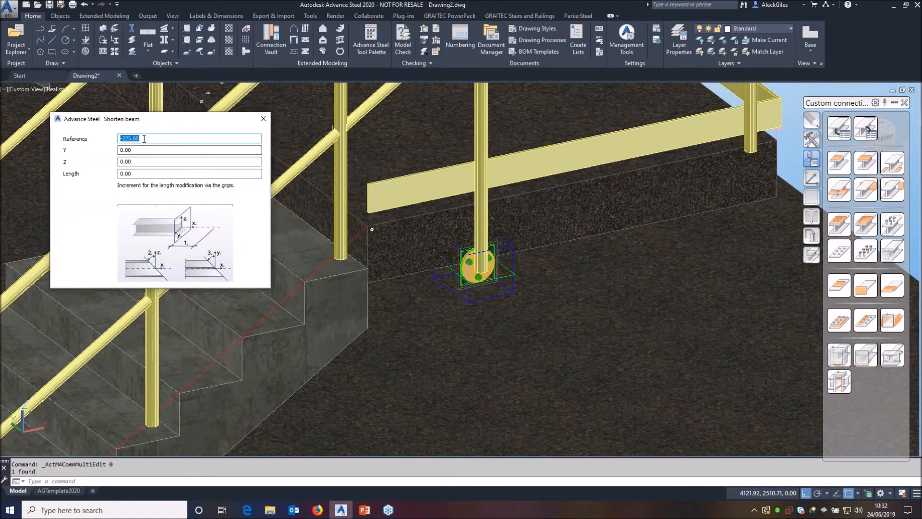
text(-100)
key(Return)
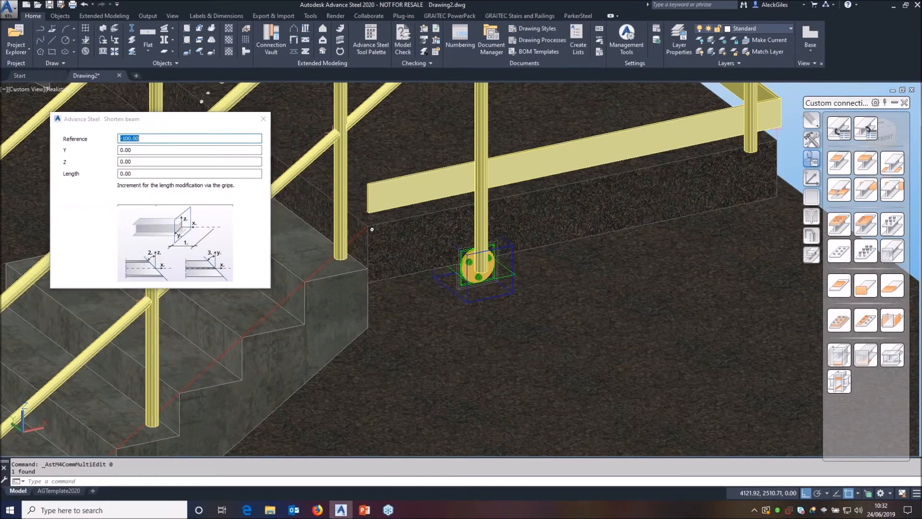
click(264, 119)
Transfer the stair post's circular palm plate connection to the lower flight's third and fourth outer posts.
scroll(259, 194, down, 2)
middle_drag(219, 238, 371, 163)
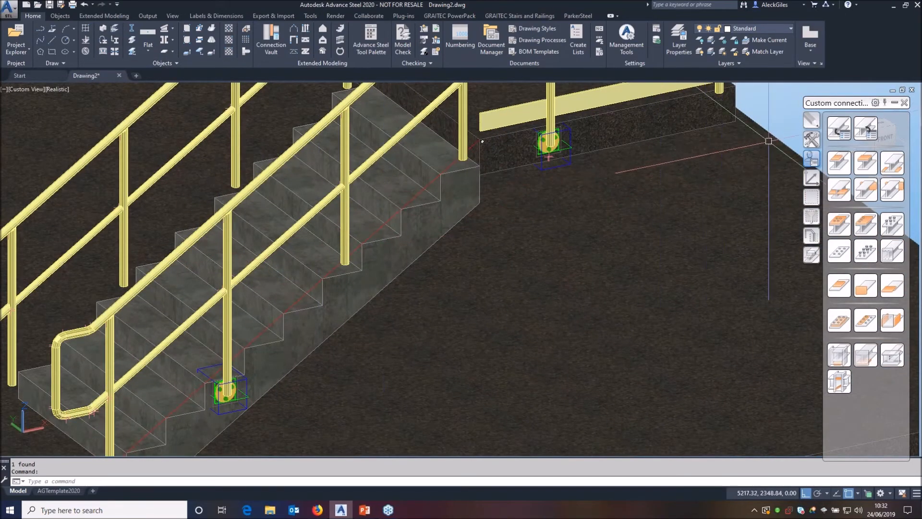
click(811, 140)
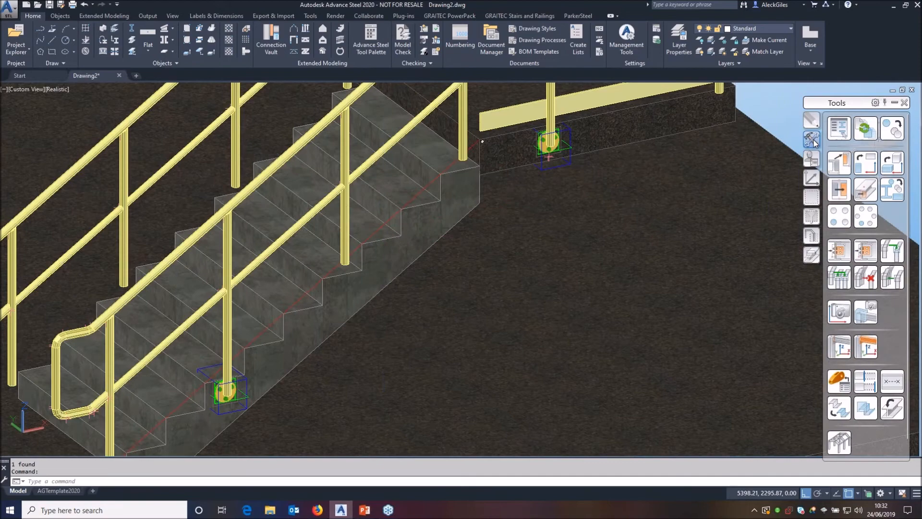
click(841, 254)
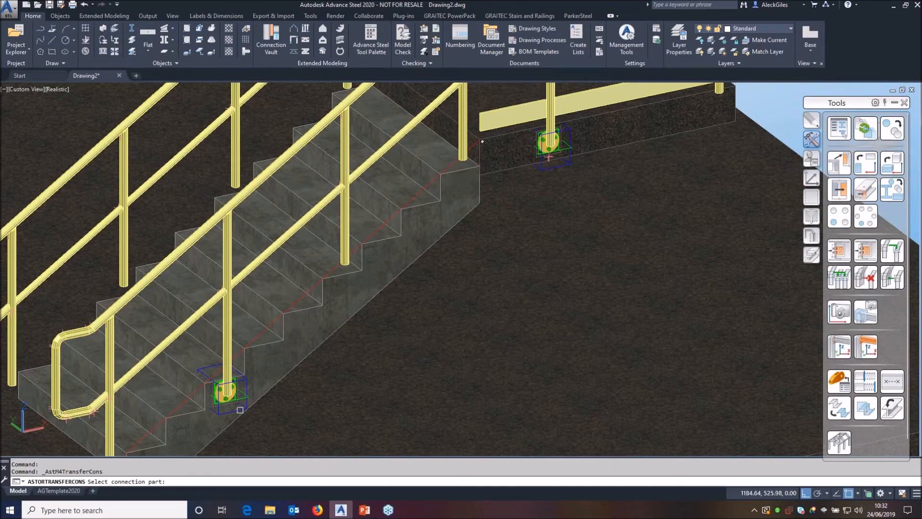
scroll(239, 407, up, 5)
middle_drag(239, 383, 285, 336)
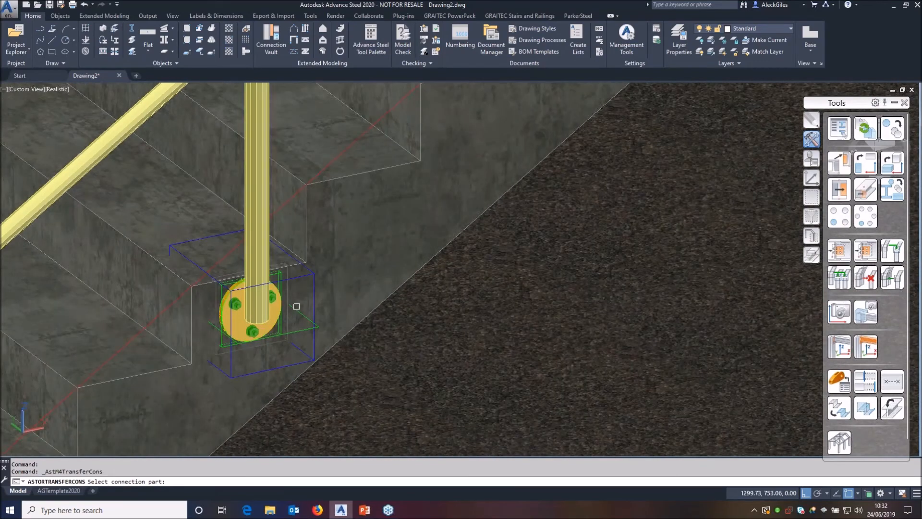
scroll(288, 304, up, 2)
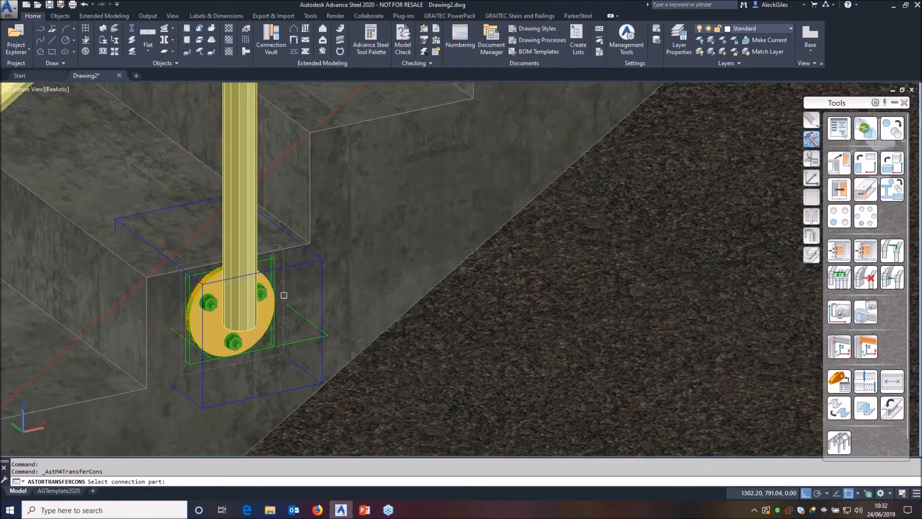
click(307, 385)
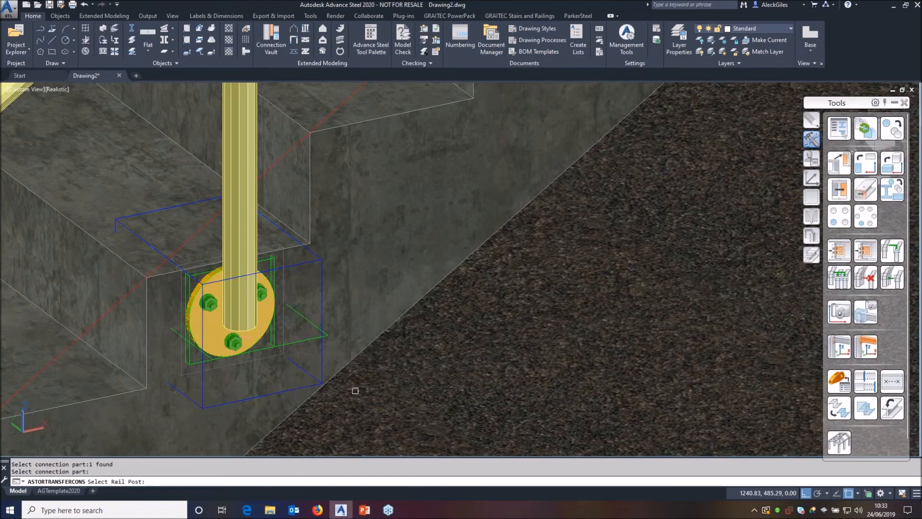
key(Return)
scroll(355, 391, down, 3)
scroll(432, 284, up, 3)
click(336, 245)
middle_drag(401, 227, 290, 418)
click(428, 307)
Transfer the same circular palm plate connection to the three posts along the upper flight's outer side.
scroll(427, 305, down, 5)
shift+middle_drag(220, 217, 316, 244)
scroll(189, 307, up, 6)
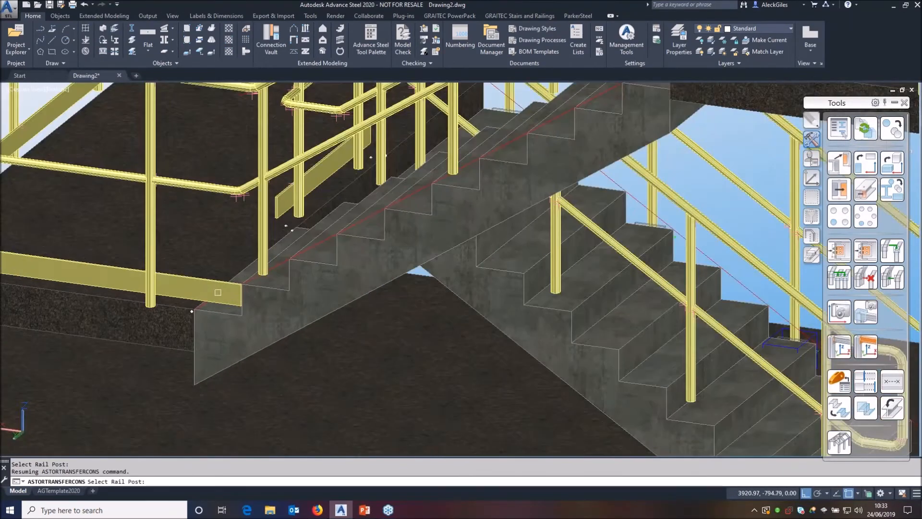
click(264, 273)
click(454, 151)
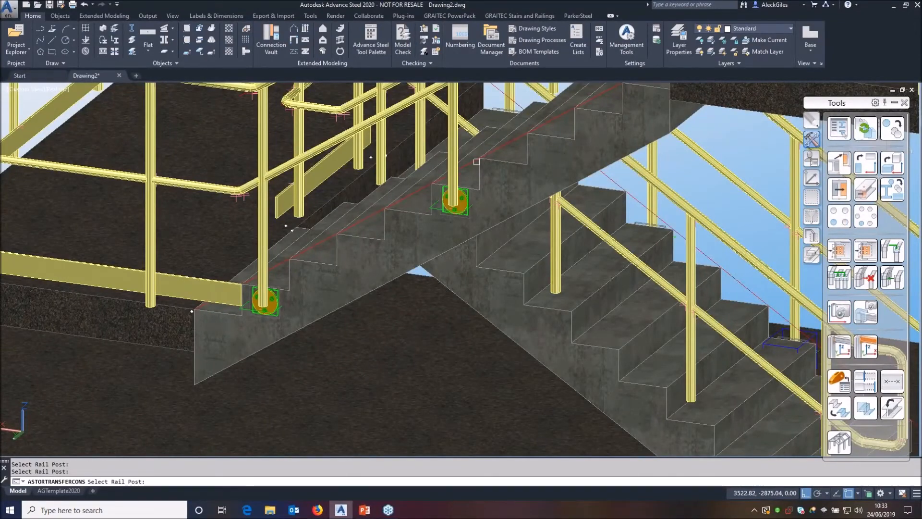
middle_drag(481, 162, 180, 343)
click(344, 236)
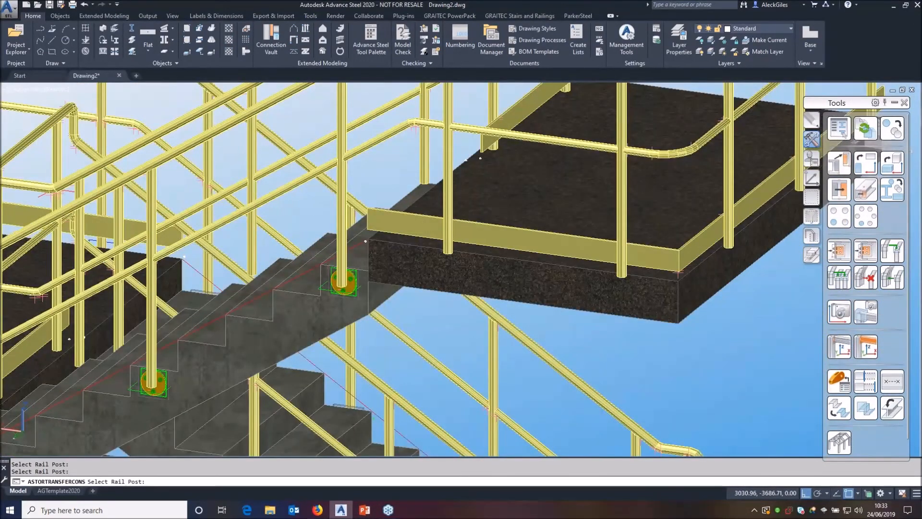
scroll(344, 269, down, 8)
shift+middle_drag(202, 312, 227, 319)
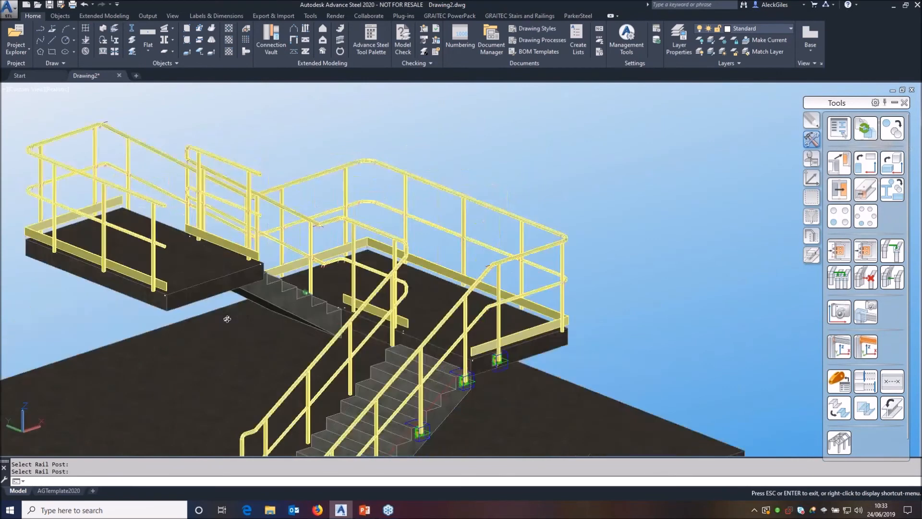
Transfer the circular palm plate connection from the lower landing post nearest the lower flight to the remaining posts around the lower landing's outer edges.
key(Return)
scroll(526, 387, up, 3)
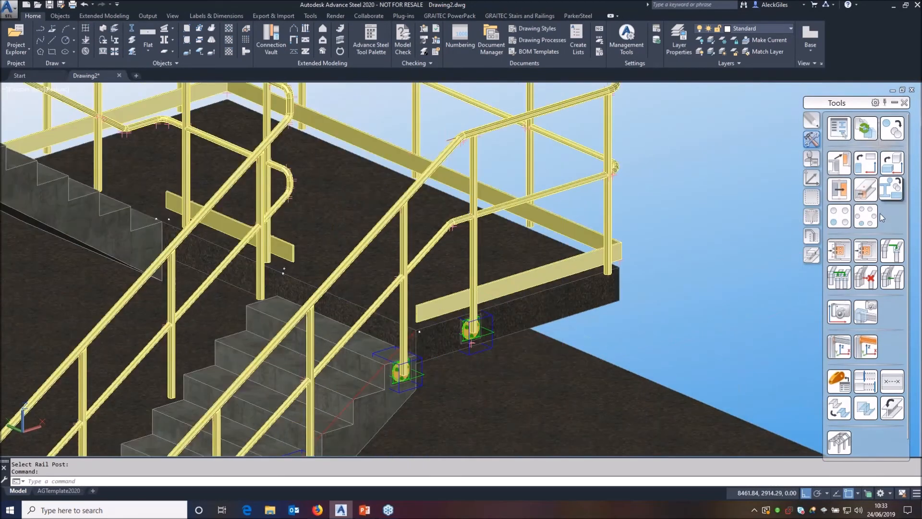
click(839, 250)
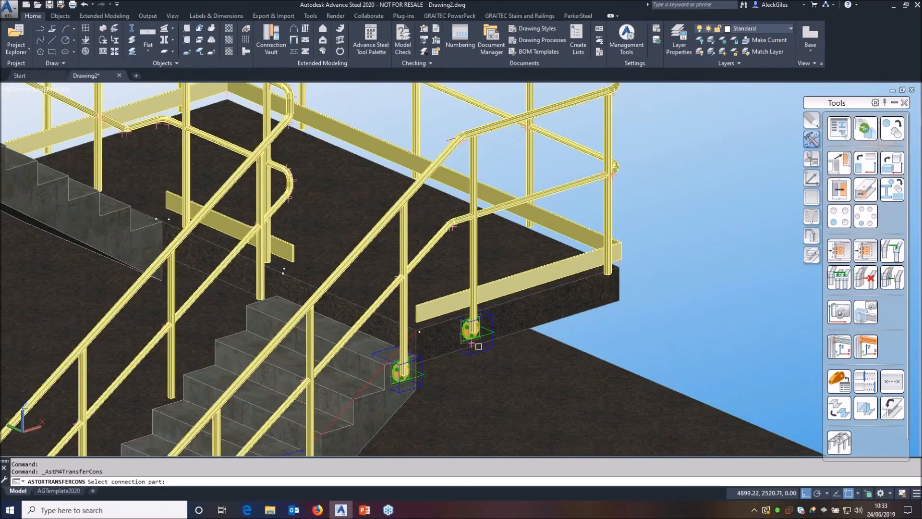
click(471, 330)
key(Return)
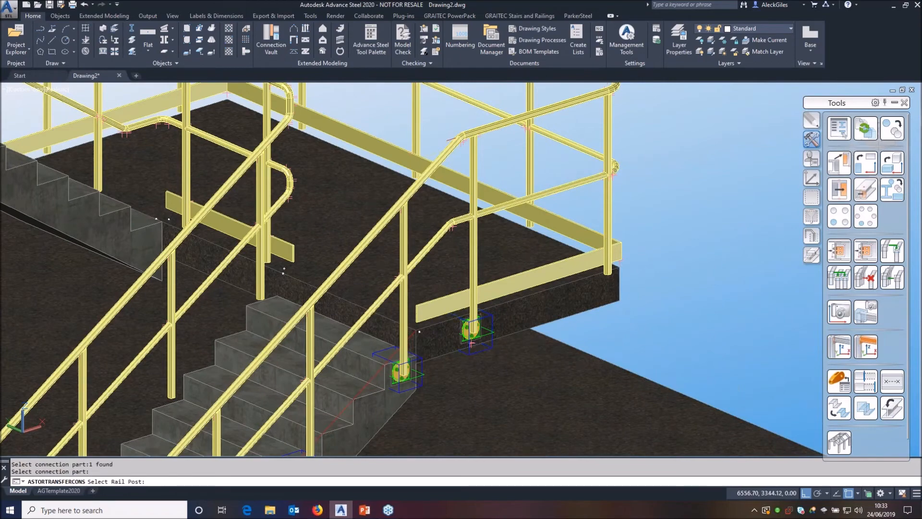
shift+middle_drag(419, 331, 460, 374)
click(448, 381)
click(654, 313)
middle_drag(654, 313, 238, 321)
click(445, 262)
shift+middle_drag(280, 290, 777, 300)
click(573, 388)
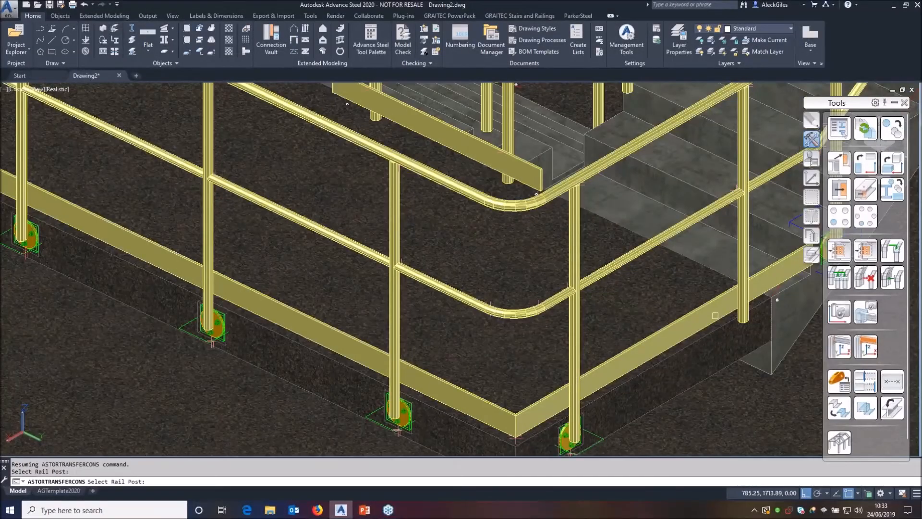
click(736, 295)
Transfer the same circular palm plate connection to the posts along the upper landing's outer edges.
shift+middle_drag(715, 284, 424, 270)
scroll(457, 291, down, 5)
middle_drag(572, 204, 370, 429)
scroll(455, 274, up, 4)
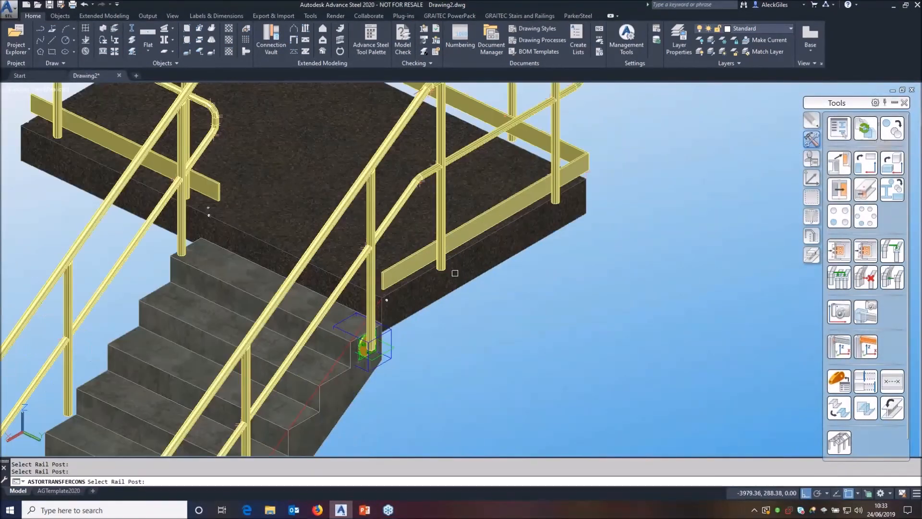
click(440, 264)
click(556, 200)
shift+middle_drag(585, 215, 546, 332)
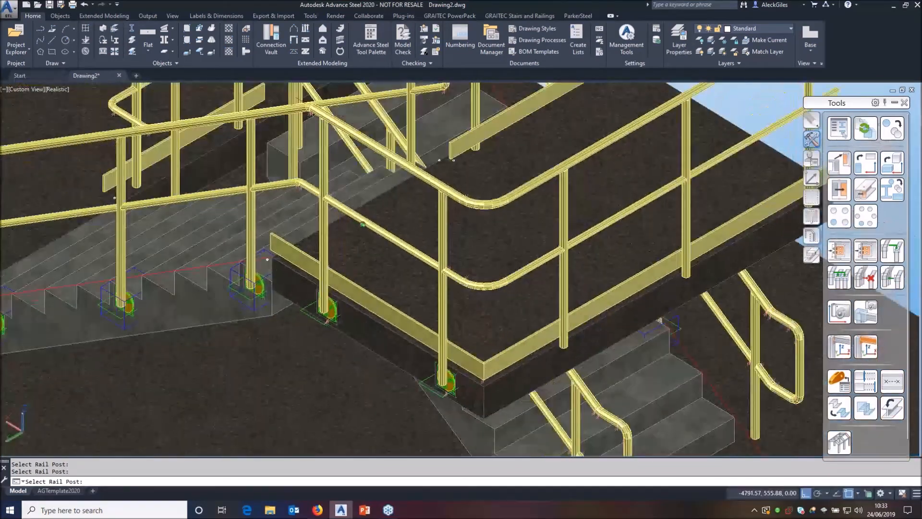
click(564, 342)
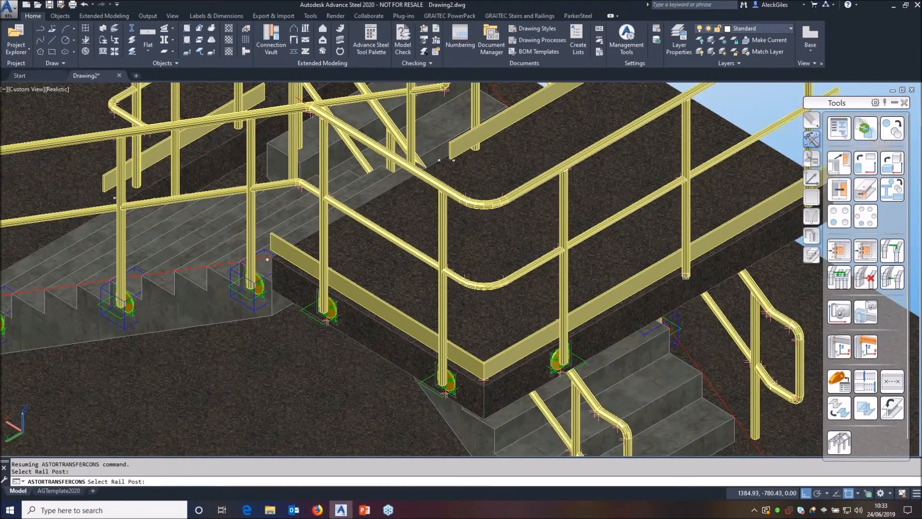
shift+middle_drag(678, 274, 524, 233)
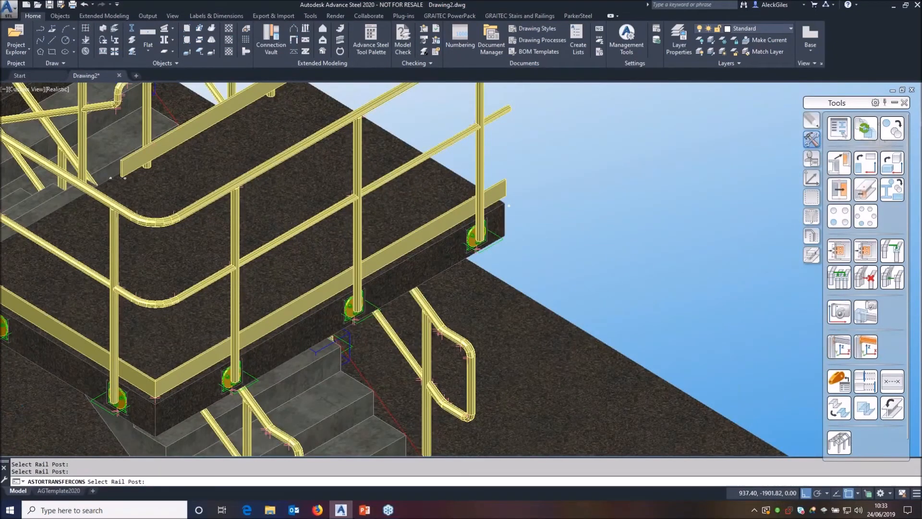
scroll(576, 237, down, 4)
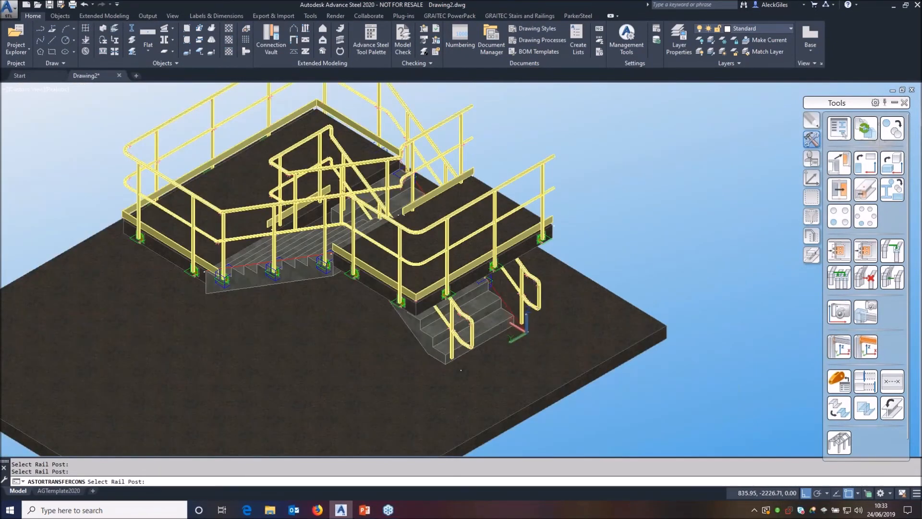
key(Return)
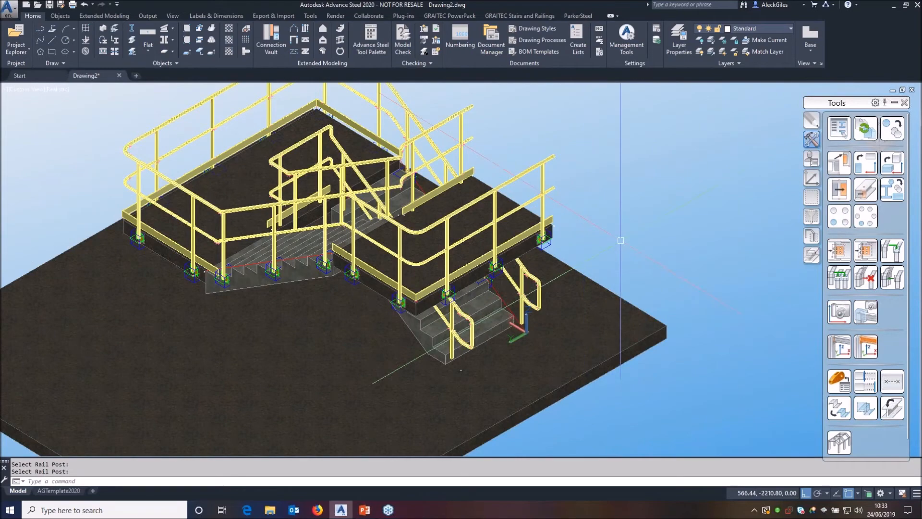
Insert the Rail Post Base template on the bottom post of the lower flight's outer handrail, with object modification allowed.
shift+middle_drag(626, 266, 435, 217)
middle_drag(383, 369, 437, 285)
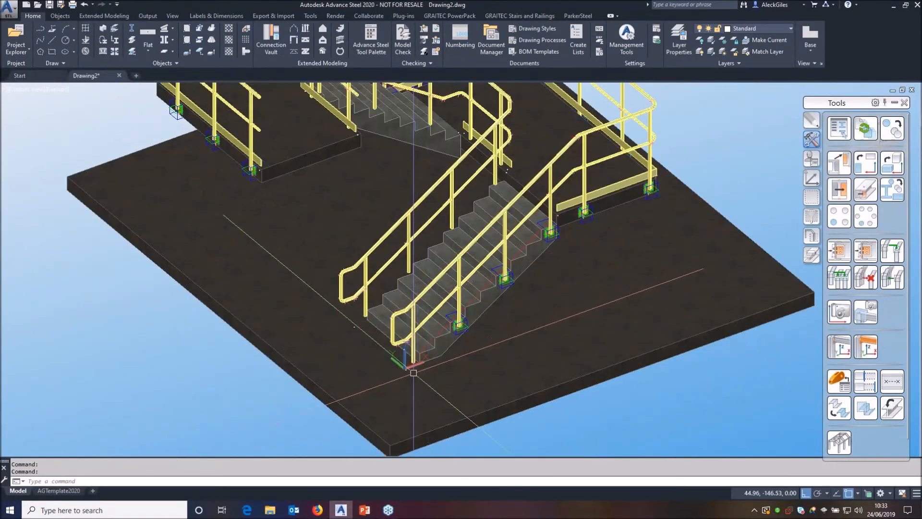
scroll(411, 339, up, 6)
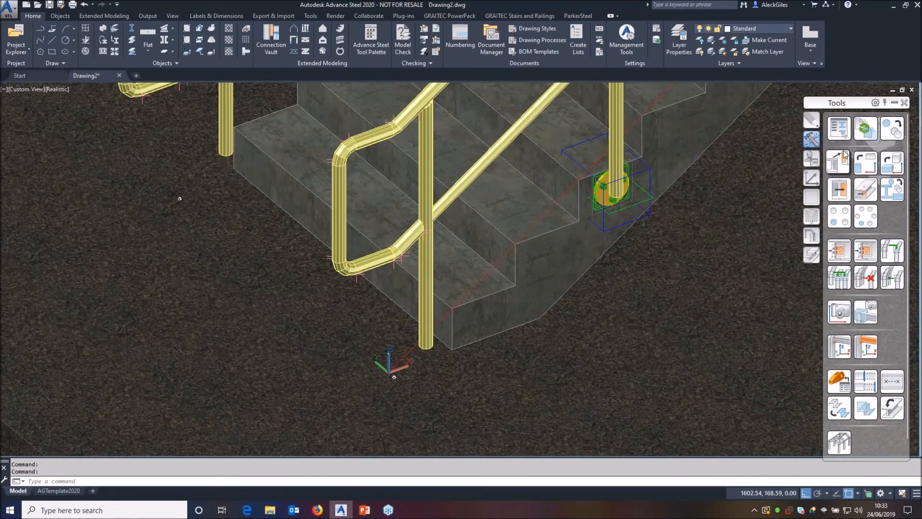
click(812, 159)
click(865, 131)
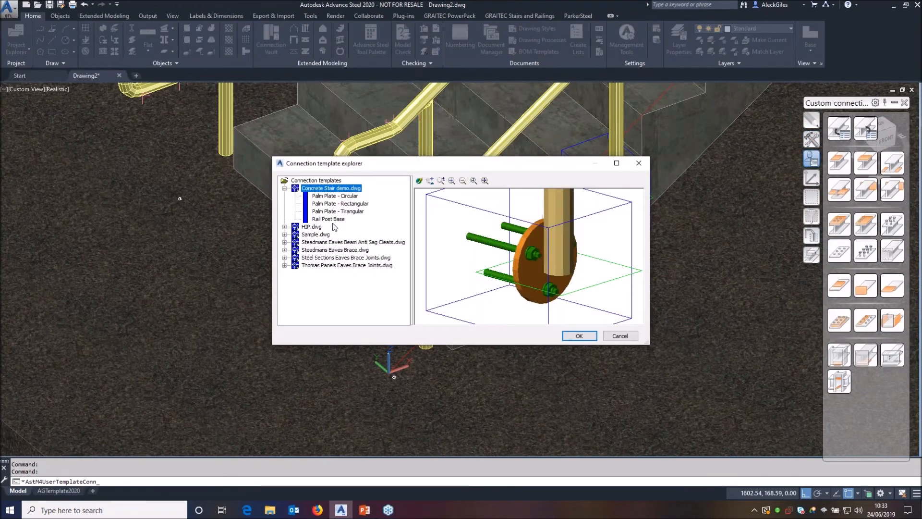
click(330, 219)
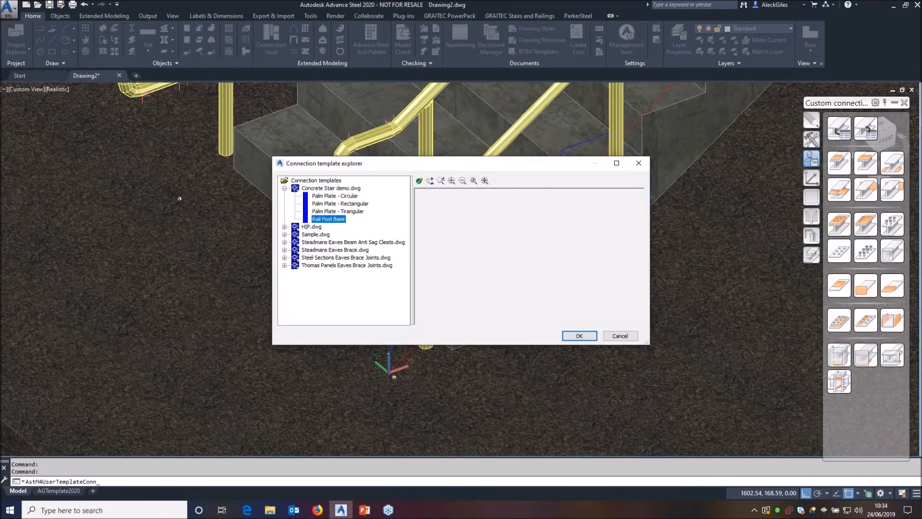
click(579, 336)
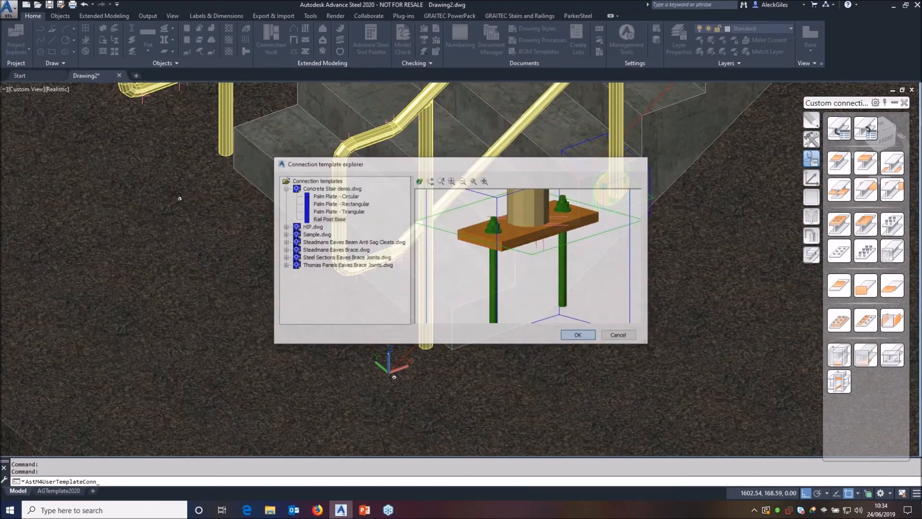
click(426, 288)
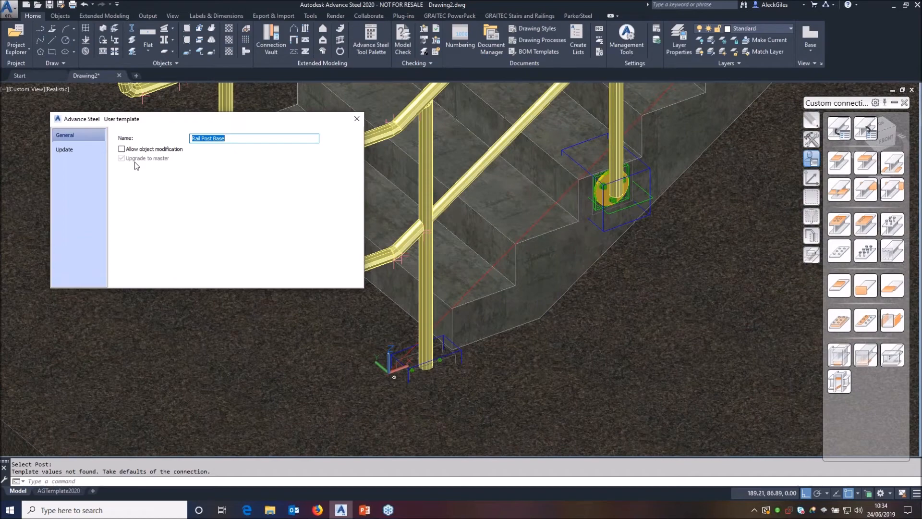
click(121, 150)
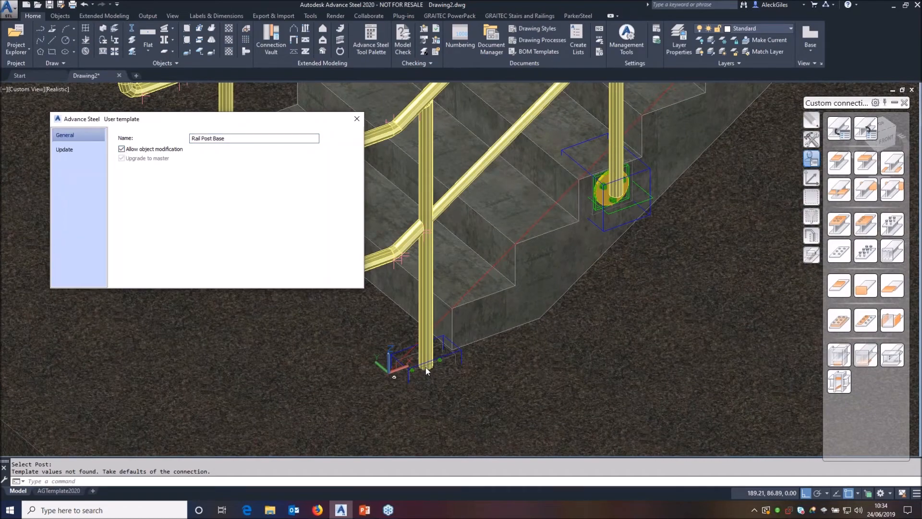
click(357, 118)
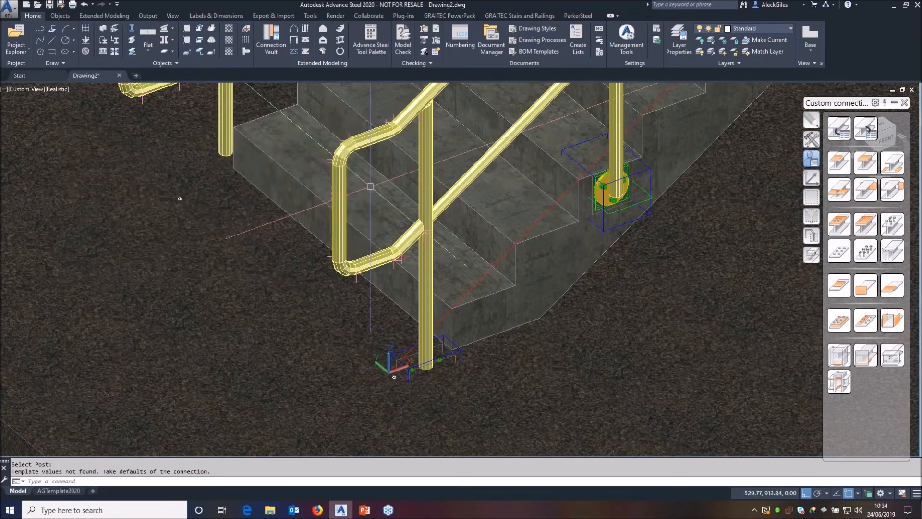
Switch the visual style to 2D Wireframe and set the shortening value of the bottom post's end plate to -65.
click(49, 91)
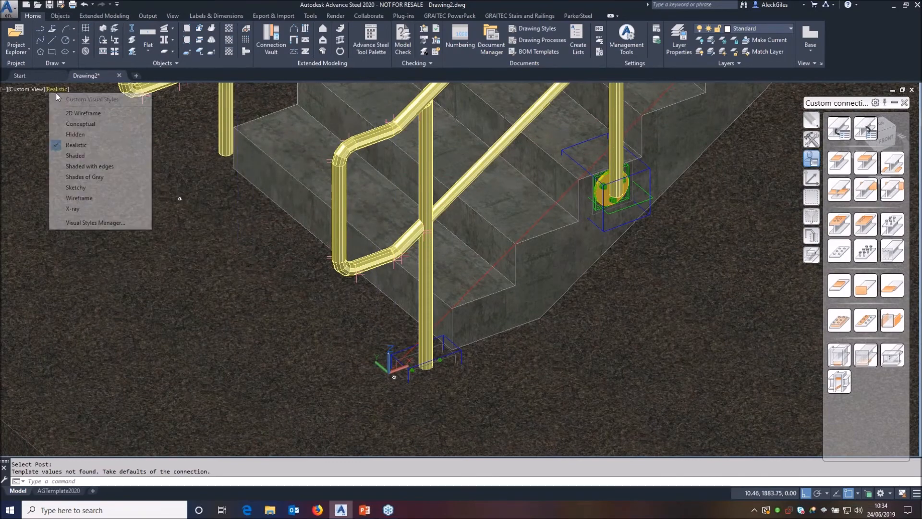
click(80, 114)
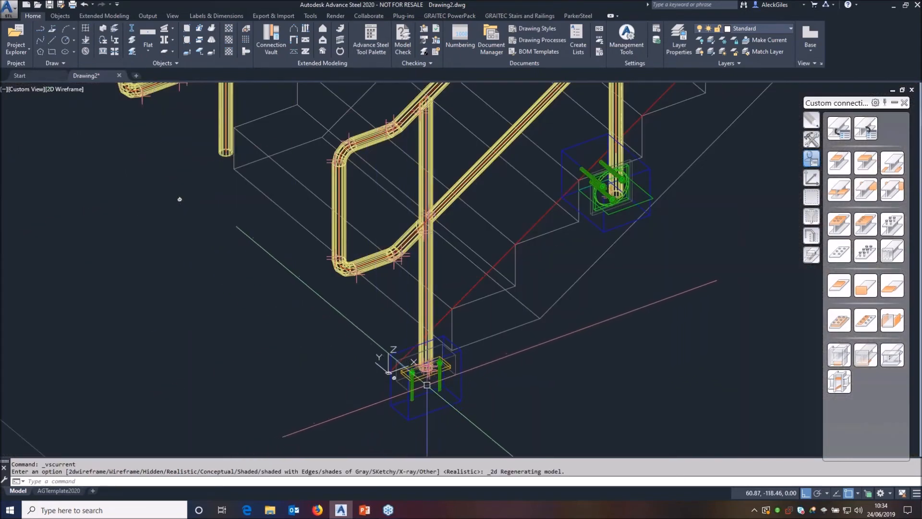
click(442, 382)
double_click(443, 382)
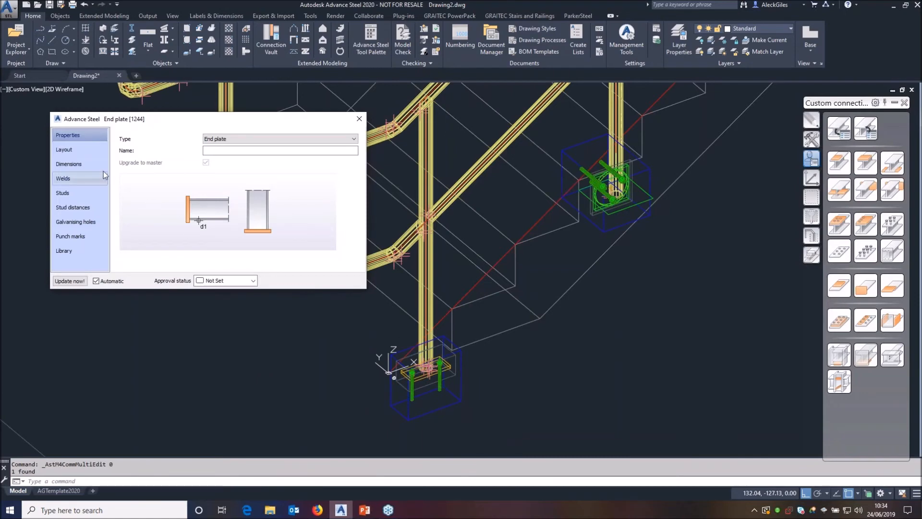
click(65, 149)
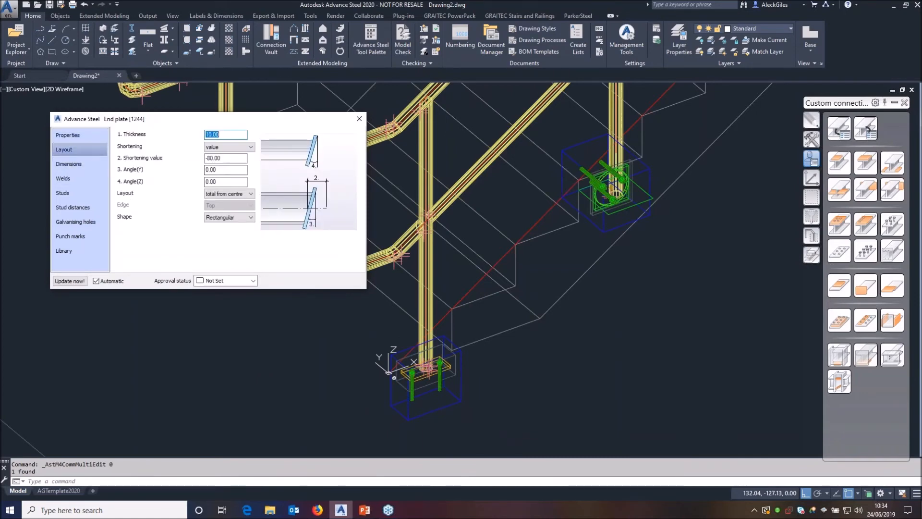
double_click(221, 158)
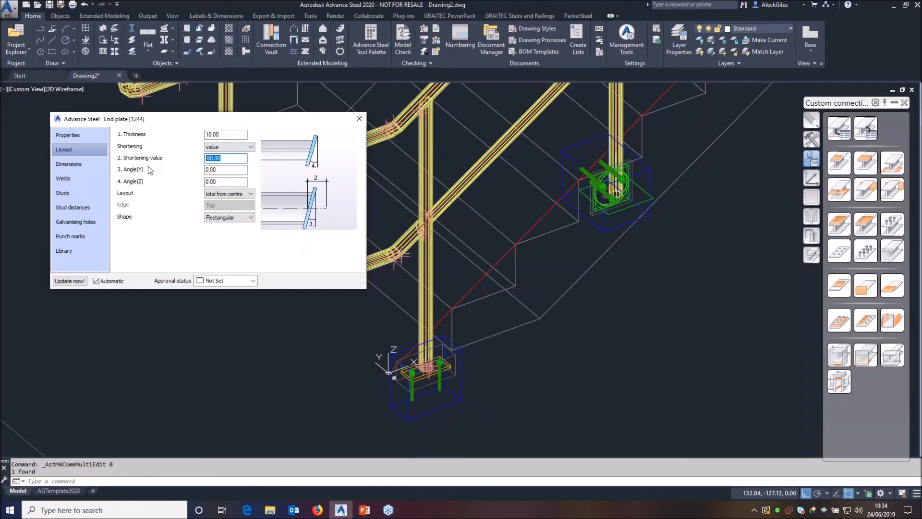
text(-65)
key(Return)
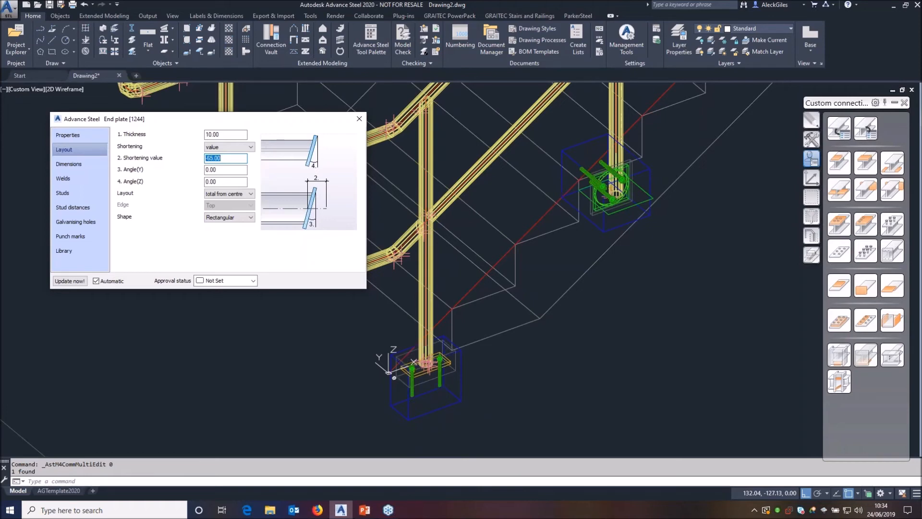
text(65)
key(Return)
text(-65)
key(Return)
click(360, 118)
Insert the Rail Post Base template on the lower landing's inner post beside the top of the lower flight, keeping object modification allowed.
shift+middle_drag(179, 197, 382, 287)
middle_drag(573, 287, 93, 377)
scroll(391, 226, down, 2)
middle_drag(466, 188, 373, 338)
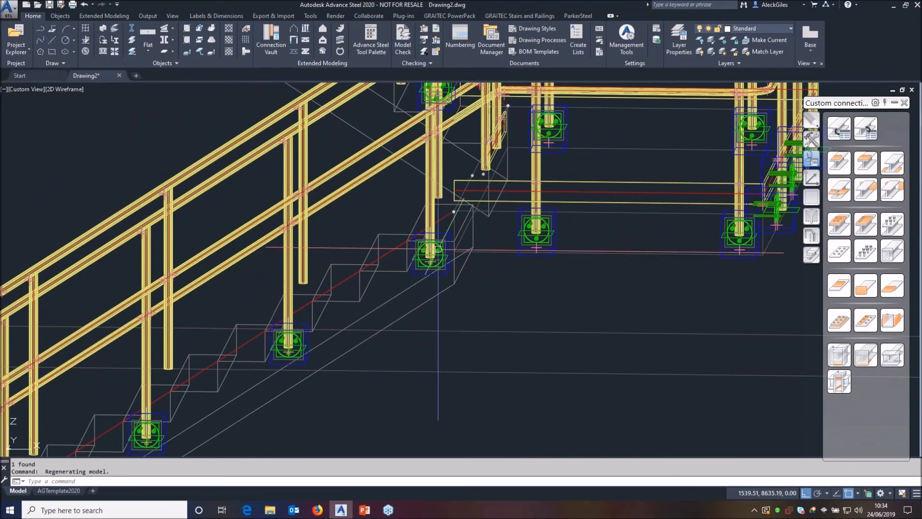
shift+middle_drag(434, 234, 481, 262)
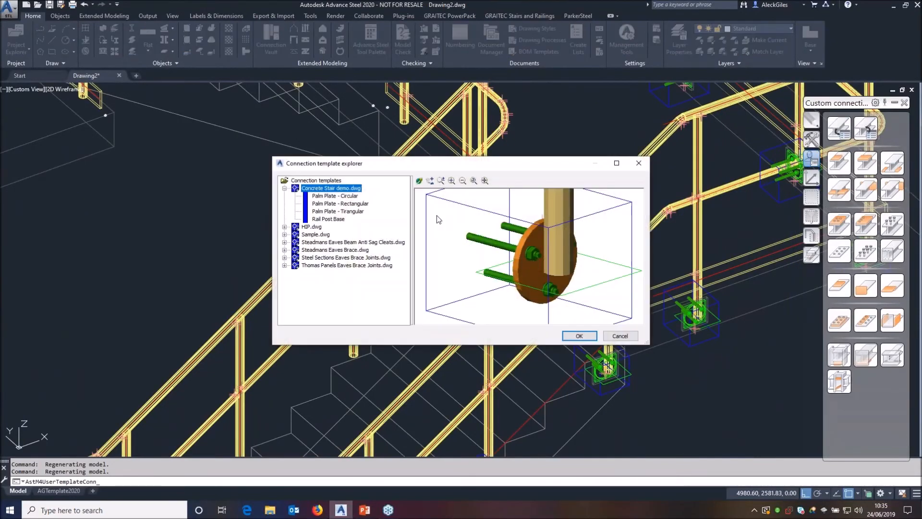
click(336, 219)
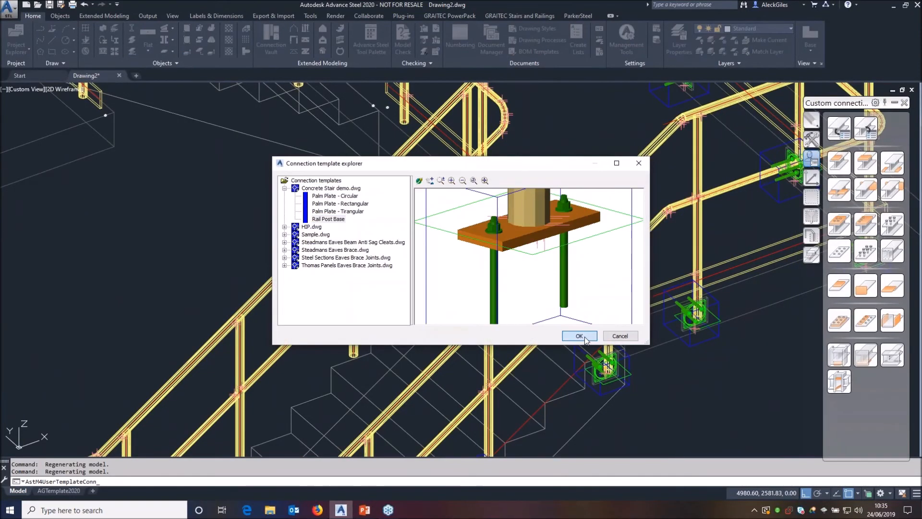
click(579, 336)
click(483, 178)
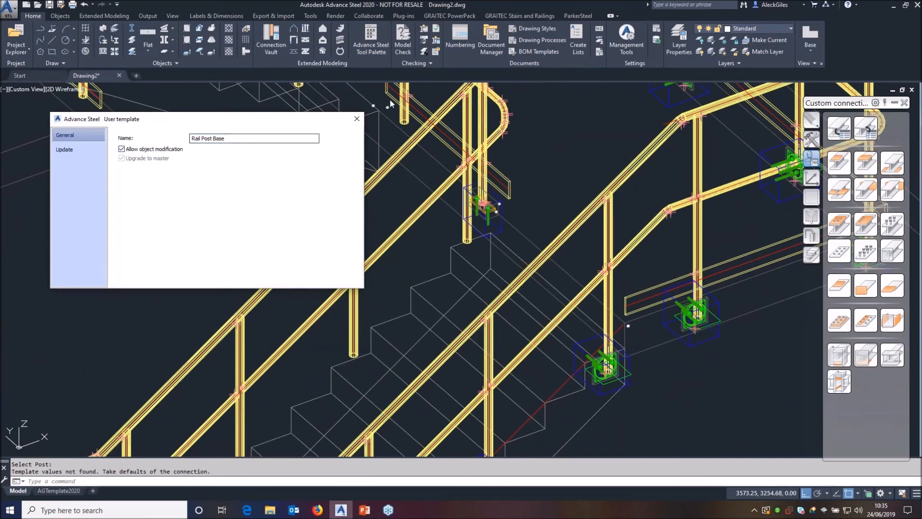
click(358, 119)
Set the shortening value of the inner landing post's end plate to 10.
scroll(487, 222, up, 5)
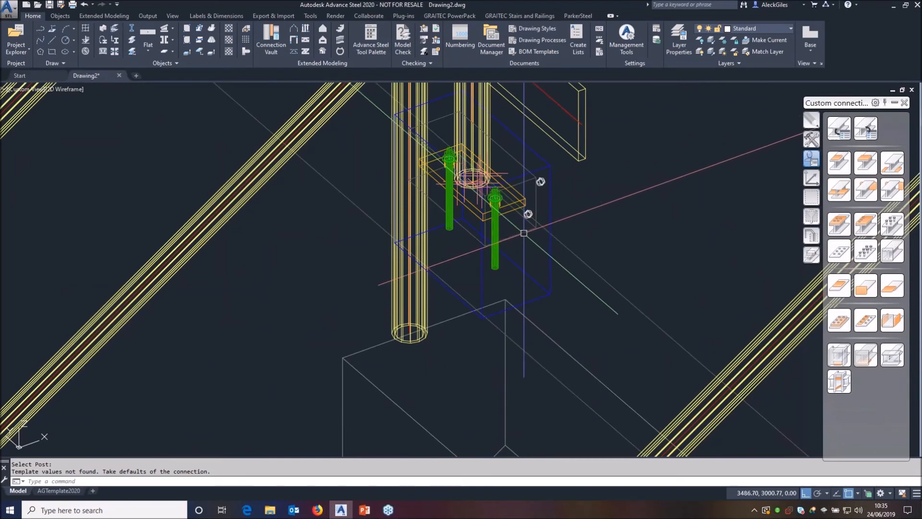
double_click(524, 233)
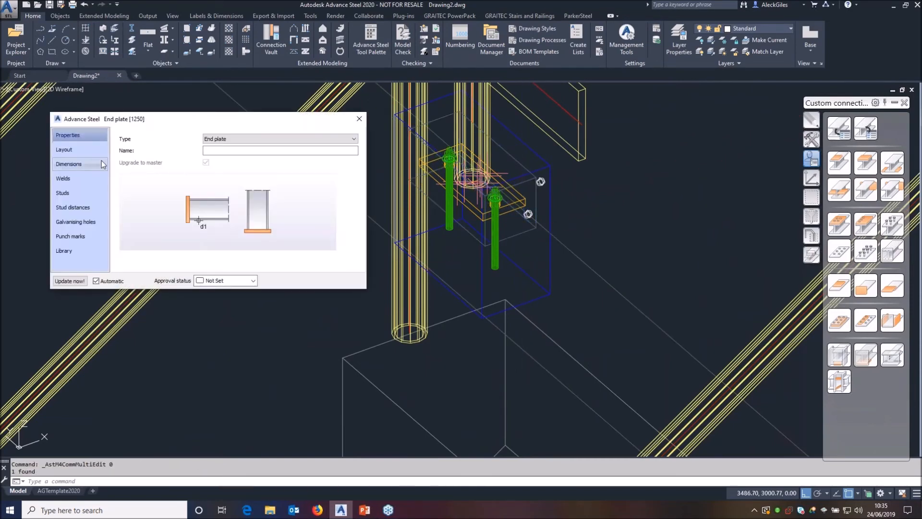
click(96, 150)
click(229, 157)
text(10)
key(Return)
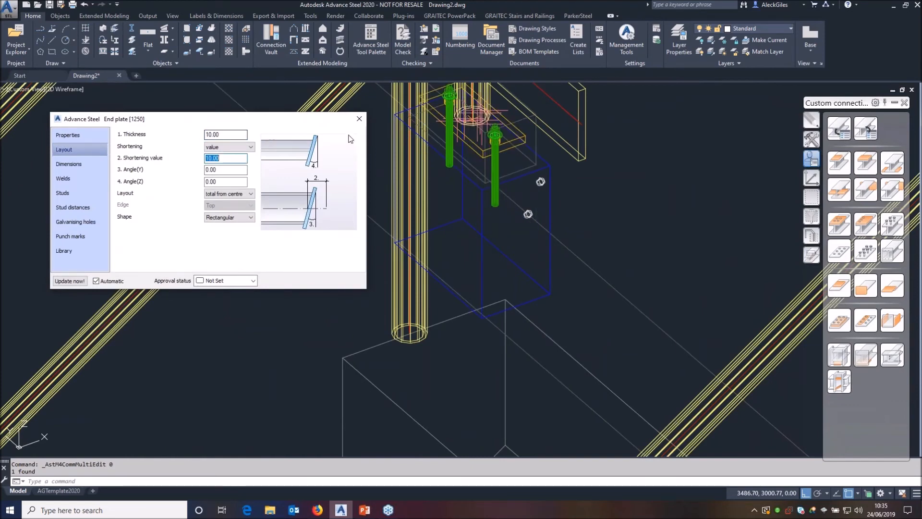
click(359, 120)
Switch the visual style back to Realistic and examine the base plates on the landing post and the bottom stair post.
scroll(405, 216, down, 5)
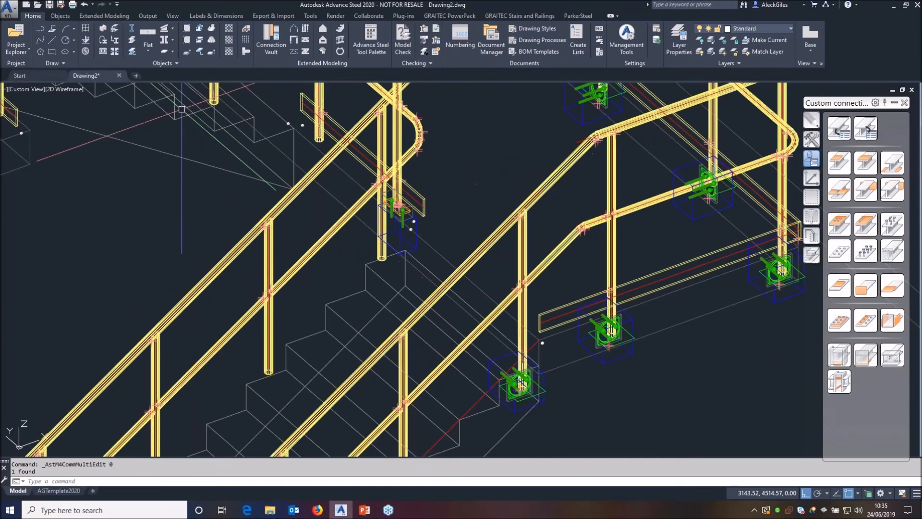
click(79, 91)
click(98, 144)
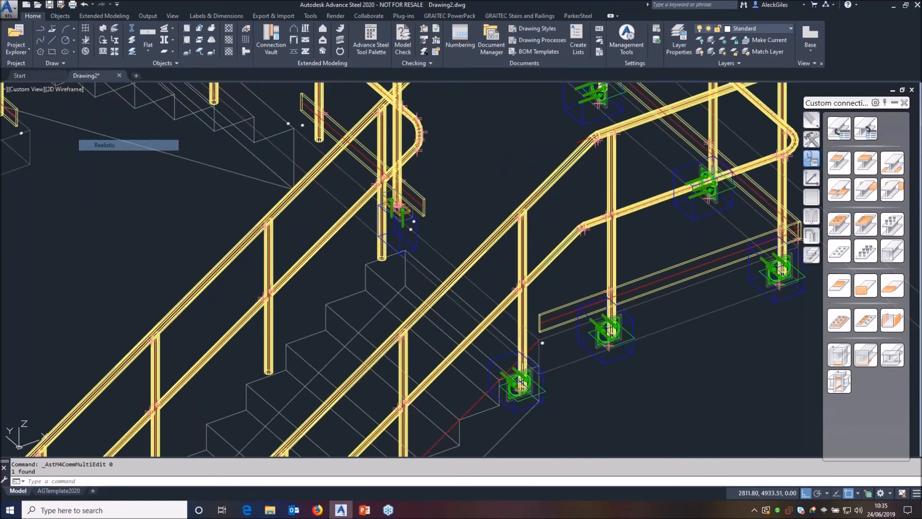
scroll(393, 218, up, 5)
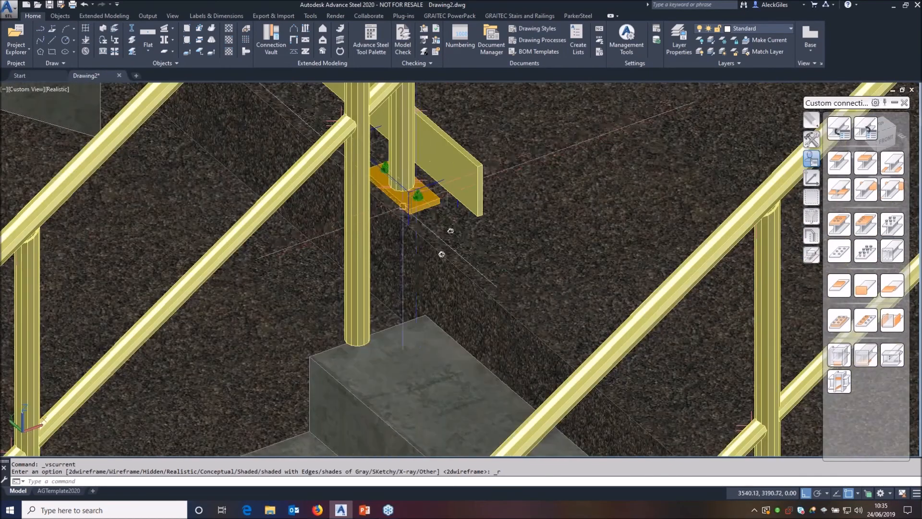
scroll(383, 267, down, 5)
scroll(365, 382, up, 4)
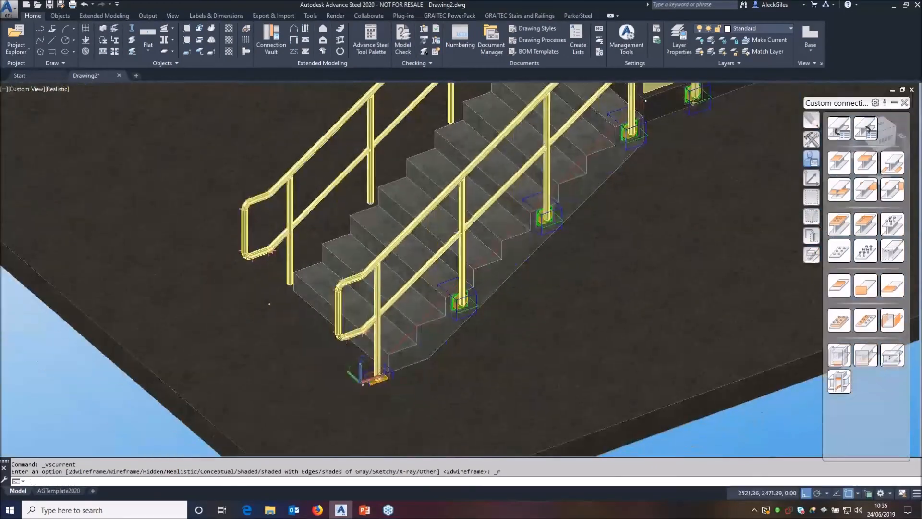
Try to transfer the bottom stair post's base plate connection to the posts of the lower flight's opposite railing, and undo the transfer.
scroll(379, 377, up, 3)
scroll(384, 371, down, 2)
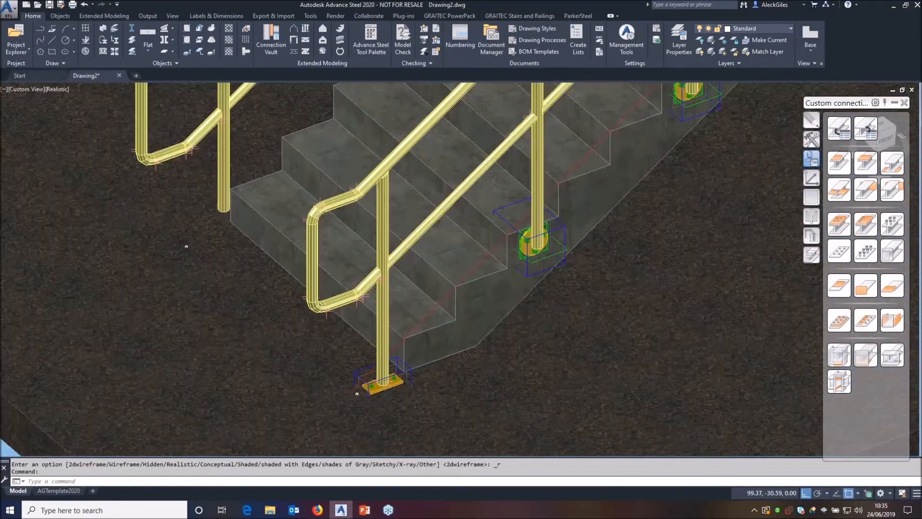
click(812, 140)
click(839, 251)
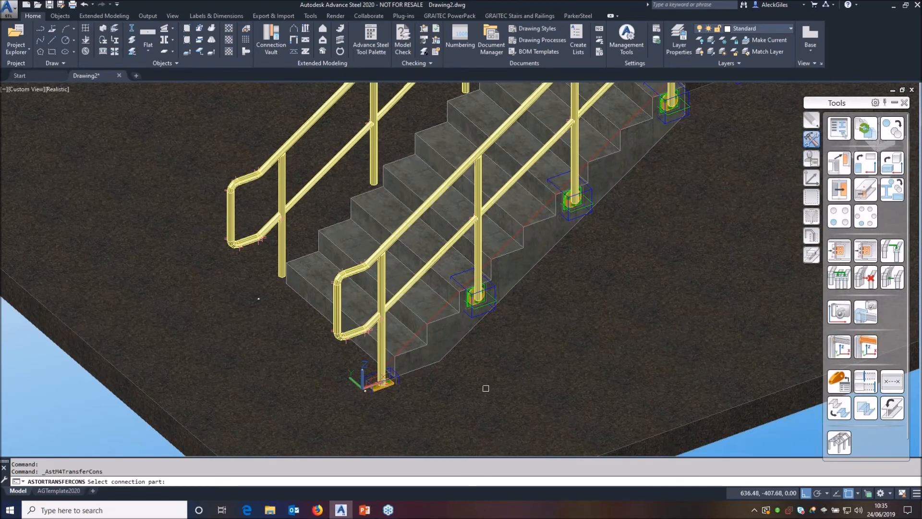
scroll(422, 396, up, 3)
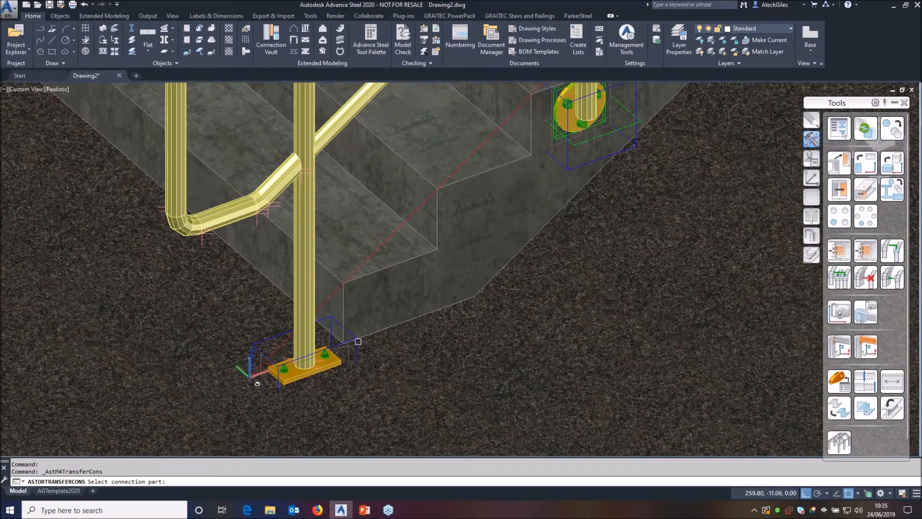
click(358, 341)
scroll(267, 288, down, 3)
scroll(233, 279, up, 2)
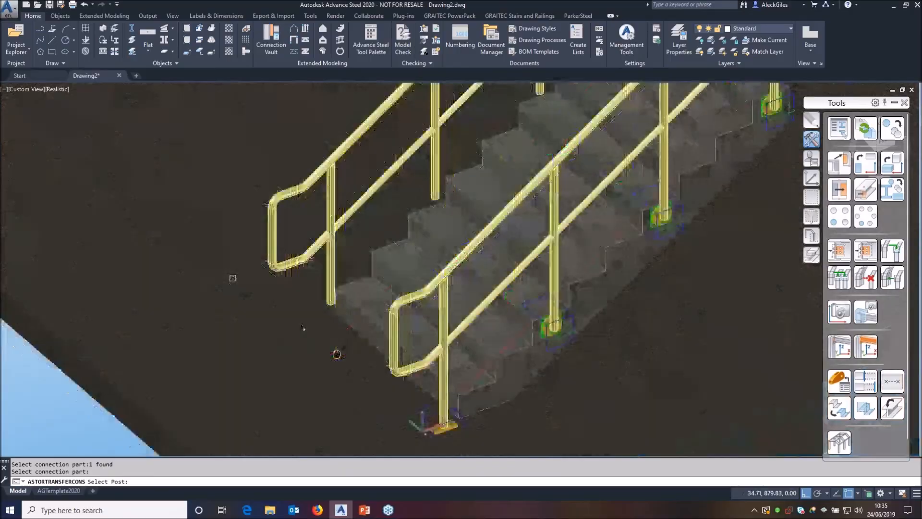
click(335, 299)
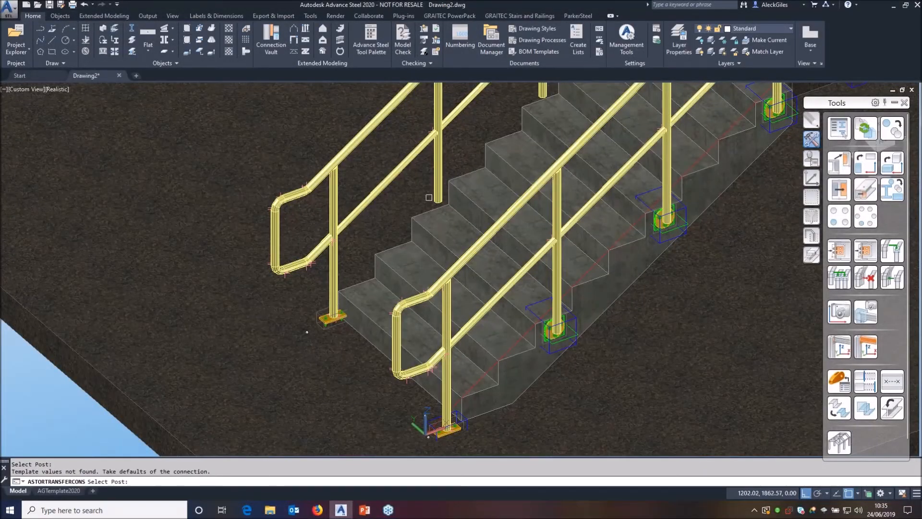
middle_drag(502, 169, 428, 351)
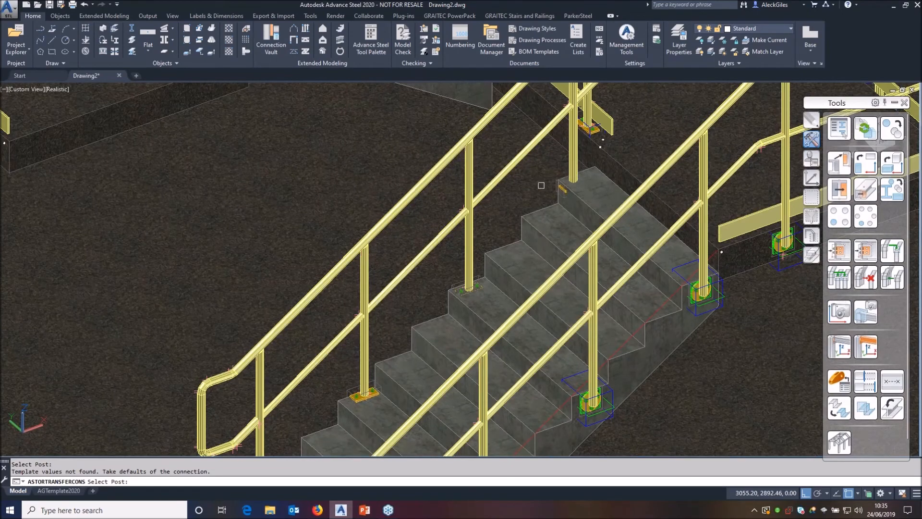
key(Return)
click(84, 5)
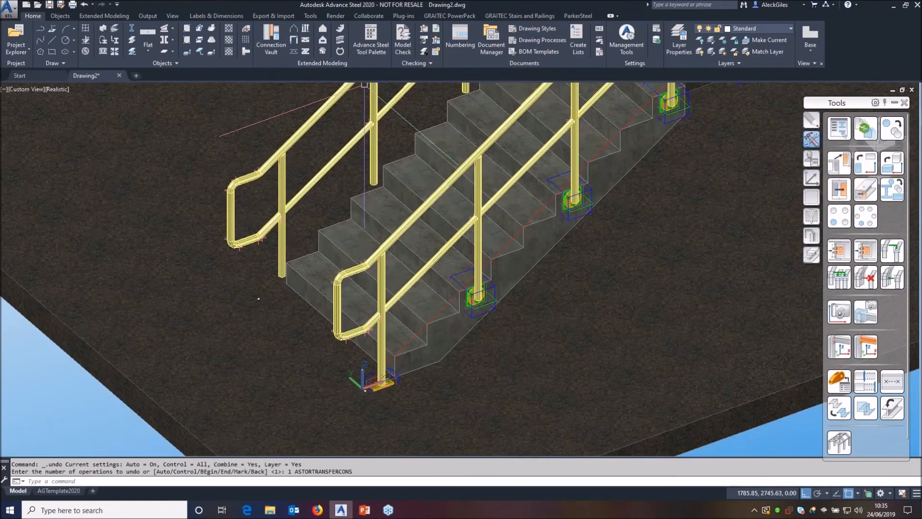
Turn on horizontal distance on slope in the post set-out of the lower flight's opposite railing.
scroll(319, 189, up, 3)
click(440, 202)
right_click(208, 152)
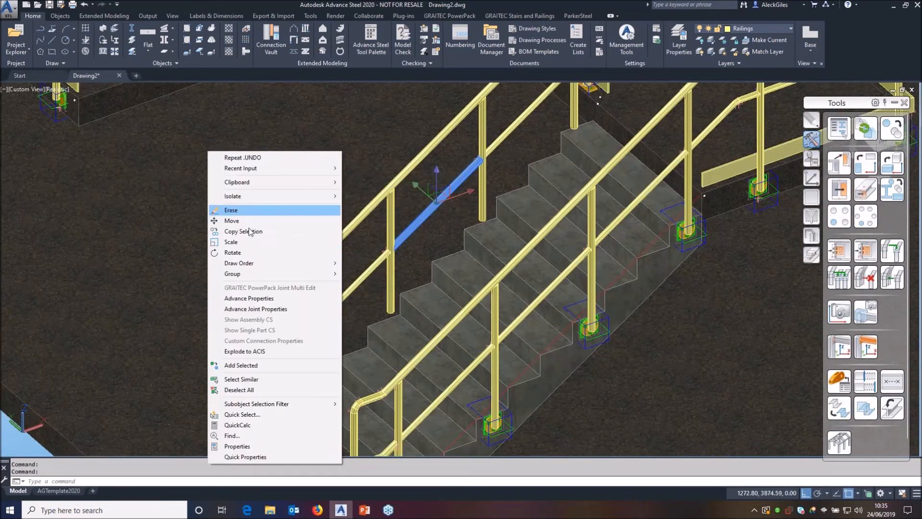
click(263, 308)
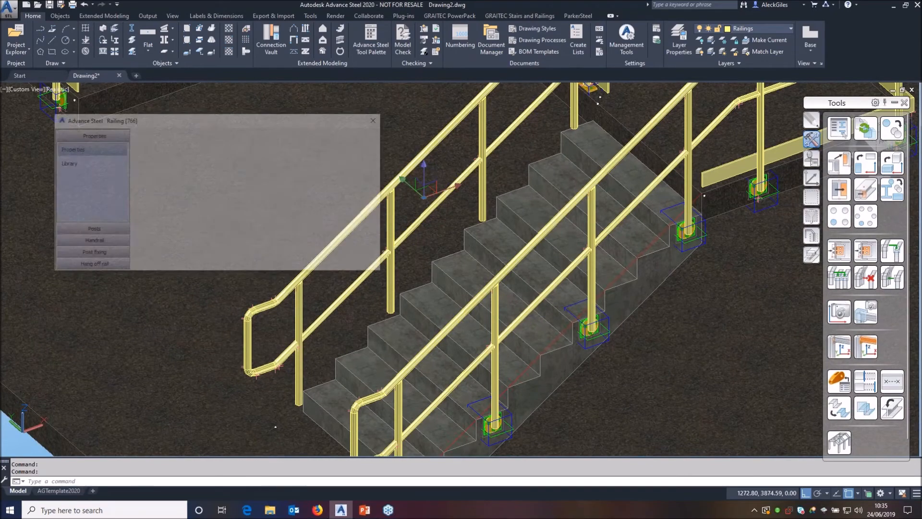
click(91, 230)
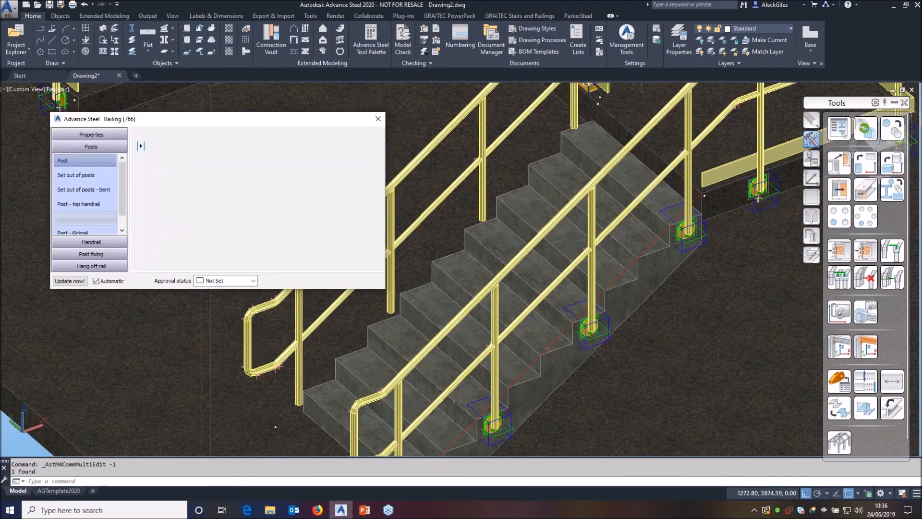
click(86, 176)
click(227, 158)
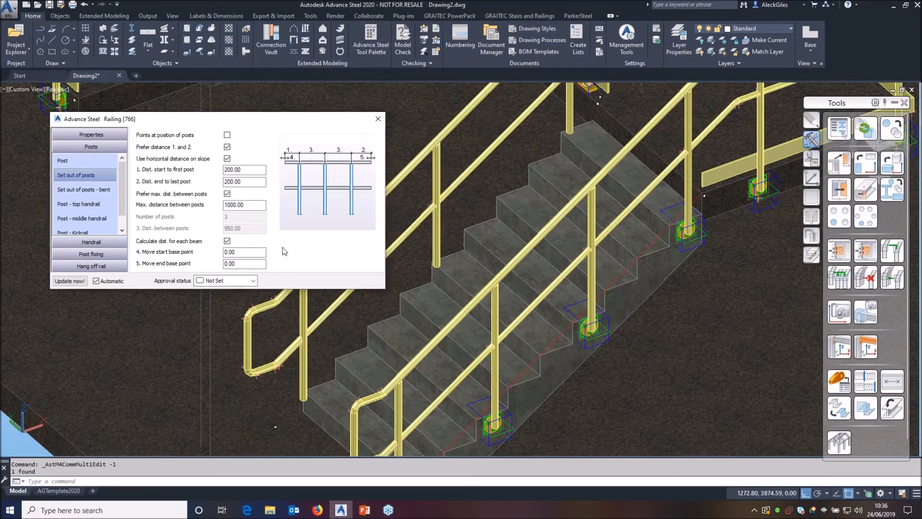
click(378, 119)
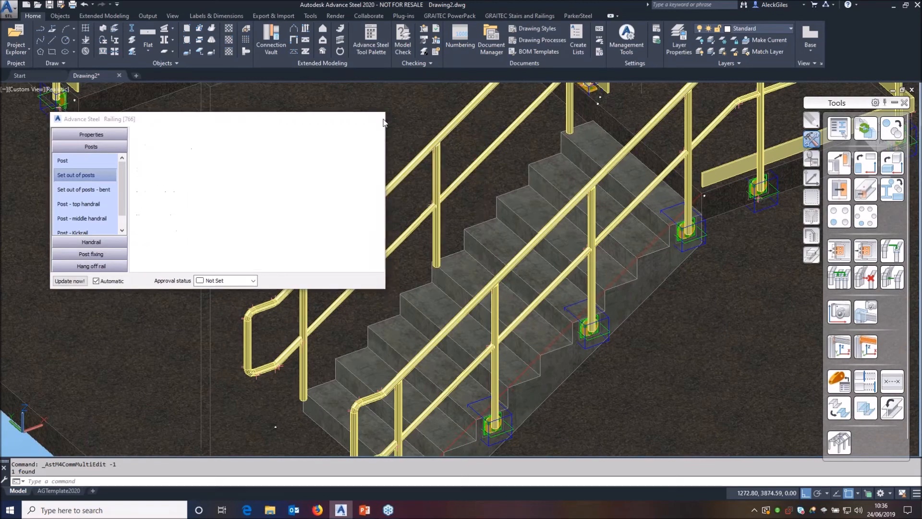
click(837, 250)
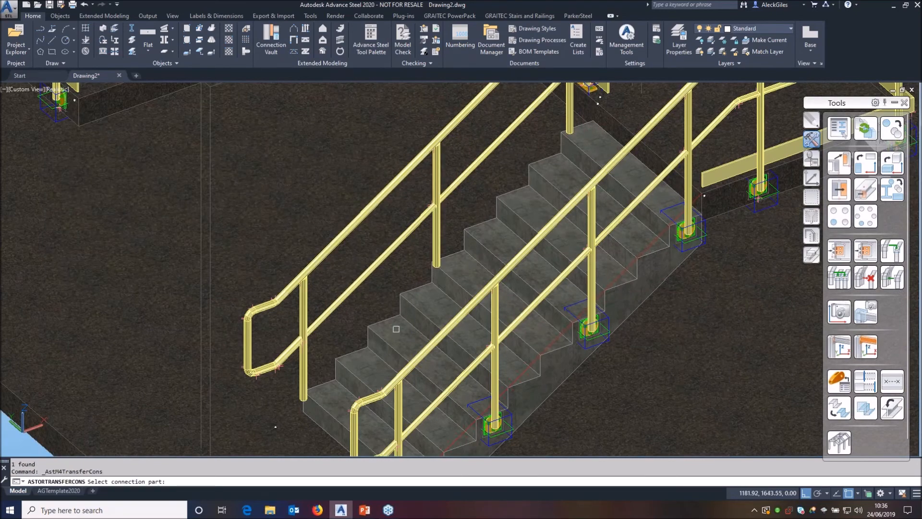
scroll(373, 214, up, 5)
scroll(406, 356, up, 2)
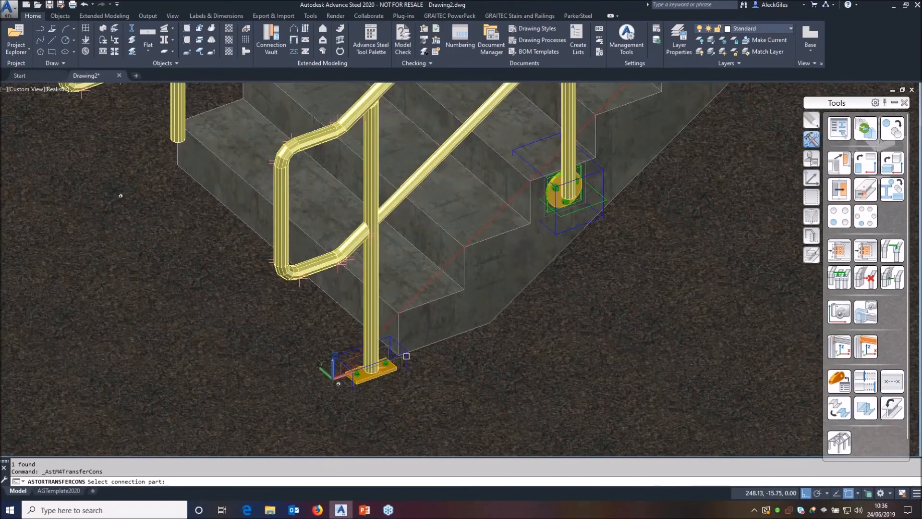
click(406, 354)
key(Return)
click(176, 118)
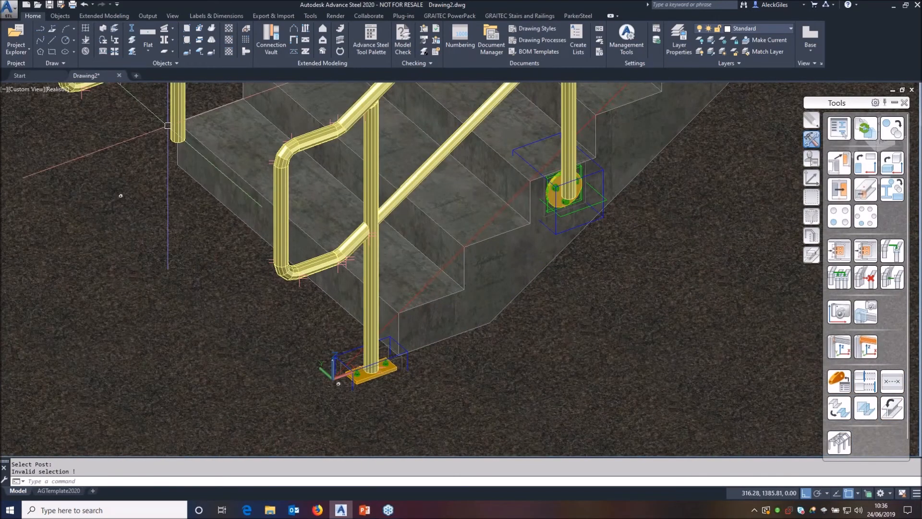
Transfer the bottom stair post's base plate connection to the bottom post of the opposite railing.
click(860, 248)
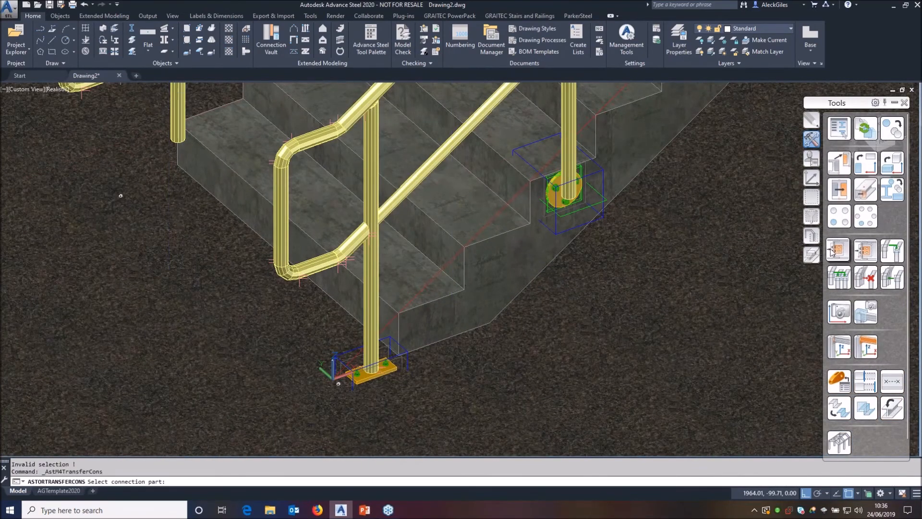
click(409, 353)
key(Return)
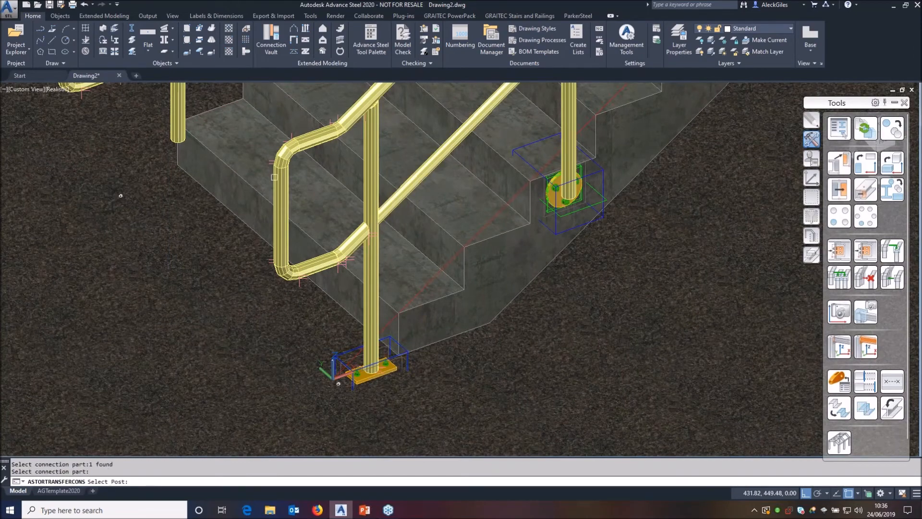
click(176, 127)
middle_drag(245, 96, 234, 293)
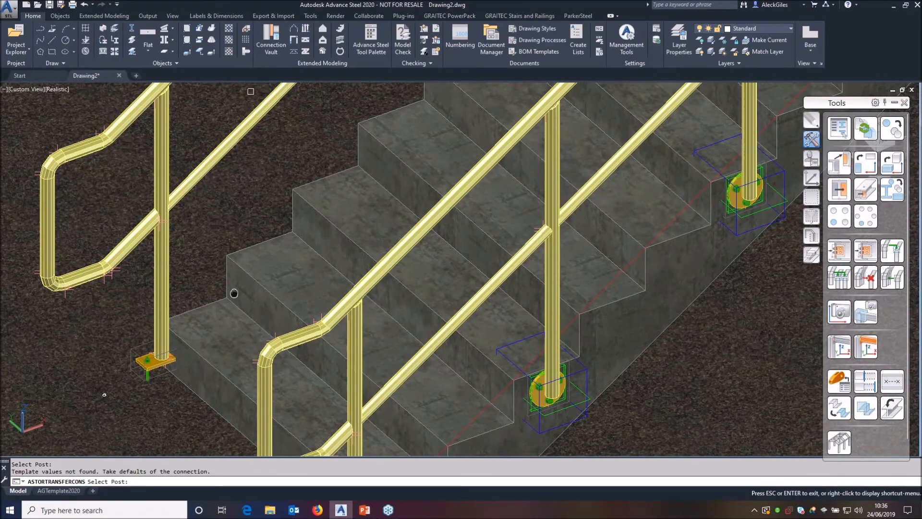
scroll(233, 291, down, 2)
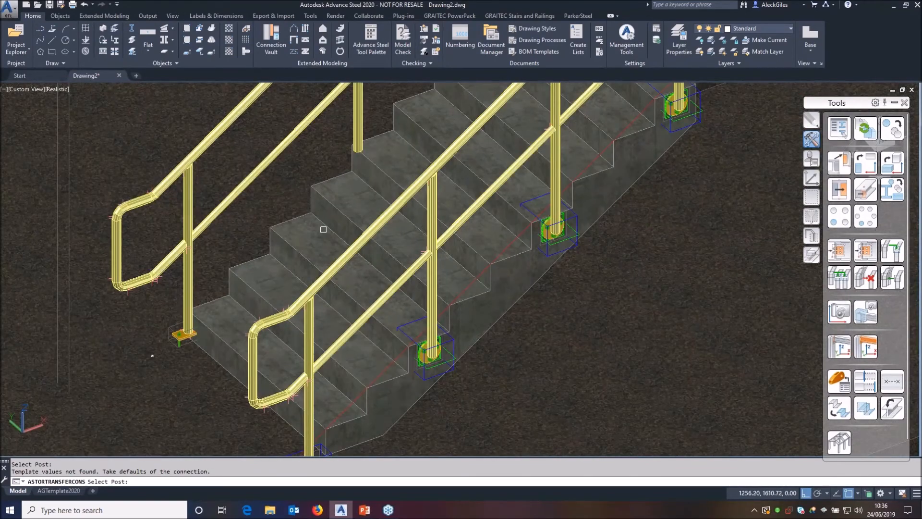
scroll(397, 158, down, 4)
middle_drag(397, 159, 397, 227)
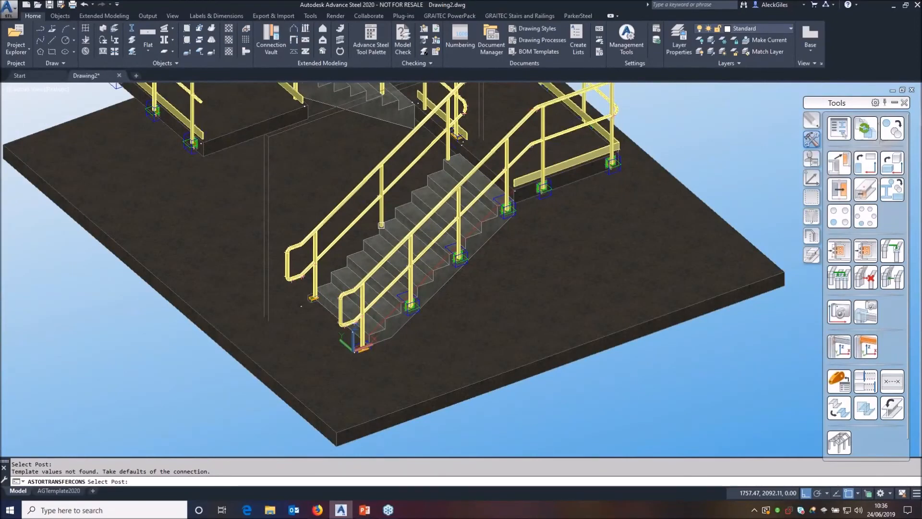
key(Escape)
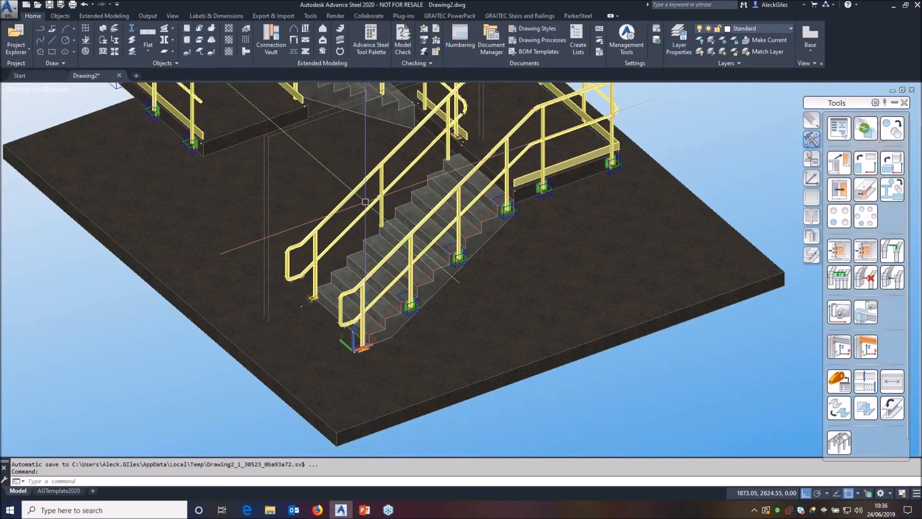
Set the lower flight's opposite railing to 115 from start to first post and 115 from end to last post.
click(373, 172)
right_click(288, 188)
click(329, 335)
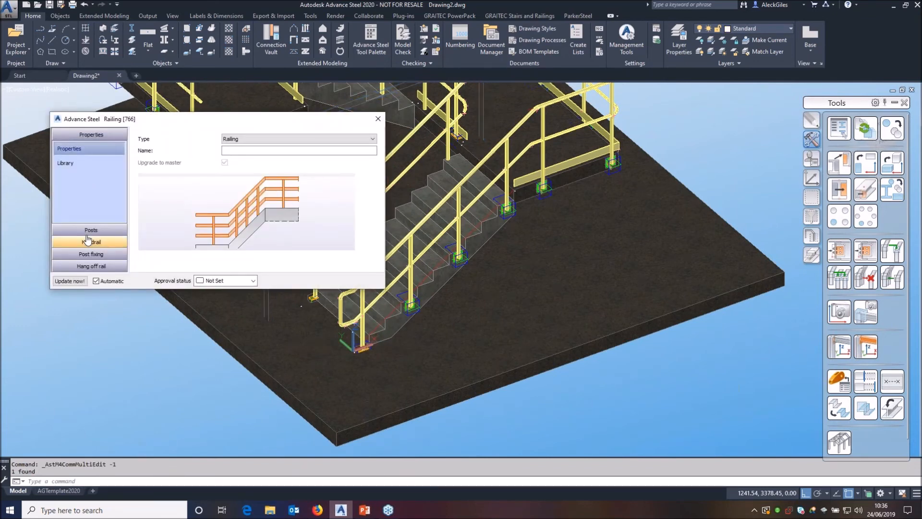
click(89, 230)
click(92, 174)
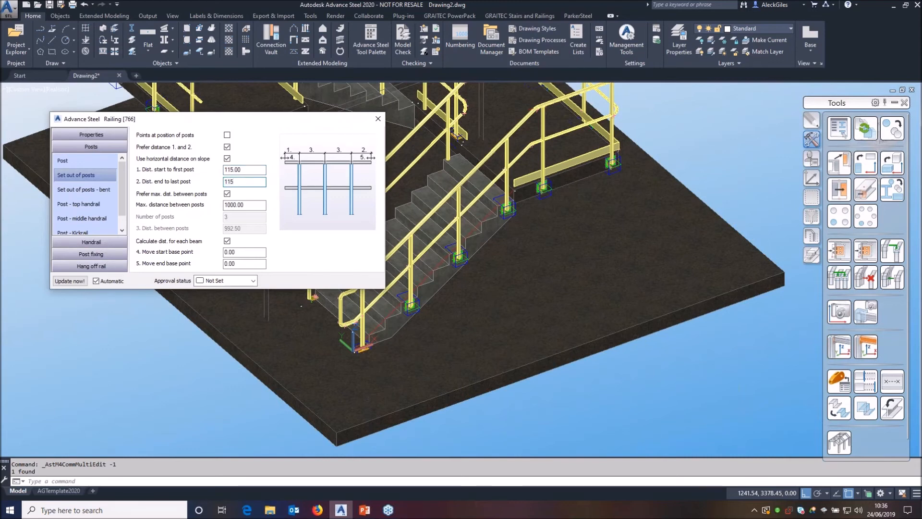
double_click(224, 181)
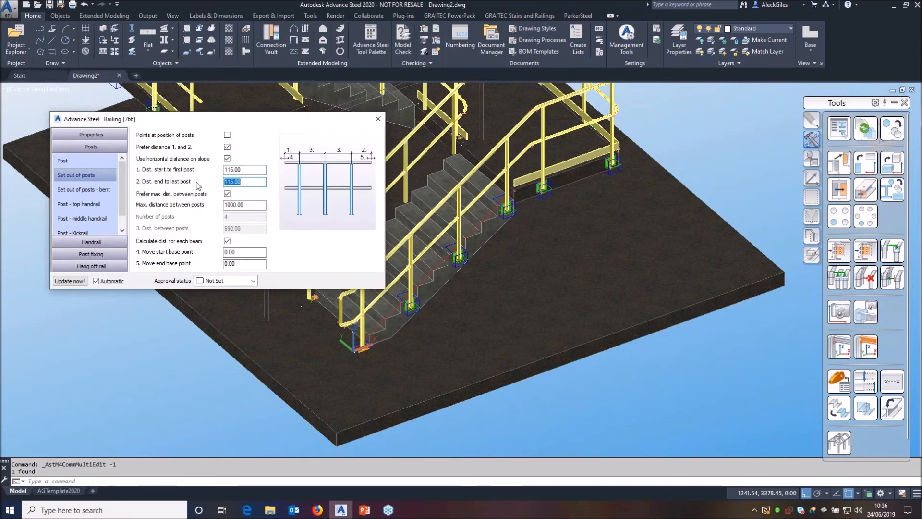
click(378, 119)
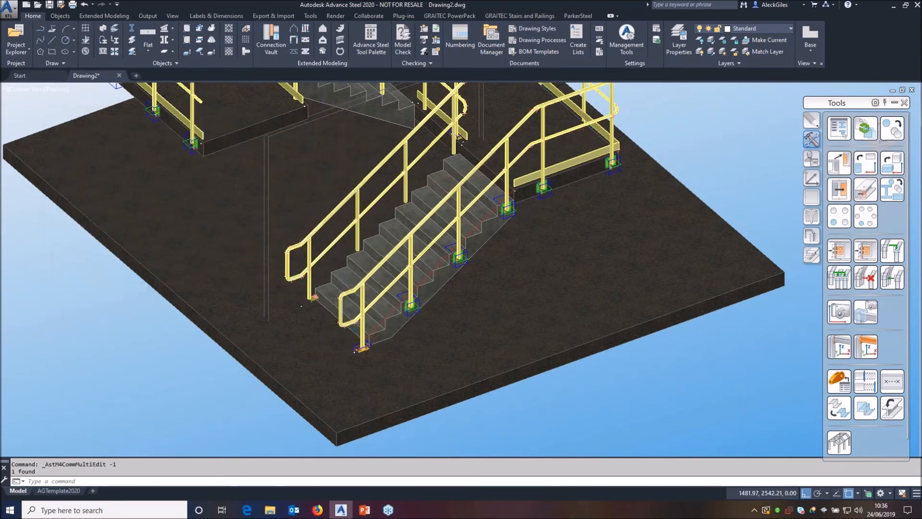
Delete the misplaced base plate and its anchor beside the bottom post of the opposite railing.
scroll(245, 417, up, 3)
scroll(245, 418, up, 5)
click(291, 327)
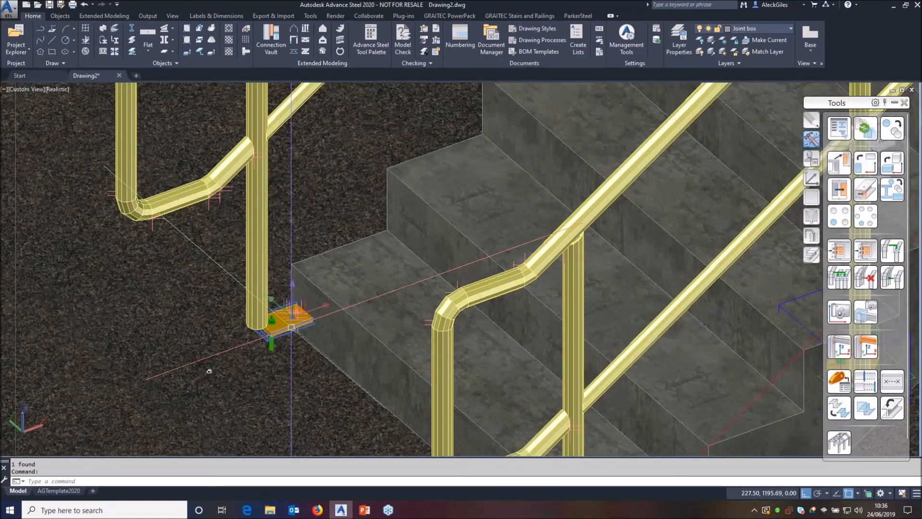
key(Escape)
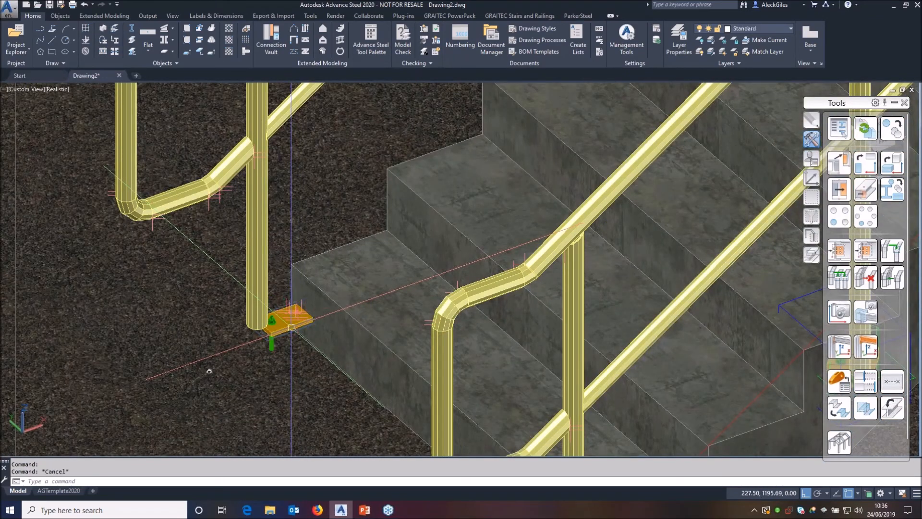
scroll(209, 371, up, 2)
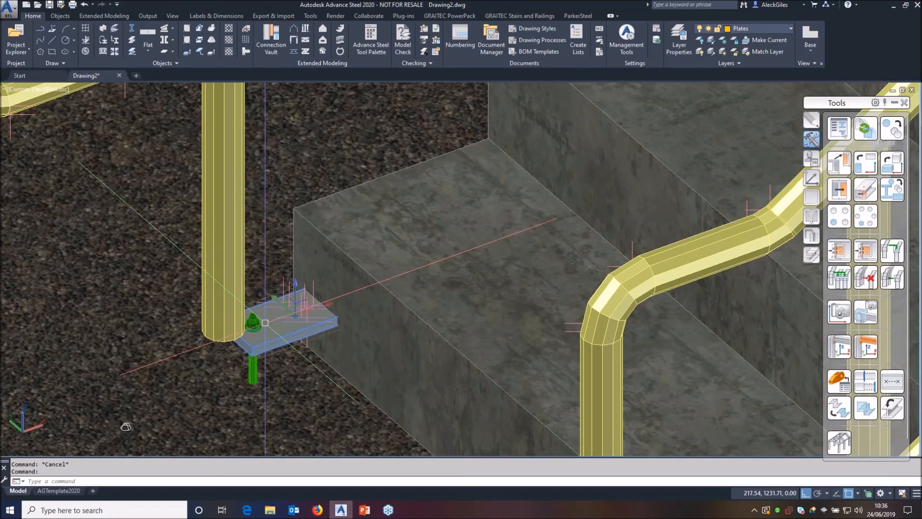
key(Delete)
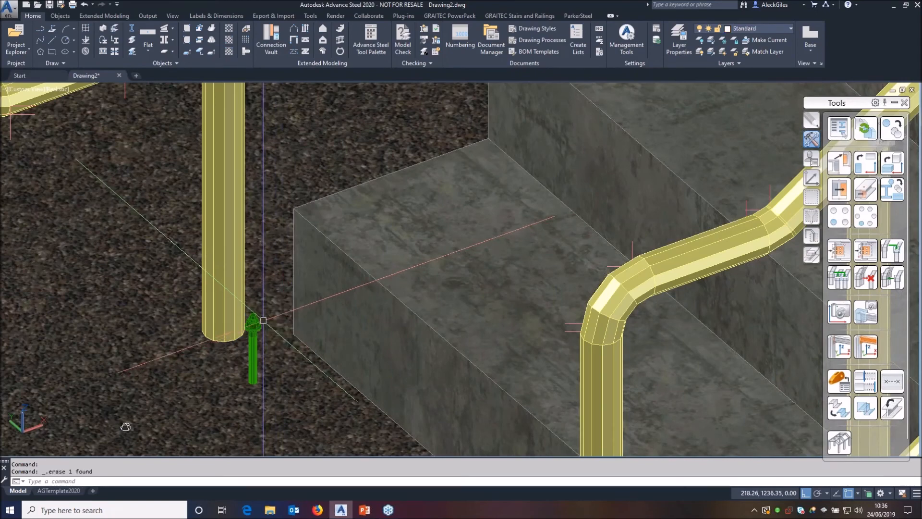
click(255, 331)
key(Delete)
scroll(260, 319, down, 3)
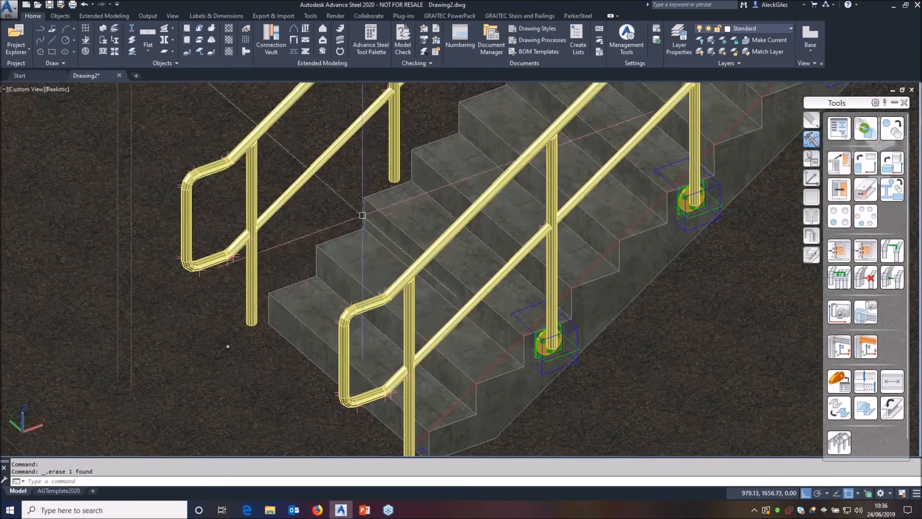
Set the upper flight's railing to 115 from start to first post and 115 from end to last post.
scroll(401, 198, down, 1)
middle_drag(417, 164, 373, 373)
middle_drag(455, 180, 483, 317)
shift+middle_drag(407, 196, 362, 187)
scroll(364, 187, up, 1)
click(380, 150)
right_click(391, 123)
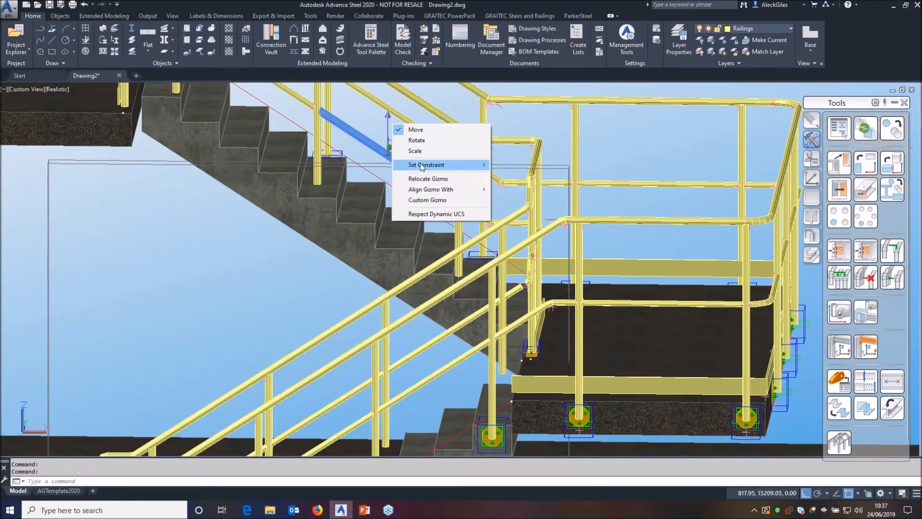
key(Escape)
right_click(478, 111)
click(540, 268)
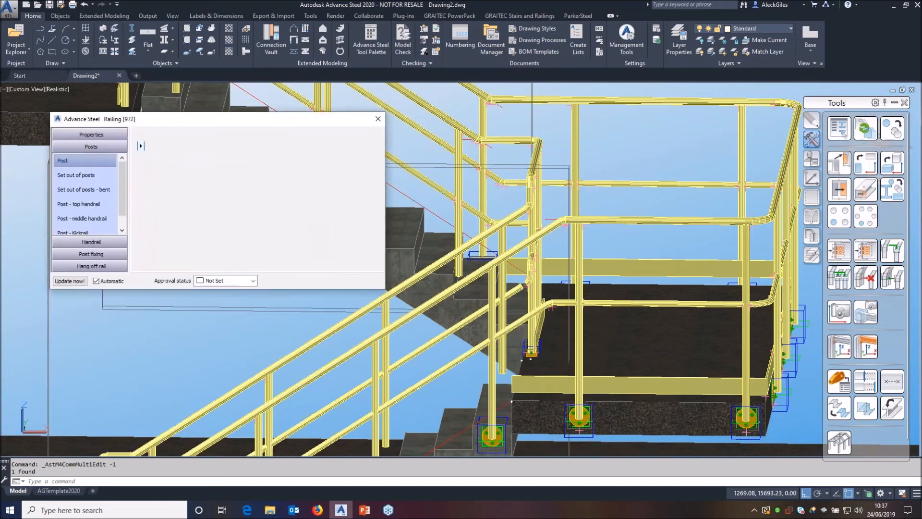
click(109, 175)
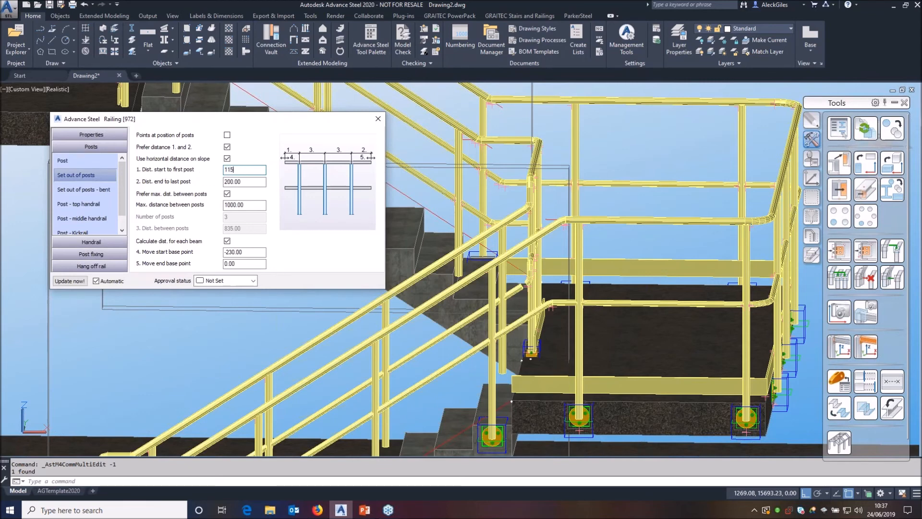
double_click(225, 169)
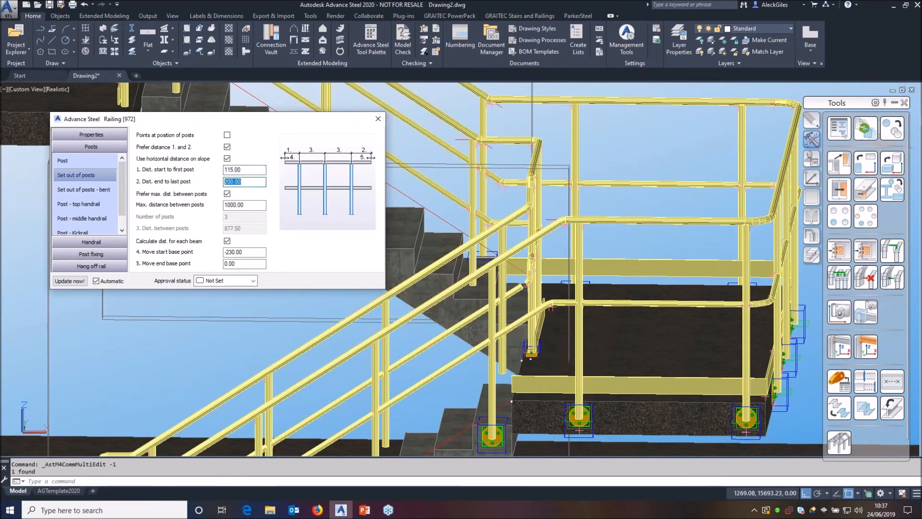
double_click(224, 181)
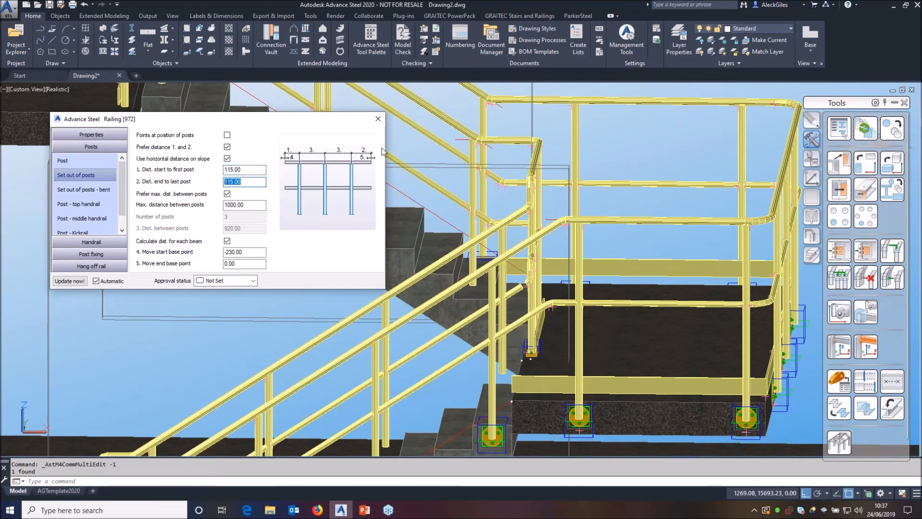
Transfer the base plate connection from the lower flight's bottom stair post to the bottom post of the opposite railing.
click(381, 124)
shift+middle_drag(315, 211, 524, 269)
middle_drag(427, 389, 237, 158)
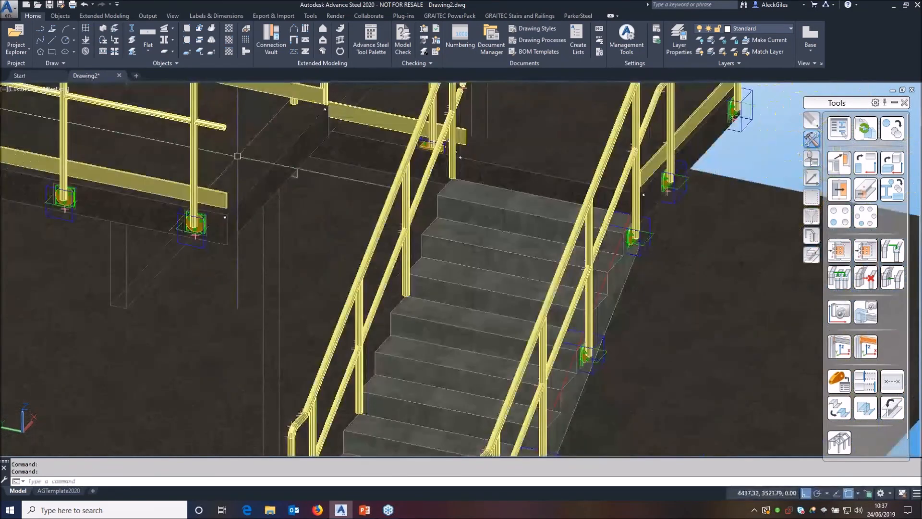
scroll(237, 159, down, 2)
shift+middle_drag(325, 262, 265, 283)
click(839, 251)
scroll(314, 421, up, 7)
click(249, 383)
right_click(251, 379)
middle_drag(113, 289, 581, 453)
click(321, 355)
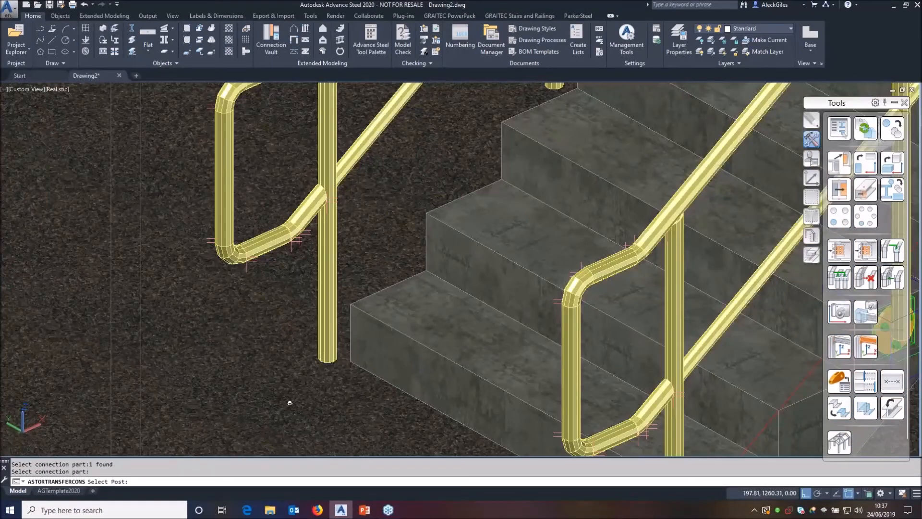
Apply the same base plate connection to the remaining three posts up the lower flight's opposite railing.
middle_drag(456, 261, 325, 508)
click(417, 332)
middle_drag(526, 223, 469, 357)
click(520, 307)
middle_drag(608, 135, 355, 439)
click(494, 334)
Continue transferring the base plate connection to the stair posts of the upper flight's inner railing.
middle_drag(411, 341, 335, 322)
click(297, 270)
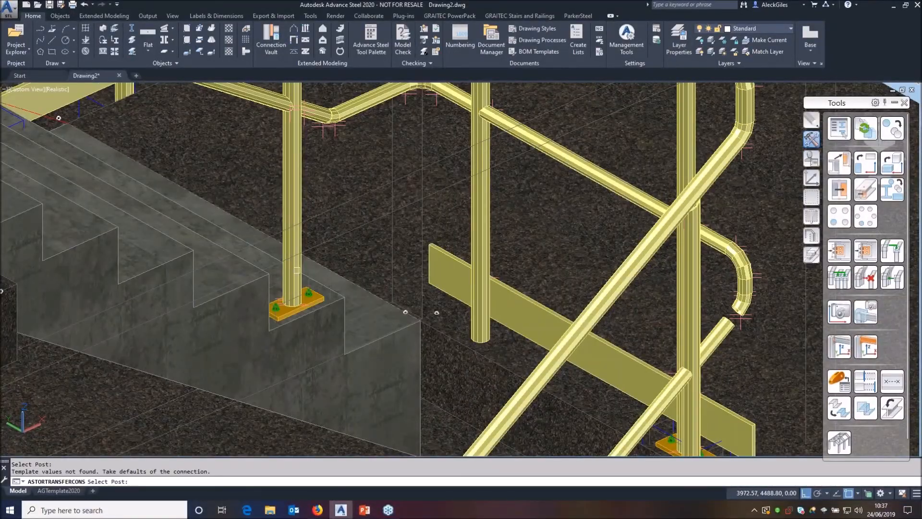
scroll(179, 282, down, 4)
middle_drag(113, 236, 308, 317)
shift+middle_drag(219, 277, 133, 280)
click(115, 137)
shift+middle_drag(233, 325, 252, 156)
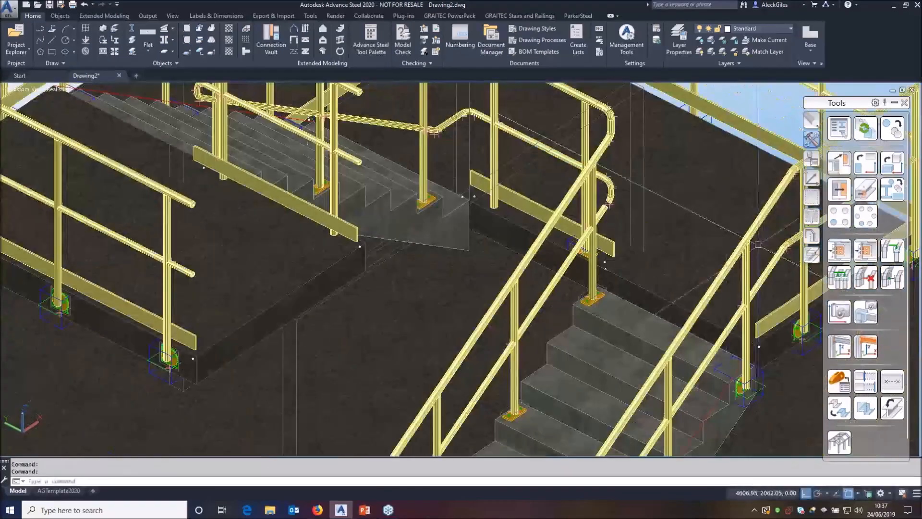
Transfer the landing post's base plate connection to that short railing's other post and to the posts of the upper landing's short railing.
click(839, 250)
scroll(639, 270, up, 5)
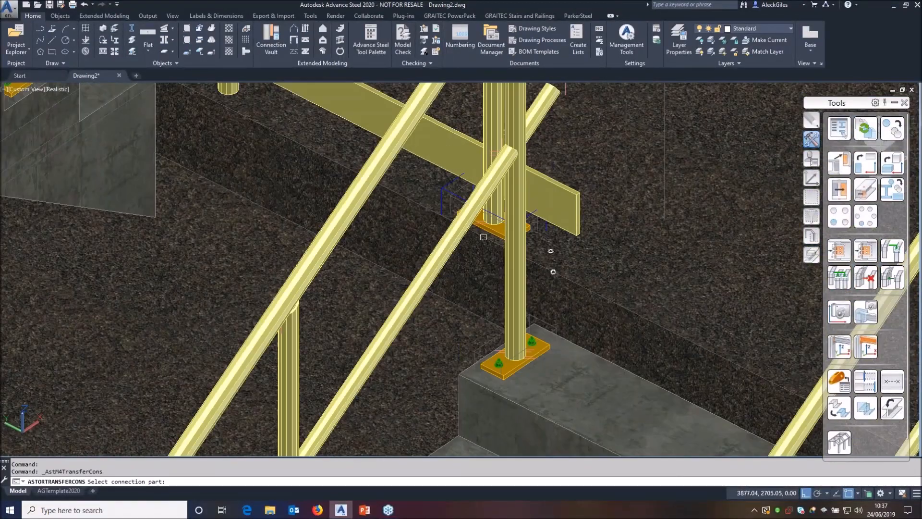
click(444, 194)
scroll(424, 204, down, 2)
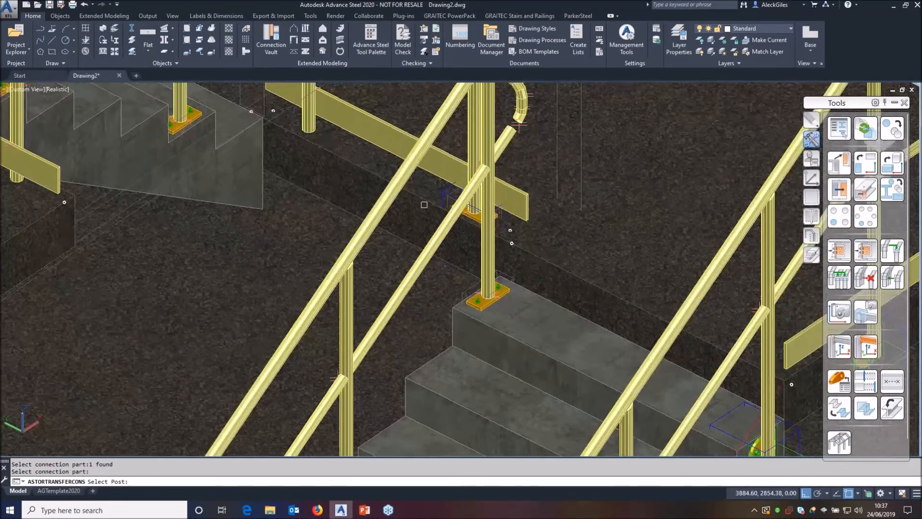
click(311, 122)
middle_drag(341, 164, 553, 297)
middle_drag(24, 181, 196, 226)
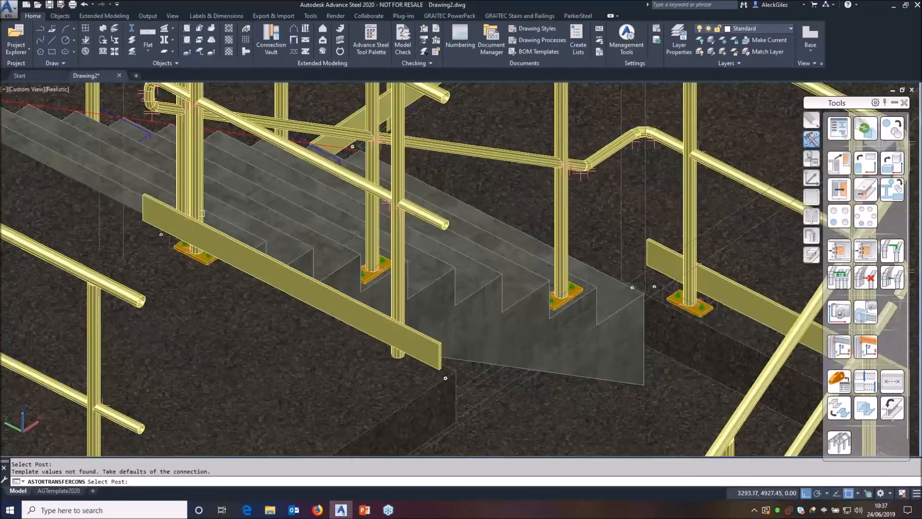
right_click(325, 329)
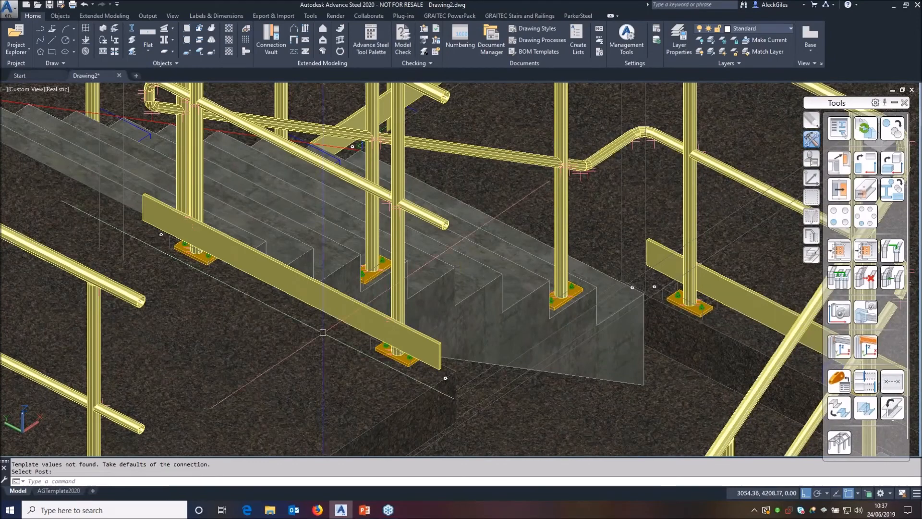
Examine the base plates and palm plates fixing the railing posts along both stair flights and landings.
scroll(324, 332, down, 6)
shift+middle_drag(373, 321, 414, 315)
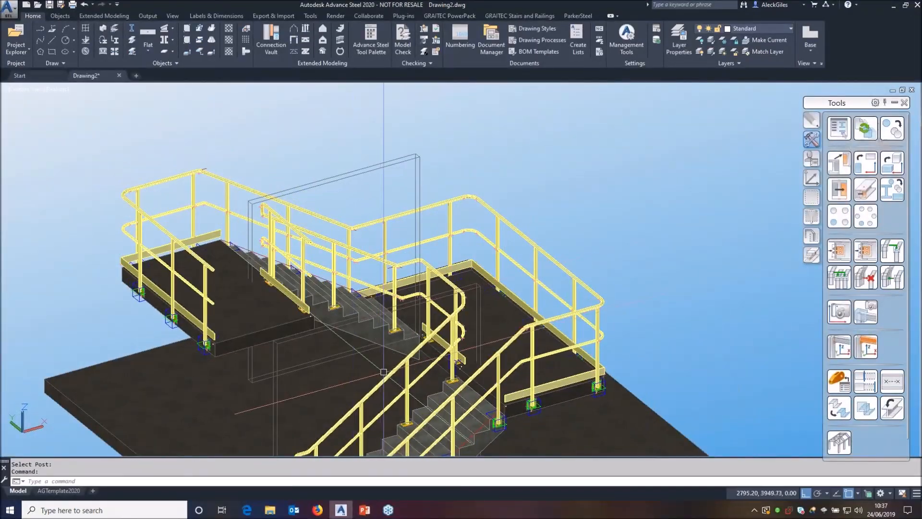
middle_drag(383, 375, 381, 294)
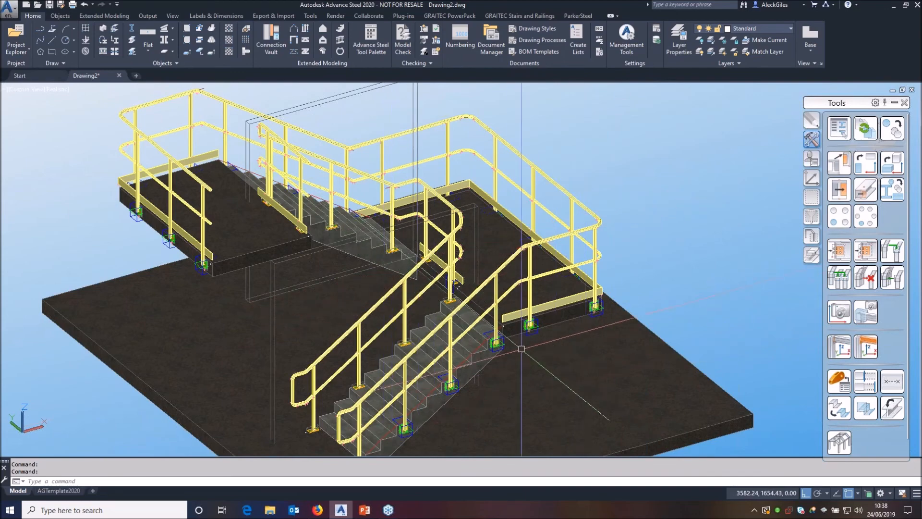
scroll(496, 342, up, 5)
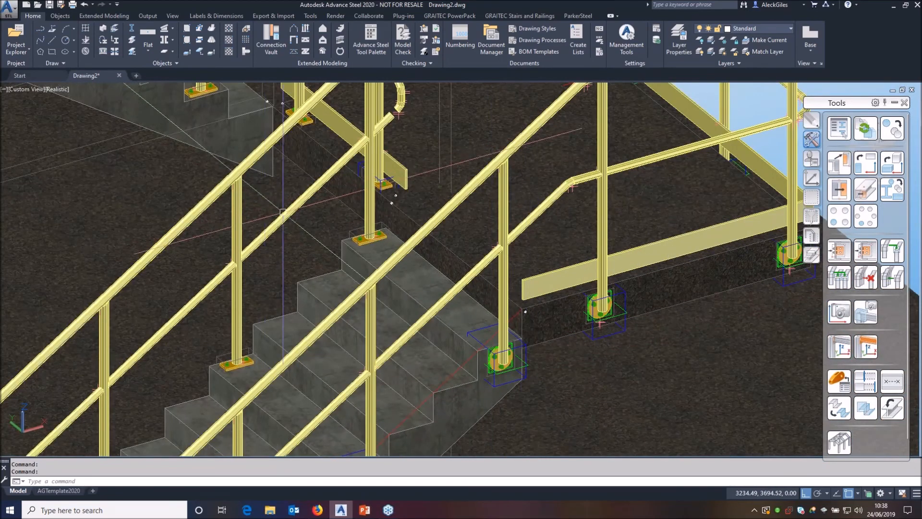
scroll(348, 401, down, 8)
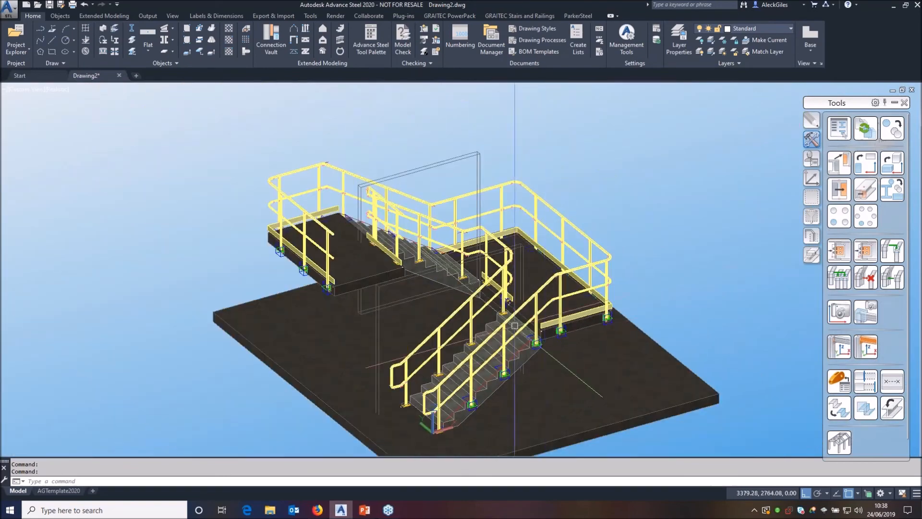
scroll(511, 254, up, 5)
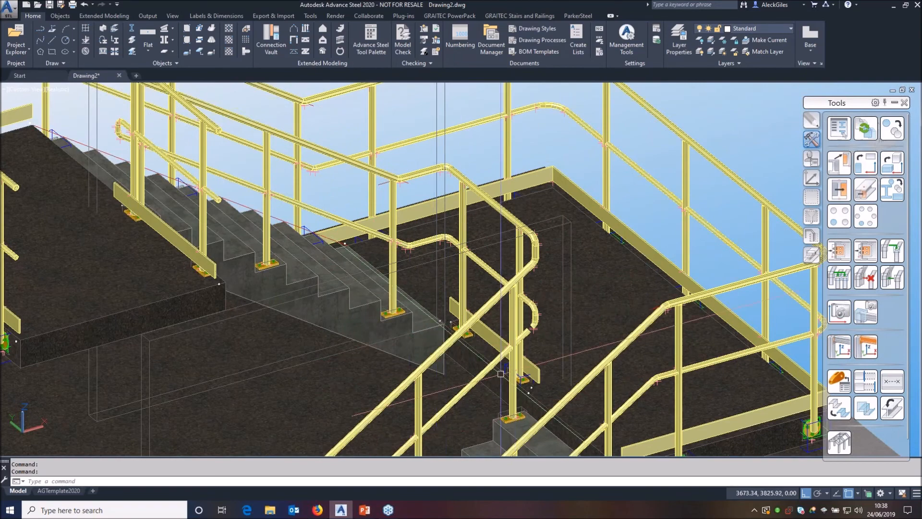
scroll(487, 359, down, 5)
scroll(425, 429, up, 3)
middle_drag(425, 428, 428, 337)
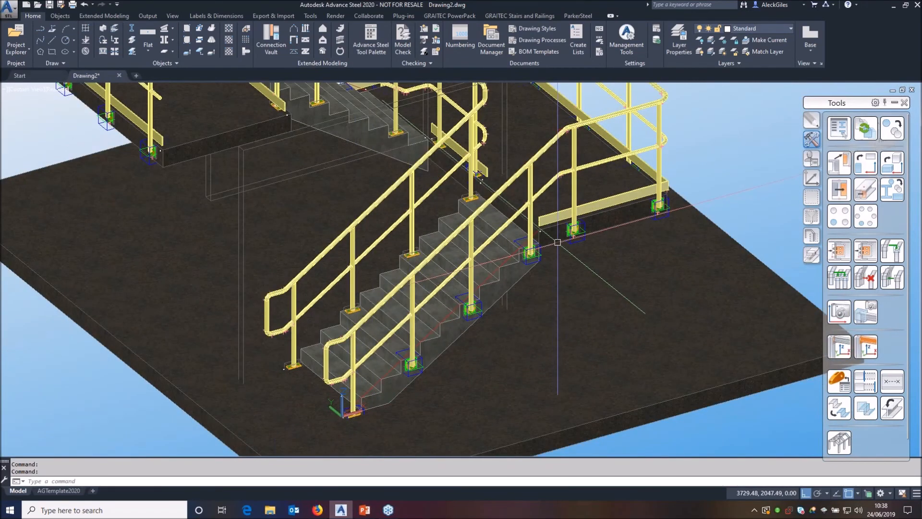
middle_drag(489, 258, 493, 302)
scroll(388, 327, up, 3)
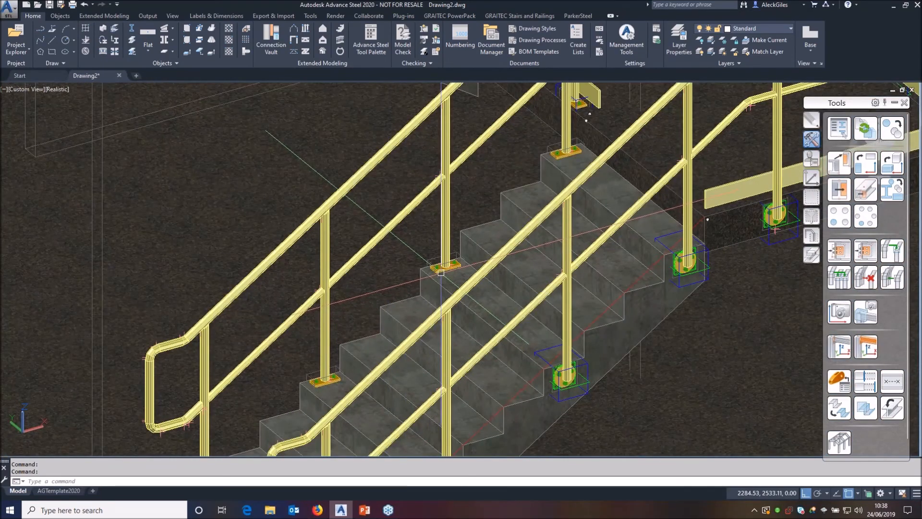
scroll(436, 295, down, 3)
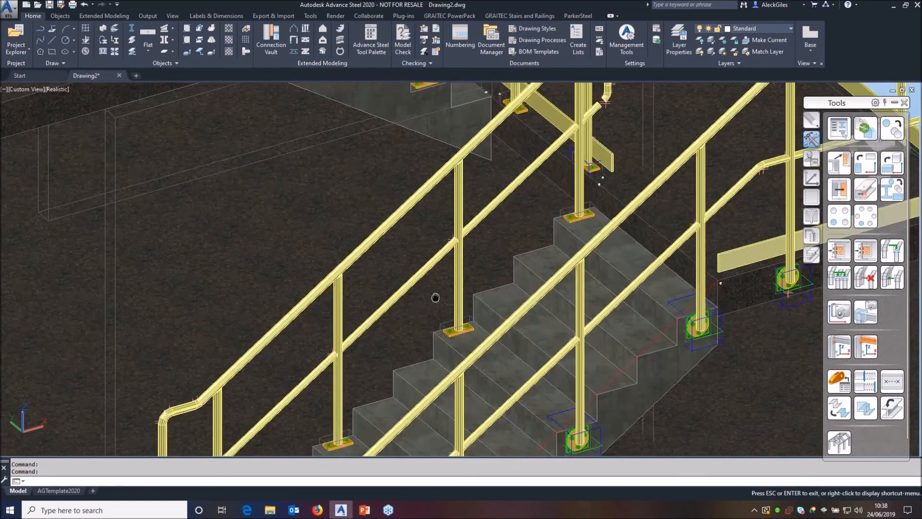
scroll(435, 295, down, 3)
middle_drag(426, 250, 427, 256)
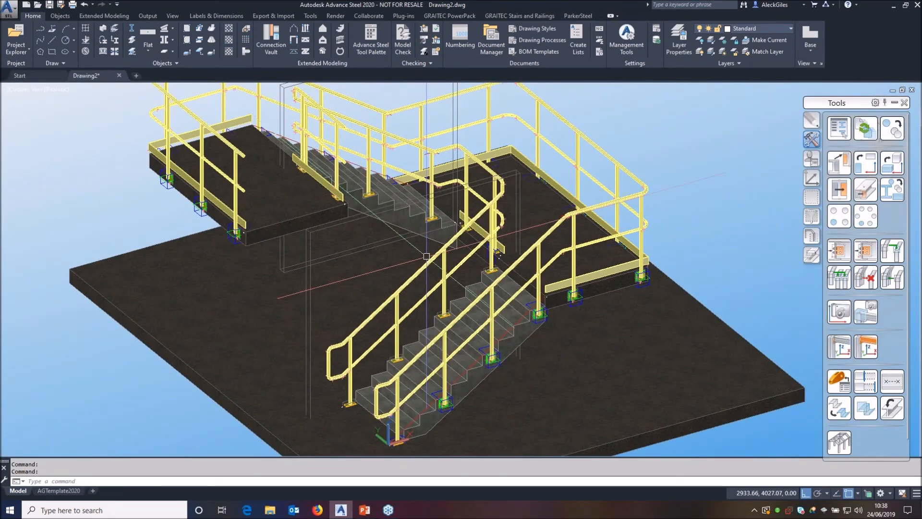